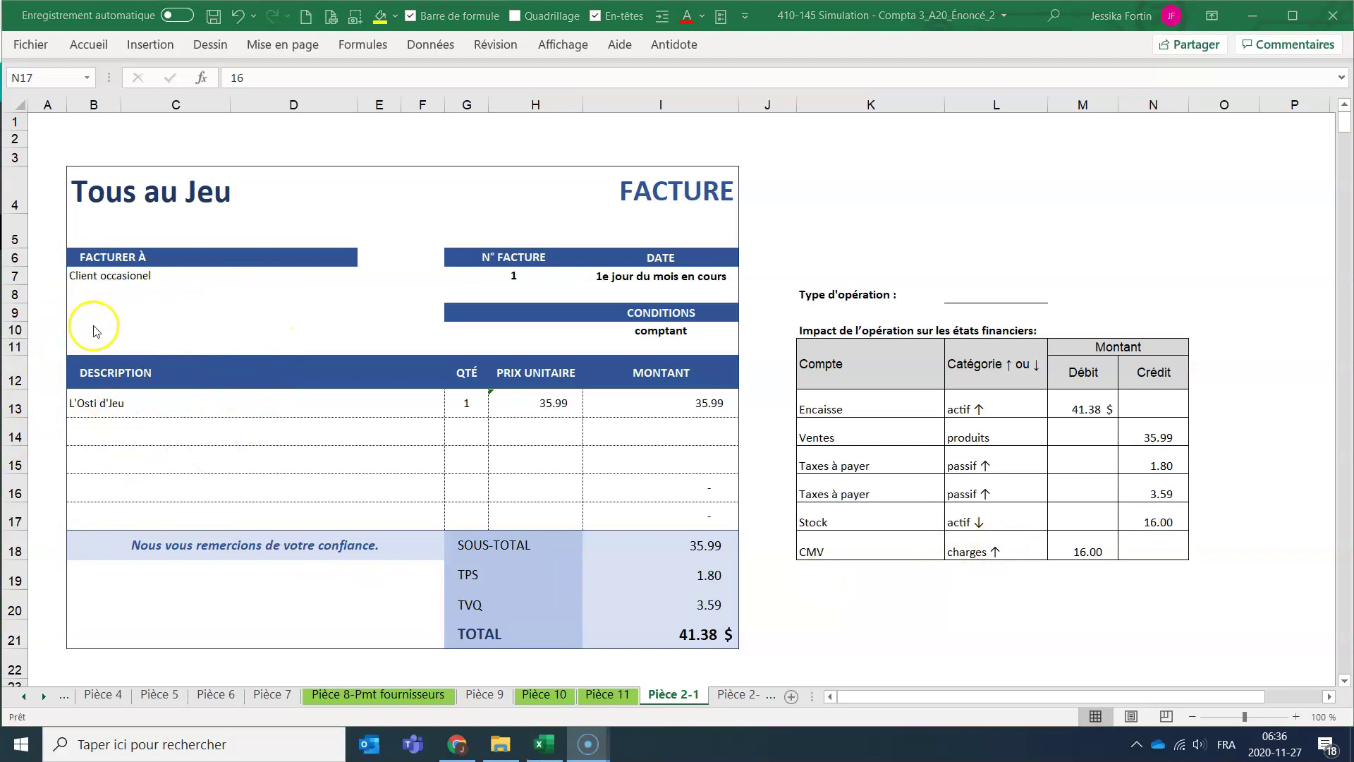
# Bring the Tous au Jeu QuickBooks dashboard forward after reviewing Excel invoice Pièce 2-1.
pyautogui.click(459, 744)
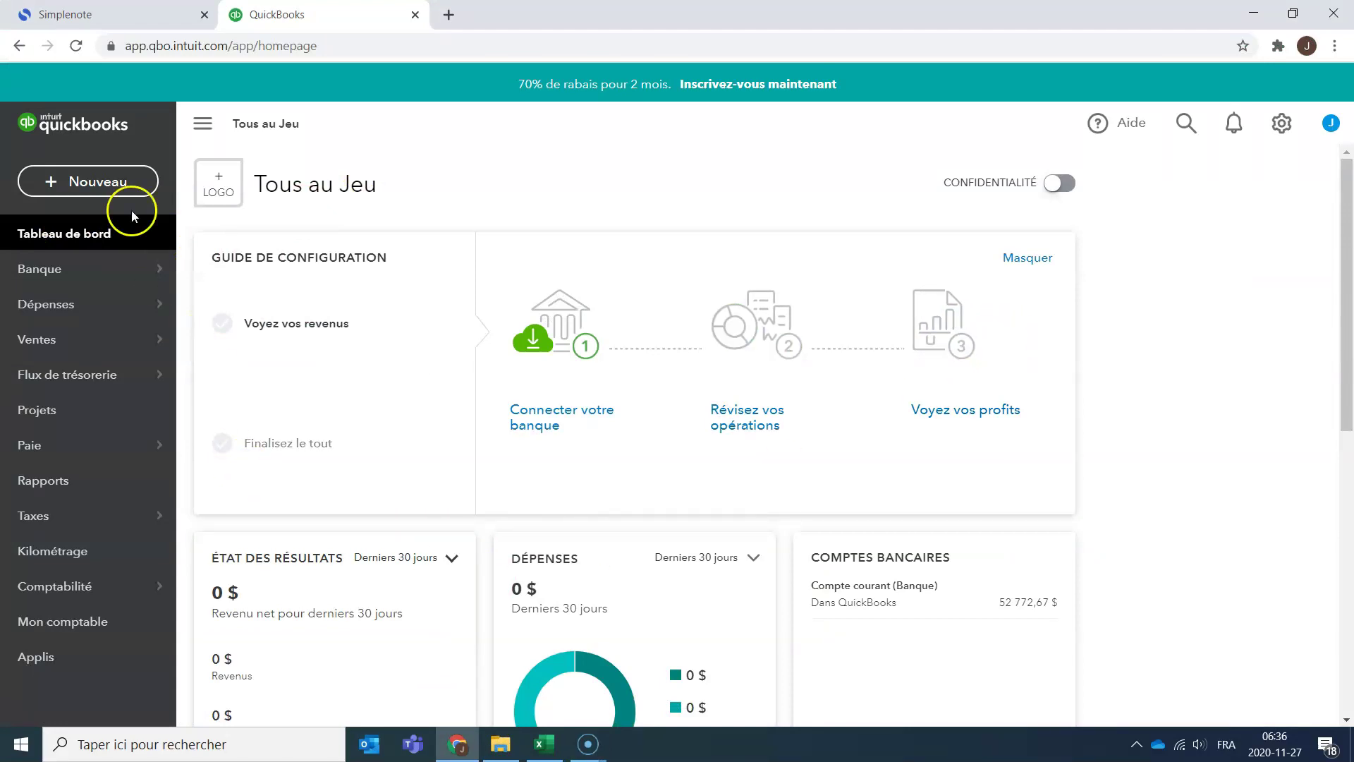
# Look over the + Nouveau transaction menu, then list the Quickbooks teaching folder's files.
pyautogui.click(127, 191)
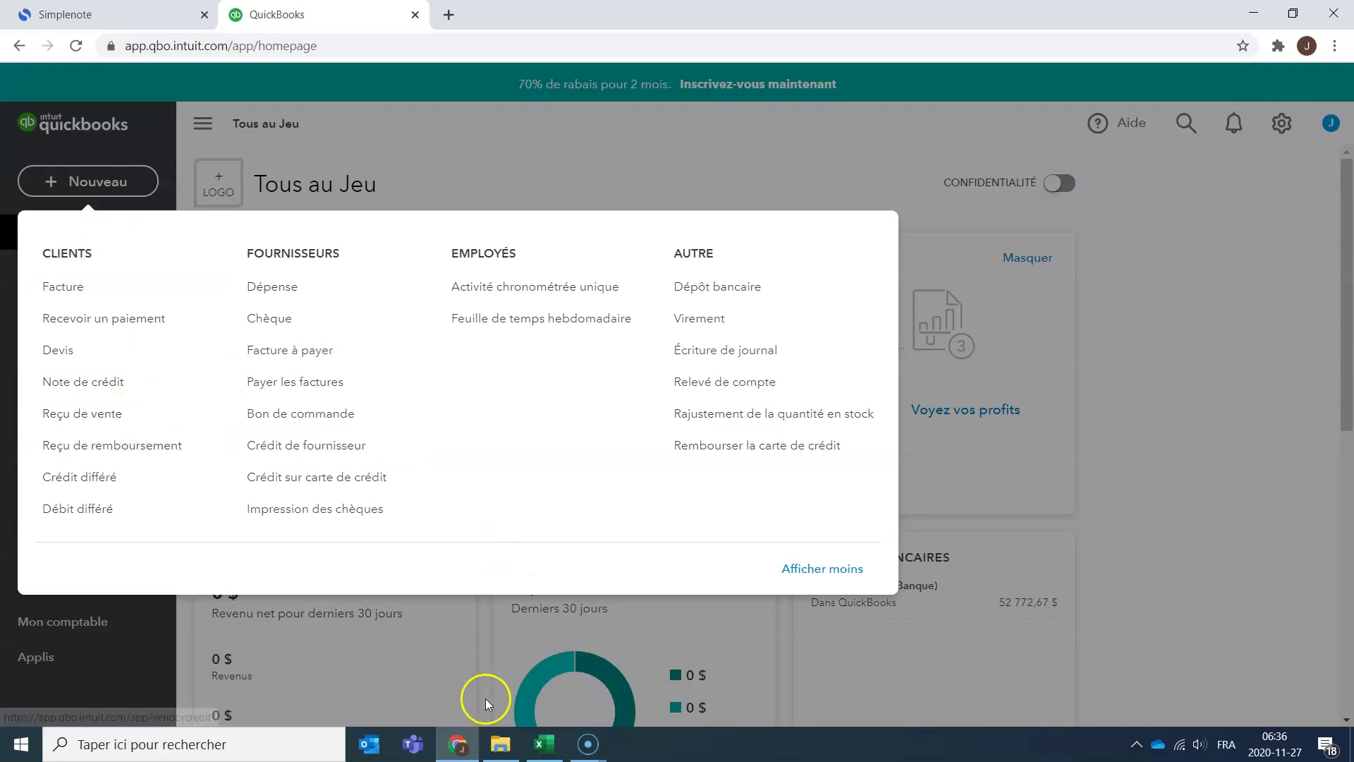
pyautogui.click(496, 744)
pyautogui.click(74, 419)
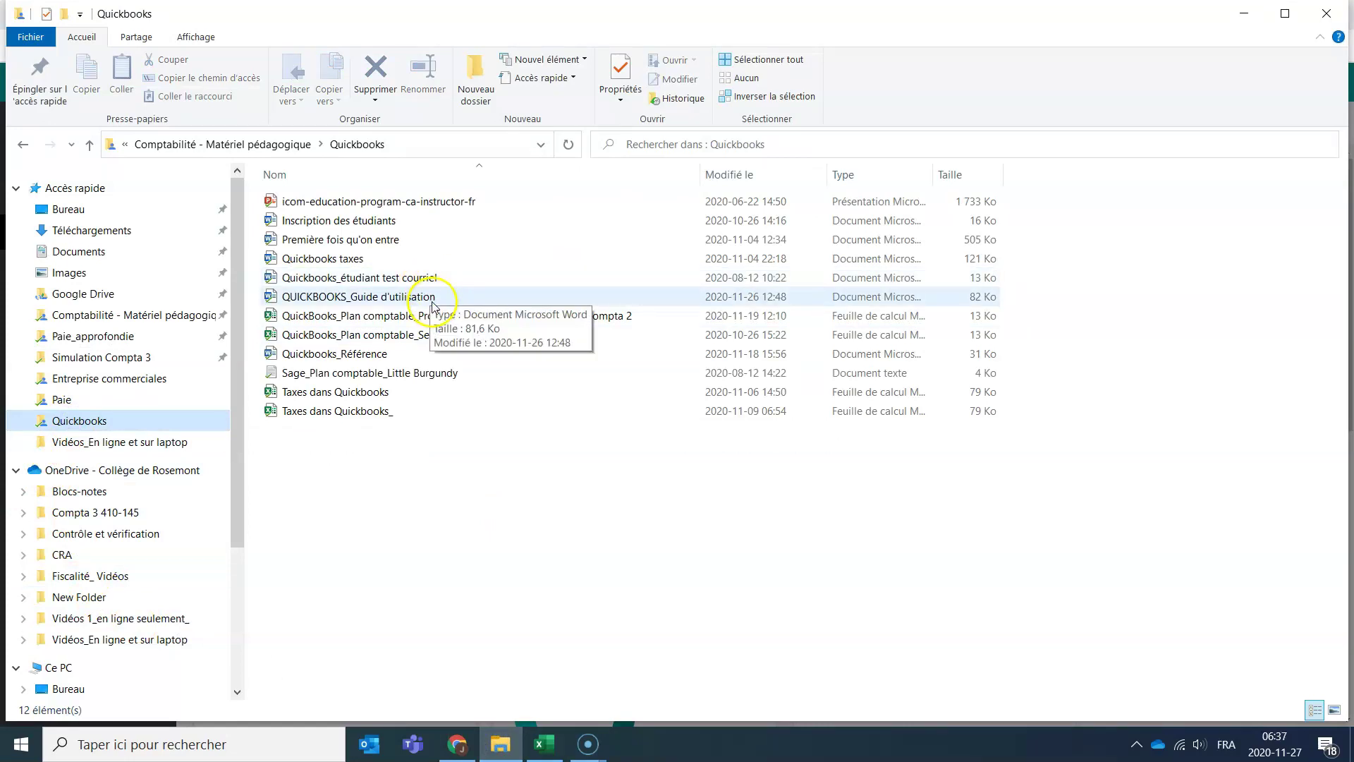
# Consult page 16 of QUICKBOOKS_Guide d'utilisation: Vente comptant uses the Reçu de vente window.
pyautogui.doubleClick(433, 299)
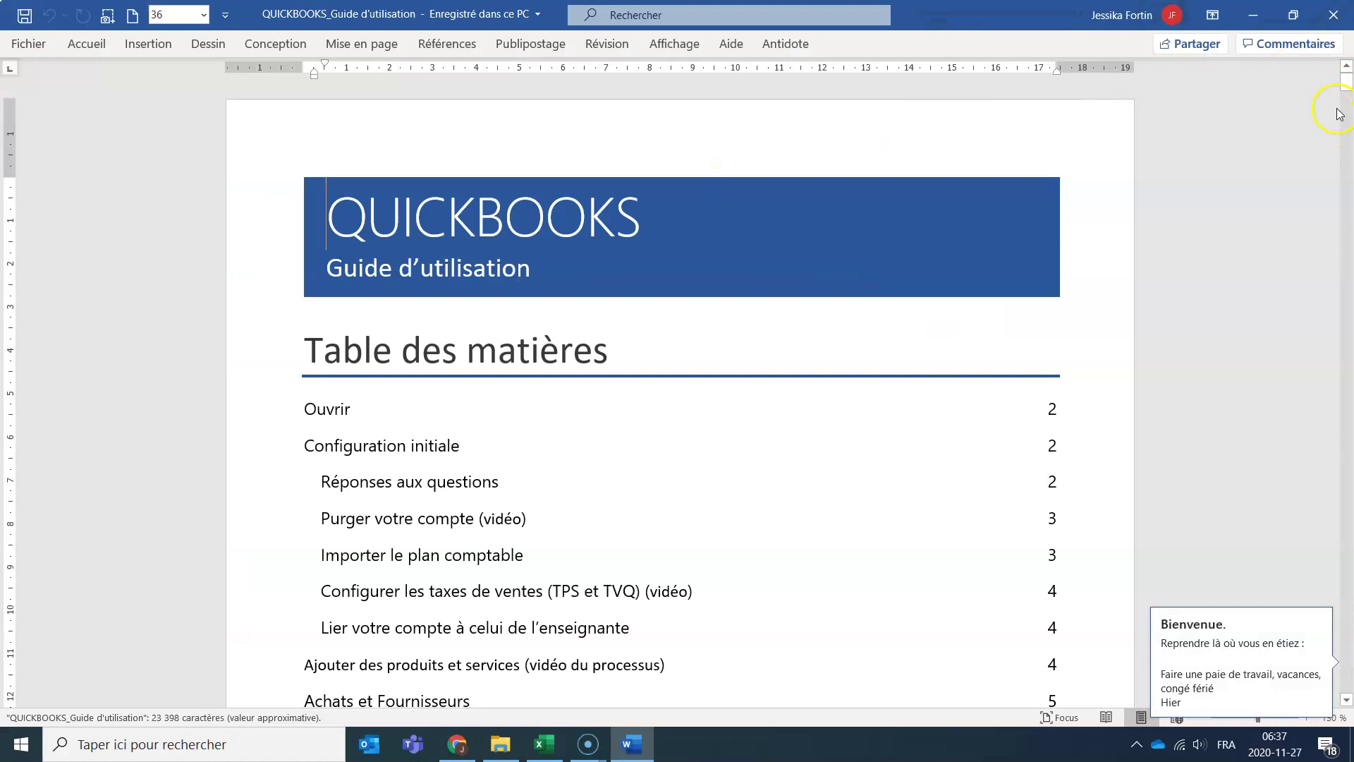
pyautogui.moveTo(1350, 83); pyautogui.dragTo(1299, 683)
pyautogui.scroll(10, 975, 436)
pyautogui.scroll(-4, 976, 436)
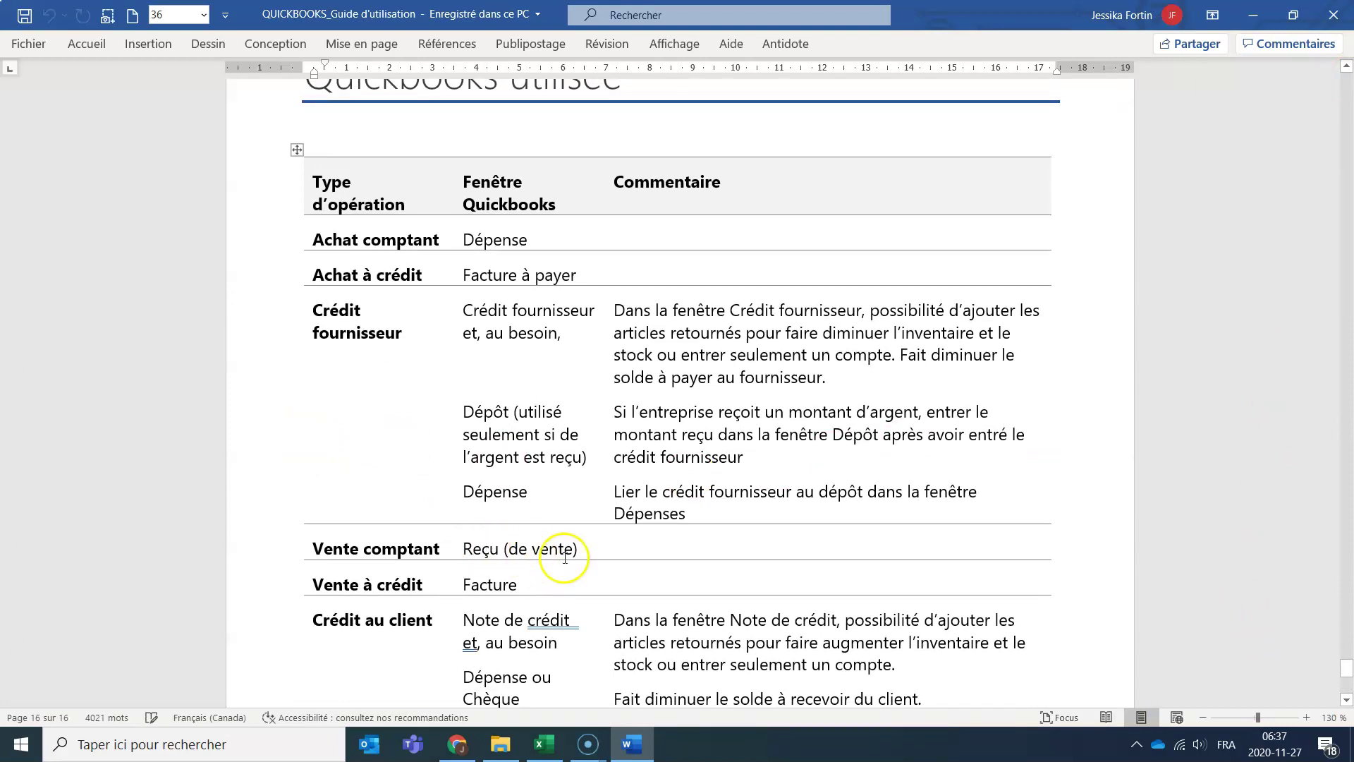
pyautogui.hotkey('alt', 'Tab')
pyautogui.hotkey('alt', 'Tab')
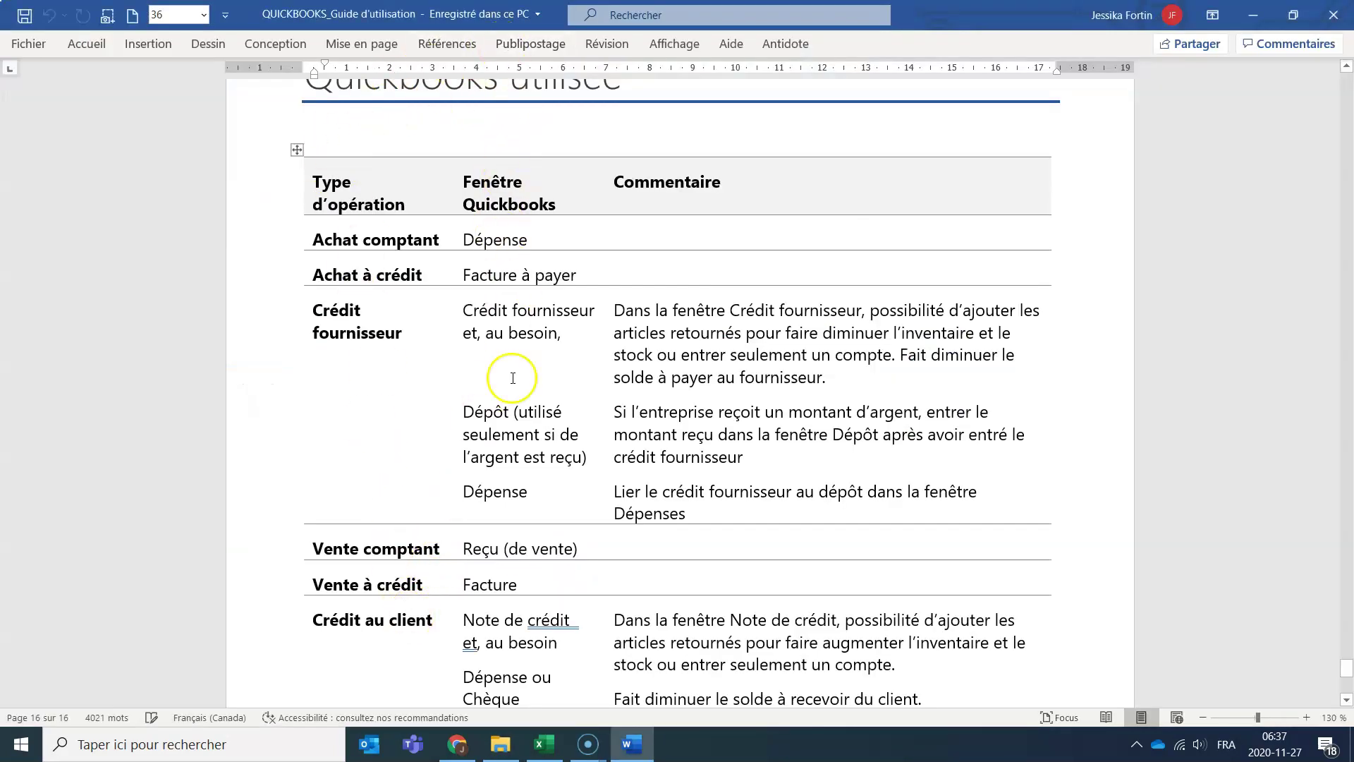
pyautogui.hotkey('alt', 'Tab')
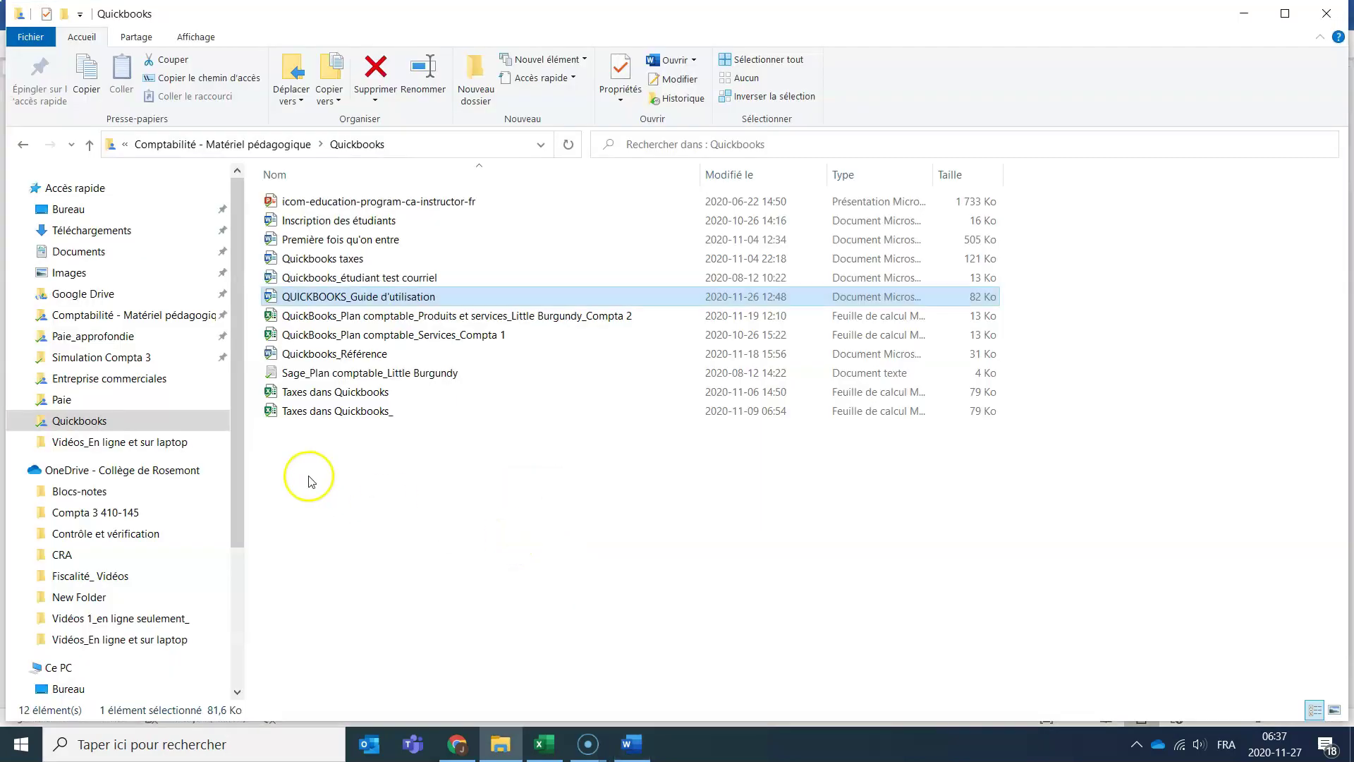
pyautogui.hotkey('alt', 'Tab')
# Start a new sales receipt, glancing at the Excel invoice for reference.
pyautogui.click(471, 742)
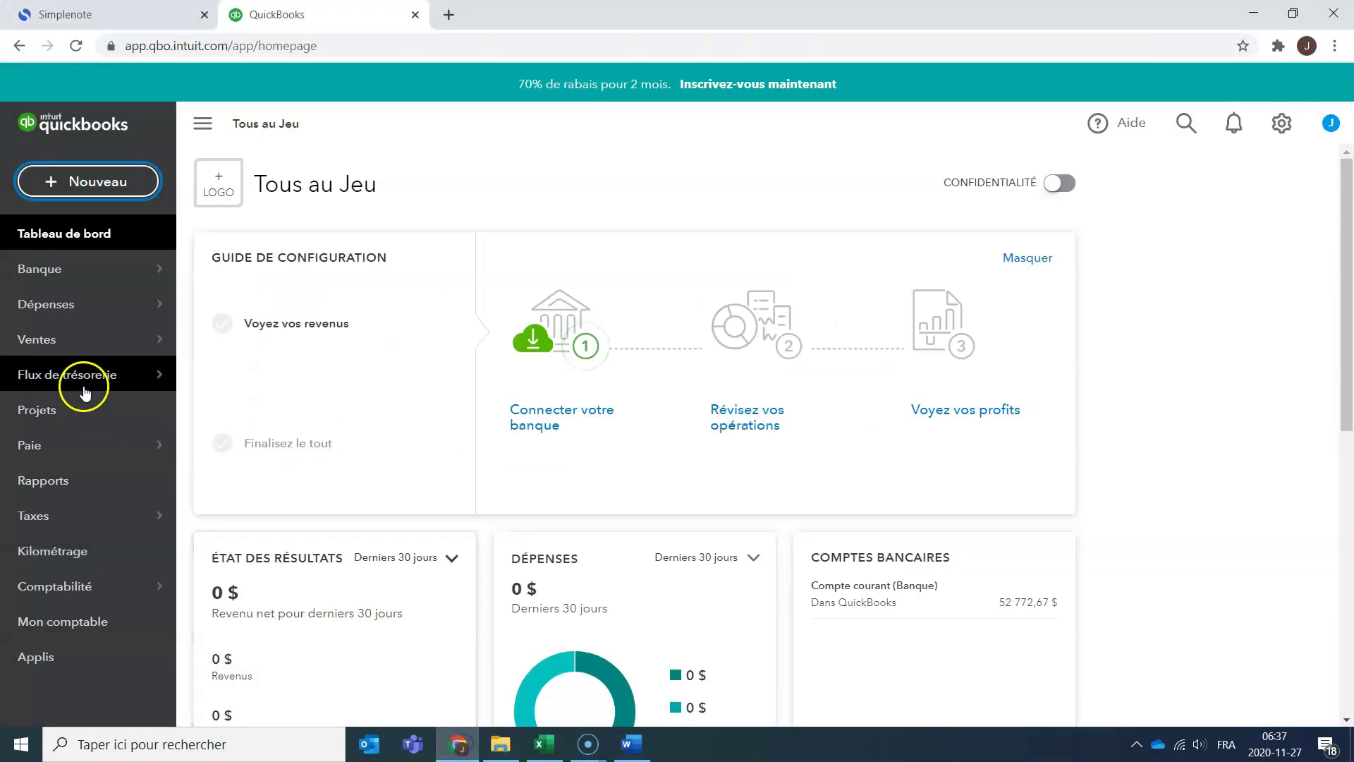
pyautogui.click(97, 183)
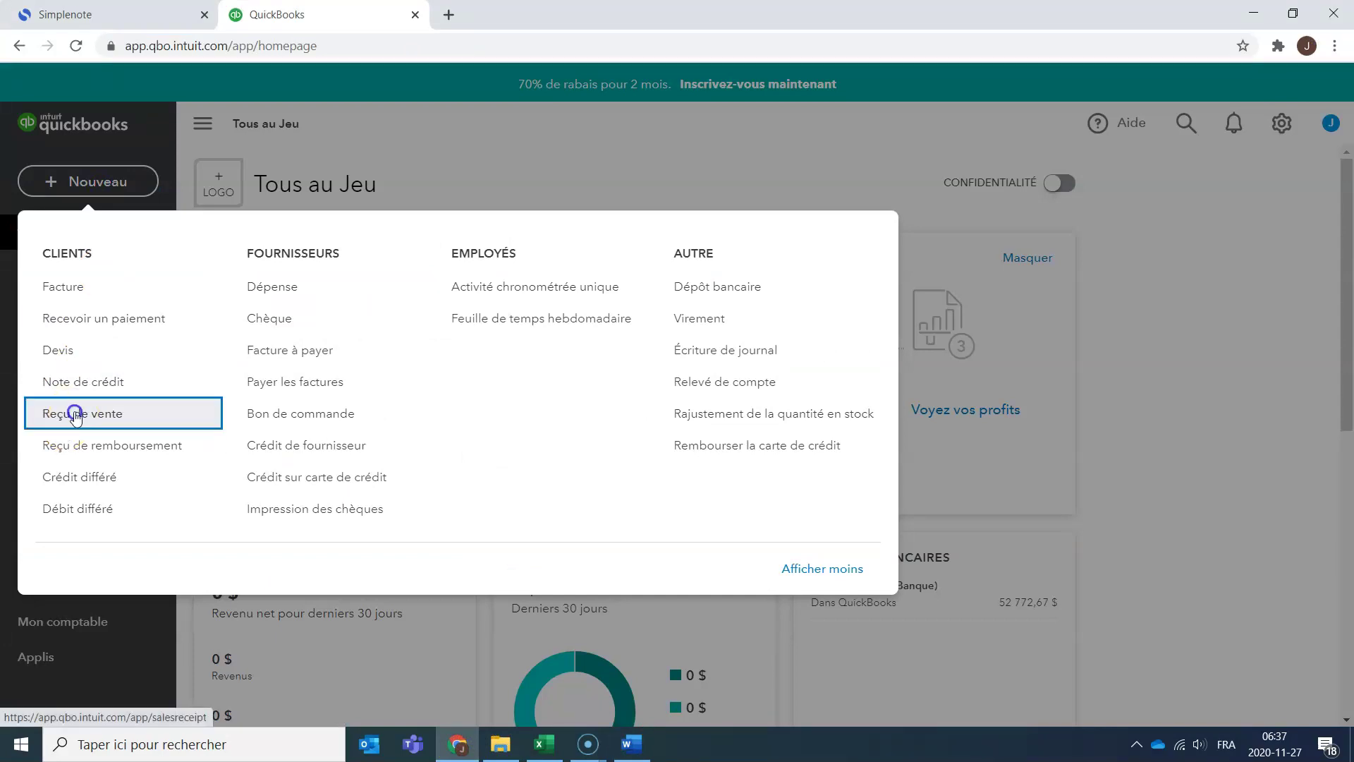
pyautogui.click(50, 415)
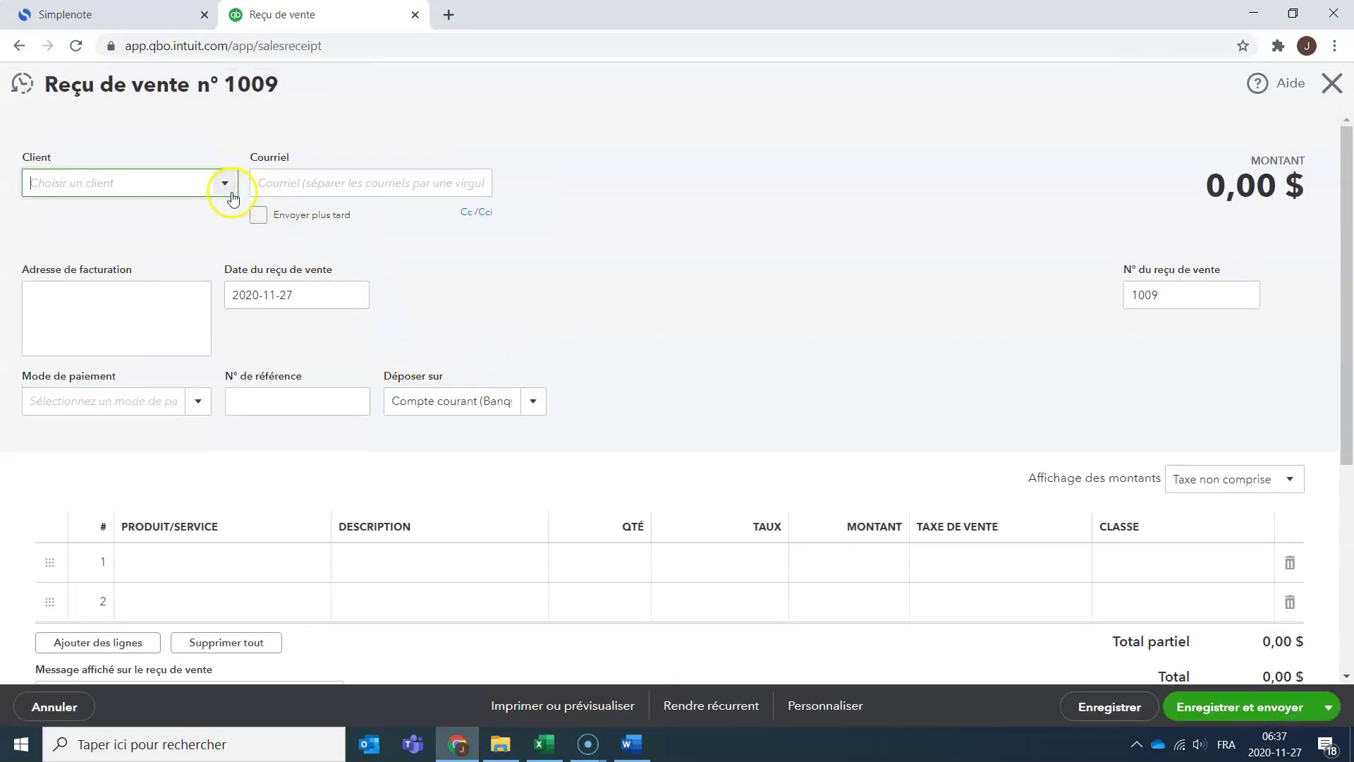
pyautogui.click(545, 743)
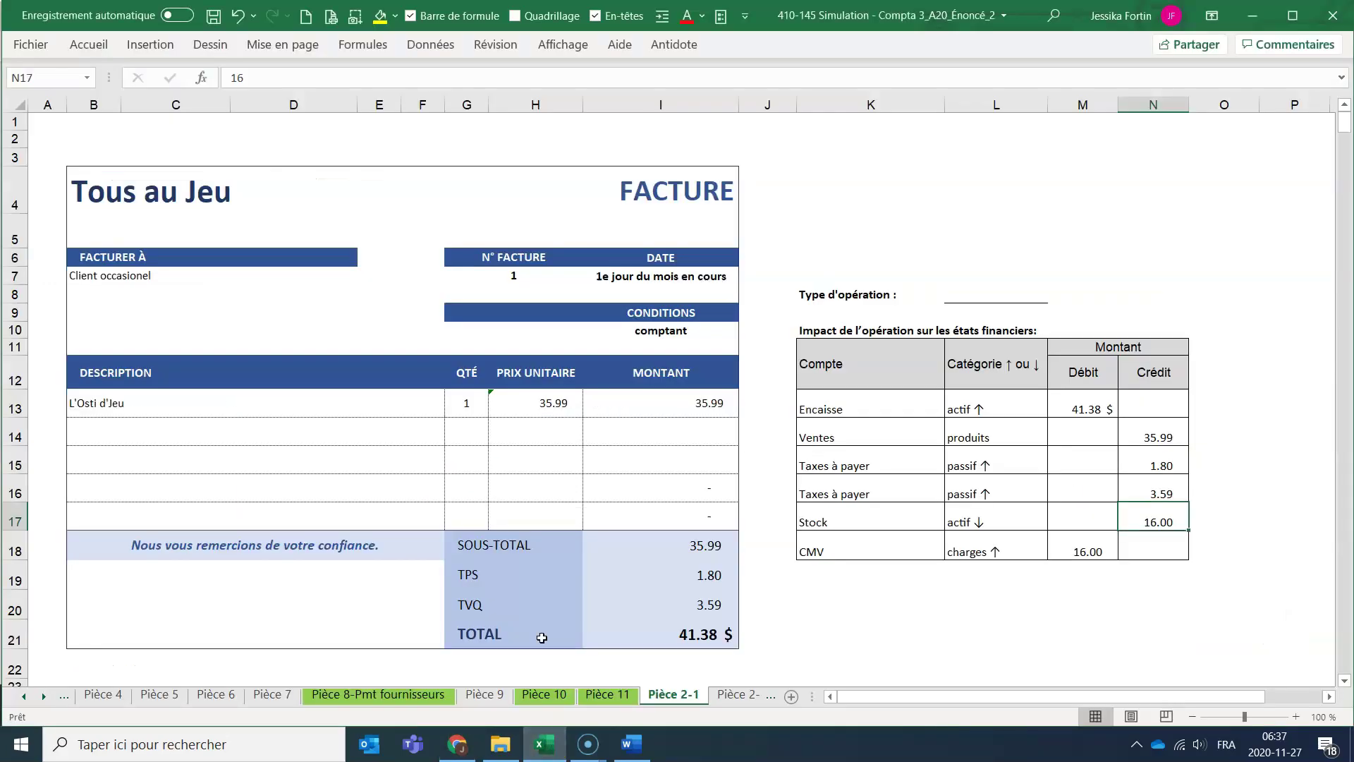
pyautogui.hotkey('alt', 'Tab')
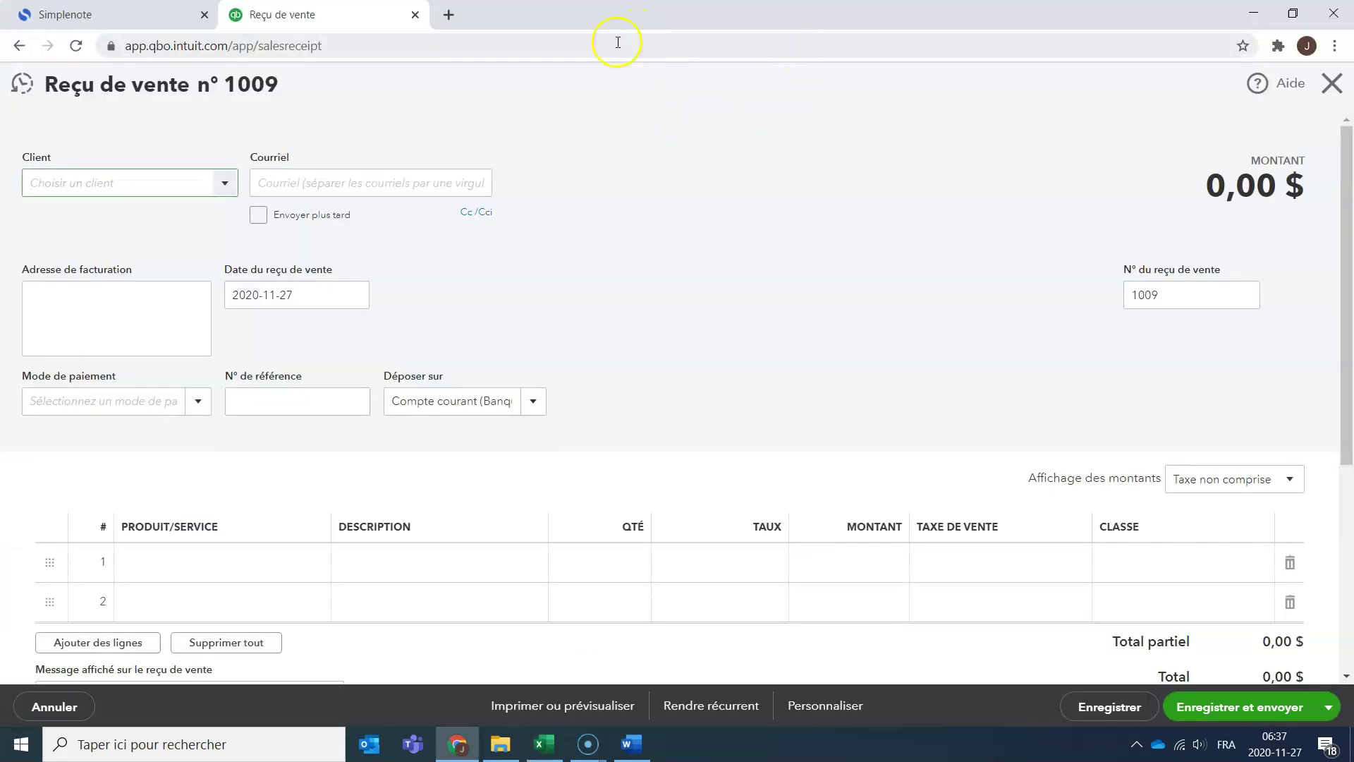
# Create the customer 'Client occasionnel' and use it on sales receipt 1009.
pyautogui.click(225, 183)
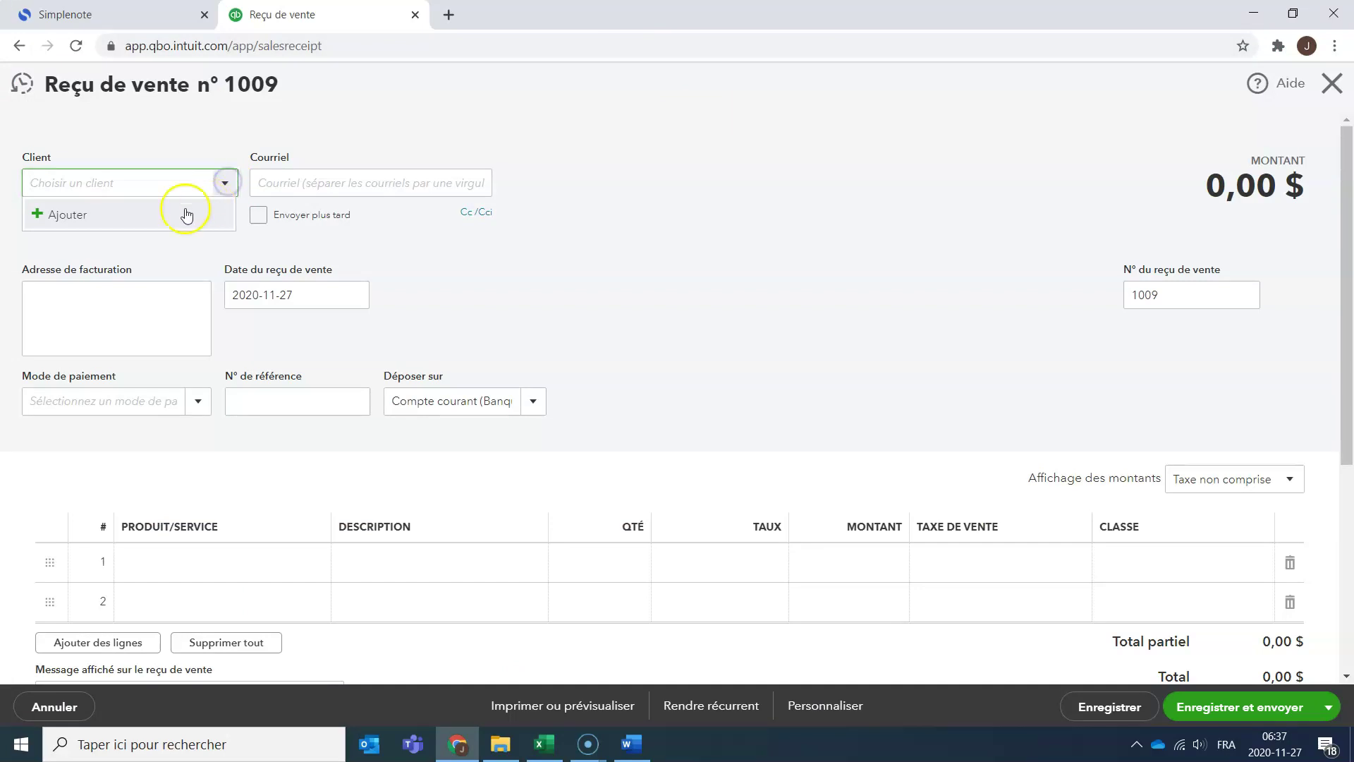
pyautogui.click(71, 214)
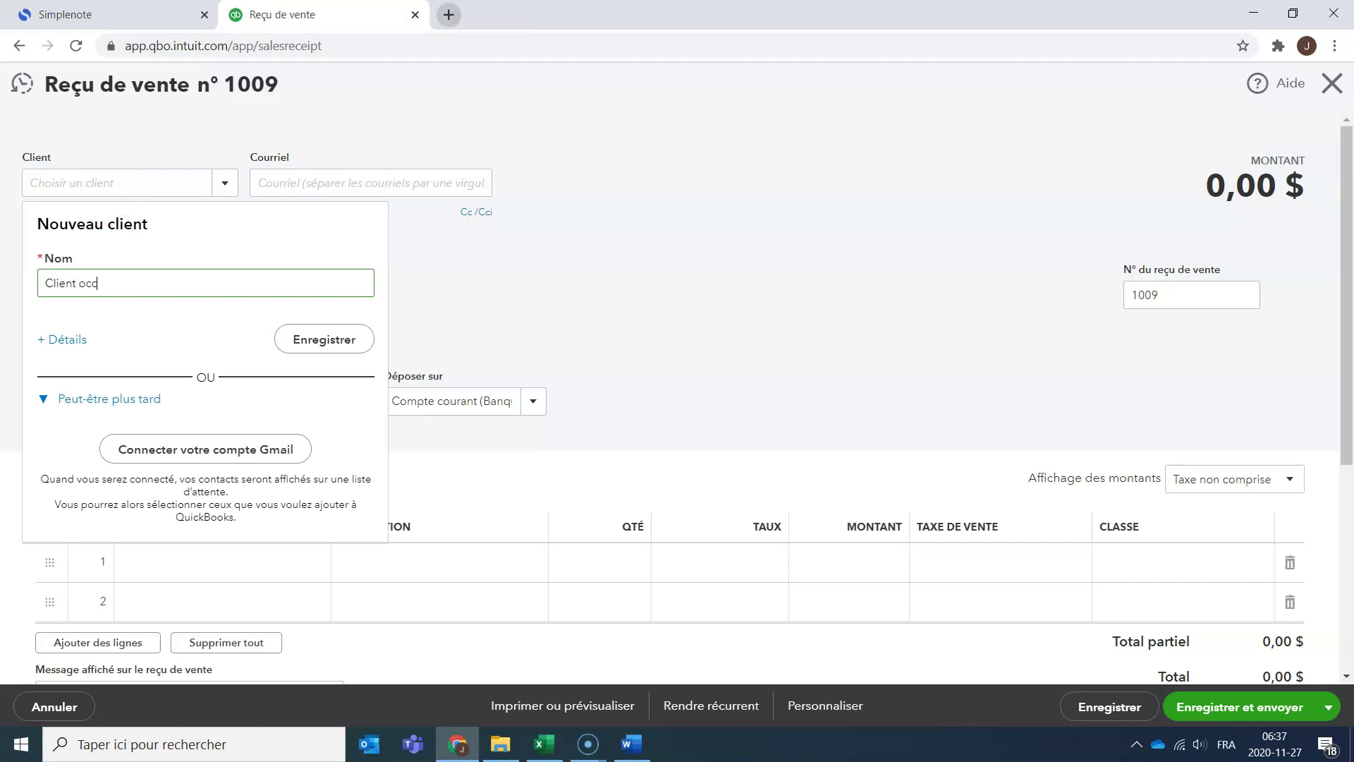
pyautogui.write('Client occasiona')
pyautogui.press('BackSpace')
pyautogui.write('el')
pyautogui.click(125, 281)
pyautogui.write('n')
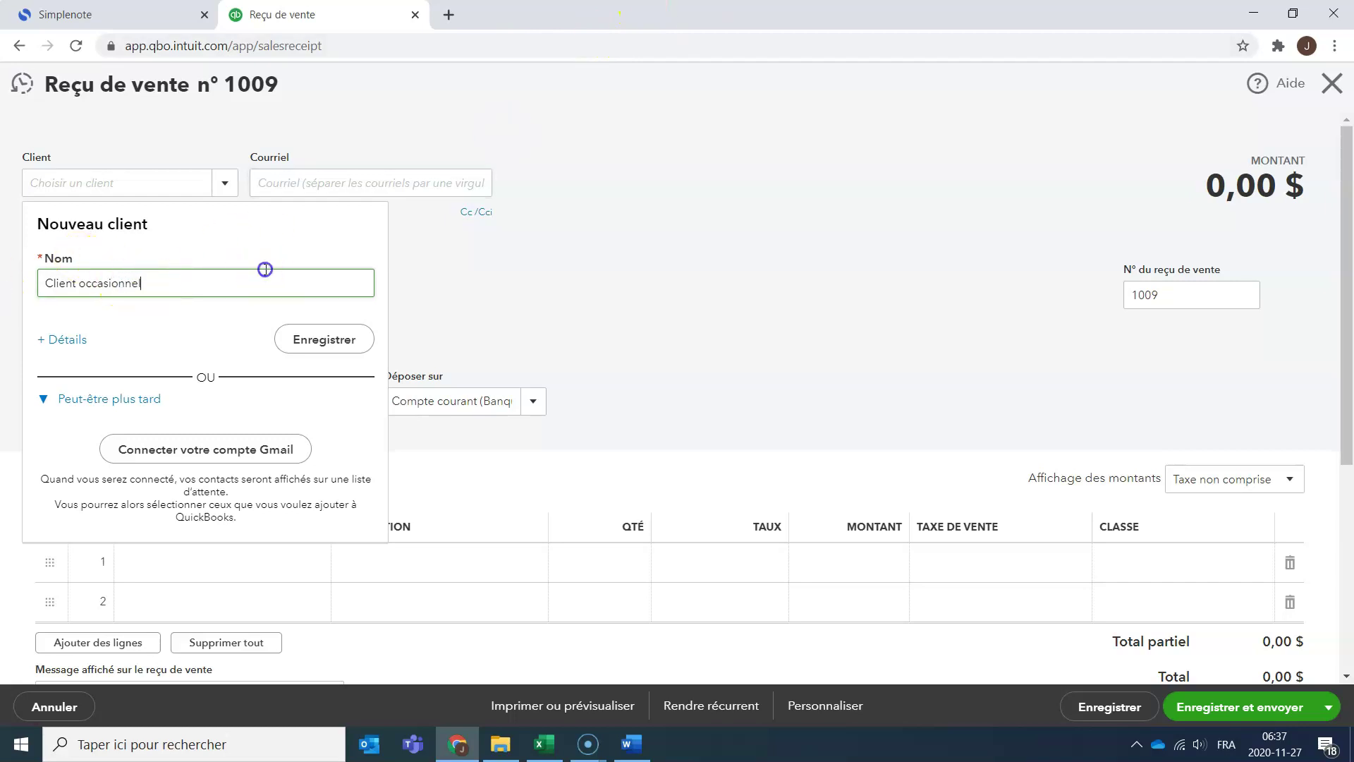
pyautogui.click(341, 339)
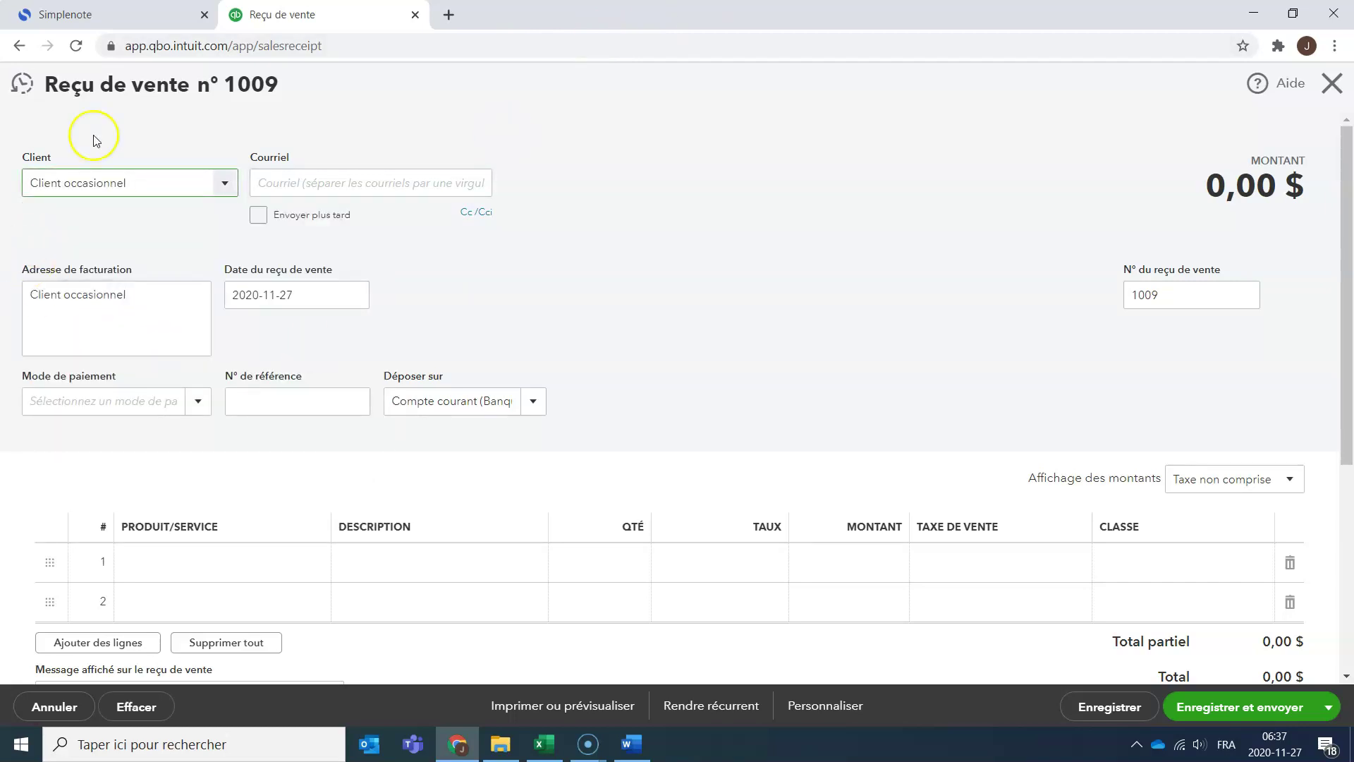
pyautogui.click(383, 185)
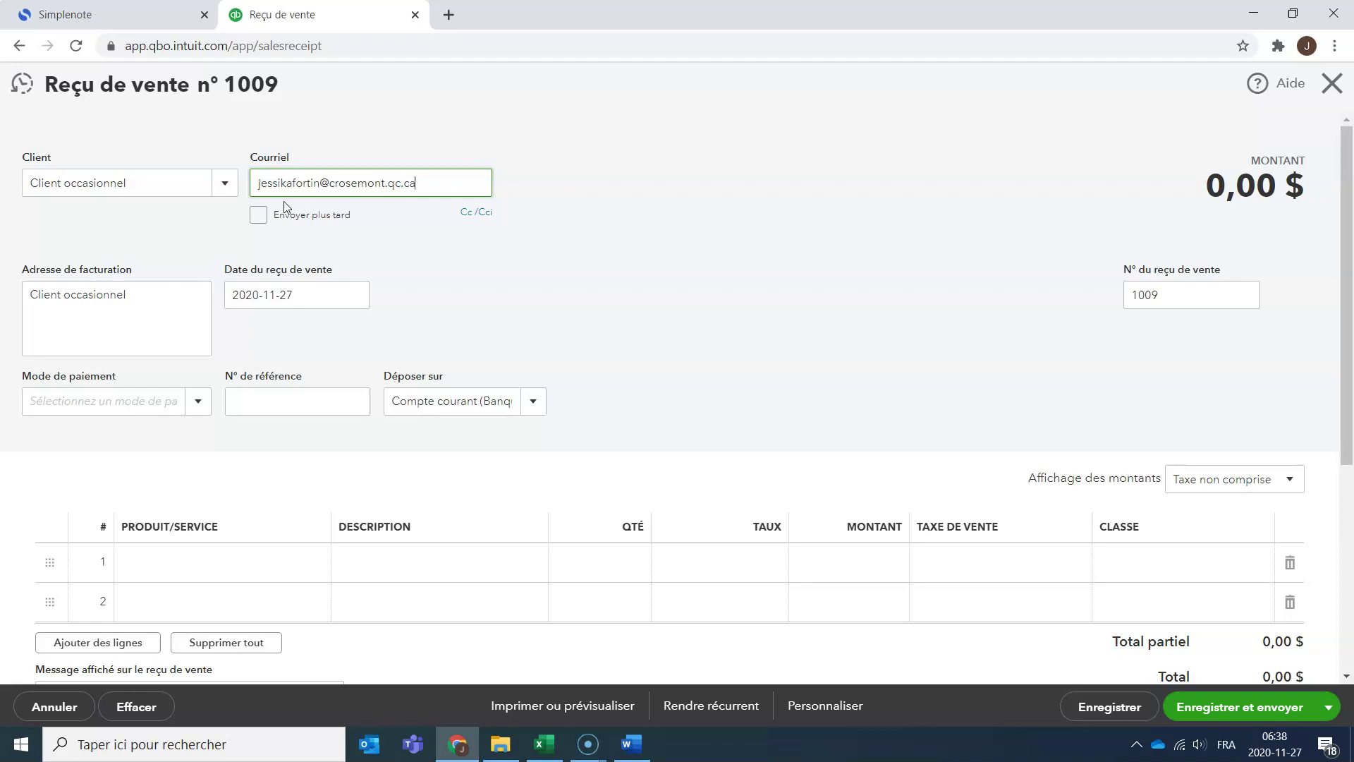
# Replace the receipt's e-mail username and domain with the customer's gmail address.
pyautogui.click(261, 204)
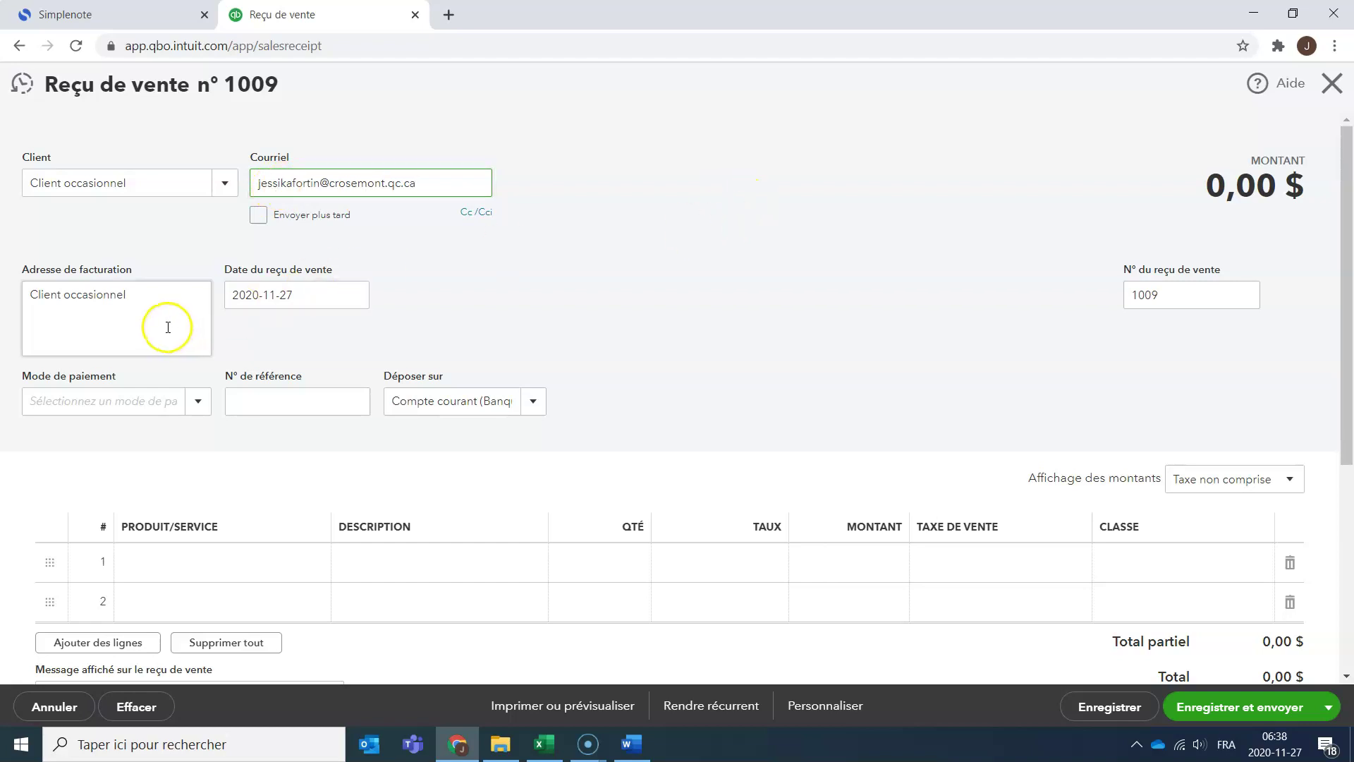
pyautogui.doubleClick(317, 182)
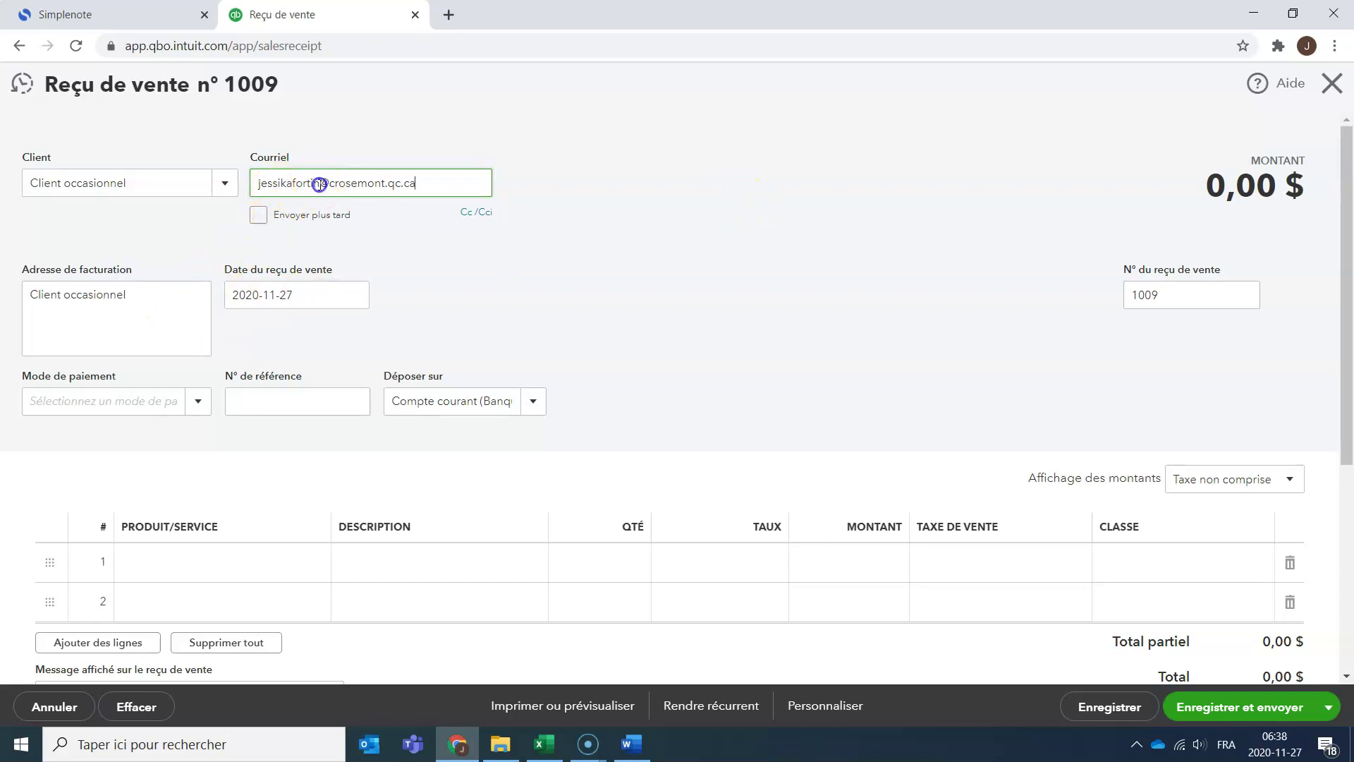
pyautogui.write('le.co')
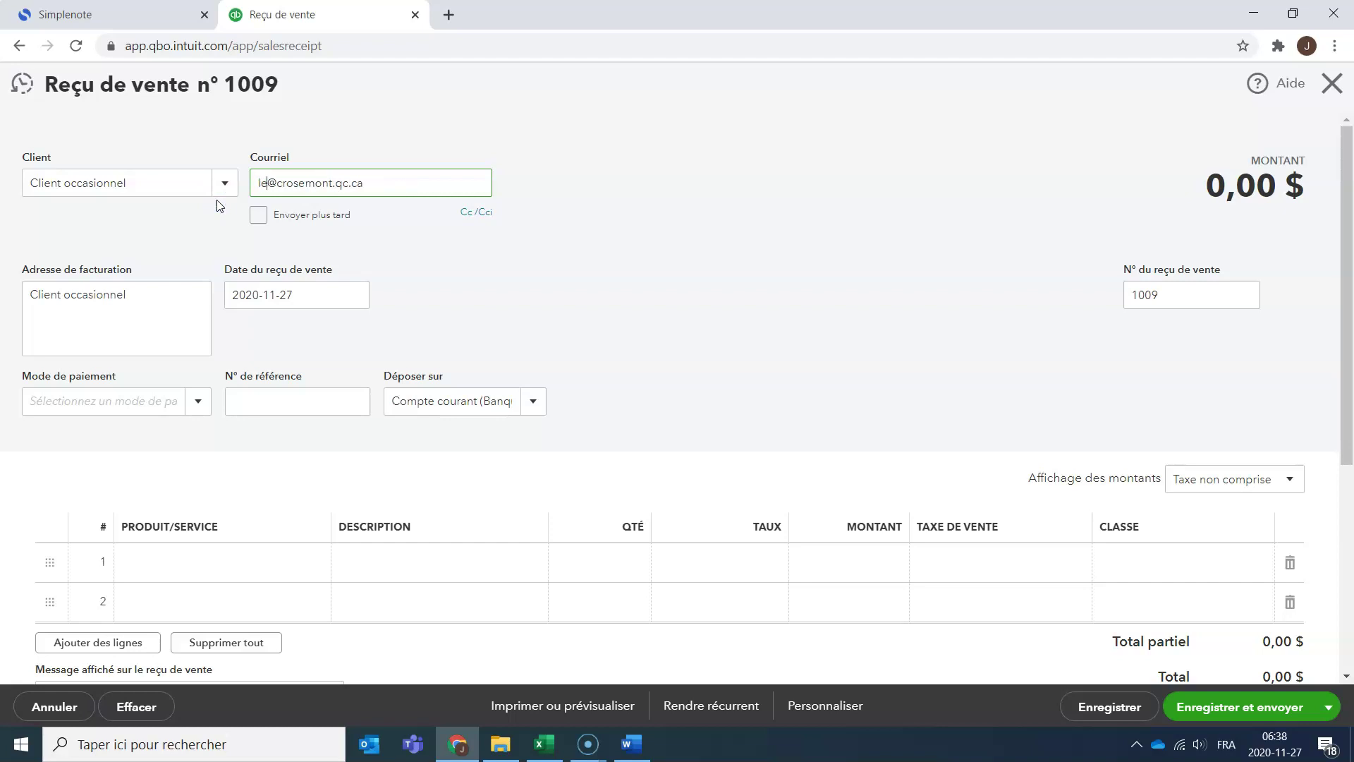
pyautogui.click(316, 194)
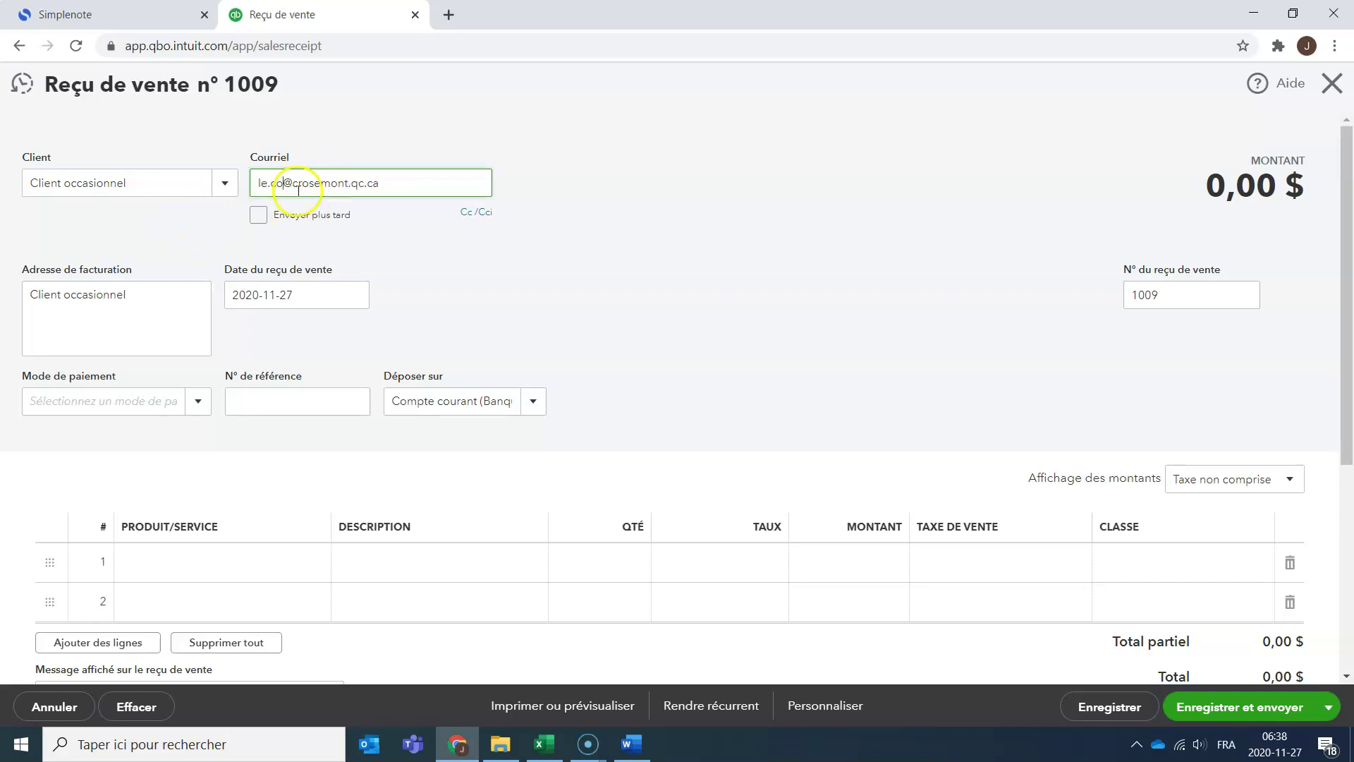
pyautogui.moveTo(316, 194); pyautogui.dragTo(385, 194)
pyautogui.write('gmail.com')
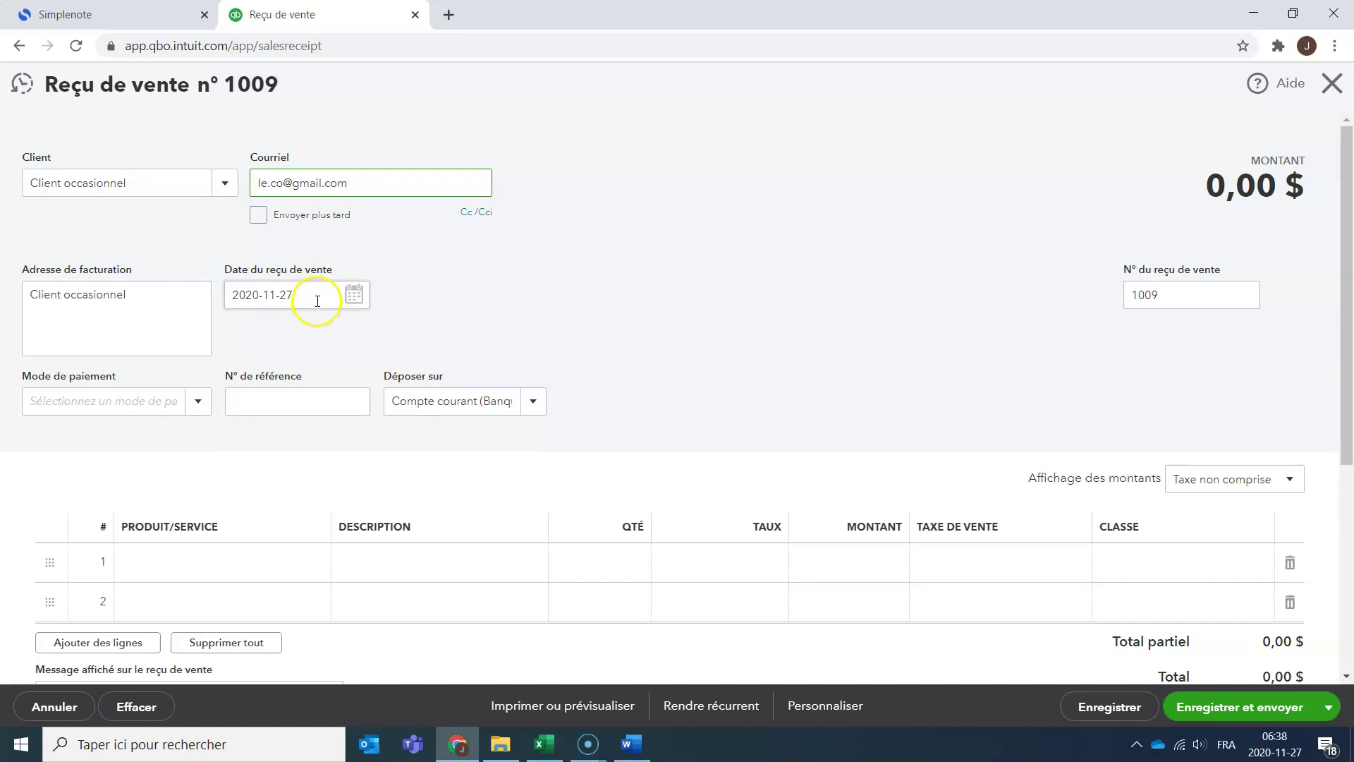
pyautogui.hotkey('alt', 'Tab')
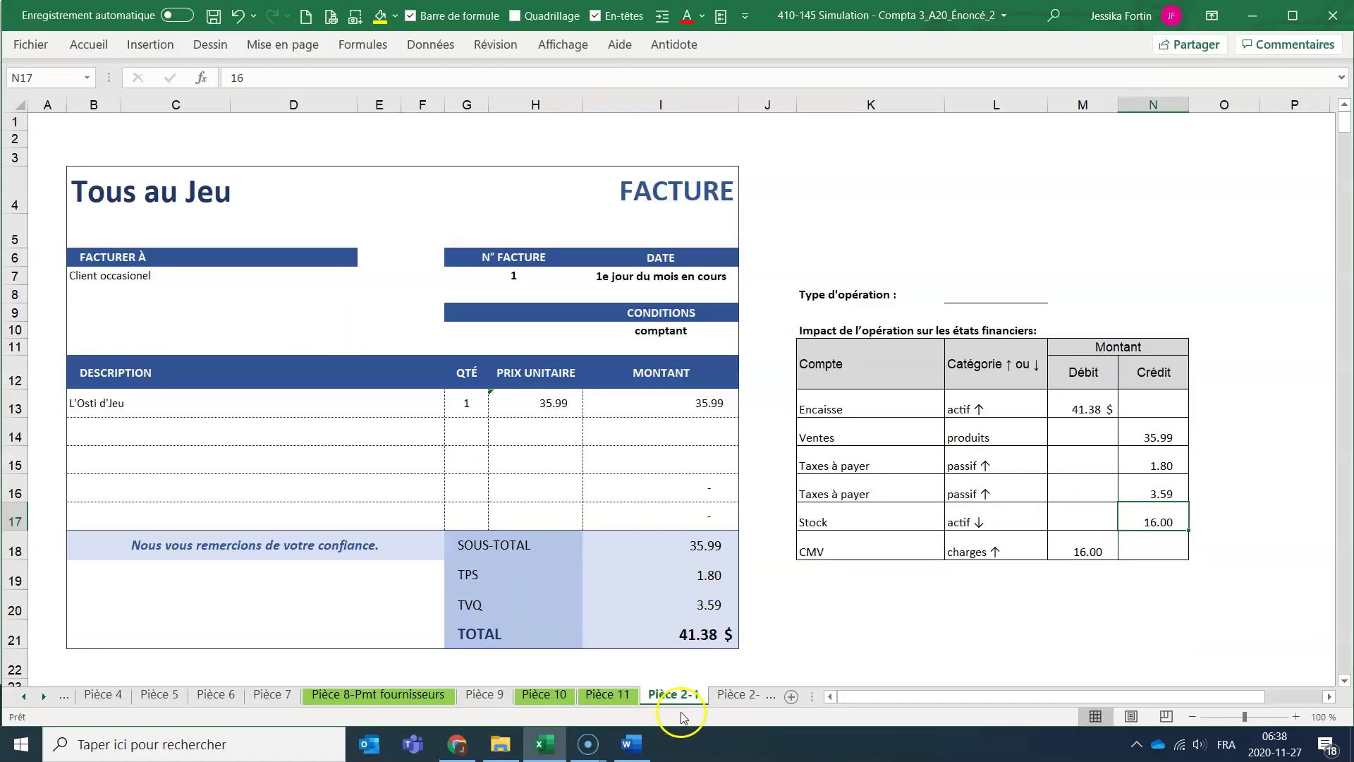
# Change the Excel invoice date in cell I7 to 1 nov. 2020.
pyautogui.click(671, 265)
pyautogui.click(678, 283)
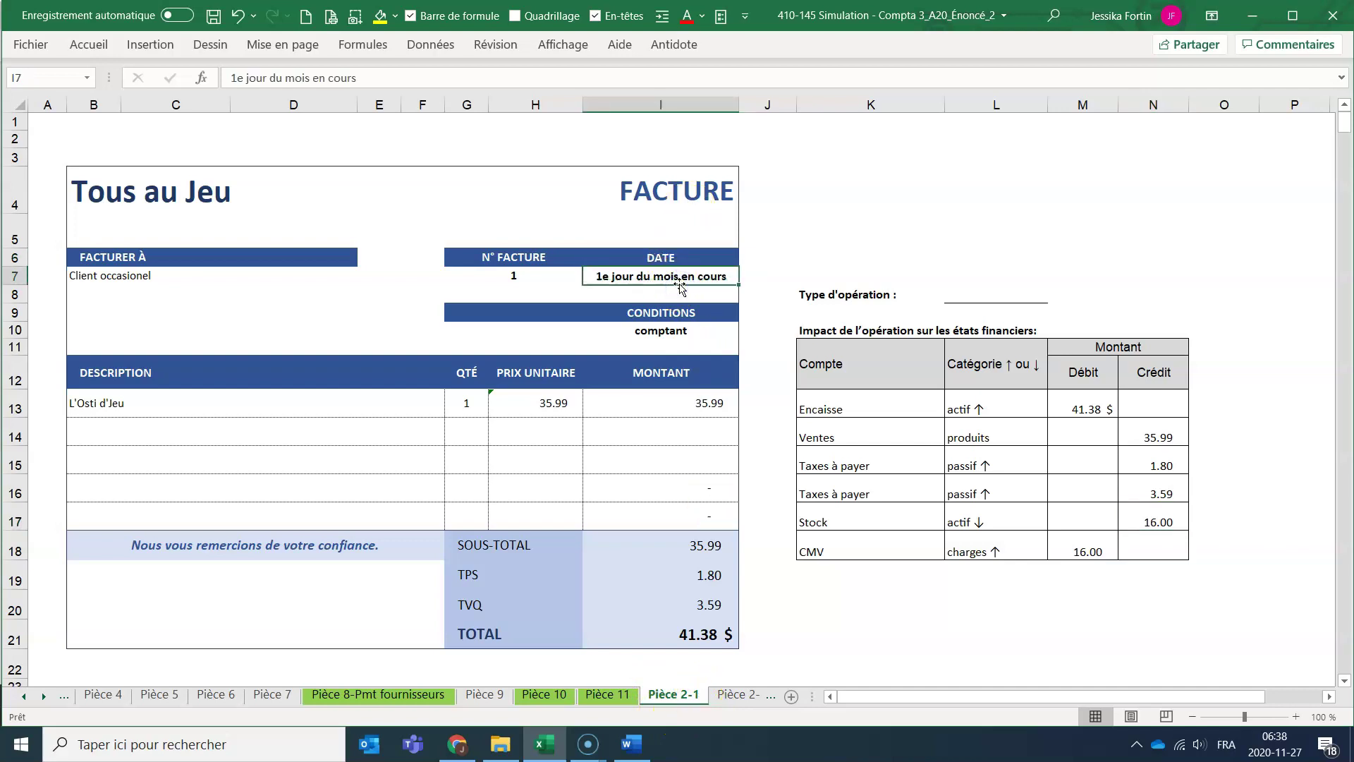
pyautogui.write('no')
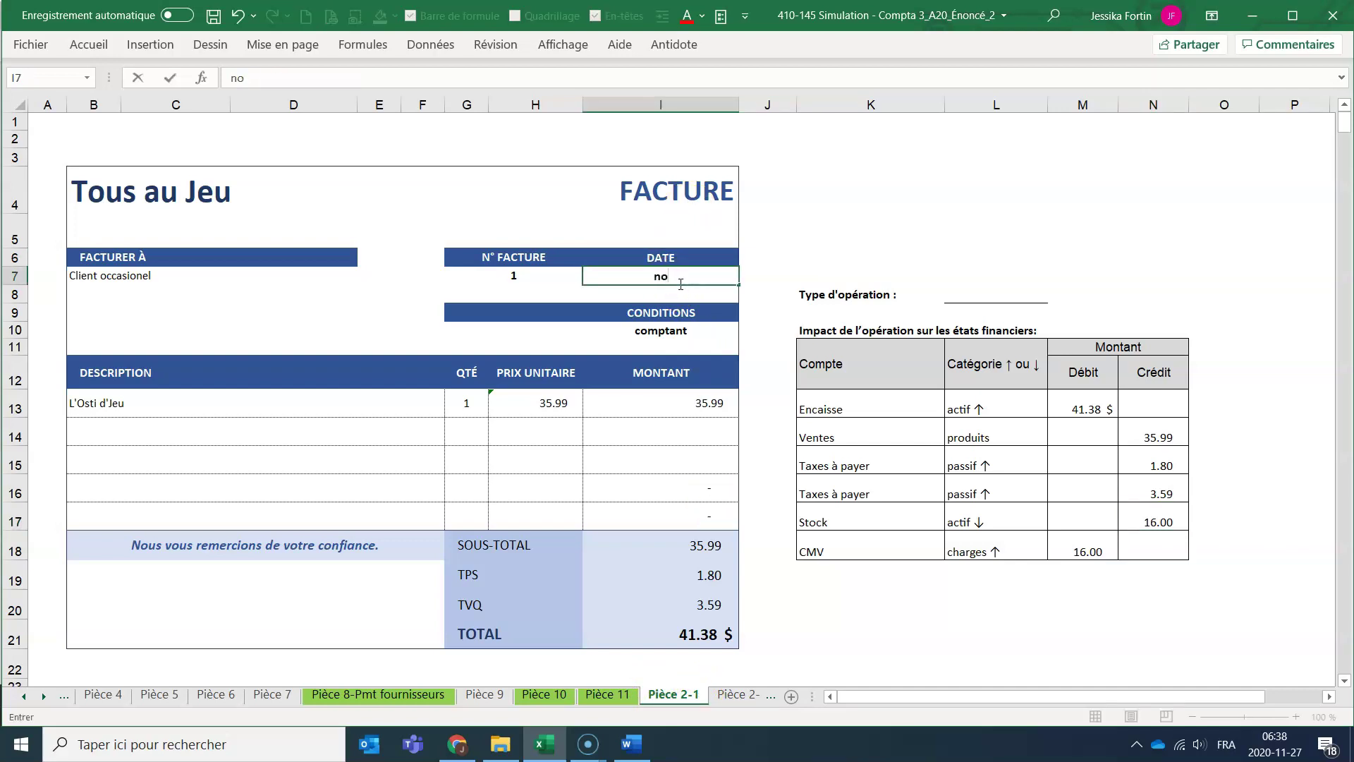
pyautogui.press('Escape')
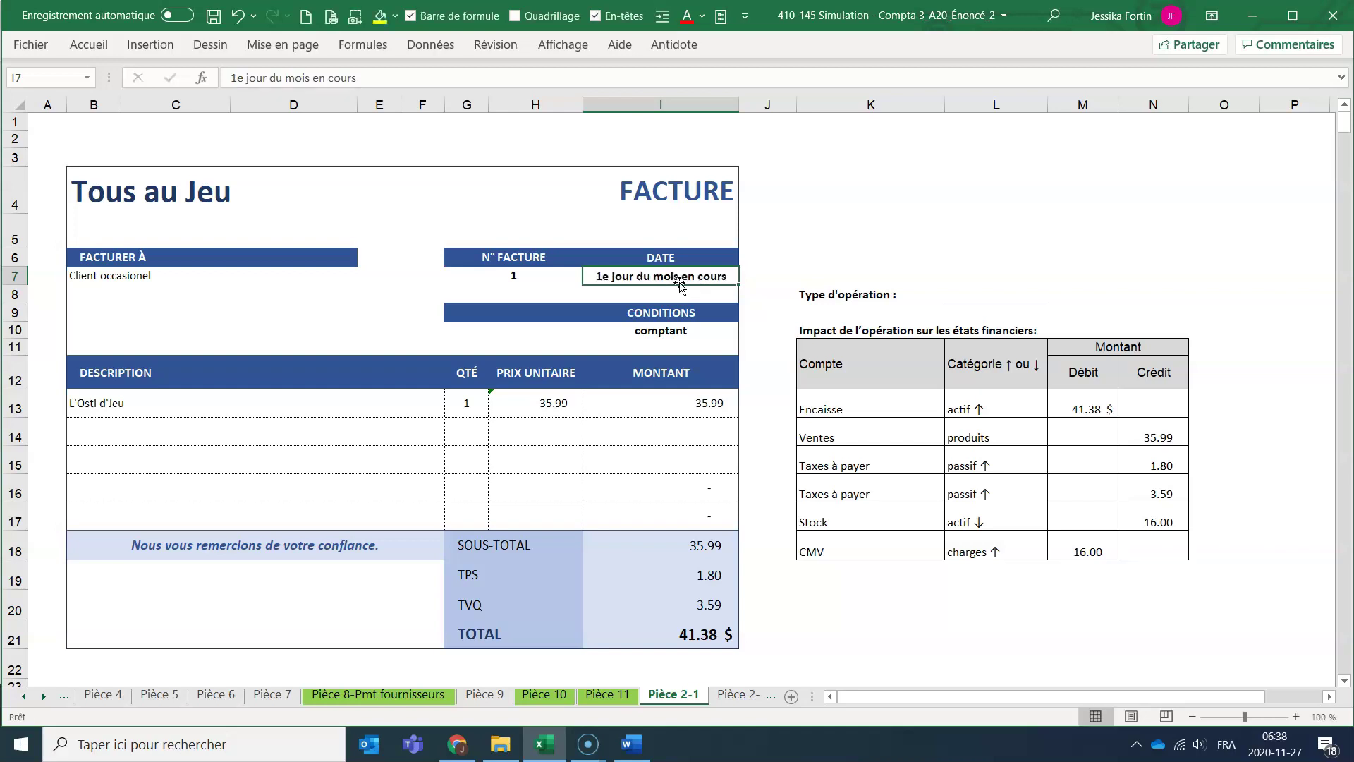
pyautogui.write('1 no')
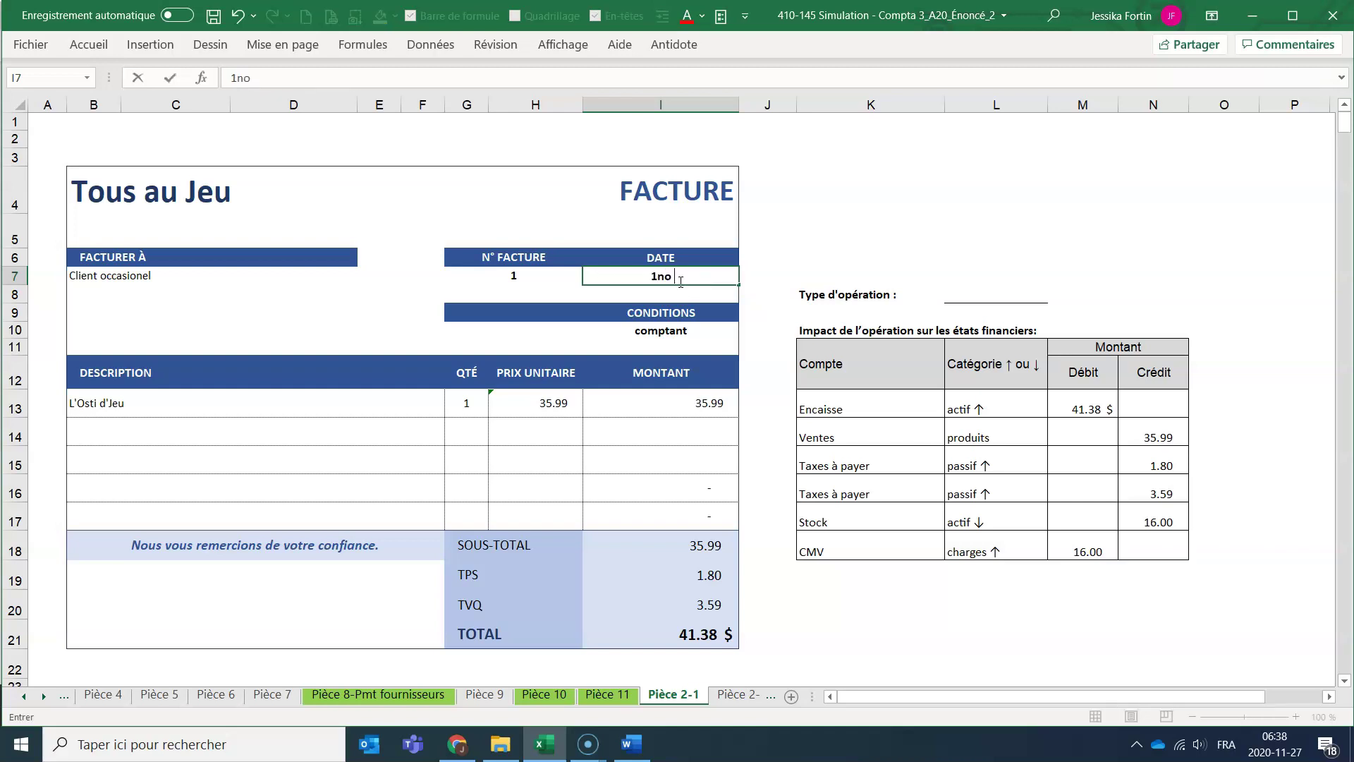
pyautogui.write('v')
pyautogui.press('Return')
pyautogui.hotkey('alt', 'Tab')
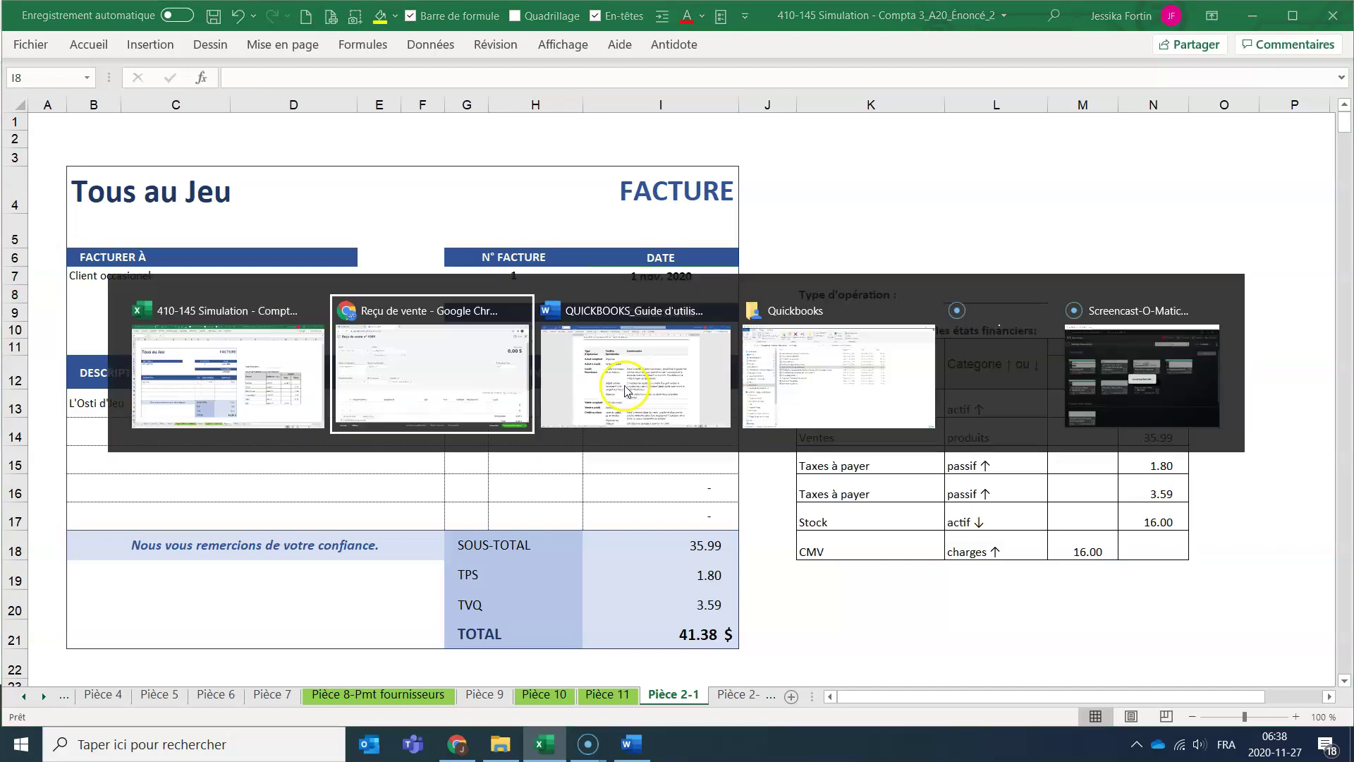
pyautogui.click(354, 296)
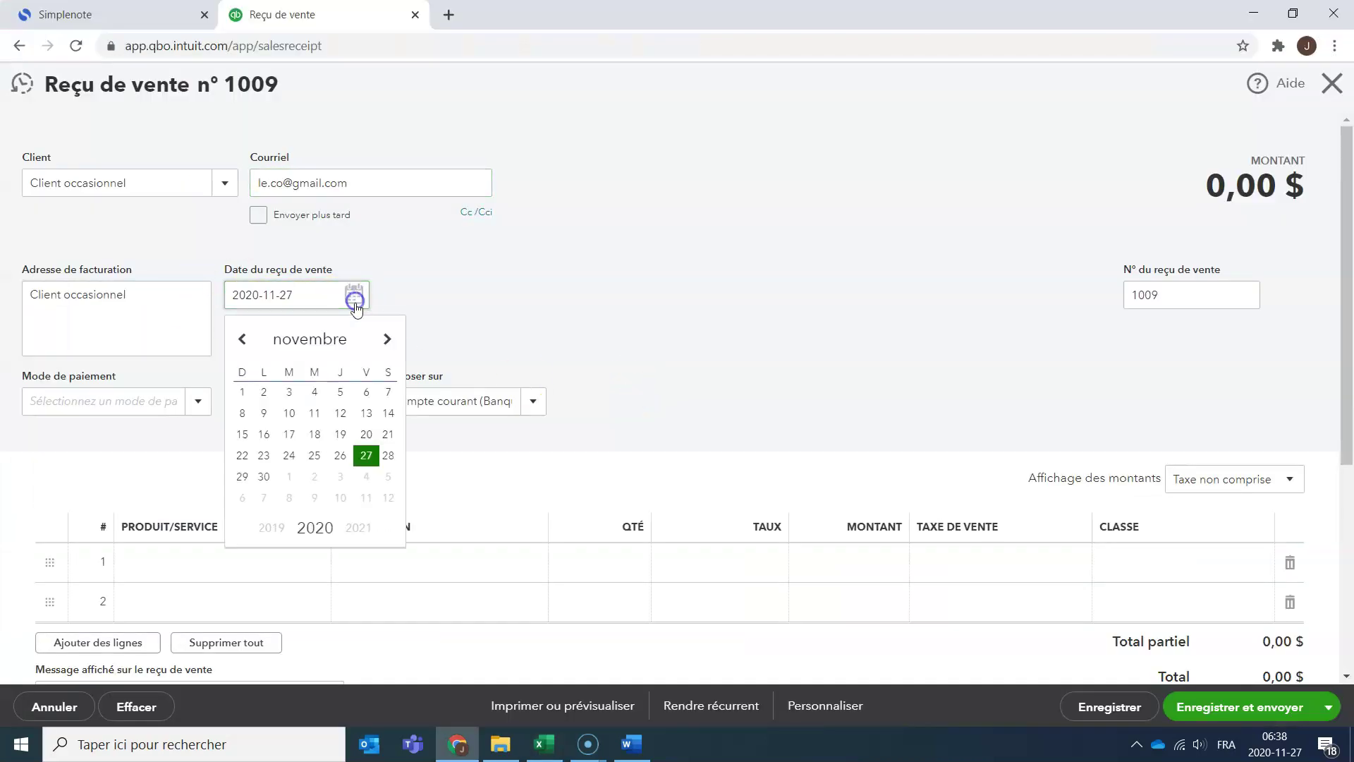
pyautogui.click(245, 393)
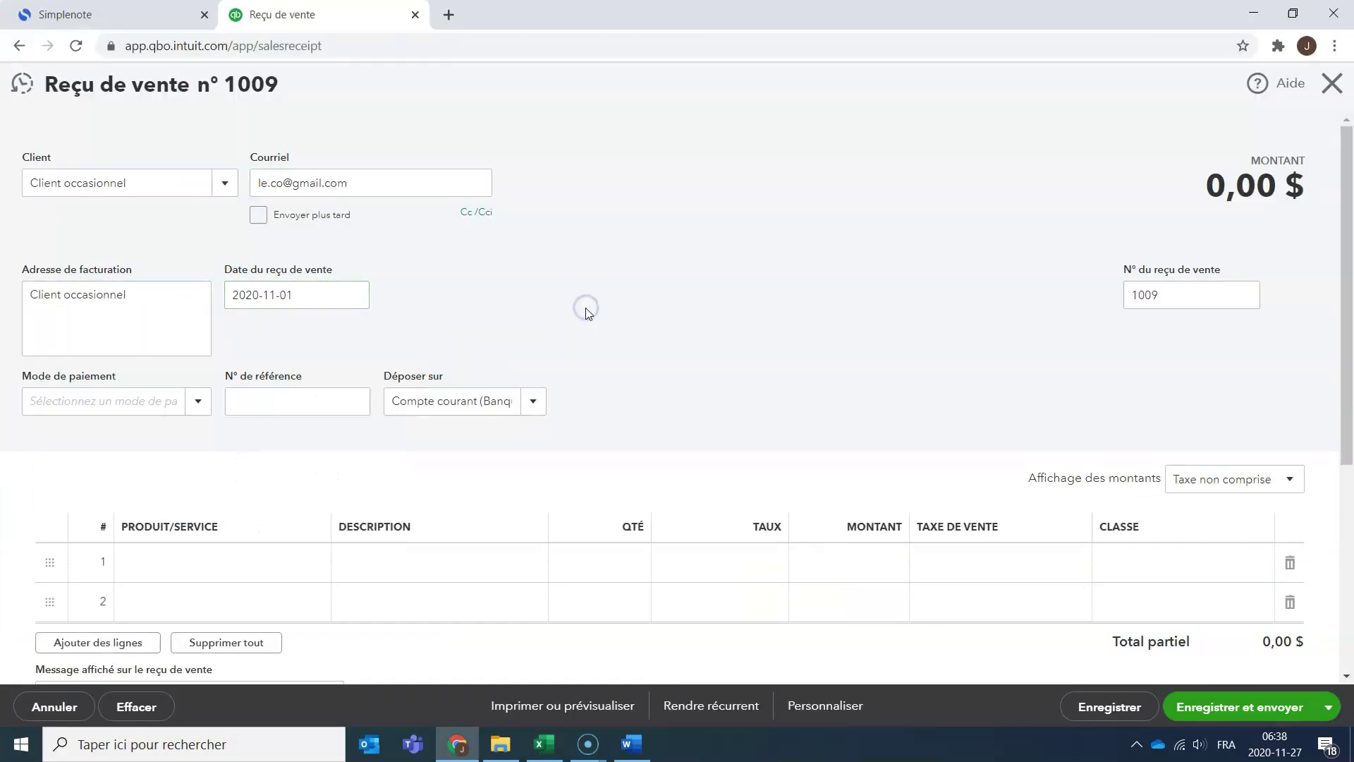
pyautogui.scroll(-5, 176, 211)
pyautogui.scroll(5, 198, 246)
pyautogui.click(200, 399)
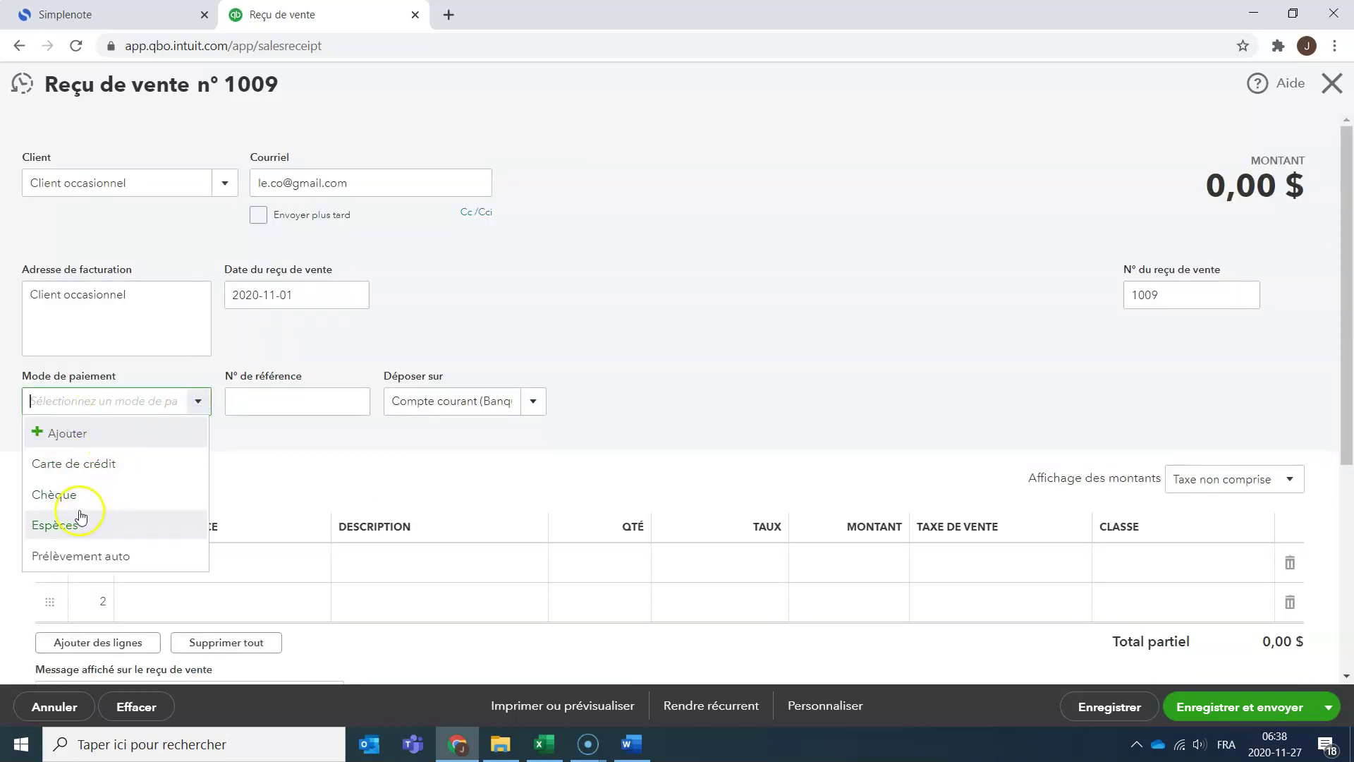
pyautogui.click(81, 520)
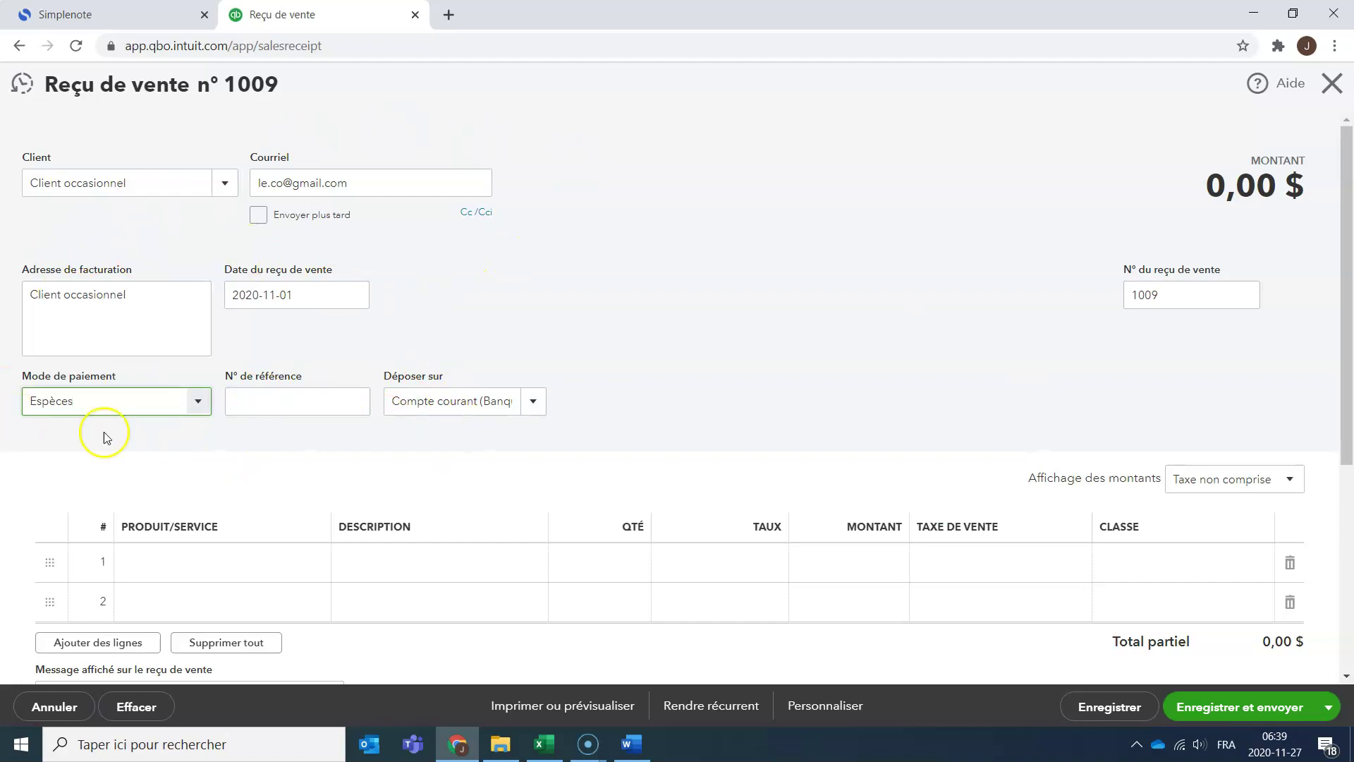
pyautogui.scroll(-5, 603, 390)
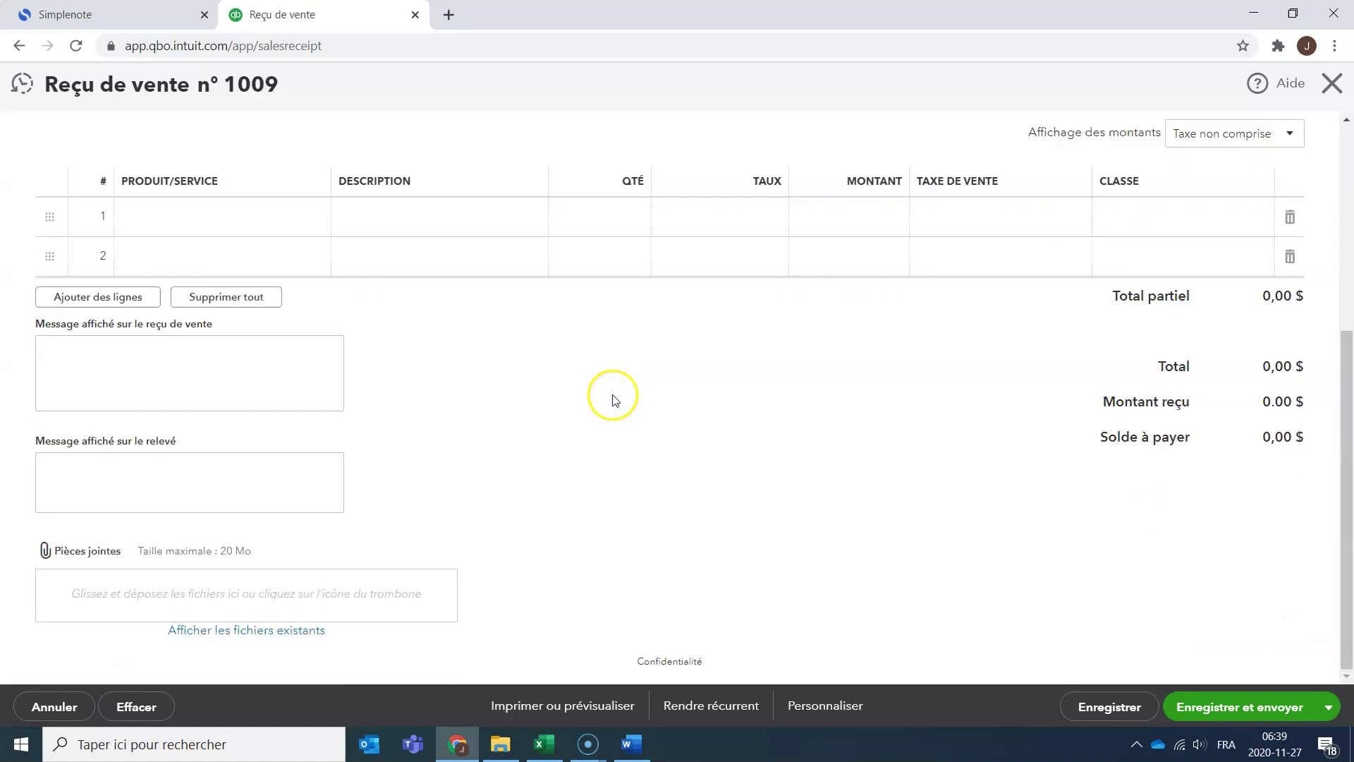
# Add L'Osti de jeu as line 1 at 35,99 with TPS/TVQ QC tax.
pyautogui.click(263, 217)
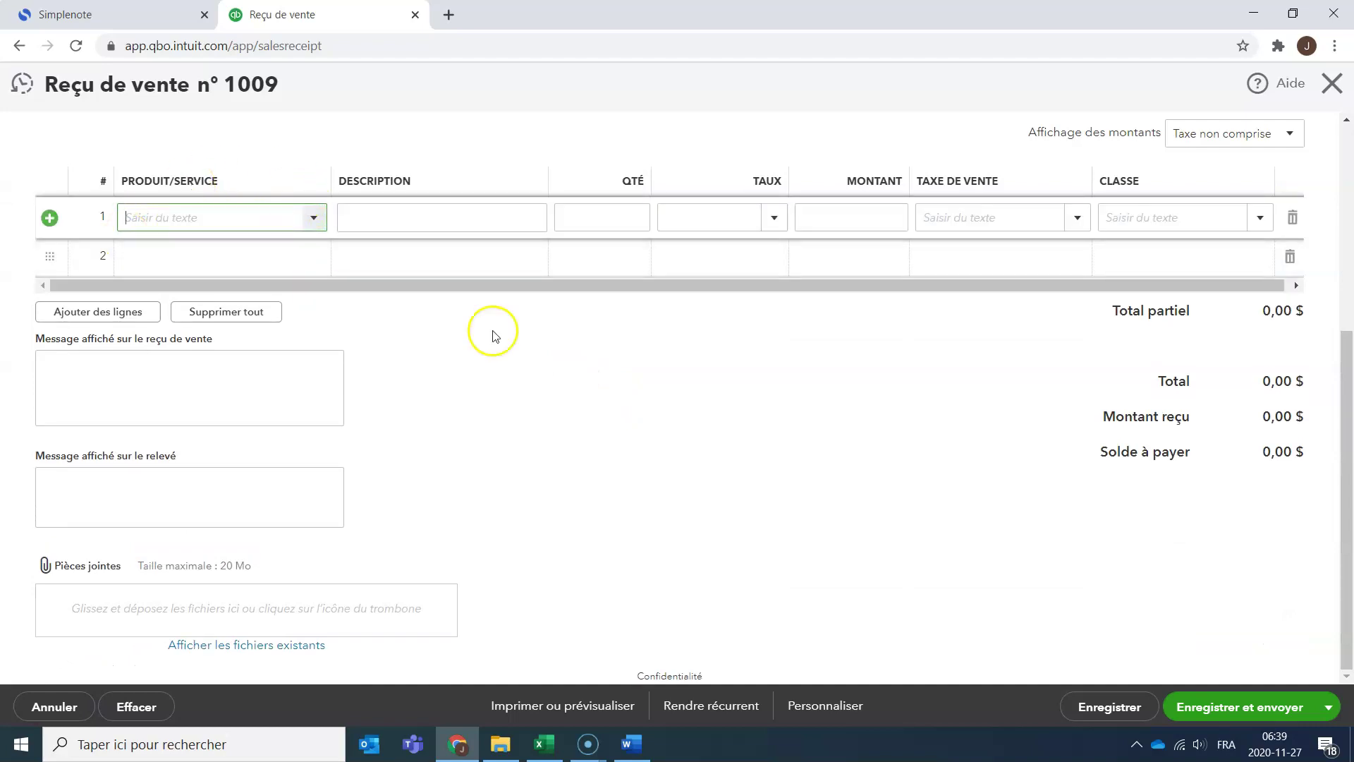
pyautogui.scroll(5, 579, 335)
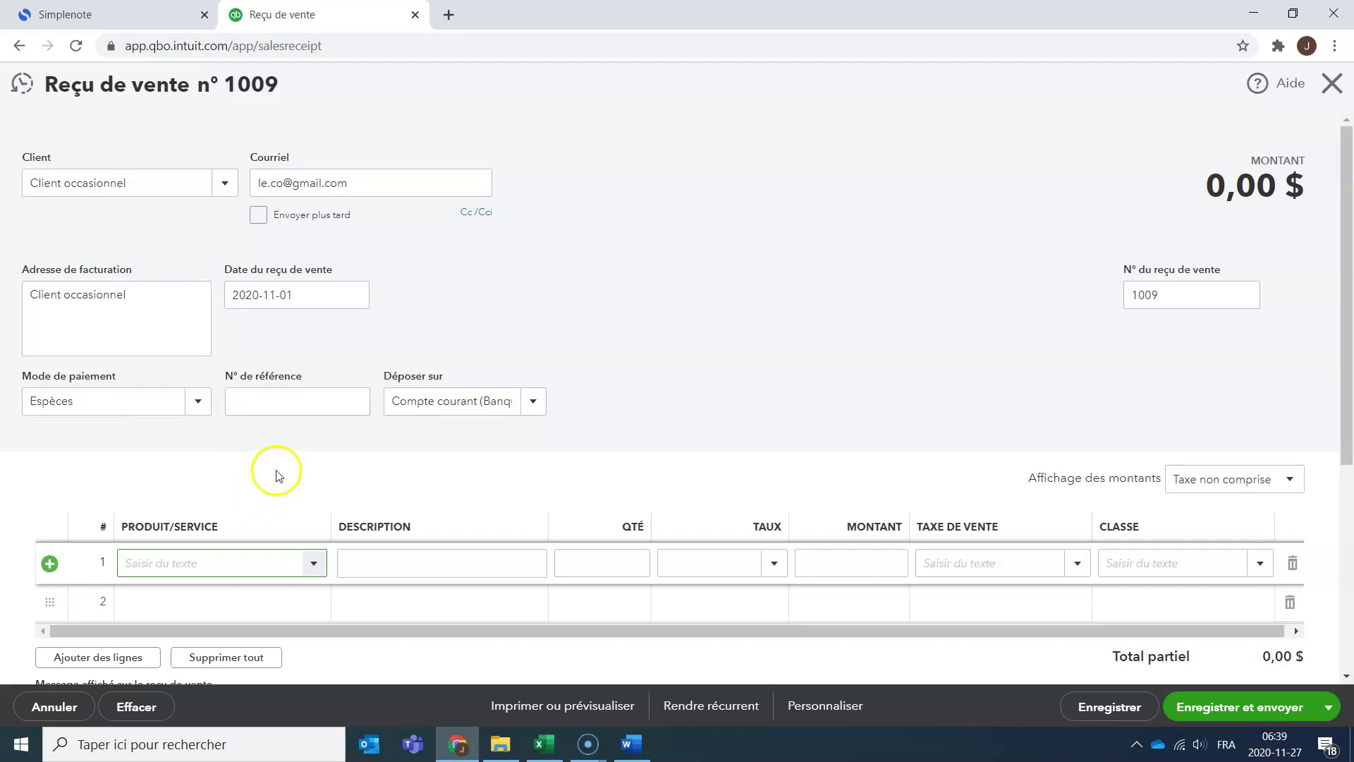
pyautogui.click(320, 565)
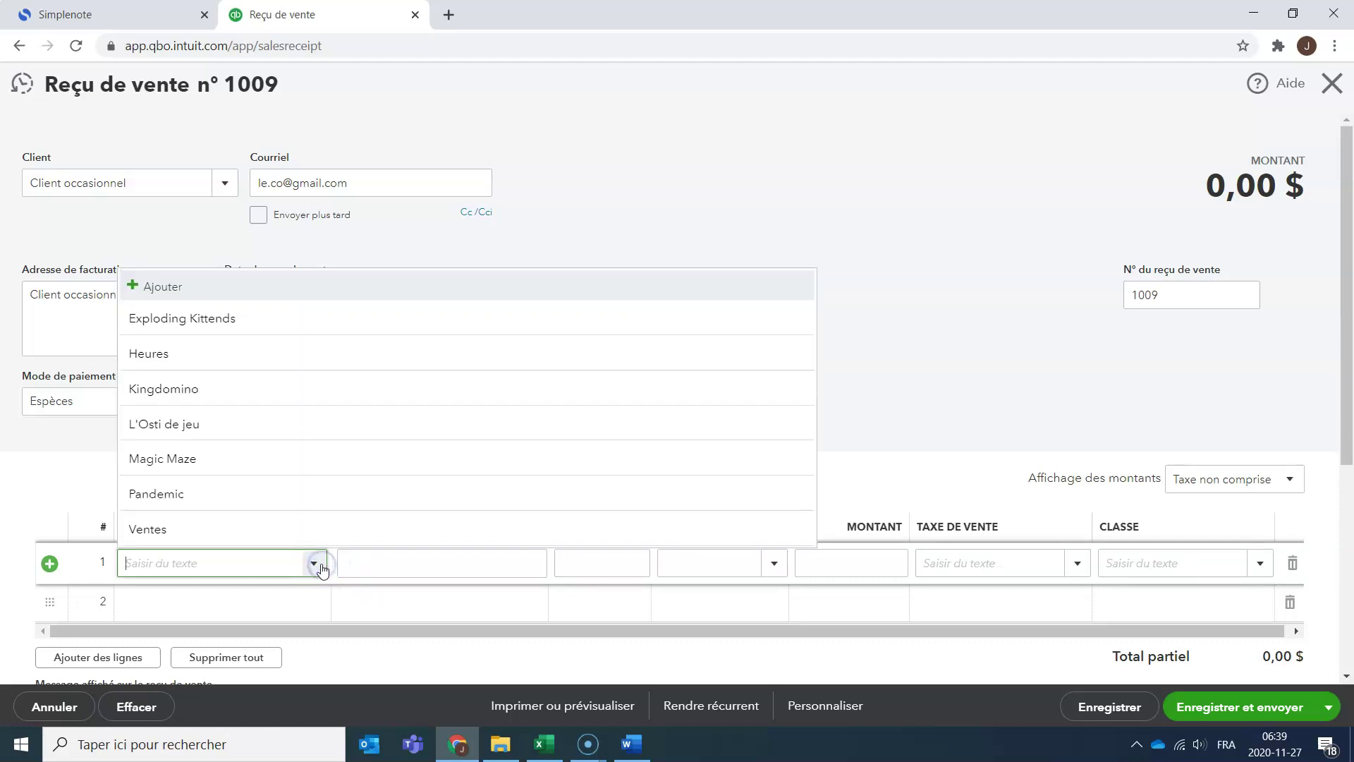
pyautogui.click(256, 425)
pyautogui.hotkey('alt', 'Tab')
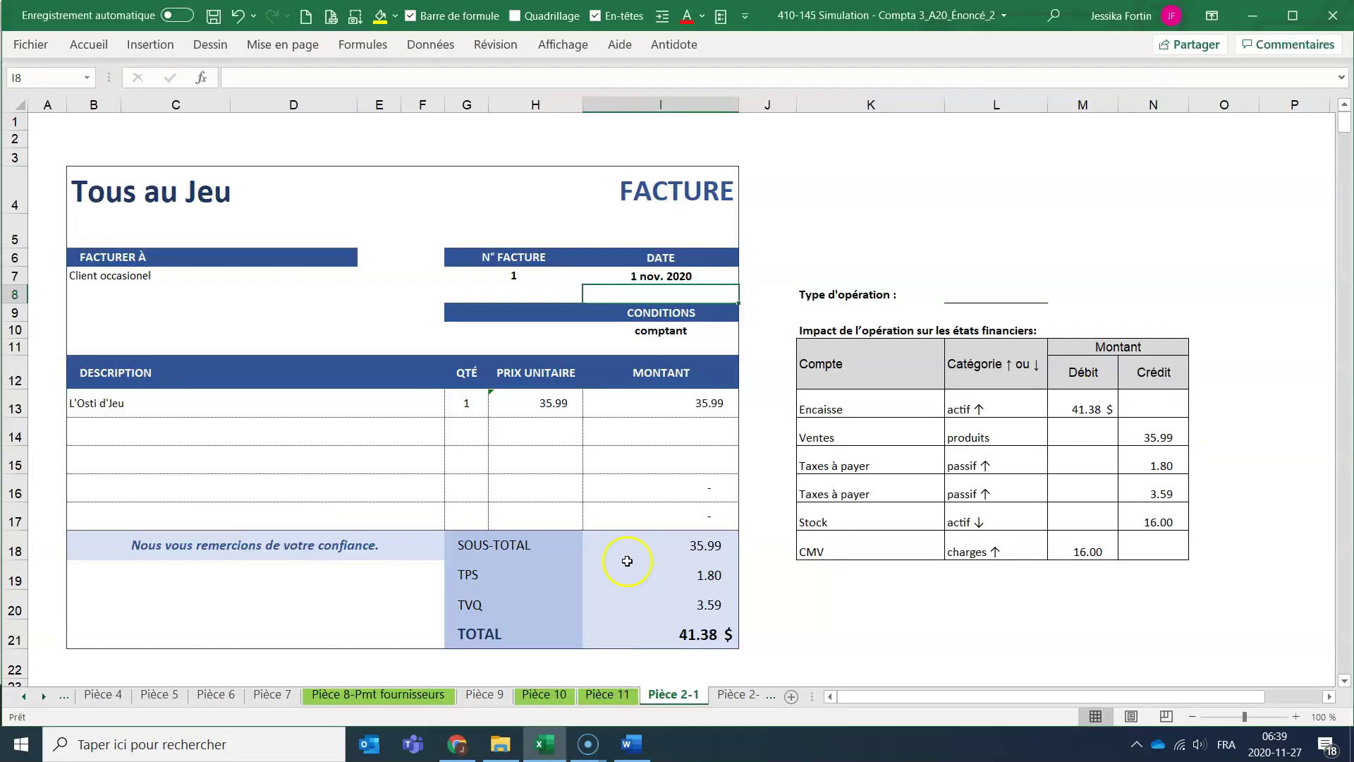
pyautogui.hotkey('alt', 'Tab')
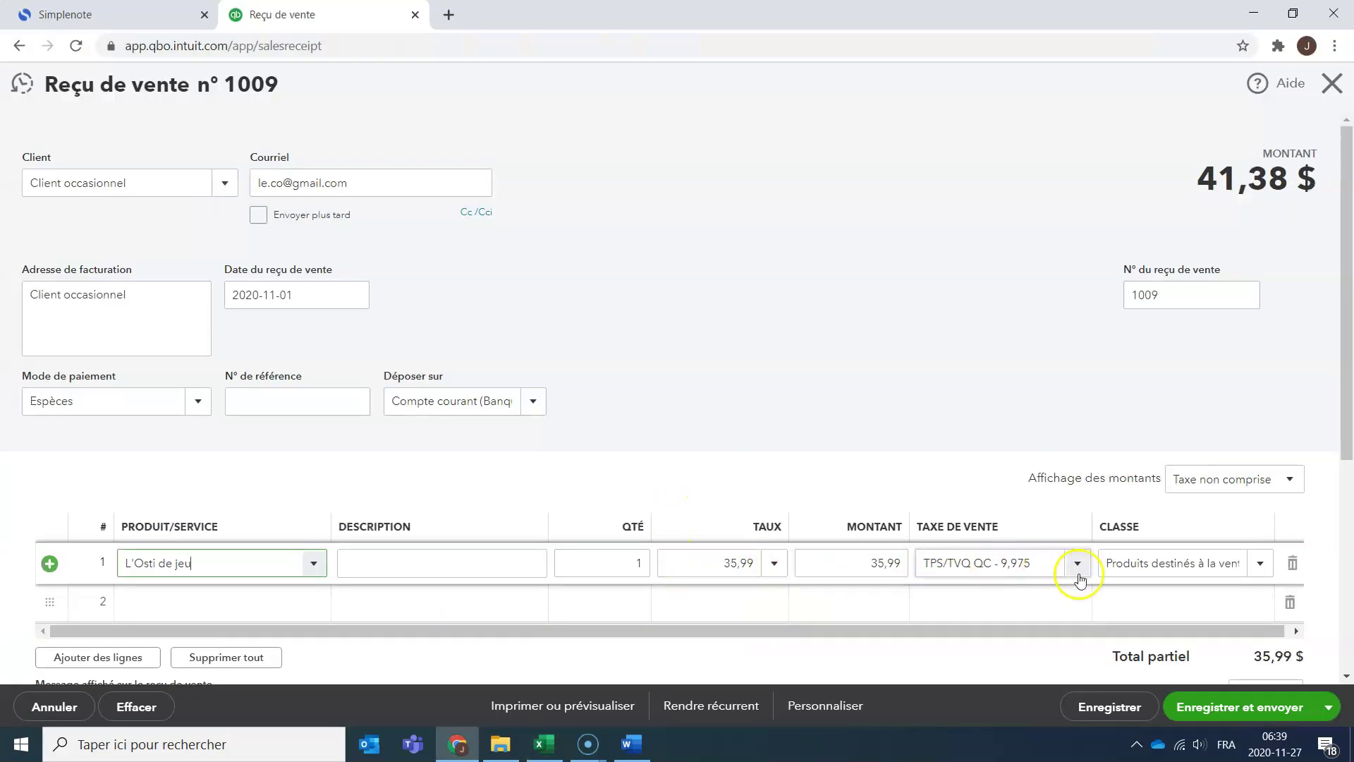
# Confirm the 41,38 $ total against the Excel invoice and save receipt 1009.
pyautogui.scroll(-1, 1349, 395)
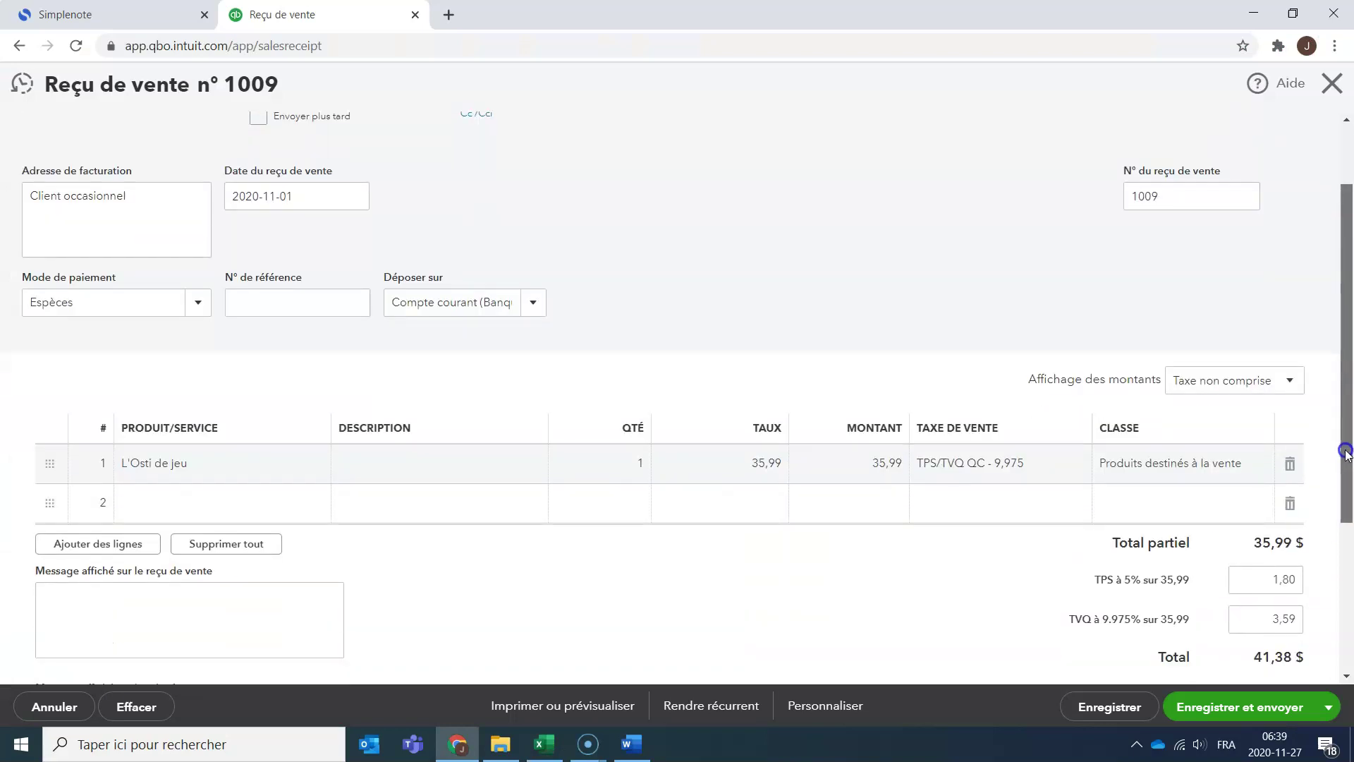
pyautogui.scroll(-1, 1347, 478)
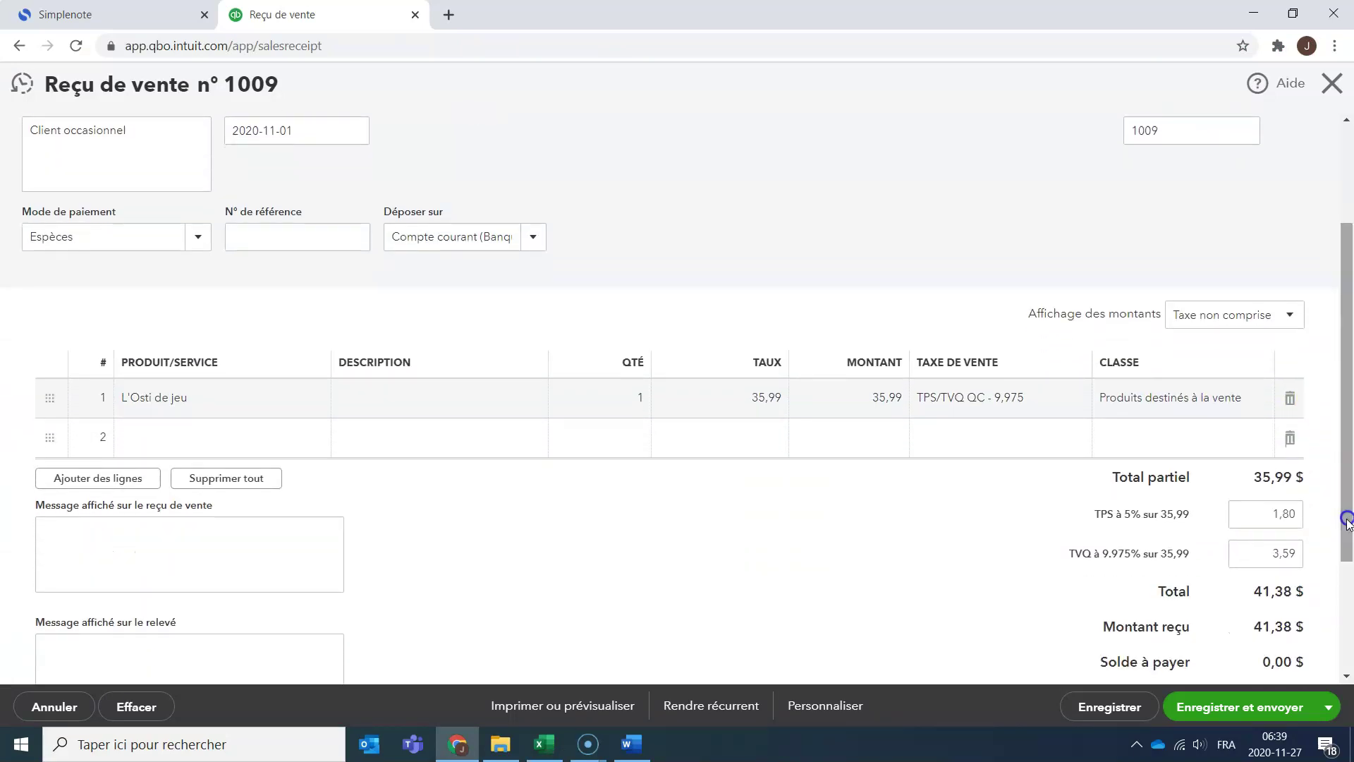
pyautogui.hotkey('alt', 'Tab')
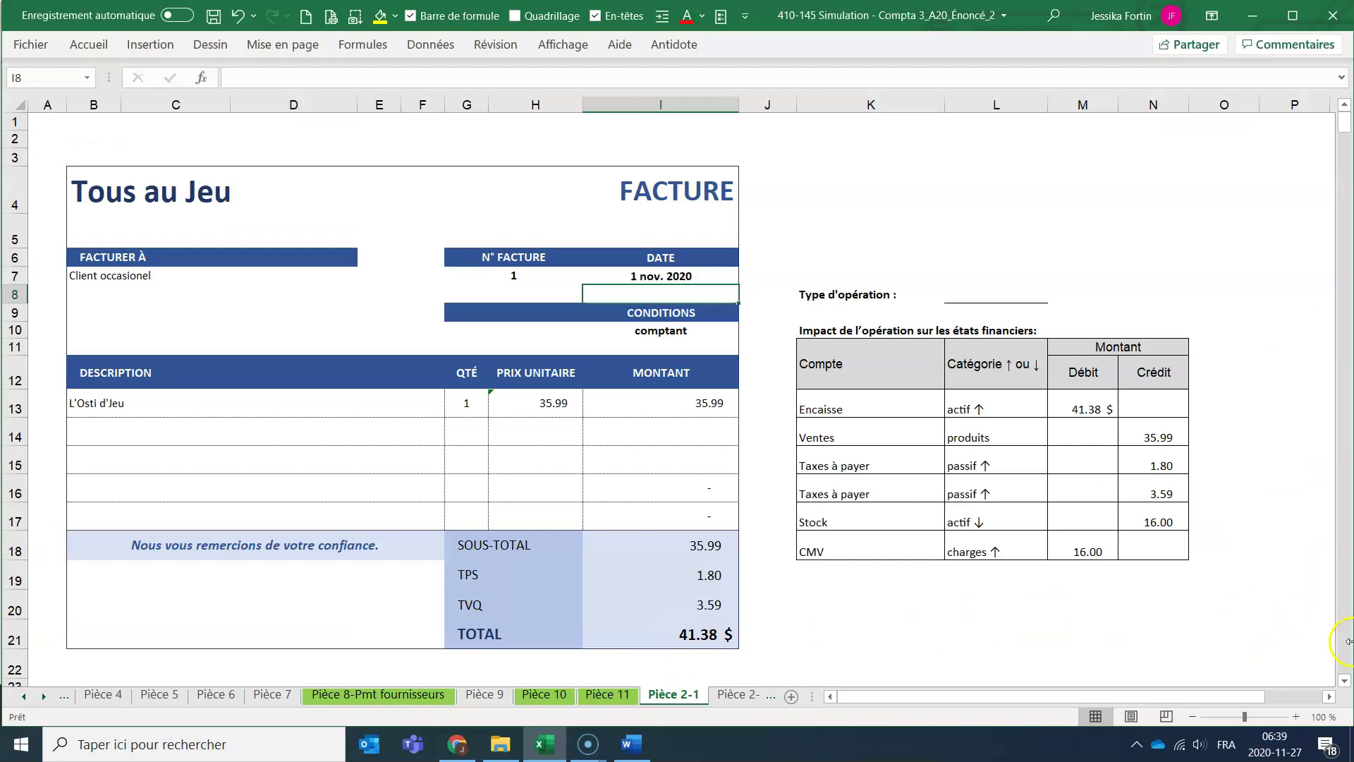
pyautogui.hotkey('alt', 'Tab')
pyautogui.scroll(-2, 1235, 585)
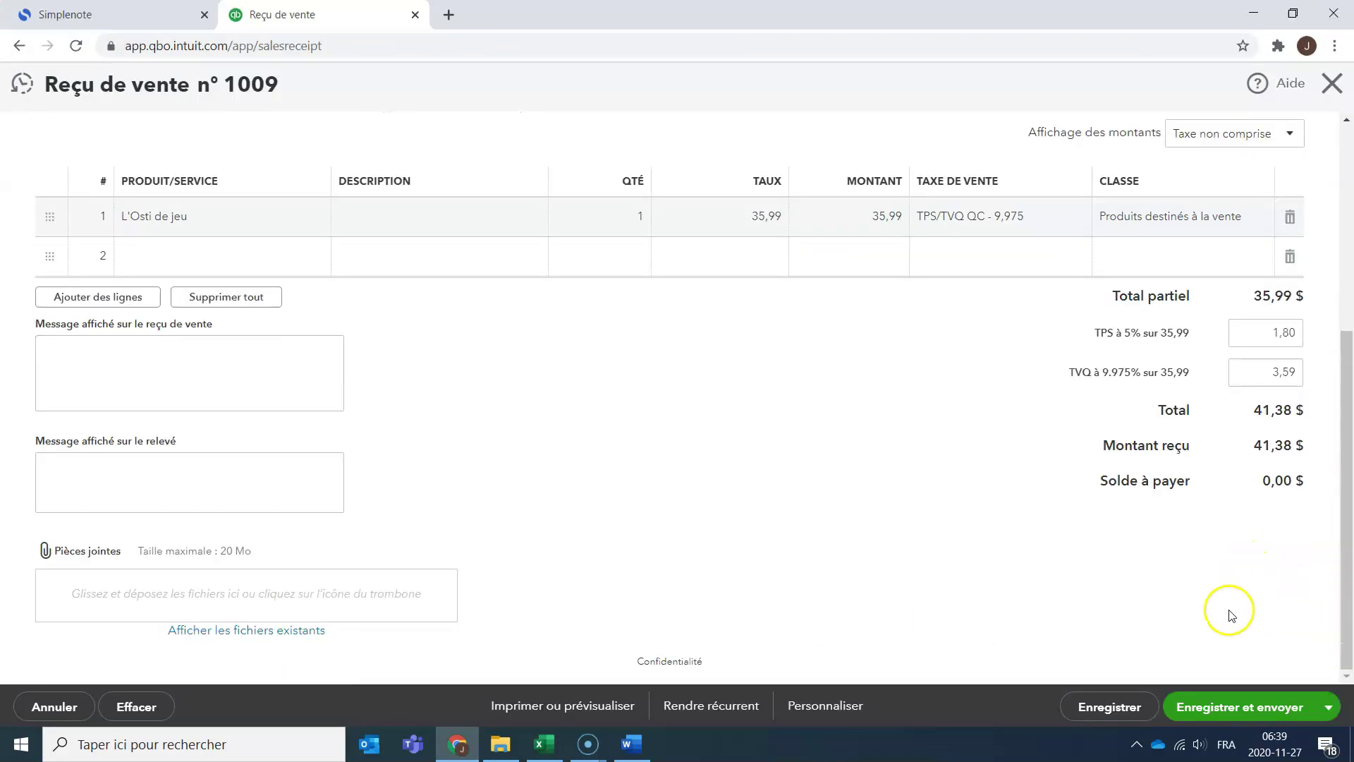
pyautogui.click(1122, 712)
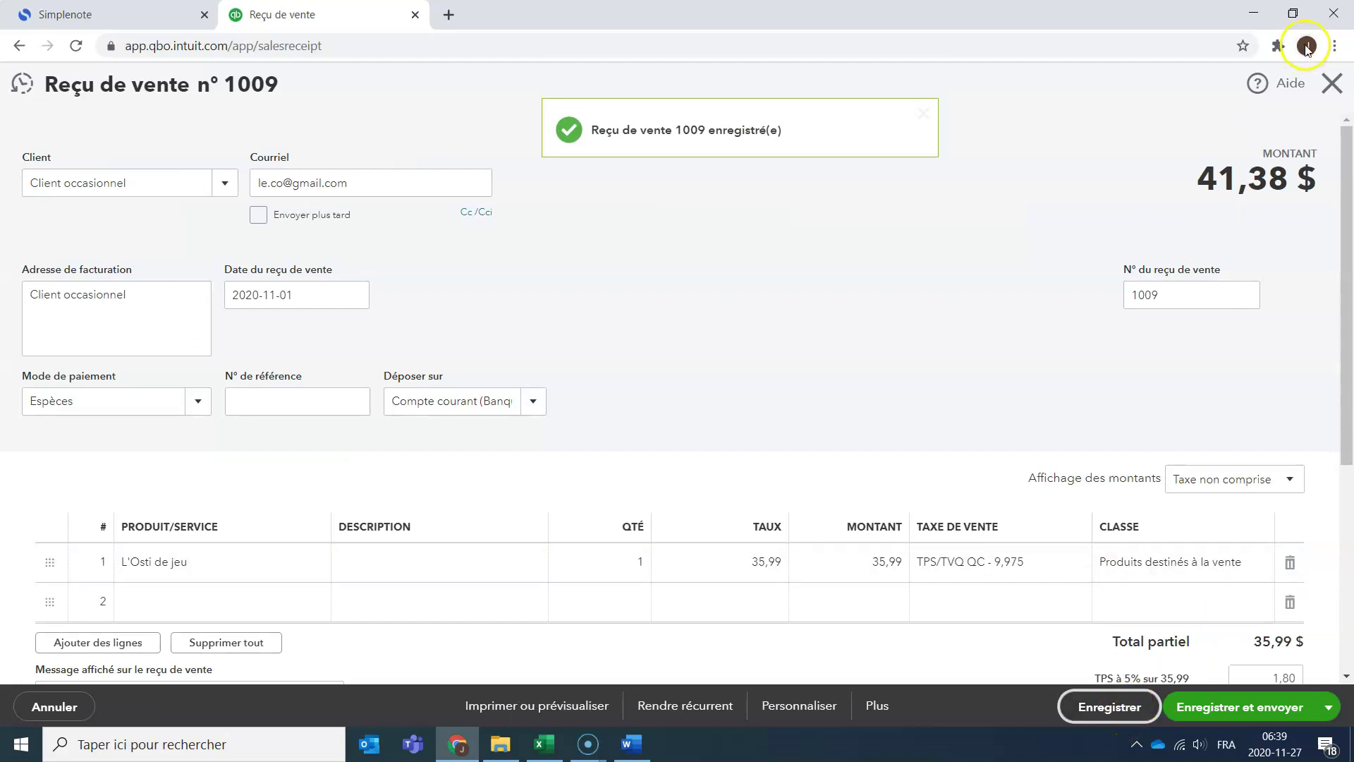
# Close the saved receipt 1009 and go to the Rapports list.
pyautogui.click(1343, 87)
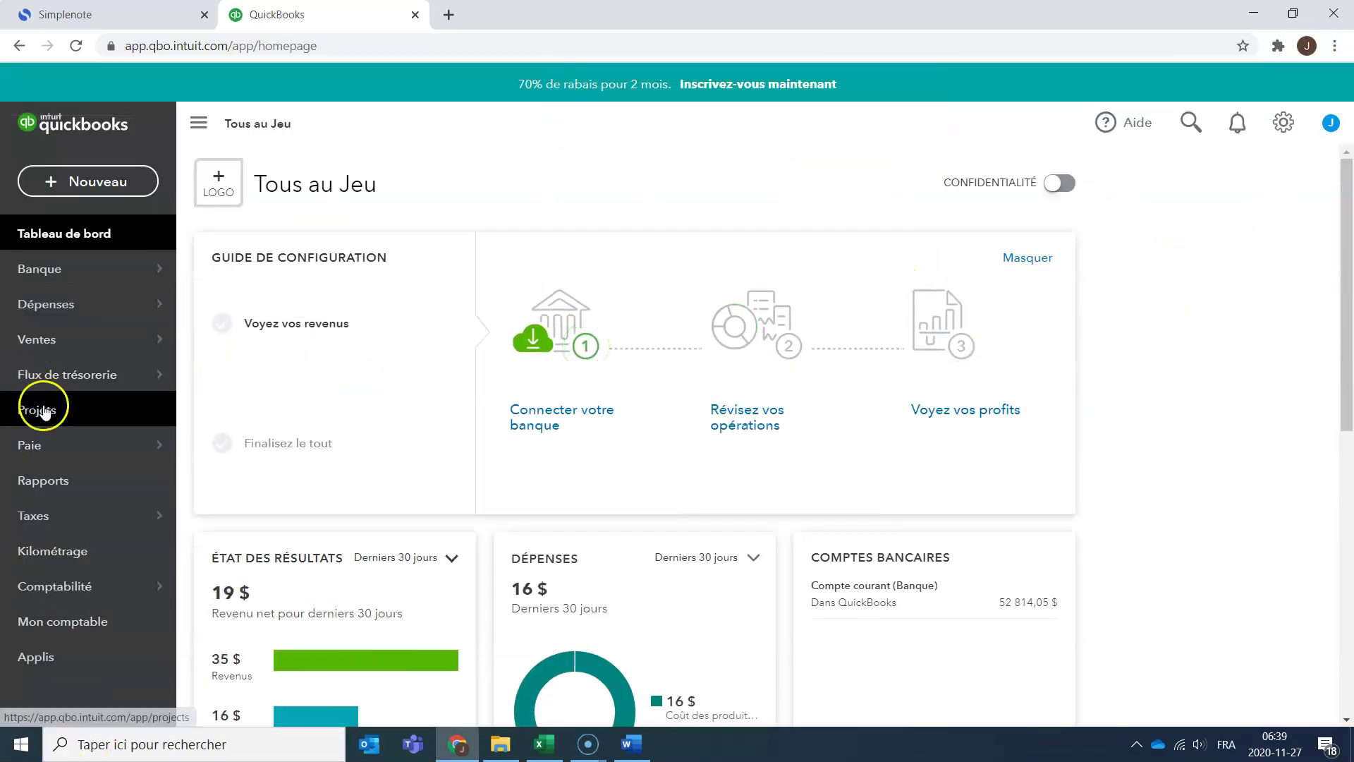
pyautogui.click(88, 480)
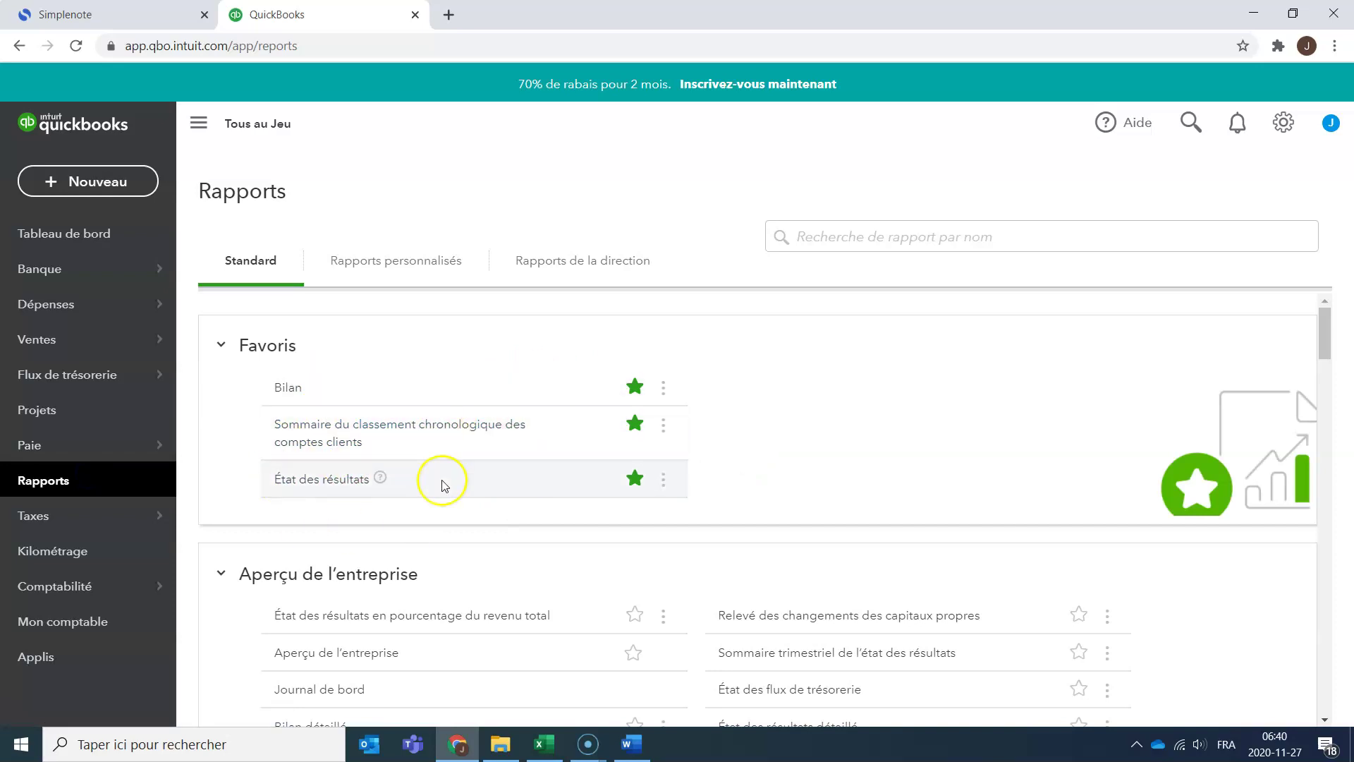
pyautogui.moveTo(1322, 331); pyautogui.dragTo(1300, 635)
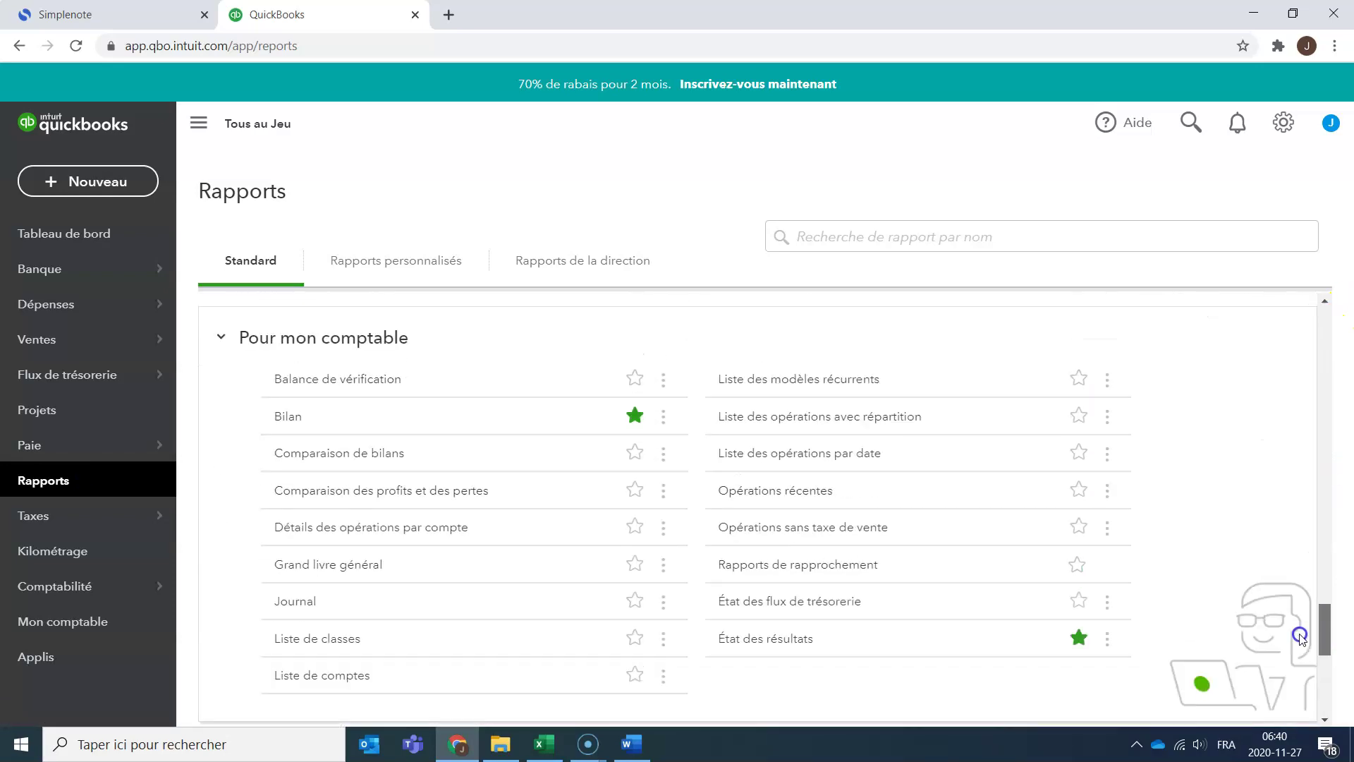
# Star the Journal report and open it for Toutes les dates.
pyautogui.click(646, 611)
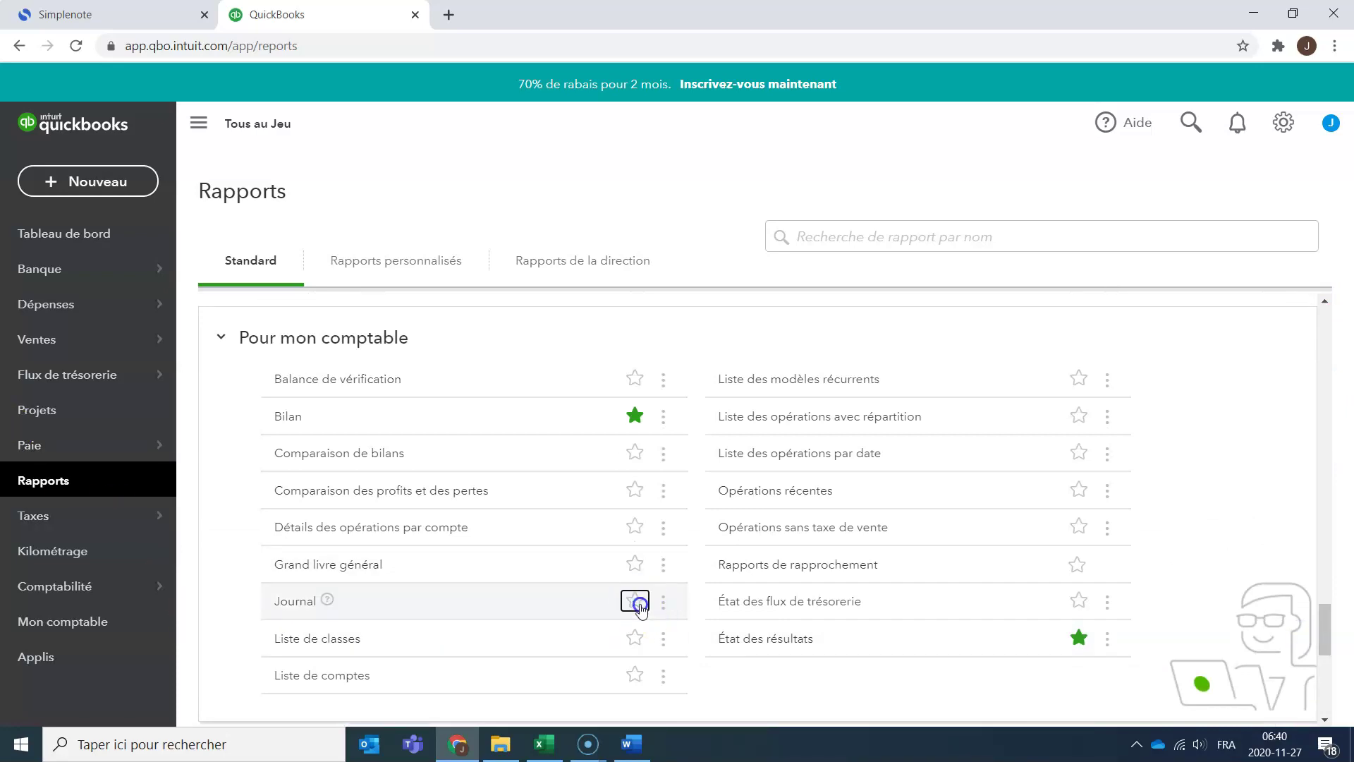
pyautogui.click(276, 608)
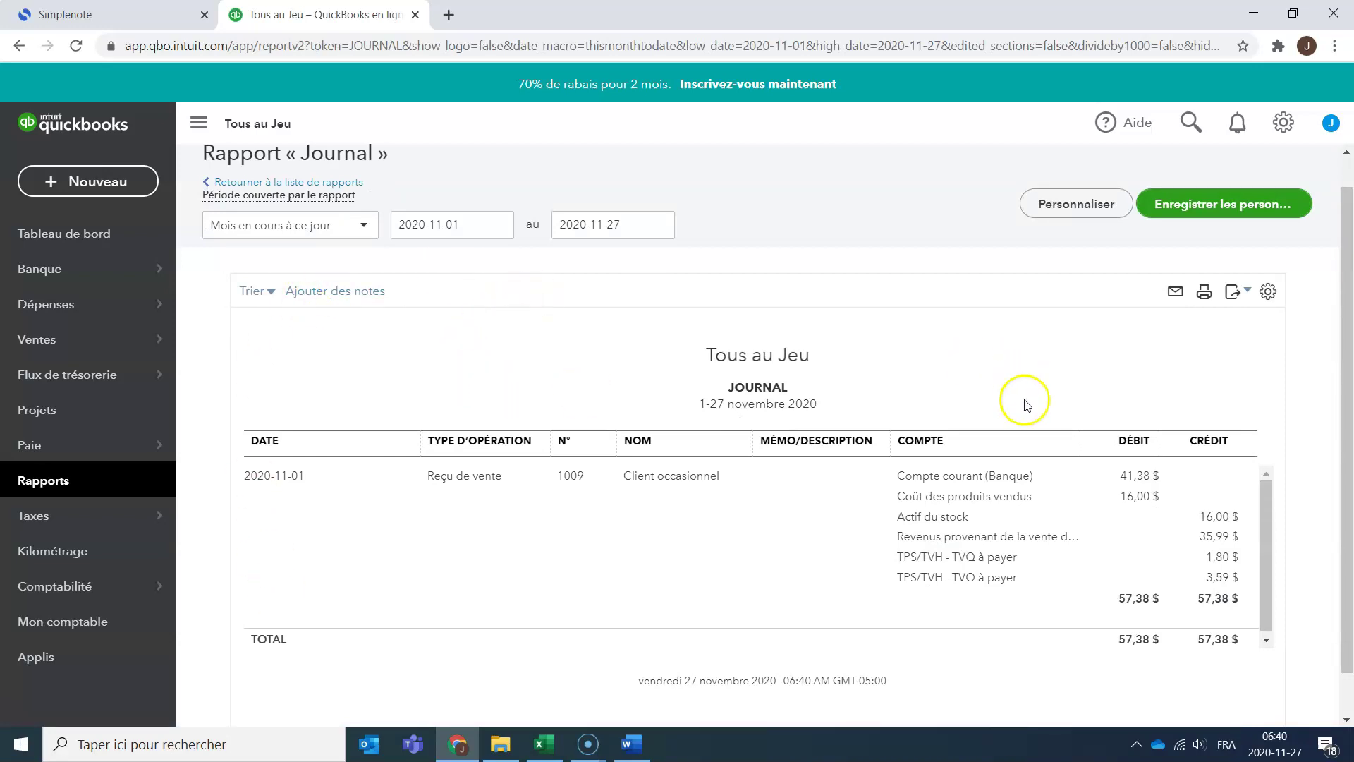
pyautogui.scroll(-2, 1129, 487)
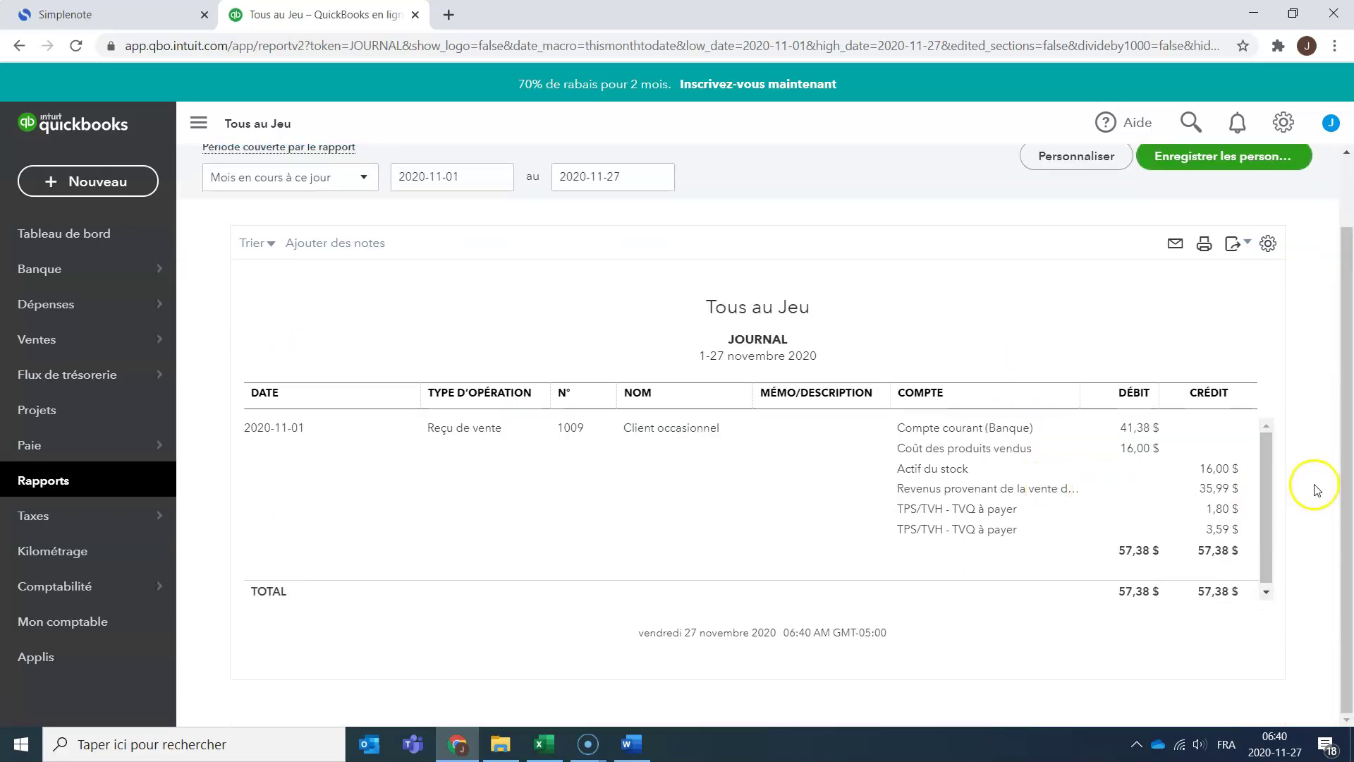
pyautogui.click(324, 176)
pyautogui.click(333, 214)
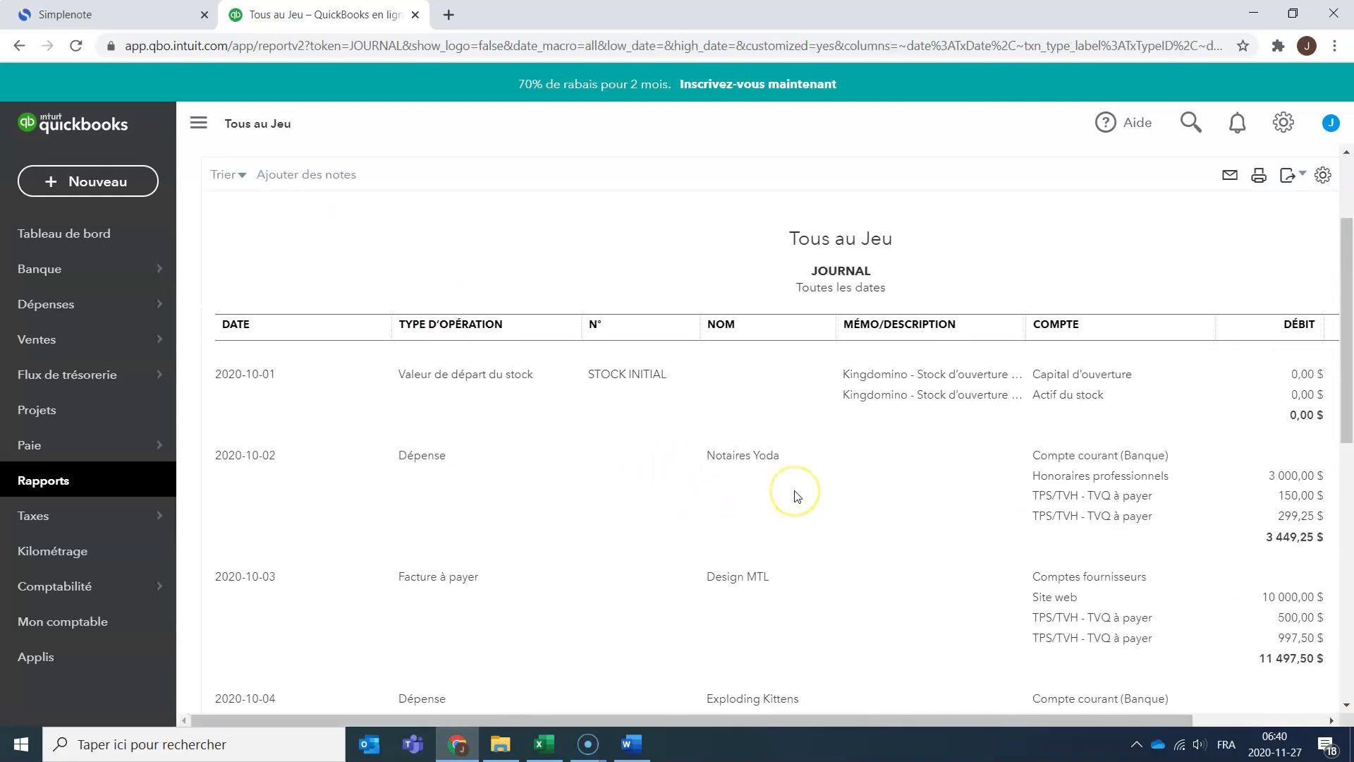
pyautogui.scroll(-6, 796, 496)
pyautogui.scroll(-10, 776, 498)
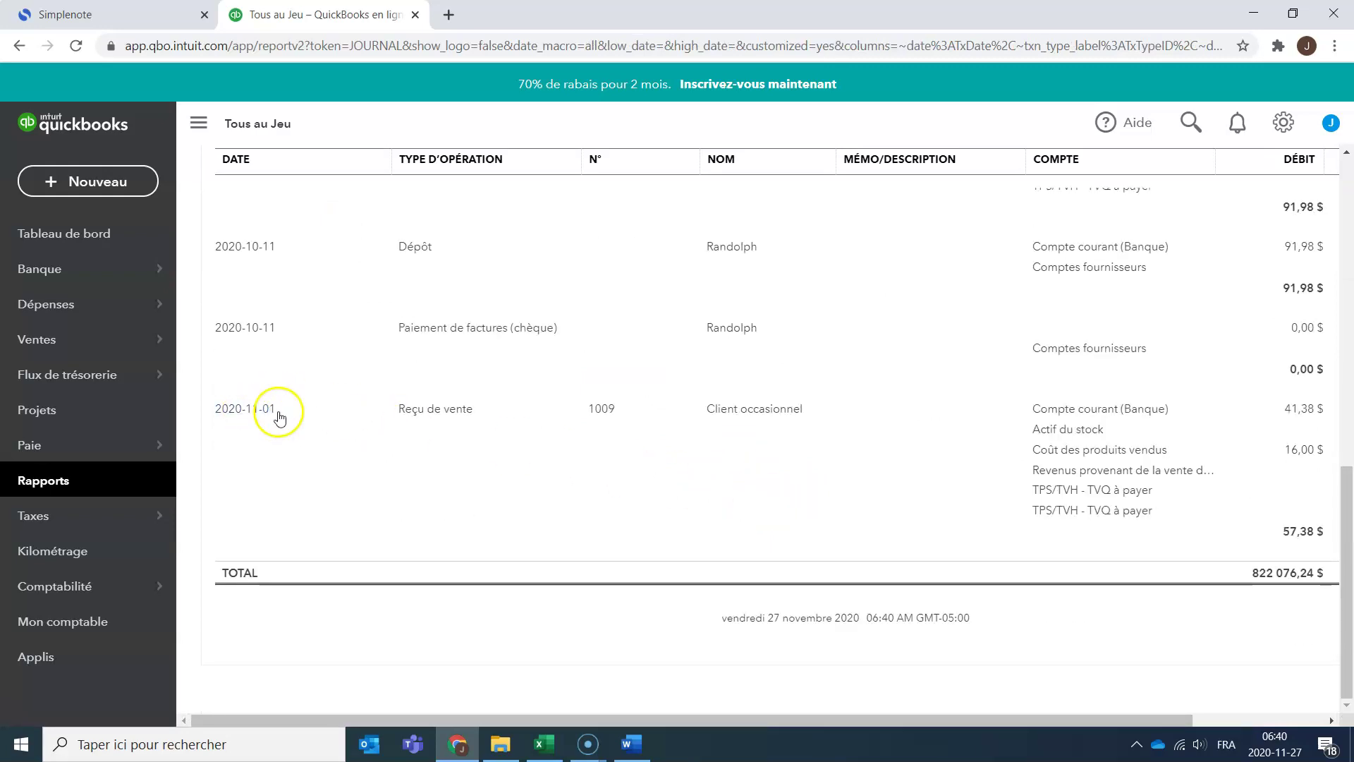
pyautogui.moveTo(1055, 719); pyautogui.dragTo(1316, 704)
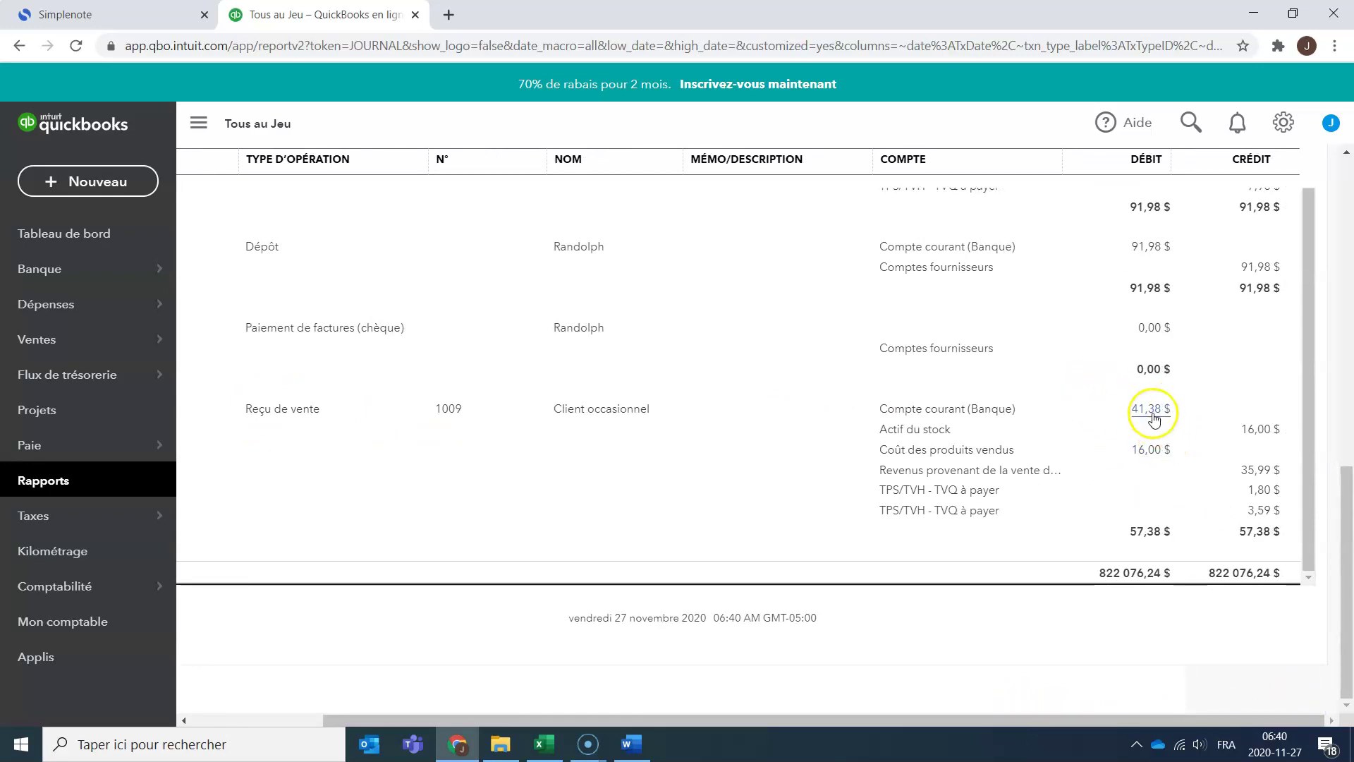
# Match Journal amounts to Excel: Encaisse 41.38, Stock 16.00, CMV 16.00, Ventes 35.99.
pyautogui.hotkey('alt', 'Tab')
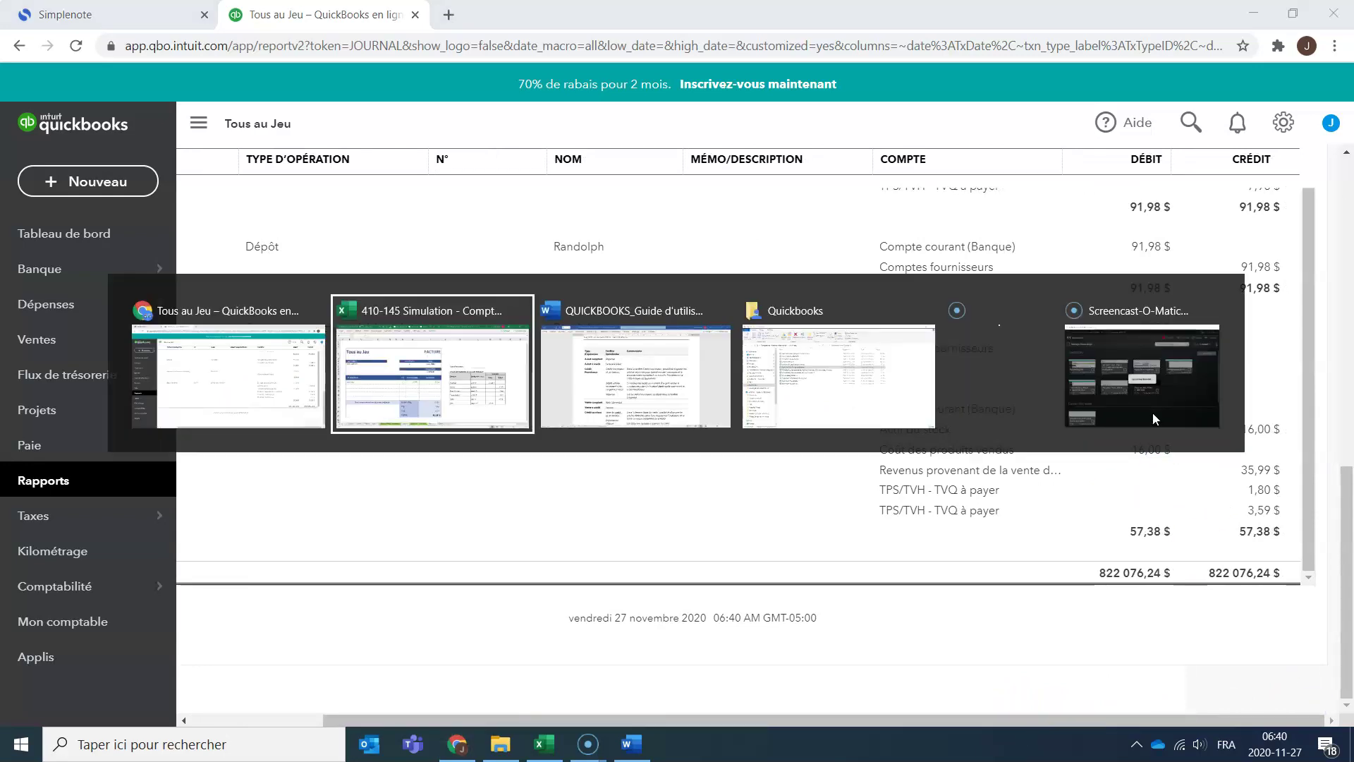
pyautogui.click(1086, 398)
pyautogui.hotkey('alt', 'Tab')
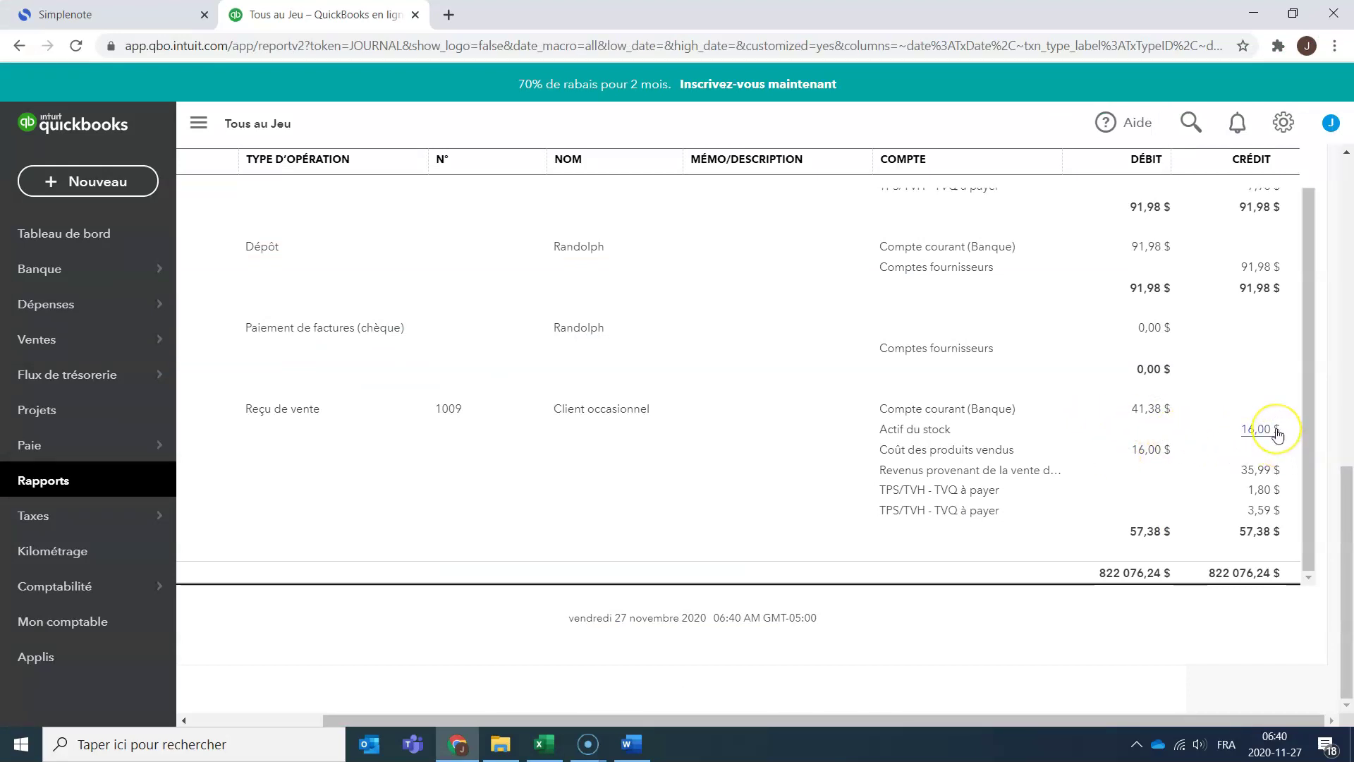
pyautogui.hotkey('alt', 'Tab')
pyautogui.click(1171, 518)
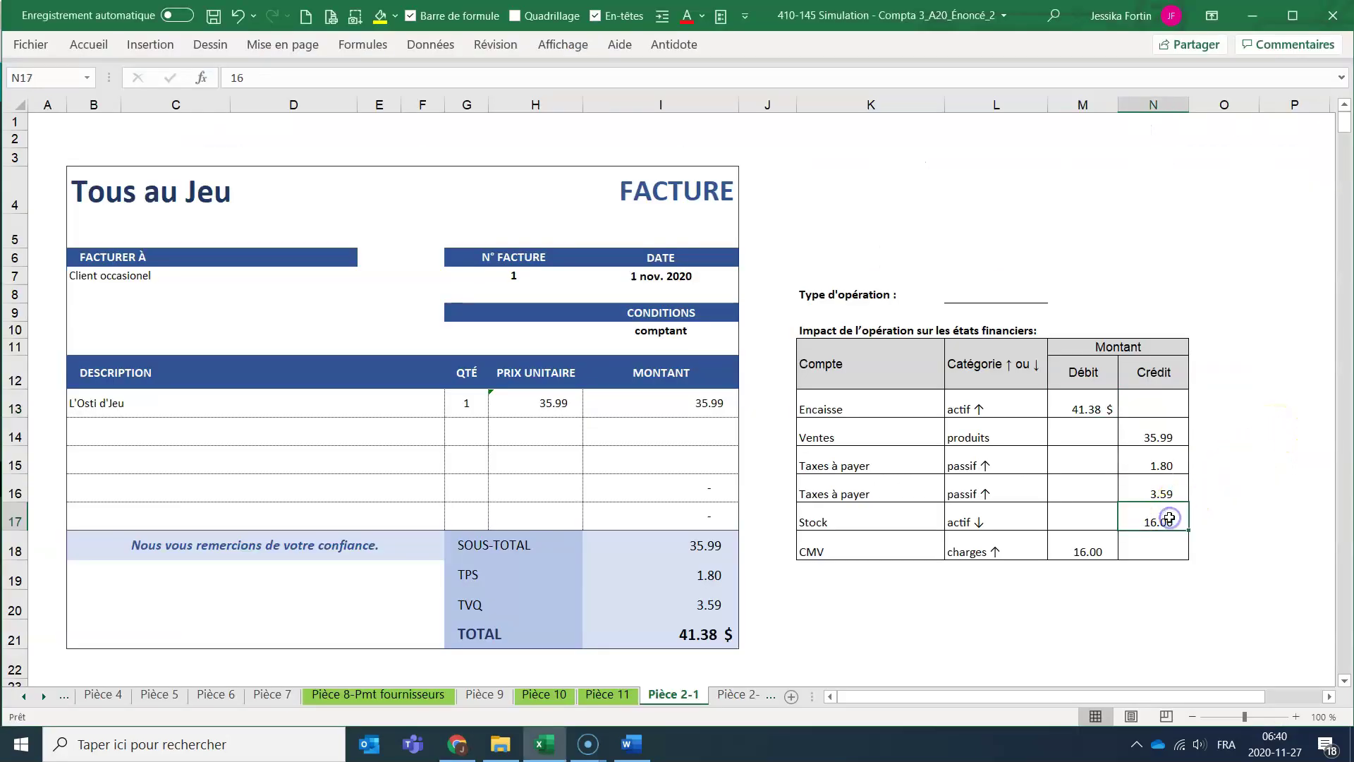
pyautogui.hotkey('alt', 'Tab')
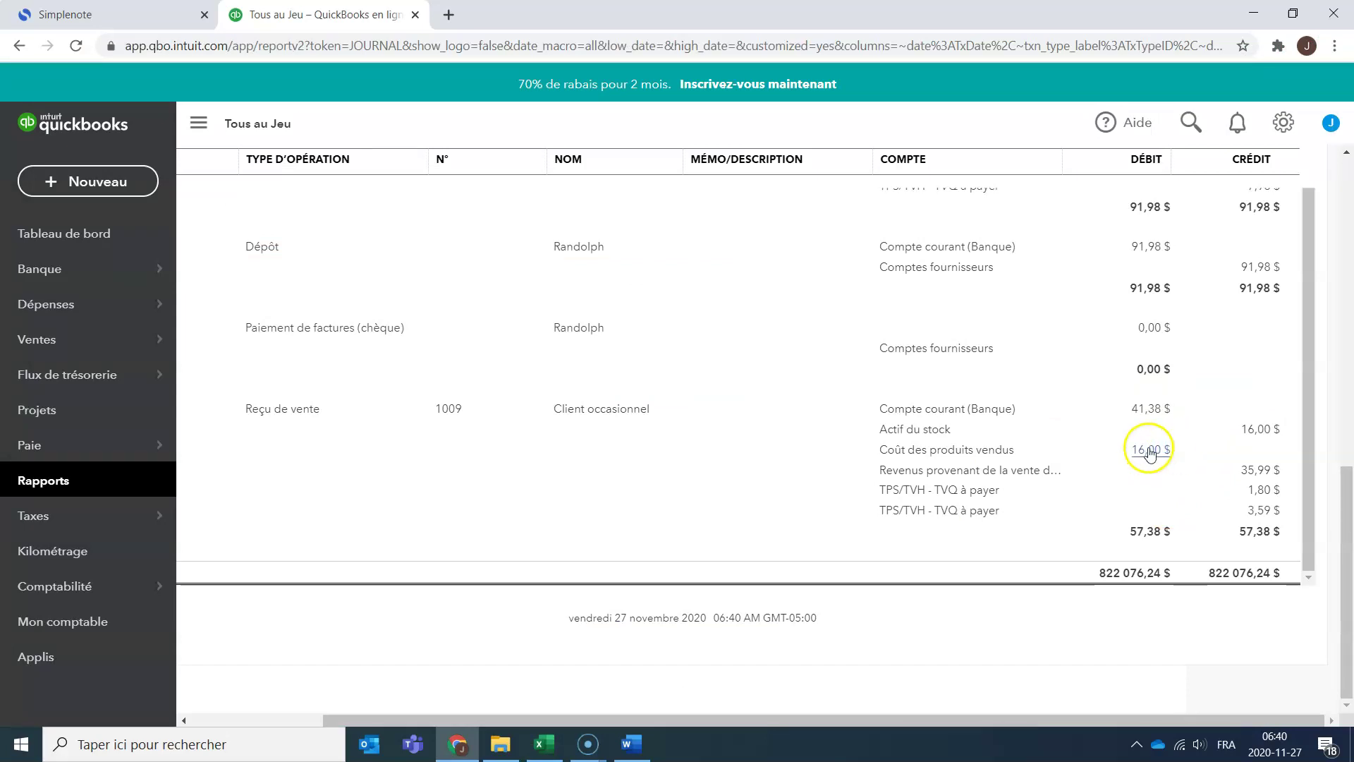
pyautogui.hotkey('alt', 'Tab')
pyautogui.click(1065, 553)
pyautogui.hotkey('alt', 'Tab')
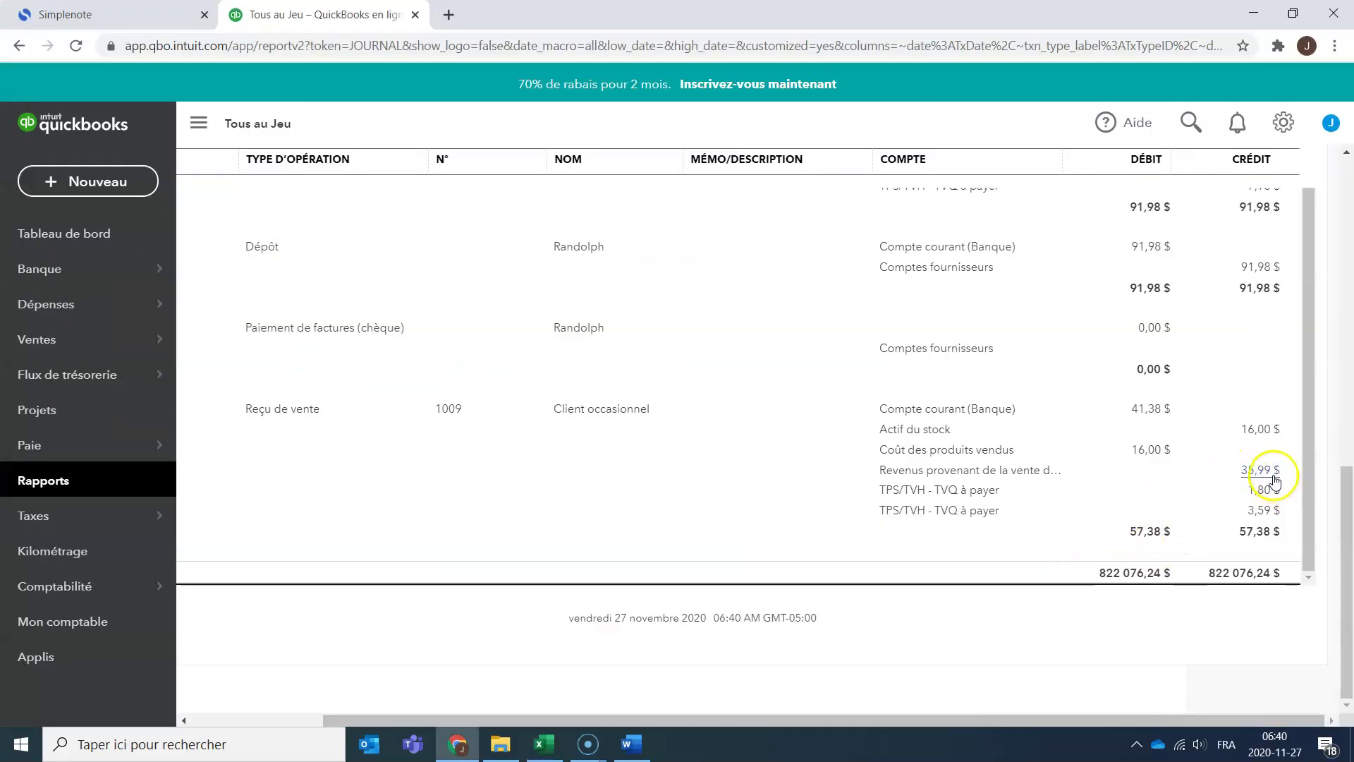
pyautogui.hotkey('alt', 'Tab')
pyautogui.click(1157, 438)
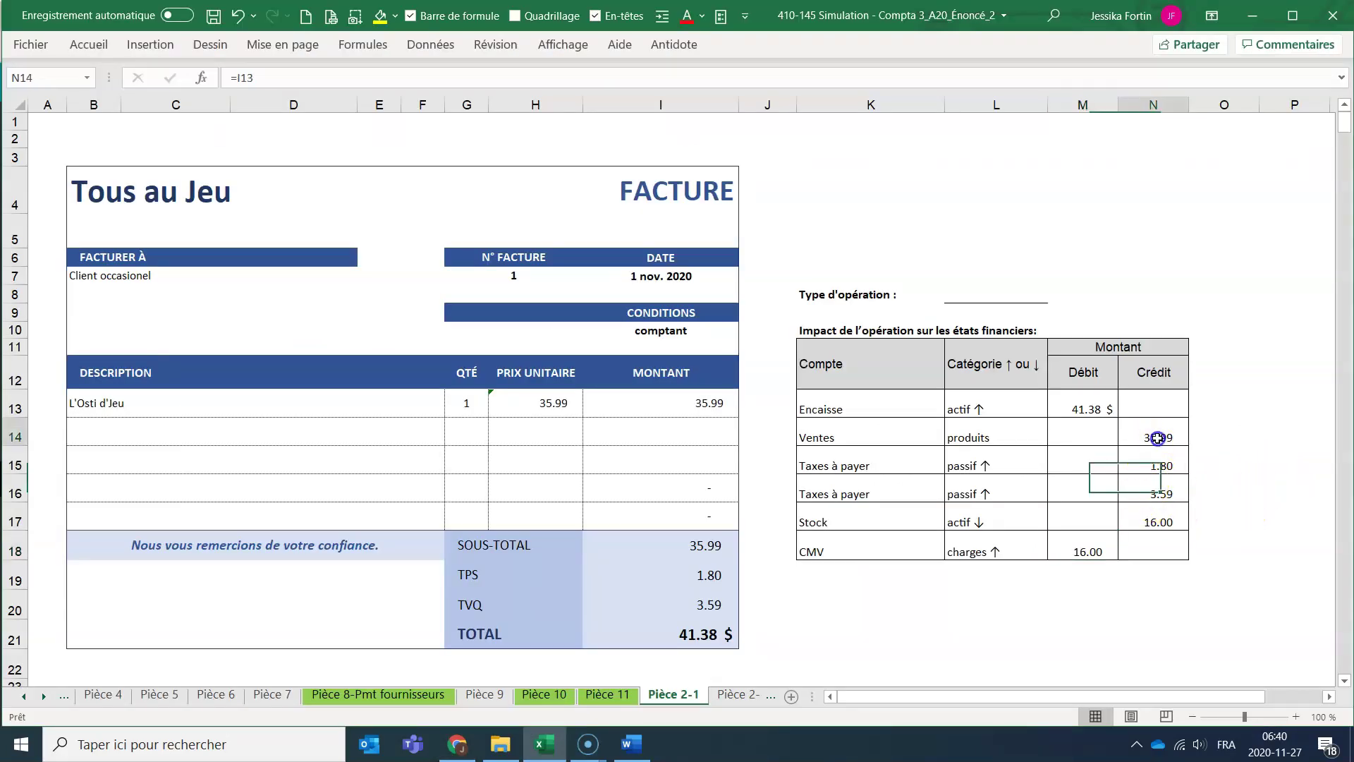
pyautogui.hotkey('alt', 'Tab')
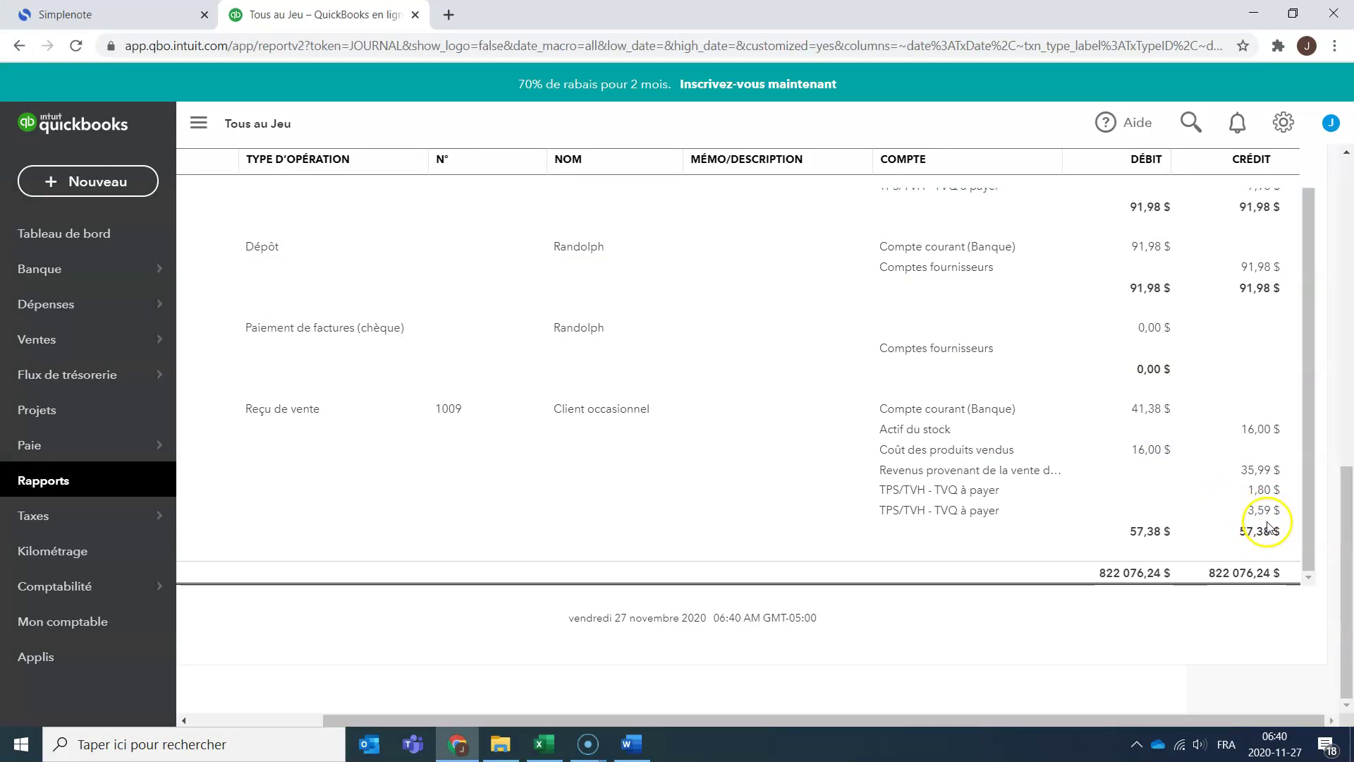
pyautogui.hotkey('alt', 'Tab')
pyautogui.click(1236, 552)
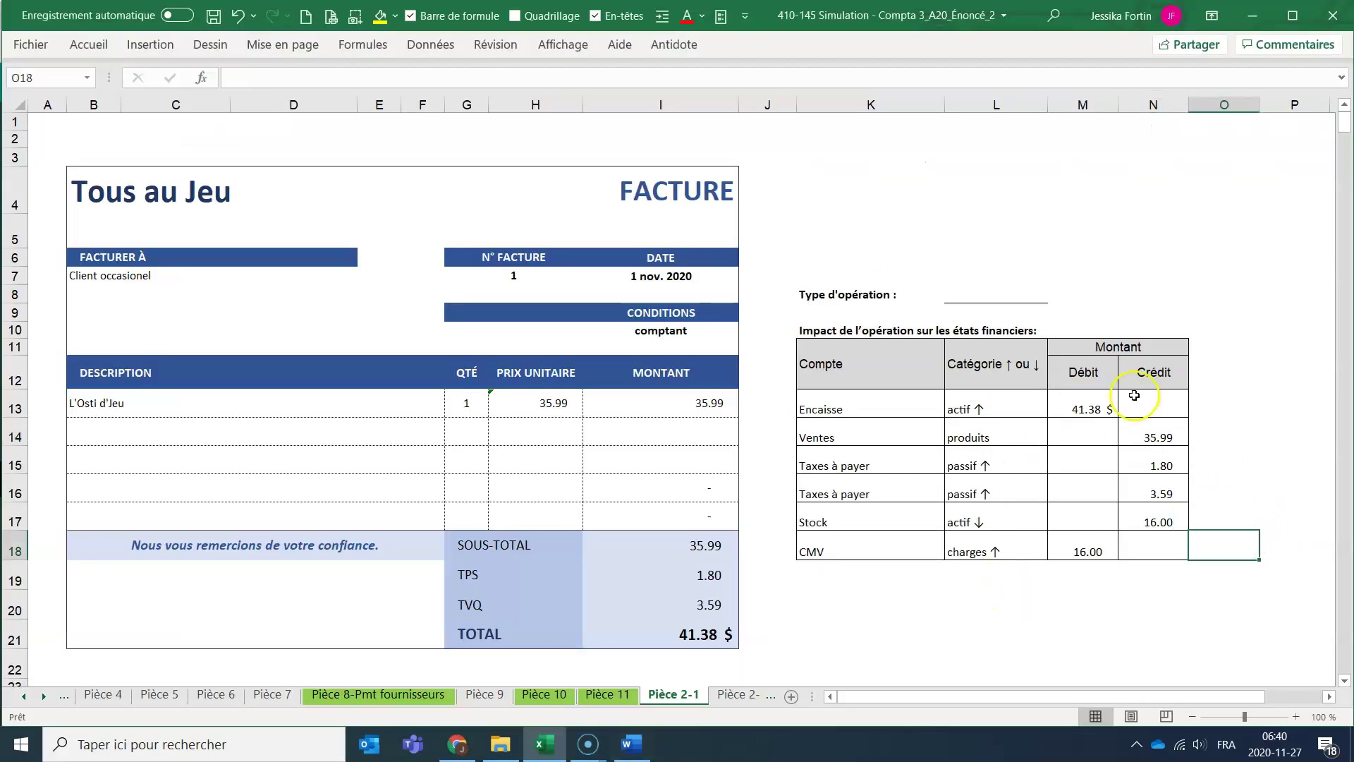
pyautogui.hotkey('alt', 'Tab')
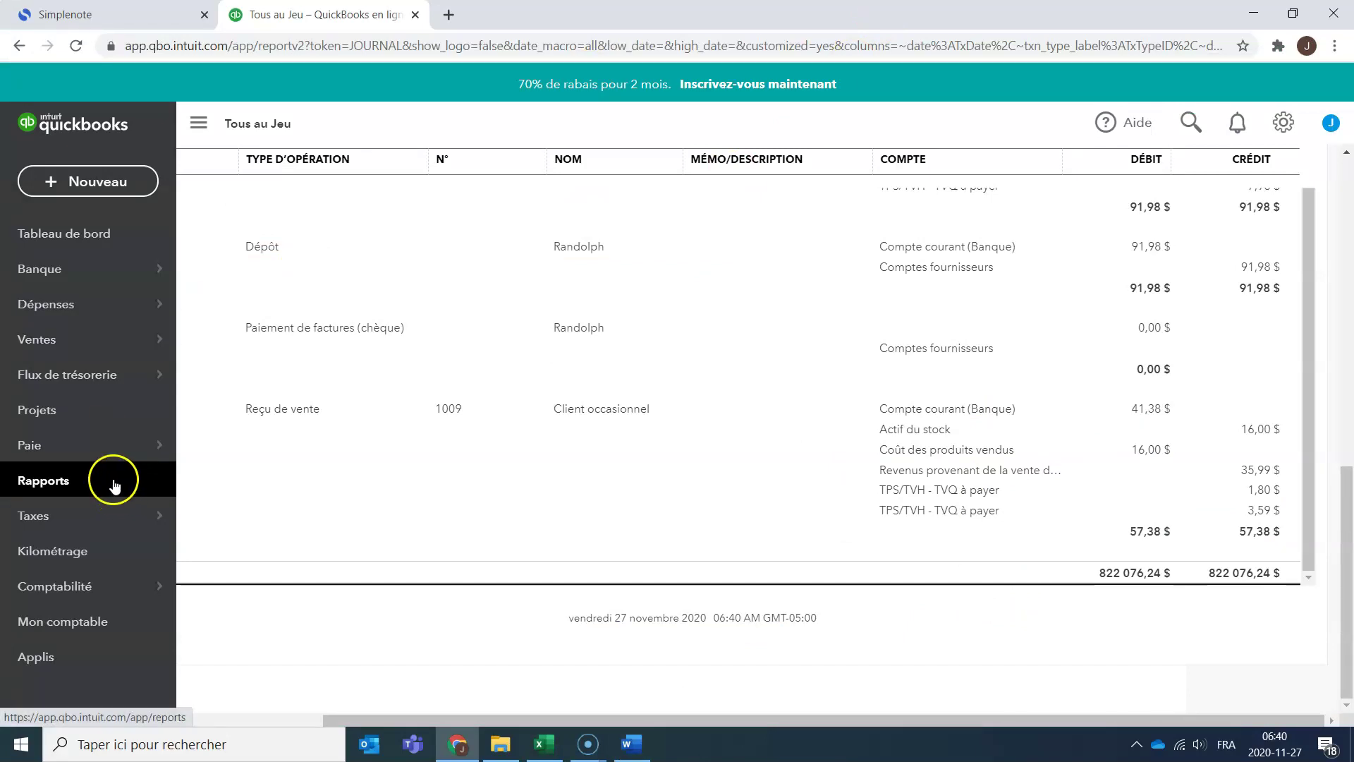
pyautogui.click(83, 485)
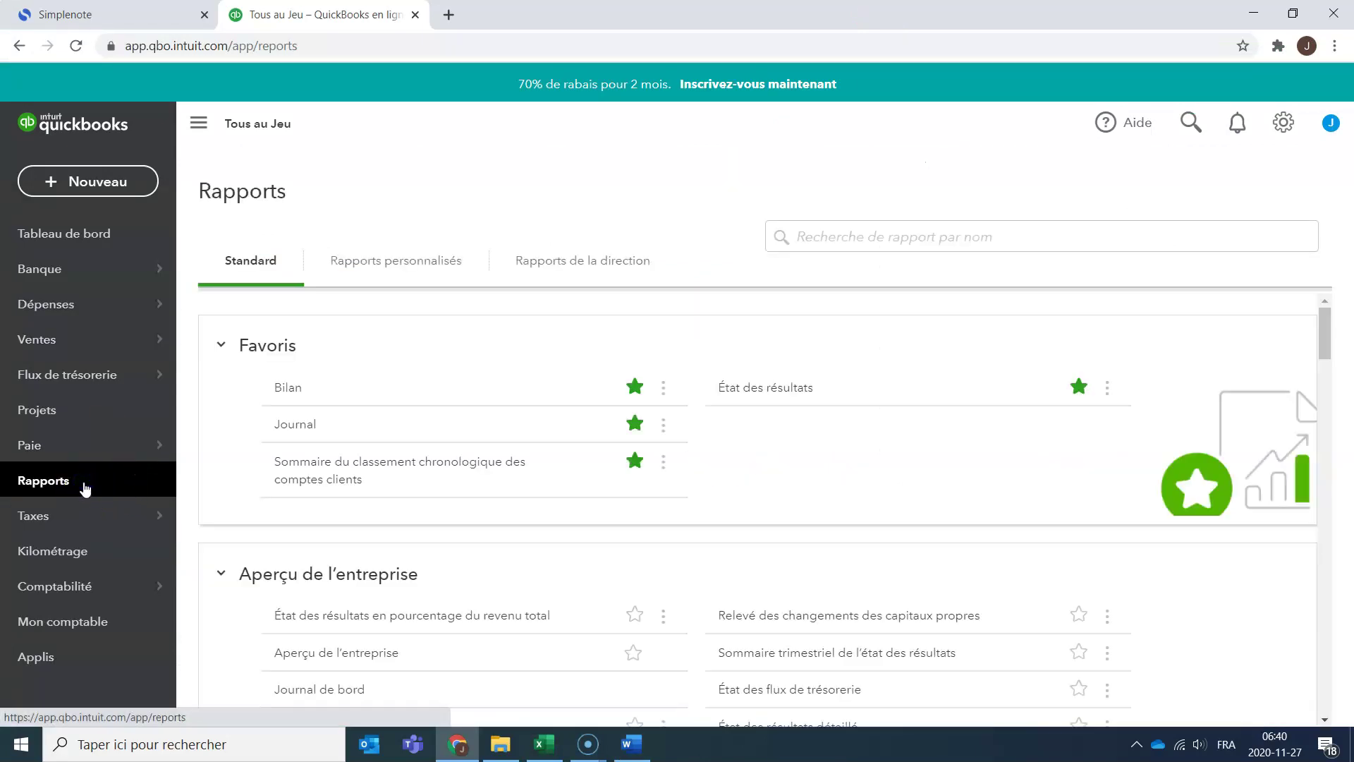
# Show the État des résultats with columns by class, then return to the Rapports list.
pyautogui.click(790, 392)
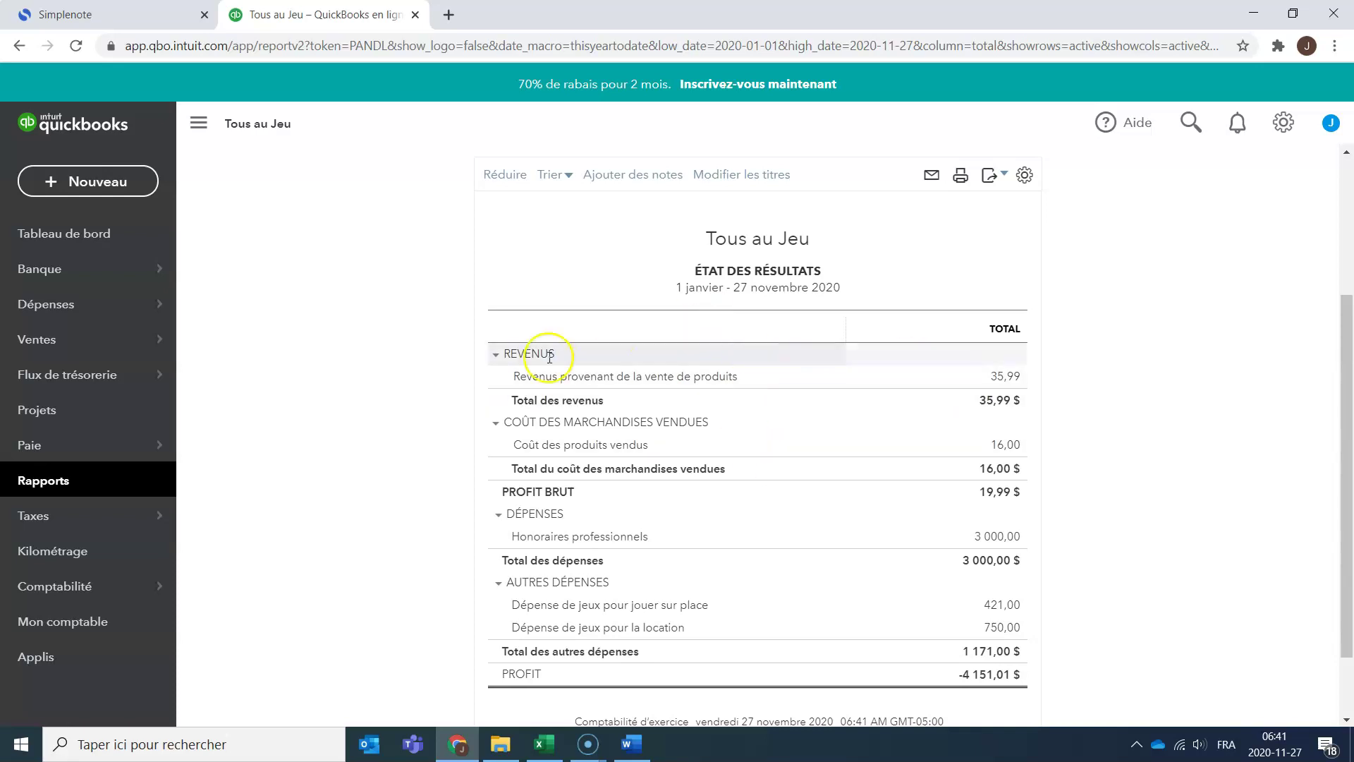
pyautogui.scroll(3, 550, 350)
pyautogui.click(330, 329)
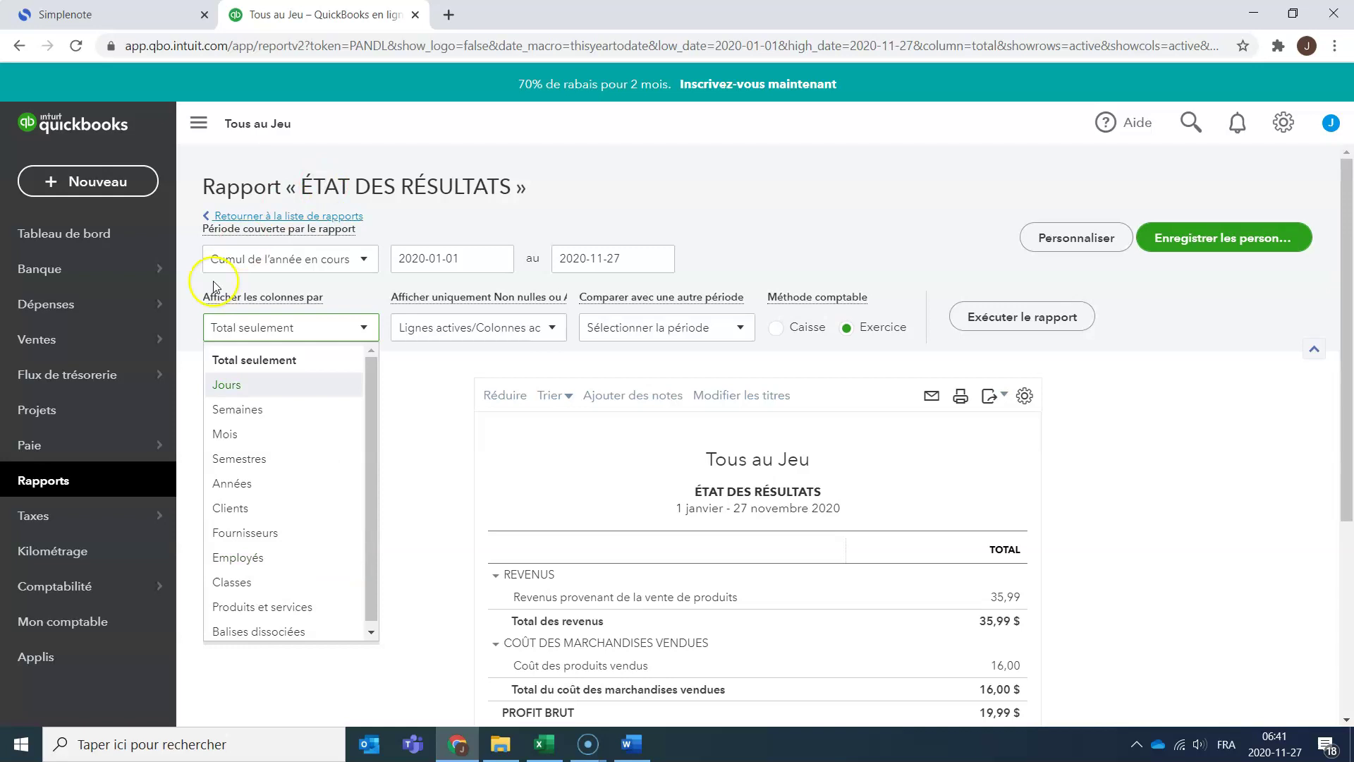
pyautogui.click(324, 583)
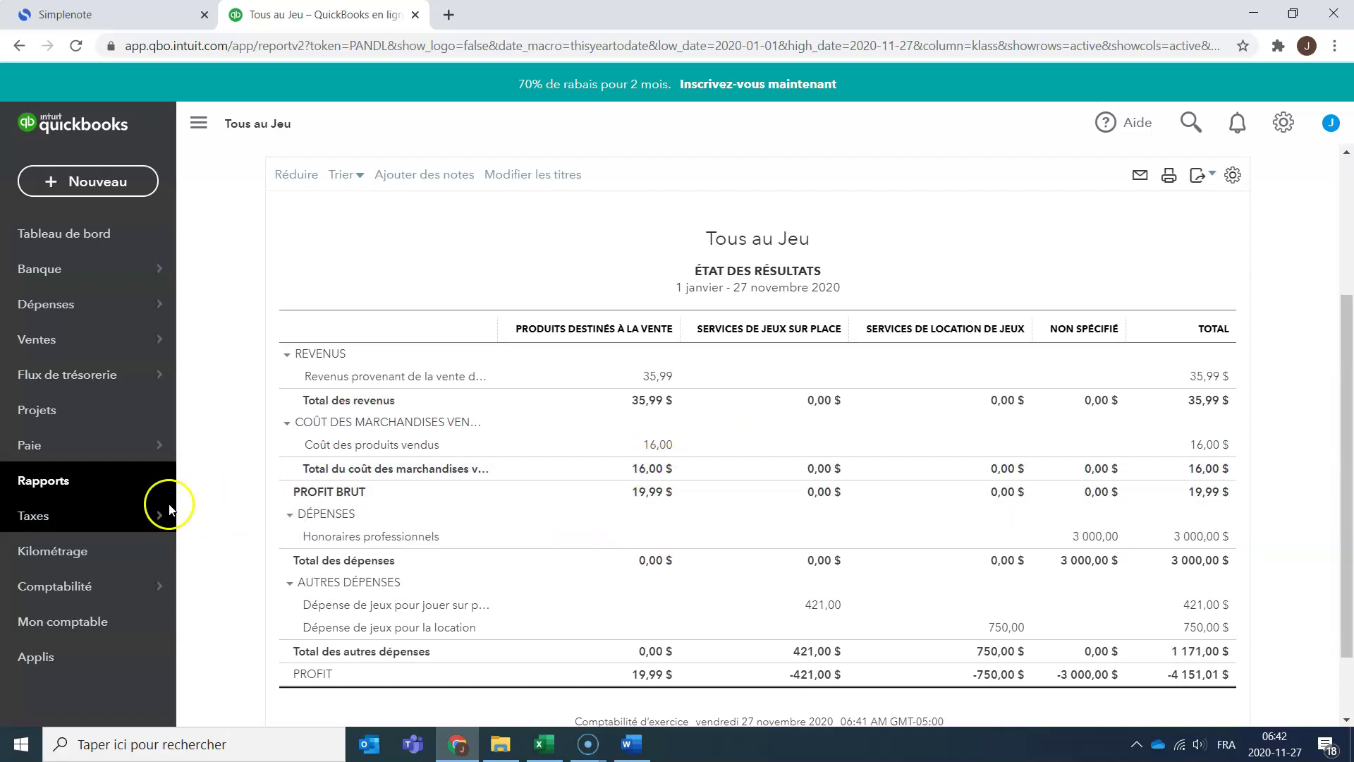
pyautogui.click(47, 481)
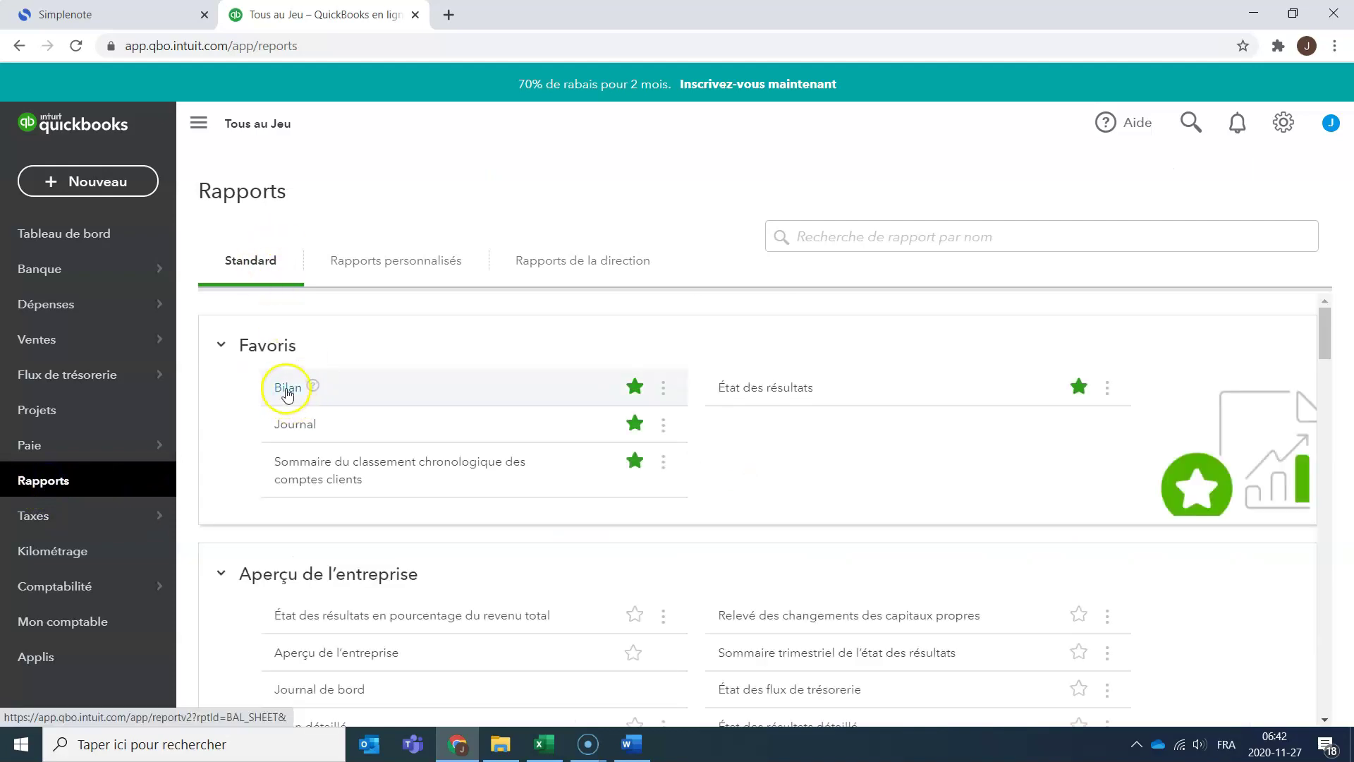
pyautogui.click(286, 395)
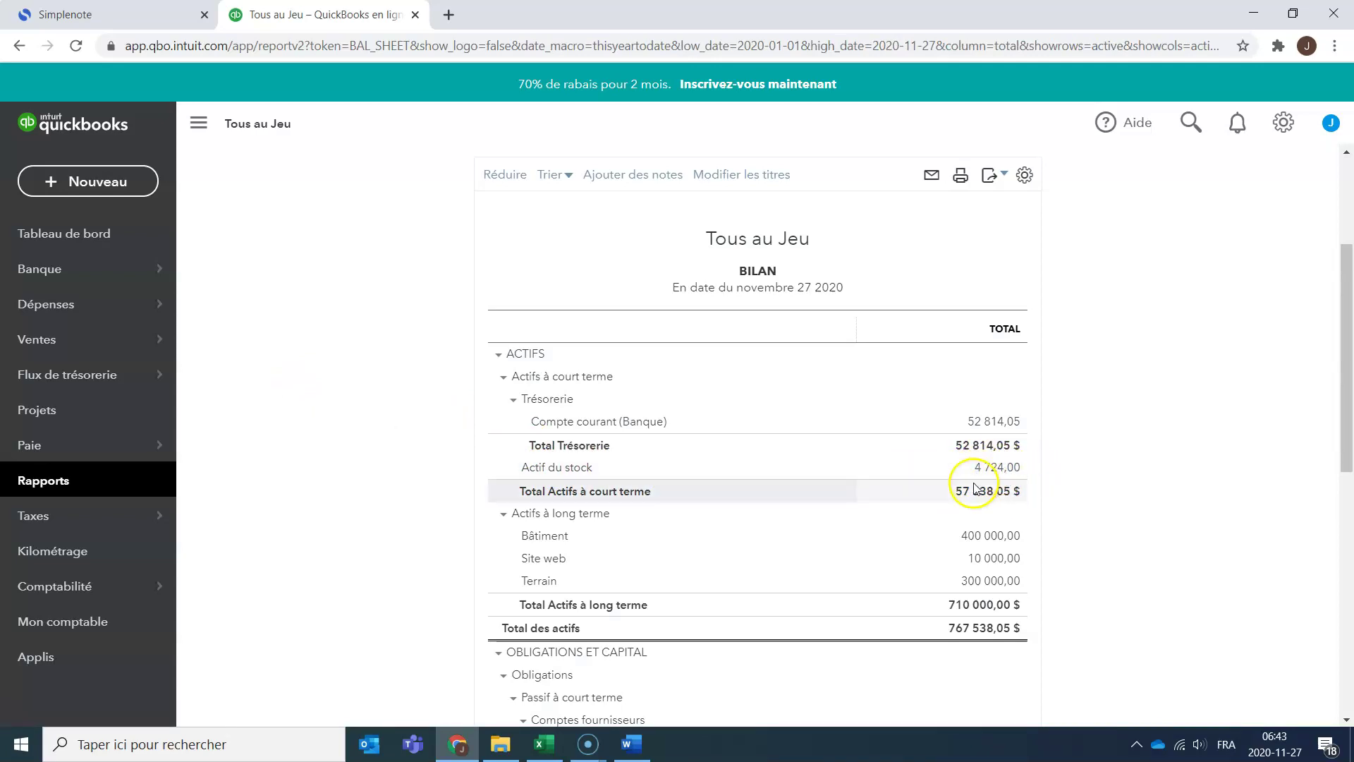
pyautogui.click(55, 483)
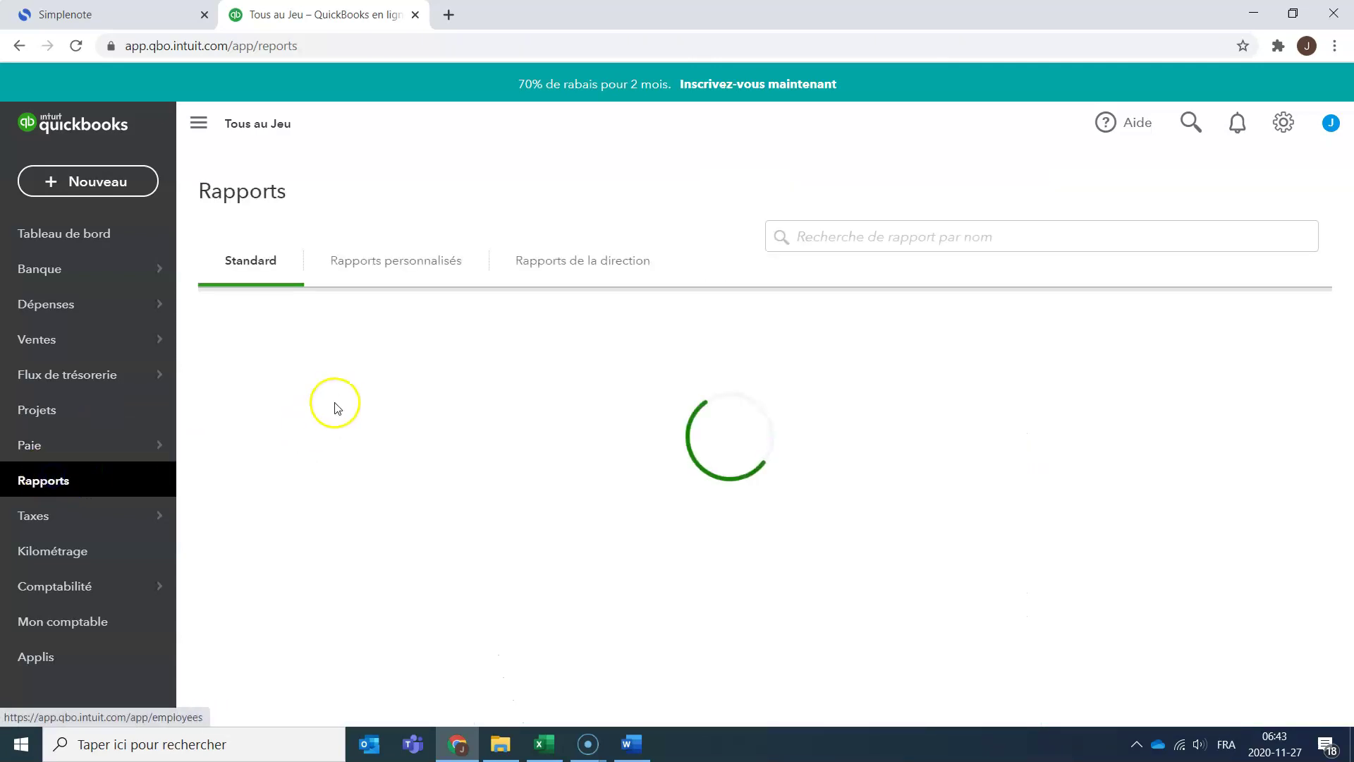
pyautogui.click(749, 393)
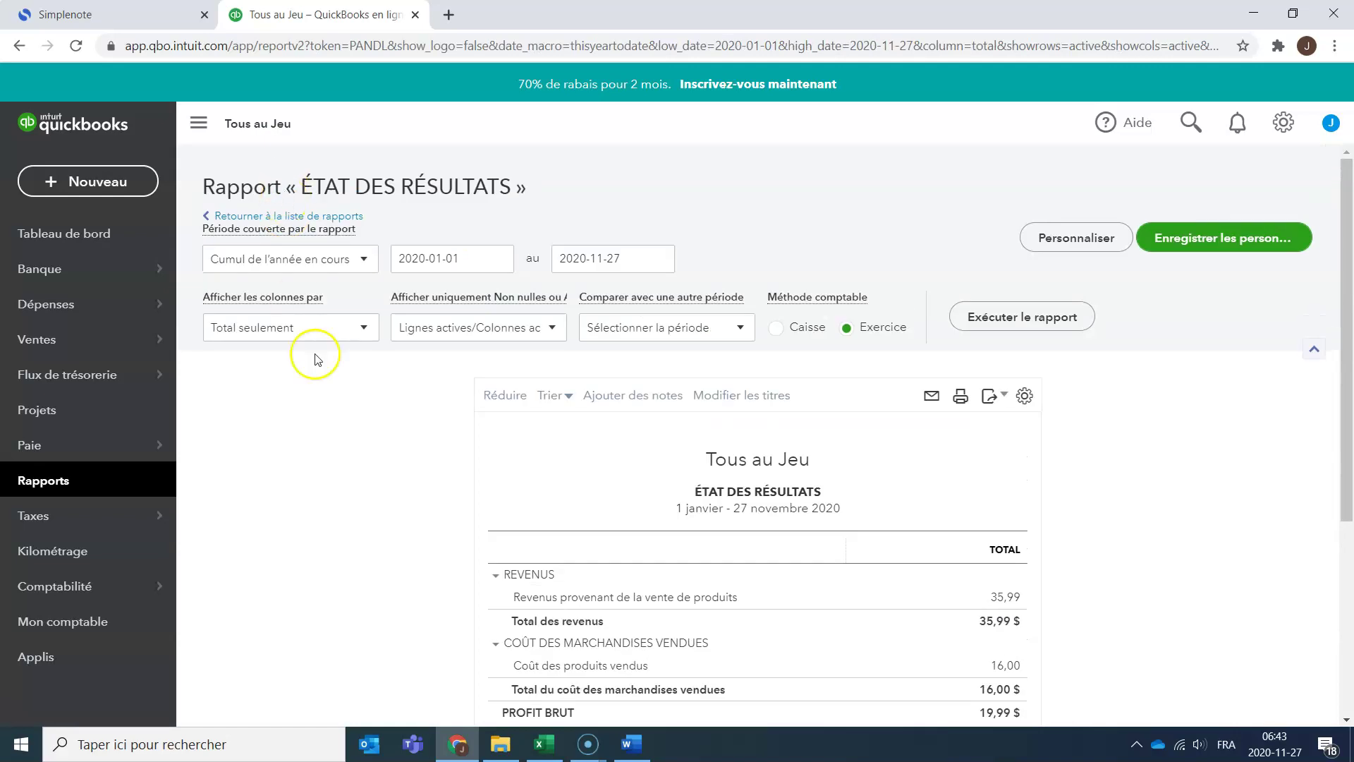
pyautogui.click(364, 328)
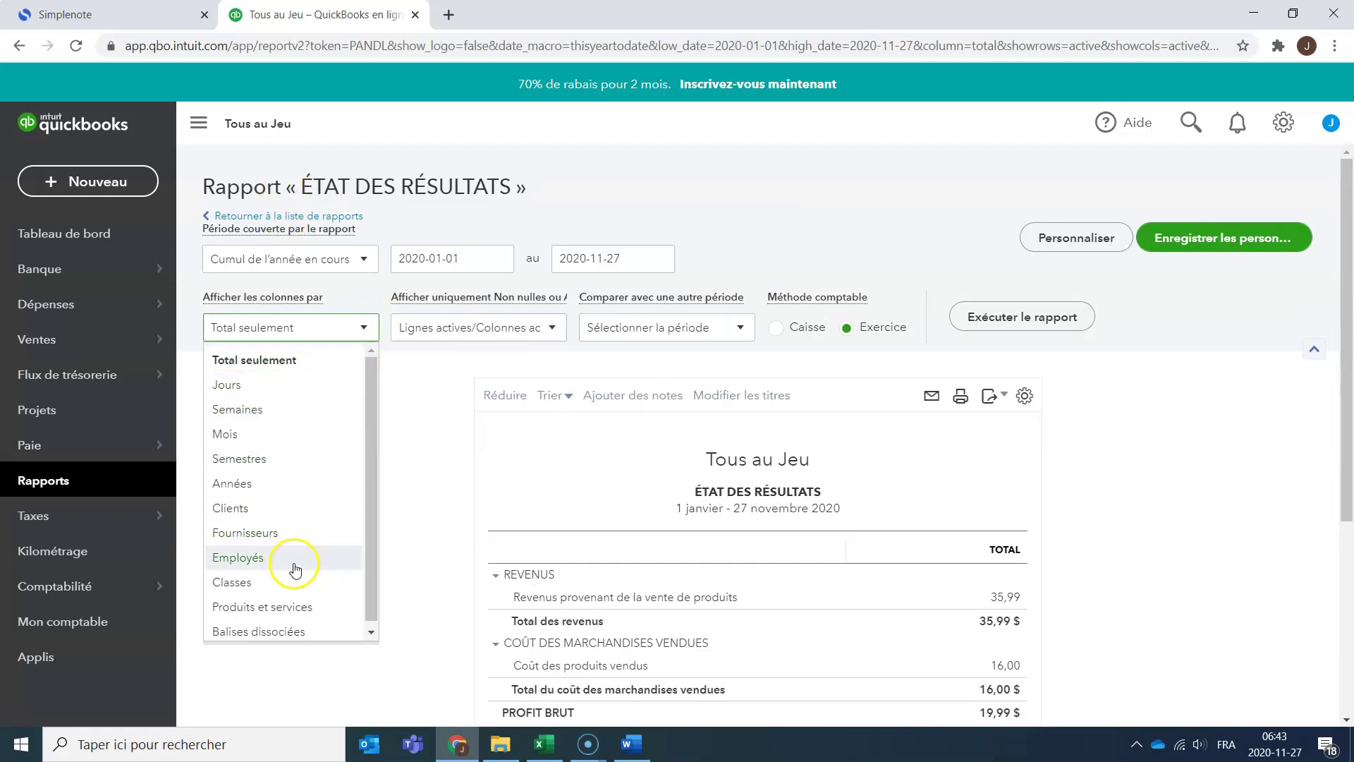
pyautogui.click(302, 586)
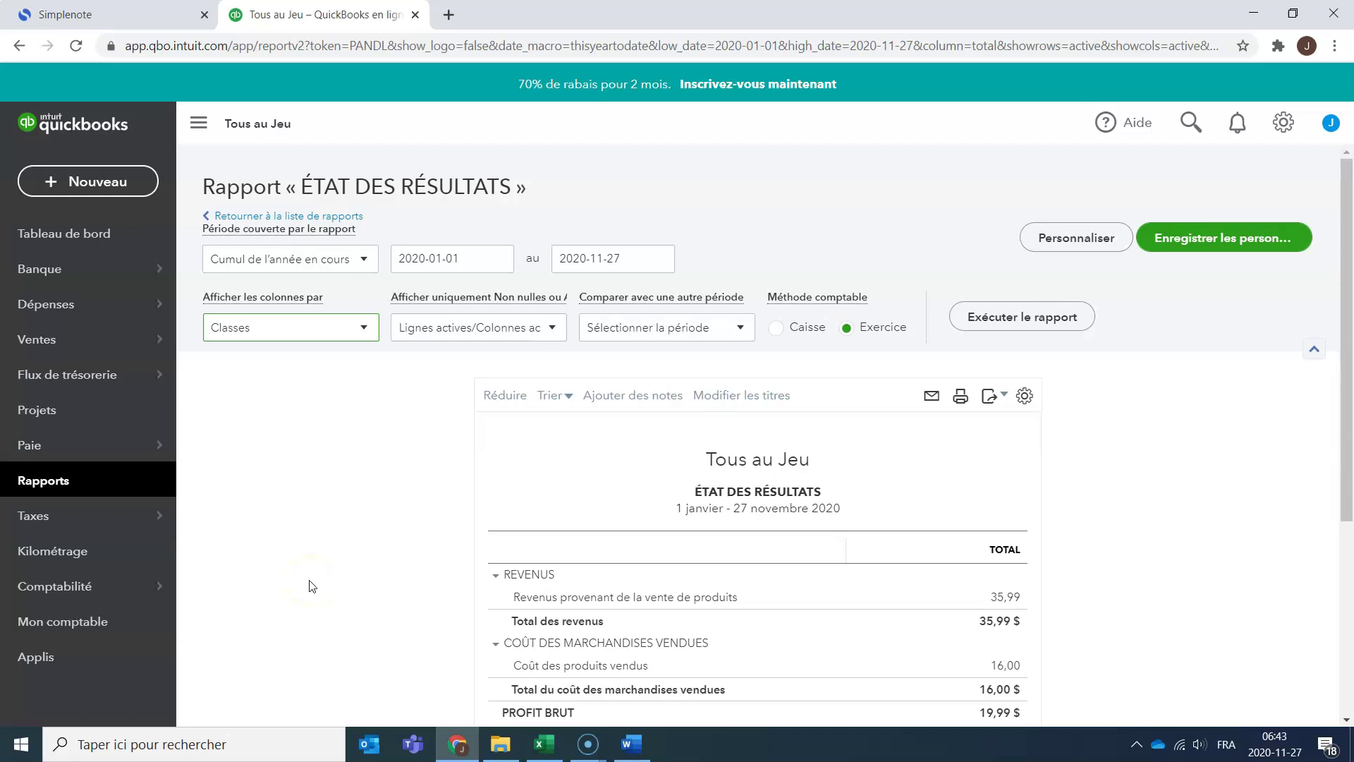
pyautogui.click(1291, 237)
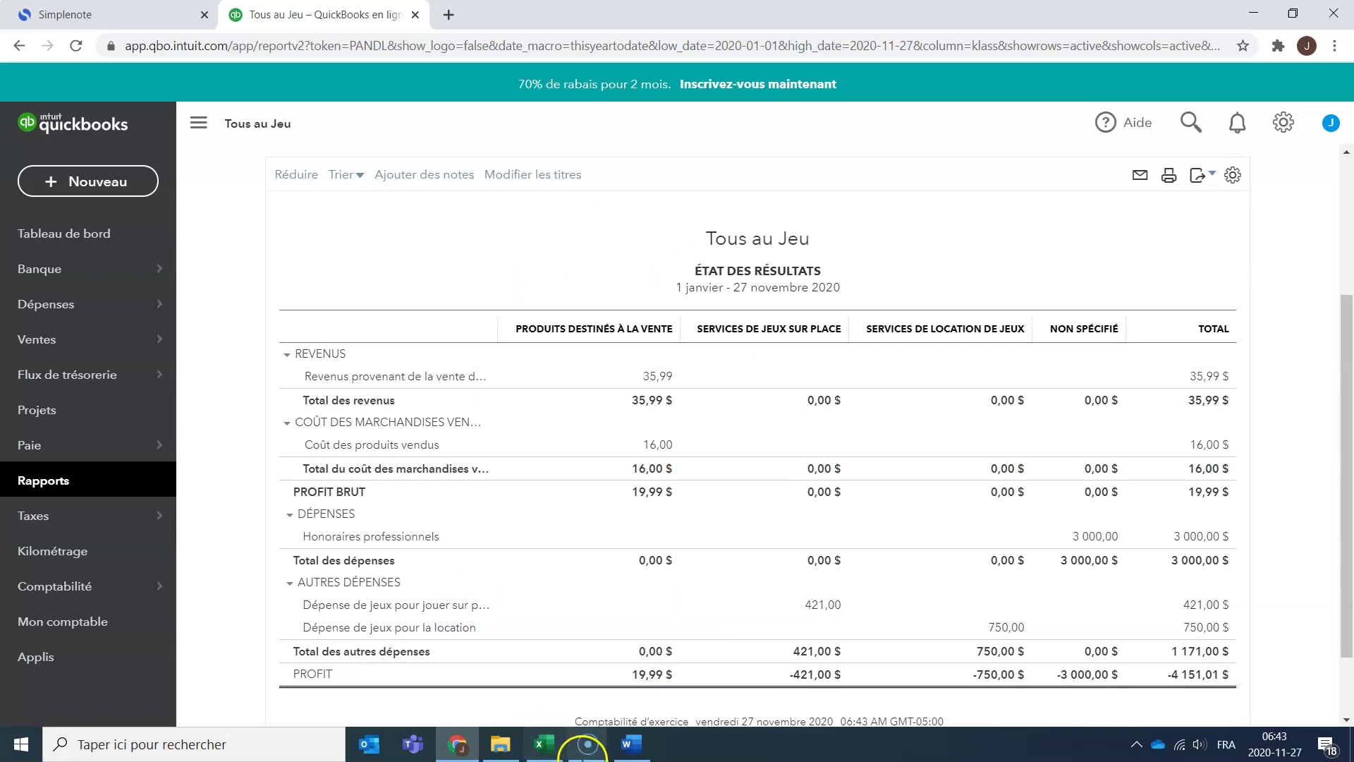
pyautogui.moveTo(591, 745)
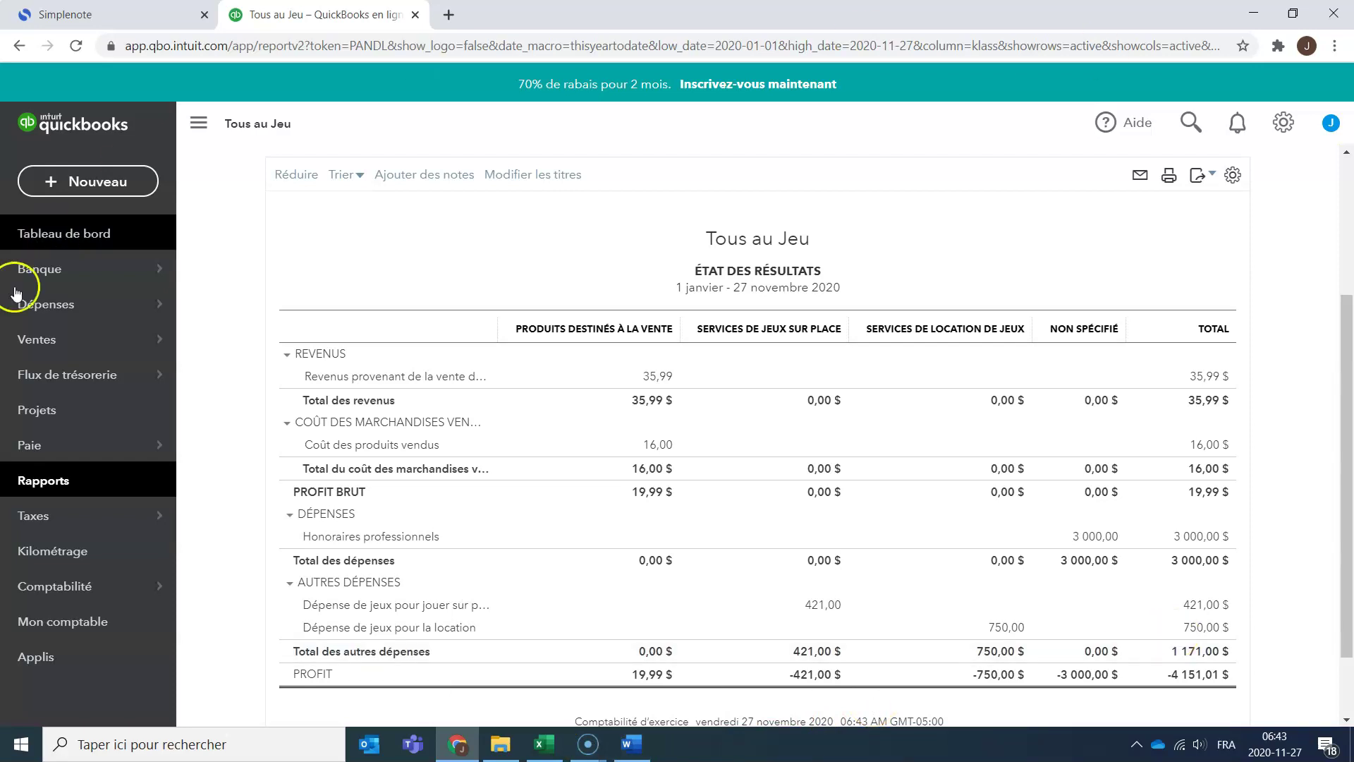
# Open the Pièce 2-2 sheet and review the invoice's customer, rental description and payment terms.
pyautogui.click(547, 745)
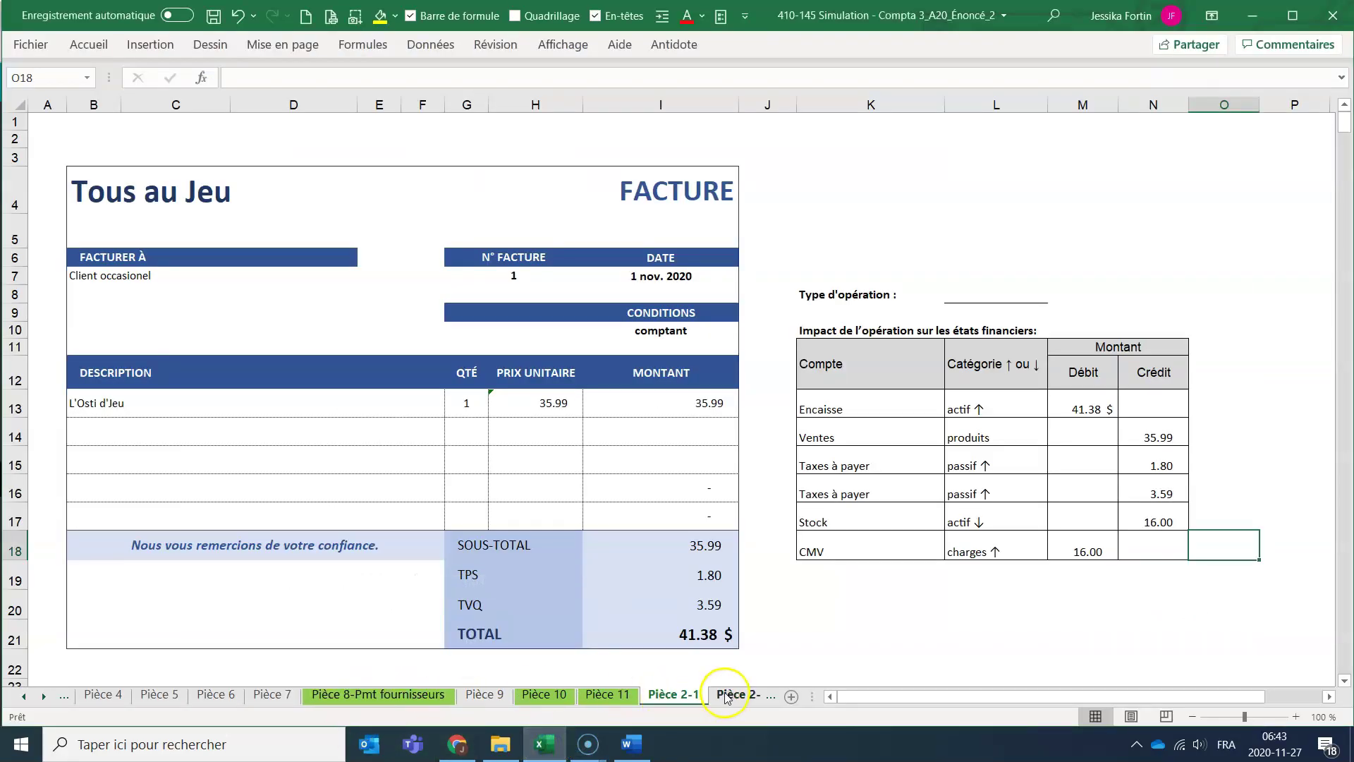
pyautogui.click(738, 694)
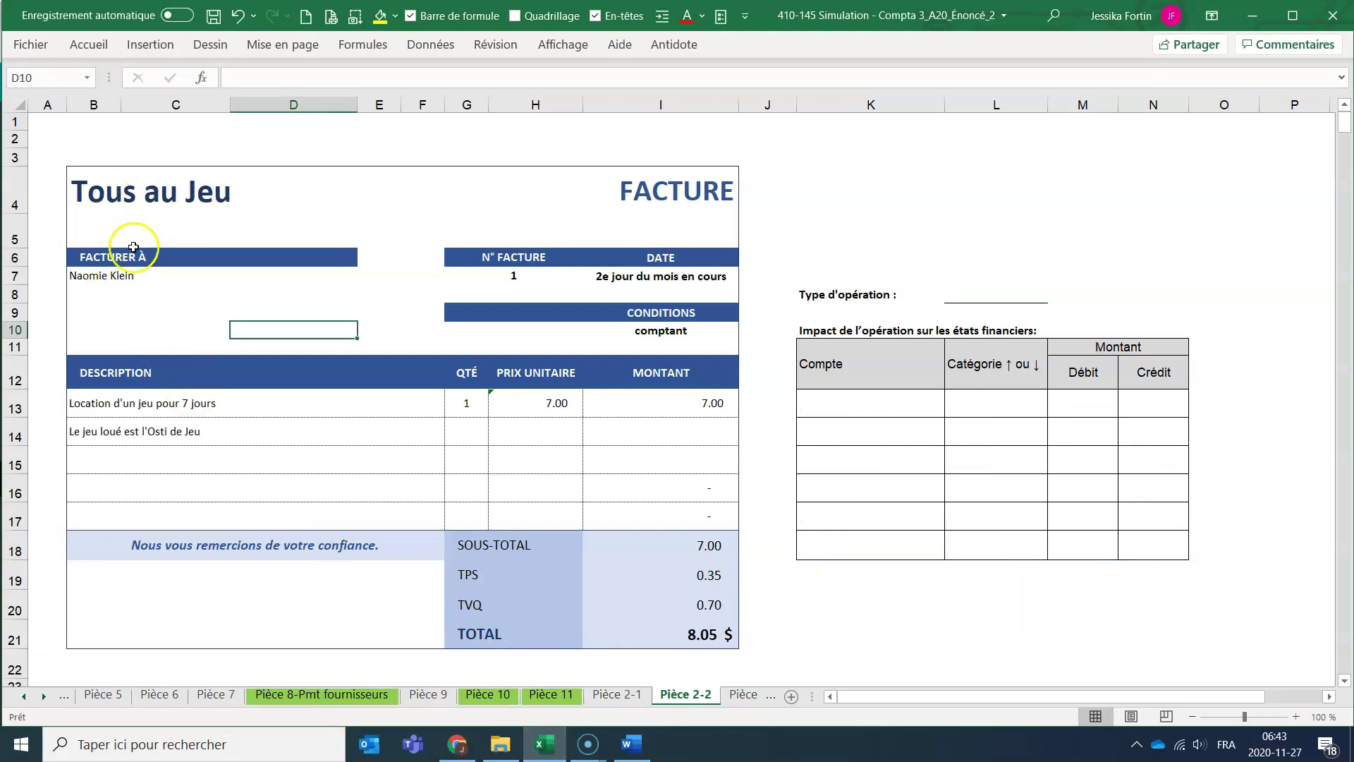
pyautogui.click(115, 278)
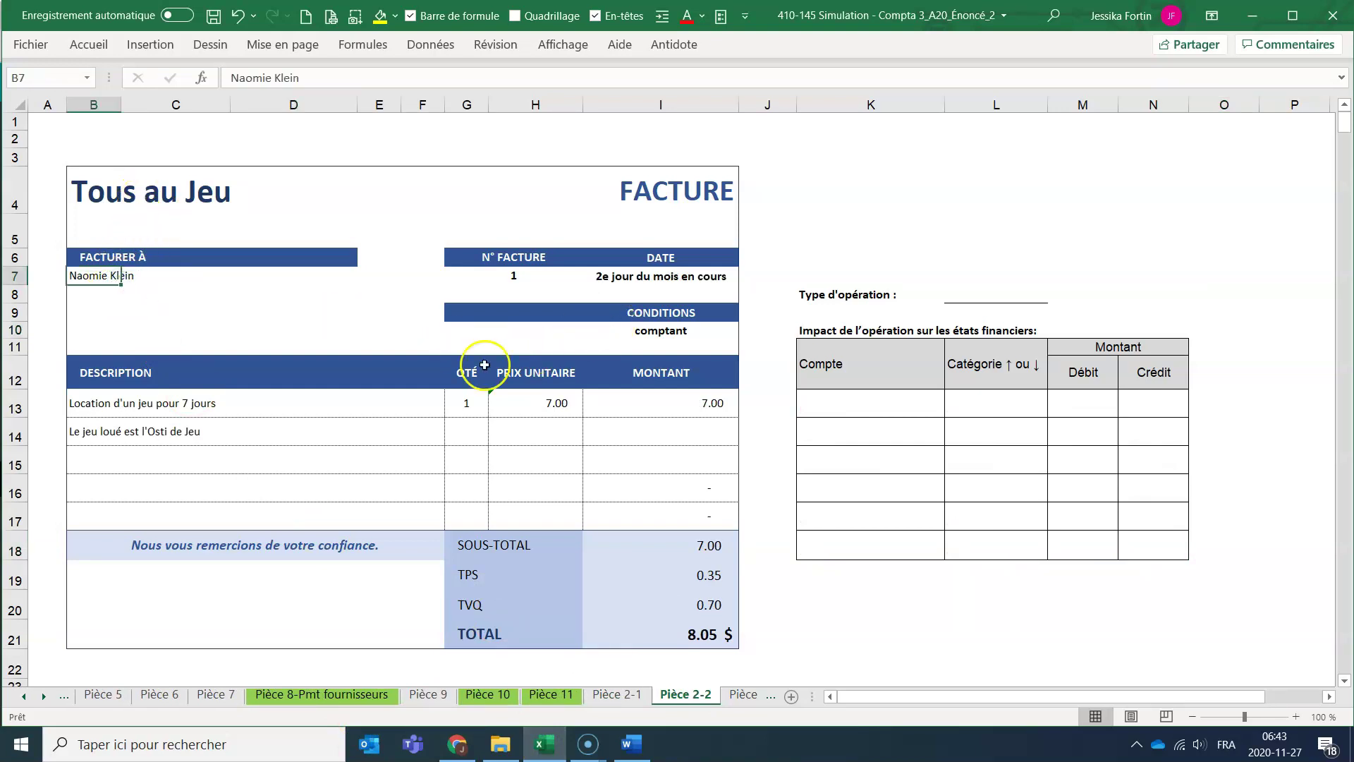
pyautogui.click(96, 399)
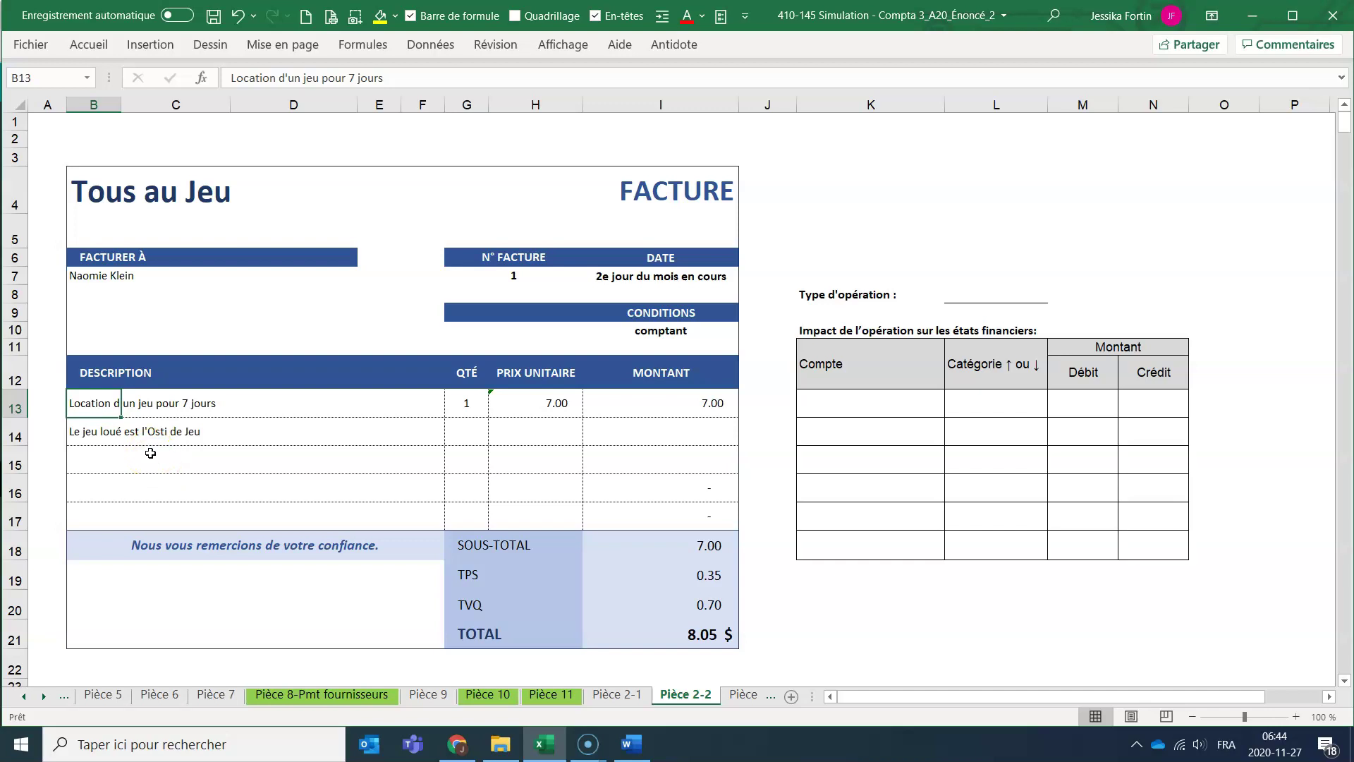
pyautogui.click(693, 331)
# Fill row 13 with Encaisse, actif ↑ and a debit of =I21 (8.05 $).
pyautogui.click(866, 404)
pyautogui.write('Encaisse')
pyautogui.press('Tab')
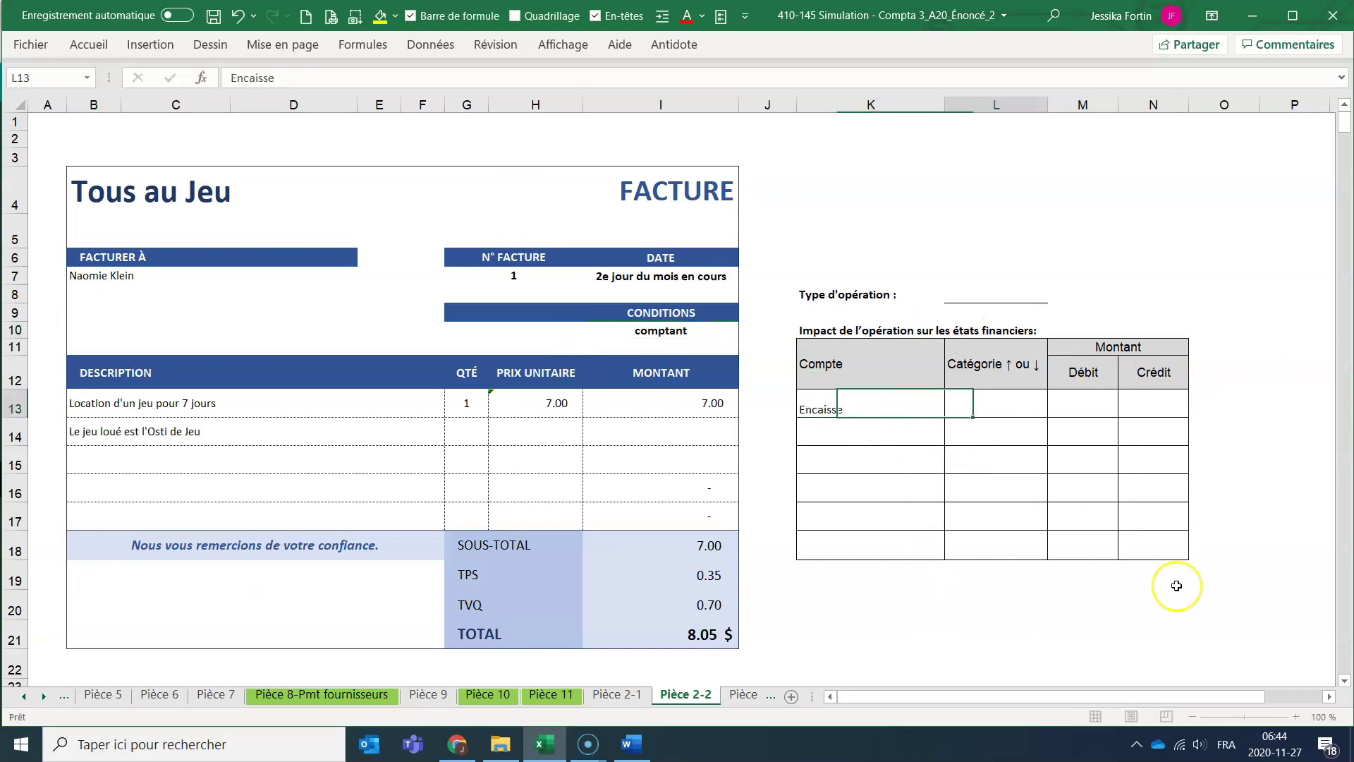
pyautogui.write('e')
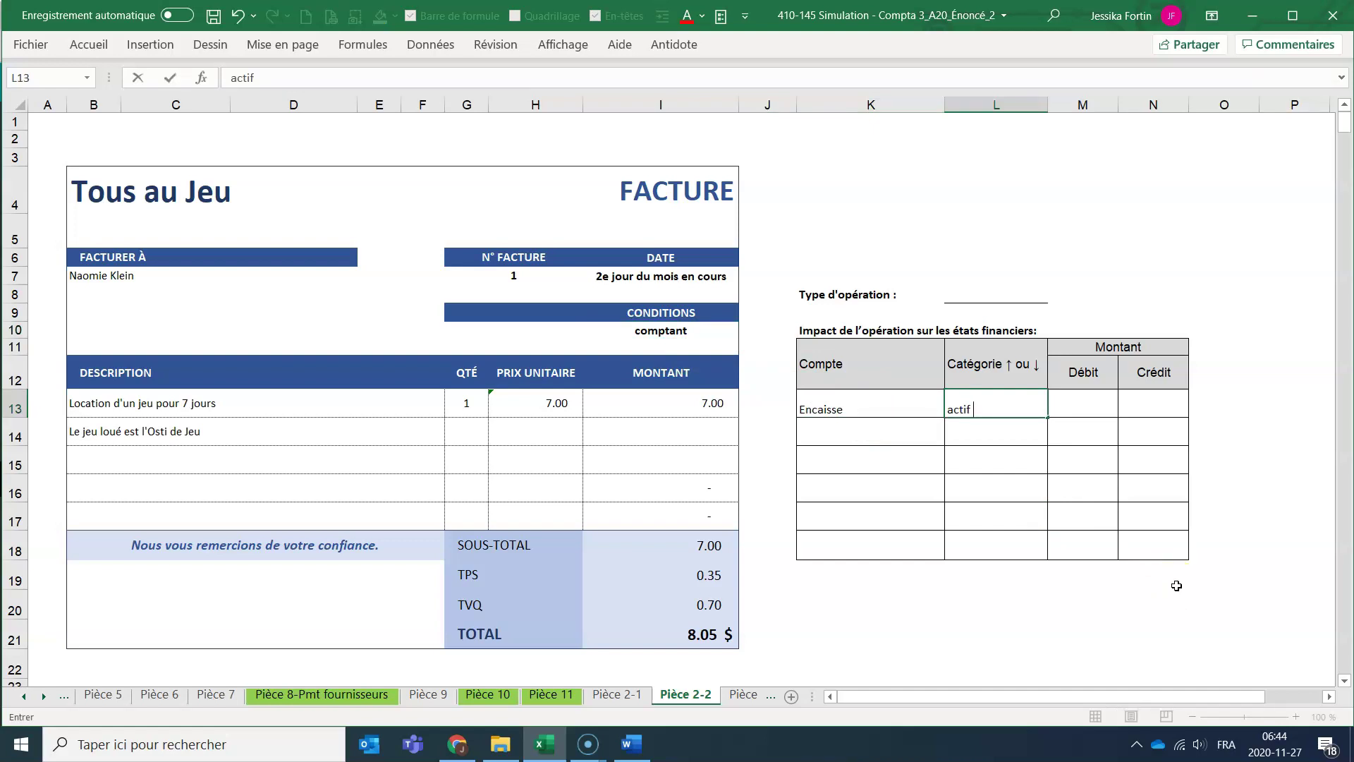
pyautogui.press('Tab')
pyautogui.write('=')
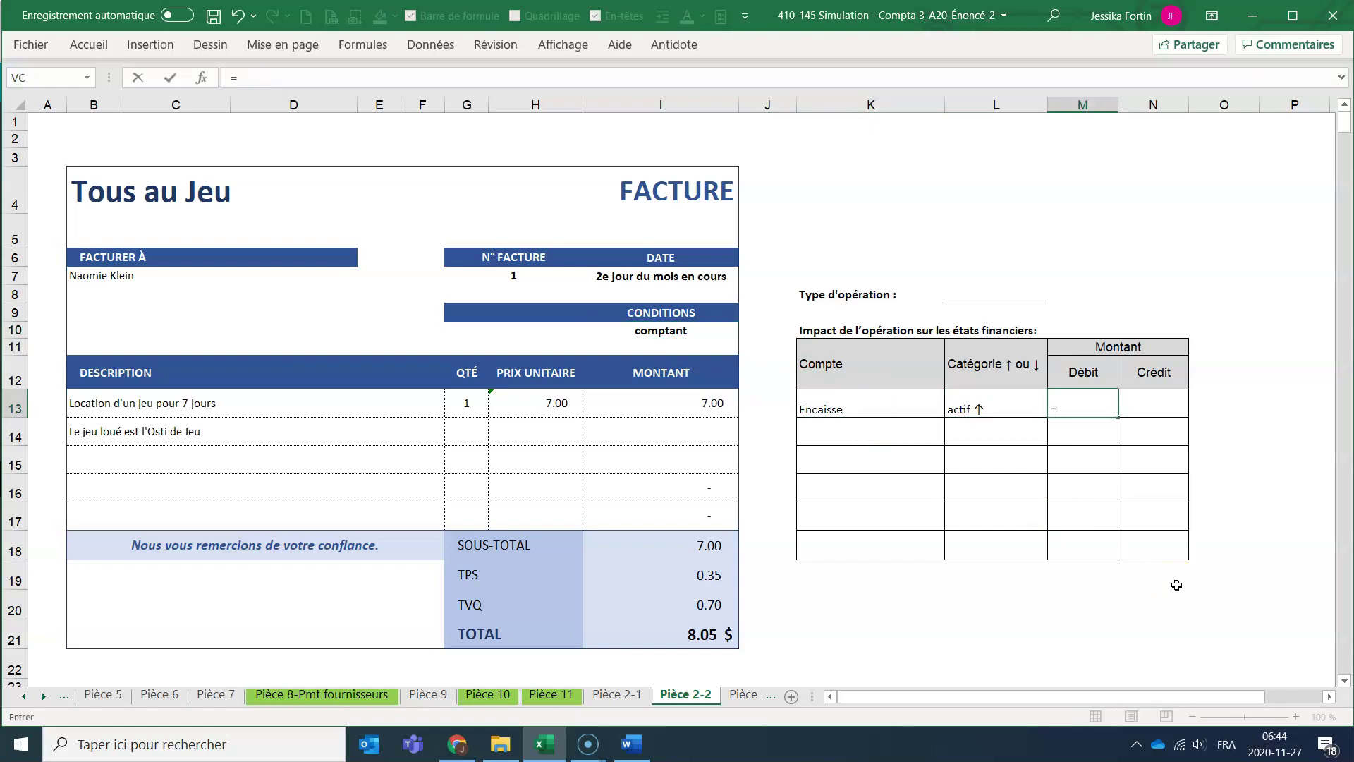
pyautogui.click(719, 632)
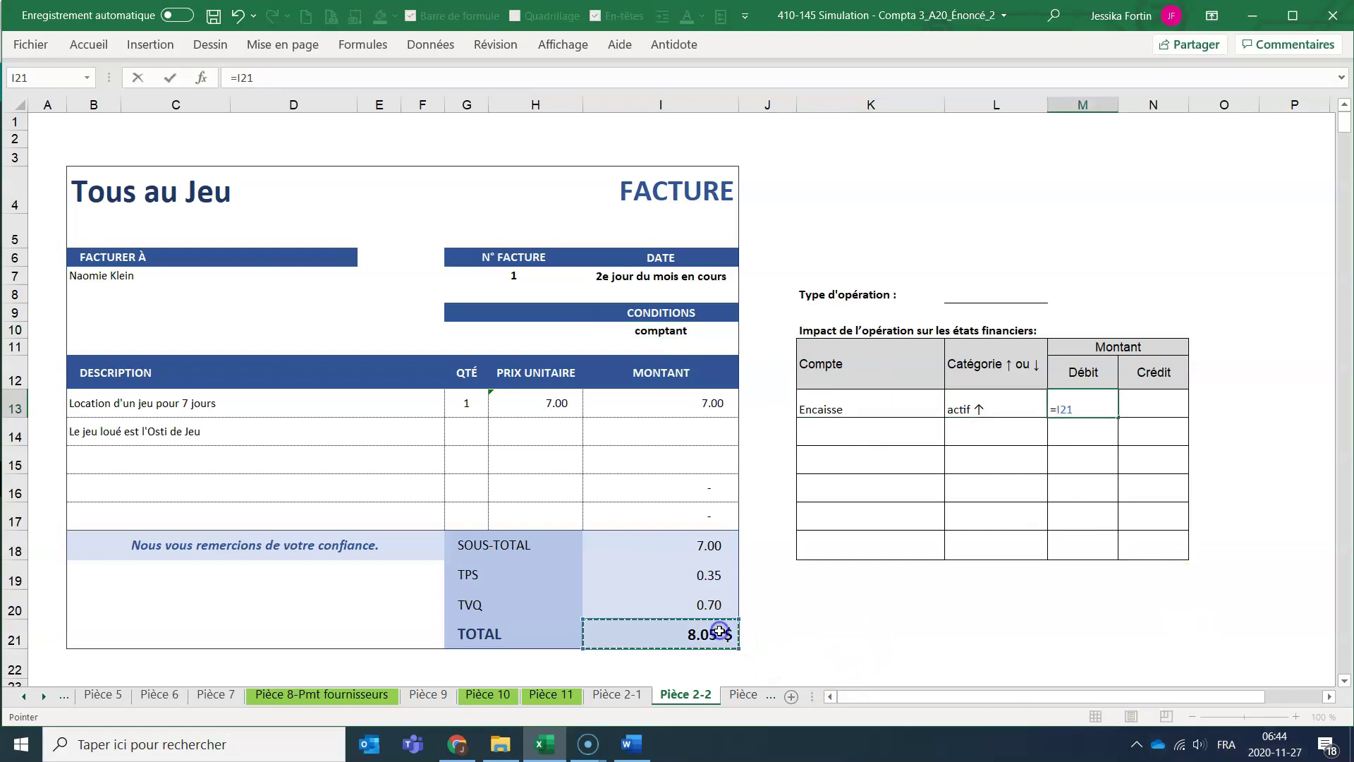
pyautogui.press('Return')
# Add Revenus provenant de la location de jeux in K14, widen column K, credit =I13 (7.00).
pyautogui.click(878, 428)
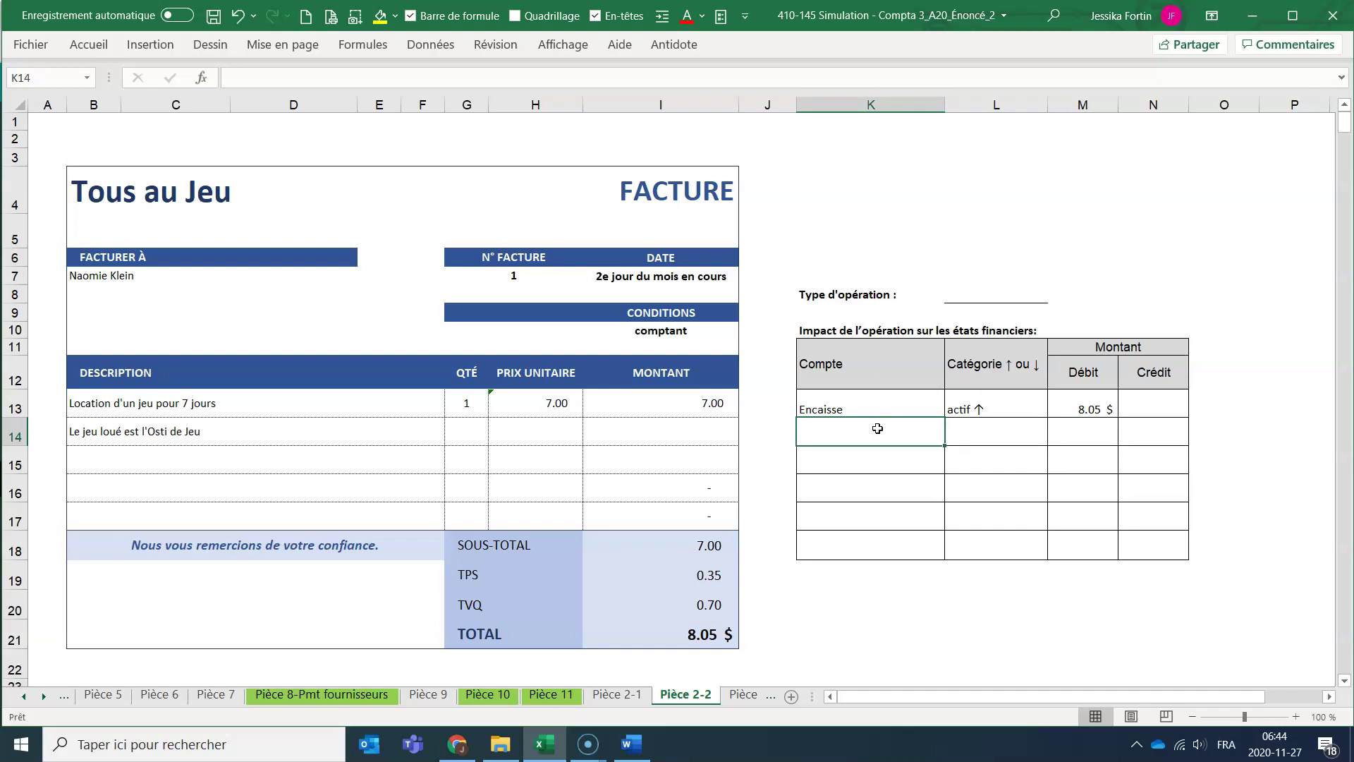
pyautogui.write('Re')
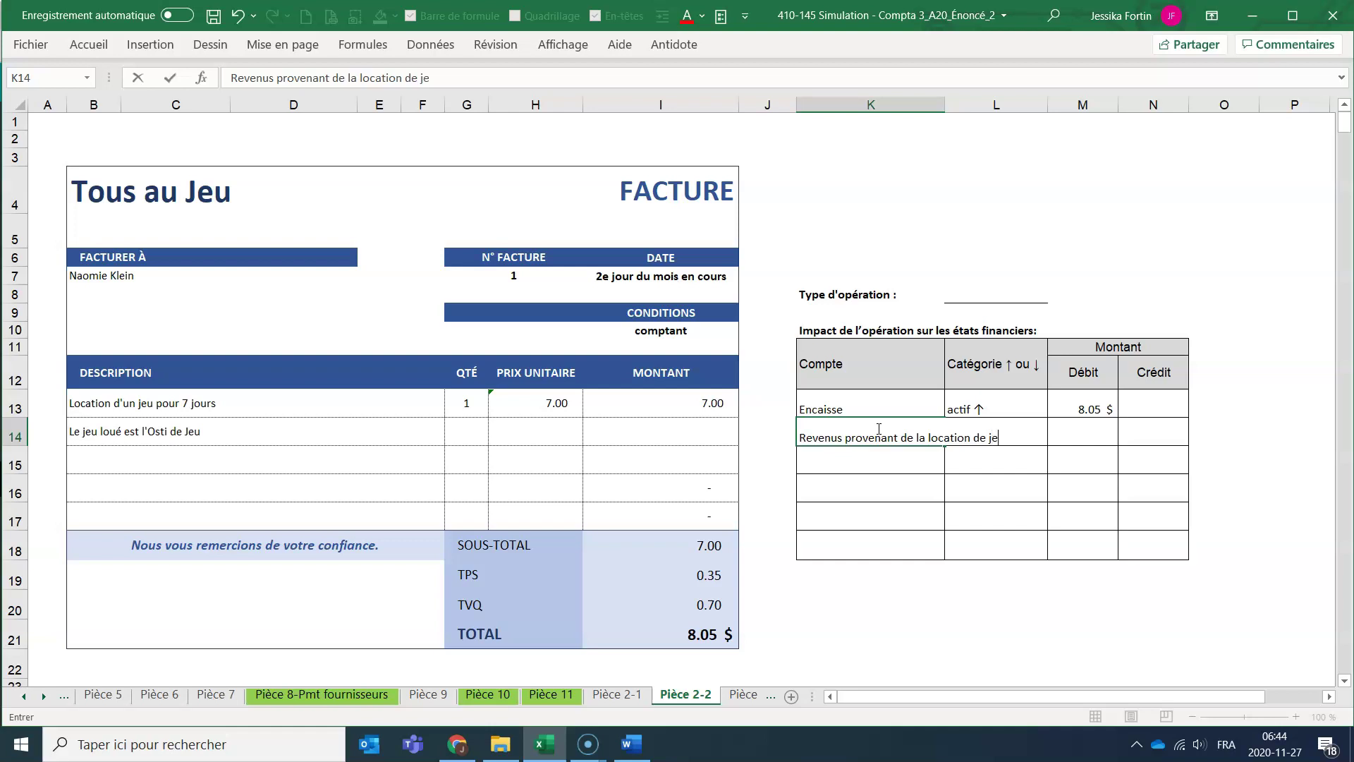
pyautogui.press('Return')
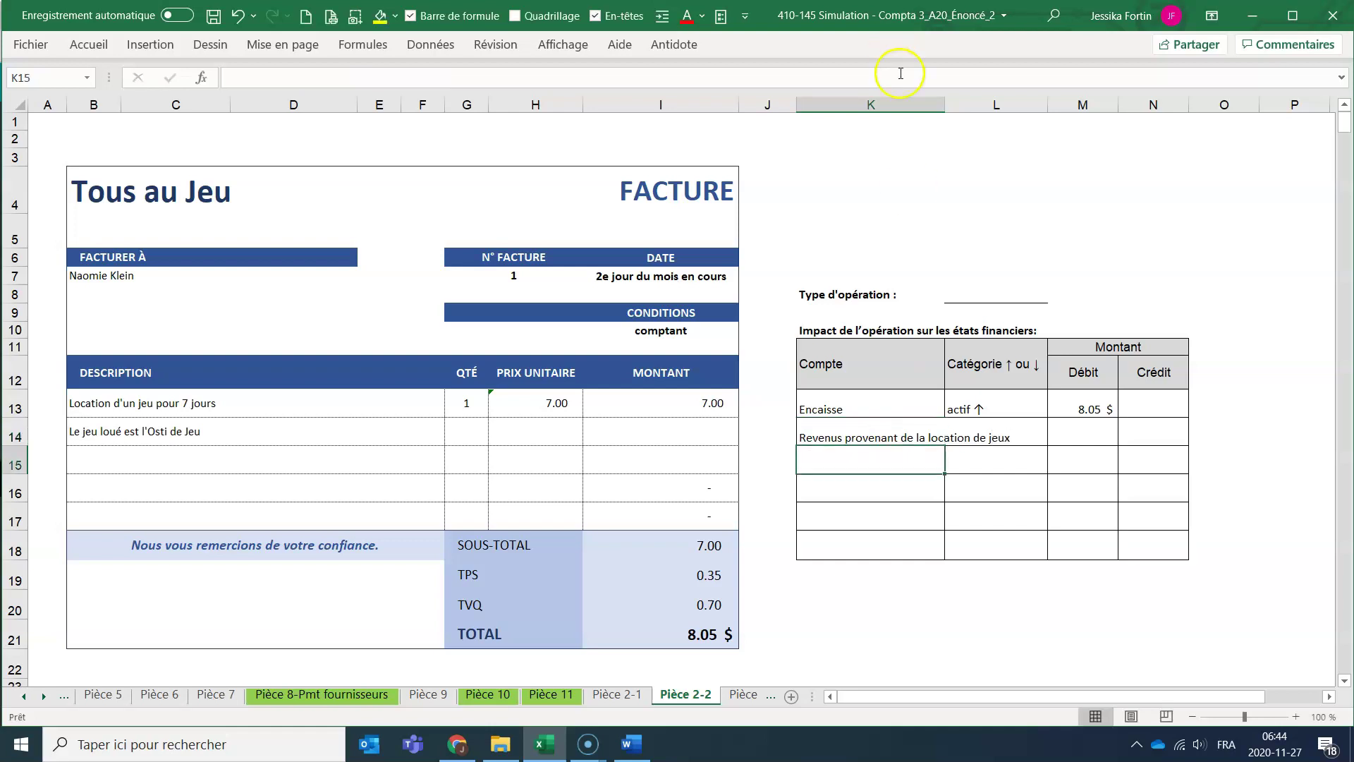
pyautogui.moveTo(945, 104); pyautogui.dragTo(1039, 109)
pyautogui.click(1265, 435)
pyautogui.write('=')
pyautogui.click(646, 401)
pyautogui.press('Return')
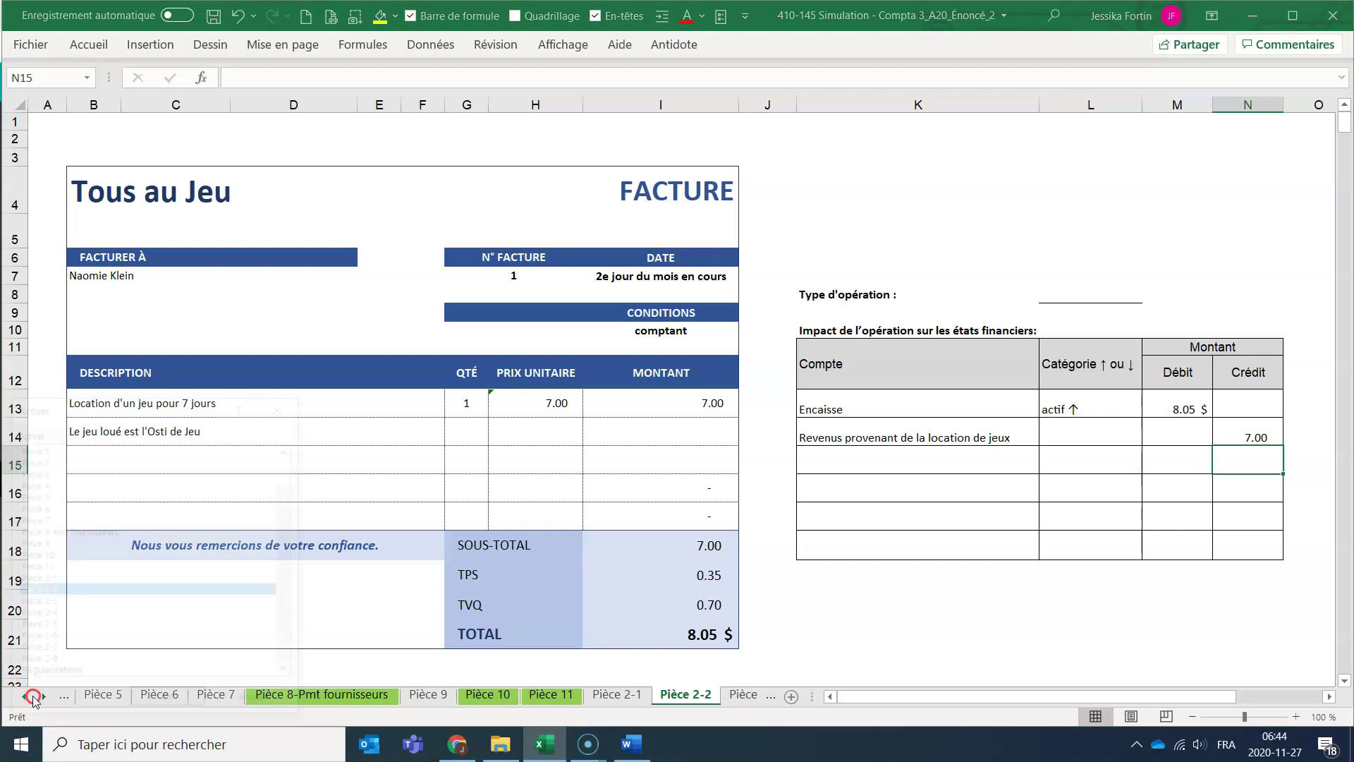
# Check the revenue account names on the Plan comptable_Quickbooks sheet.
pyautogui.rightClick(35, 696)
pyautogui.scroll(1, 99, 578)
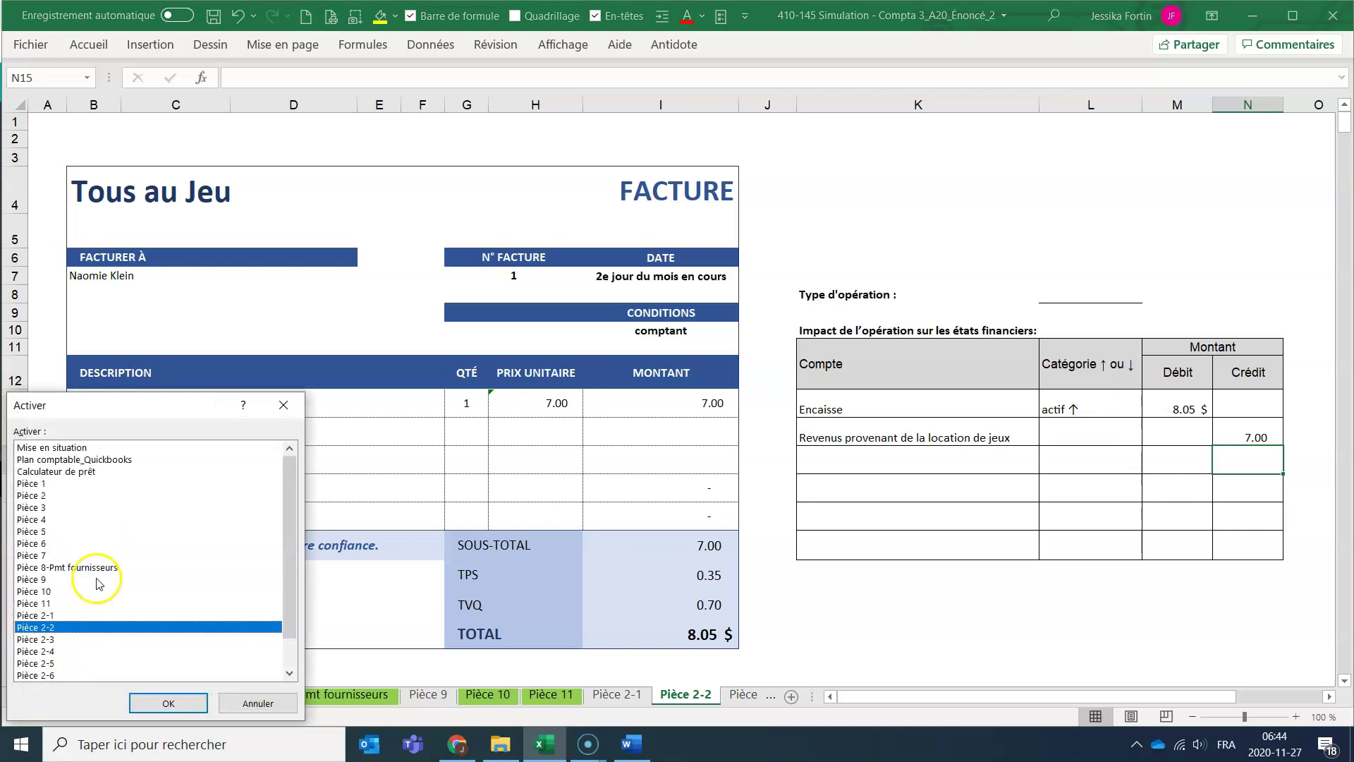
pyautogui.click(85, 459)
pyautogui.click(167, 702)
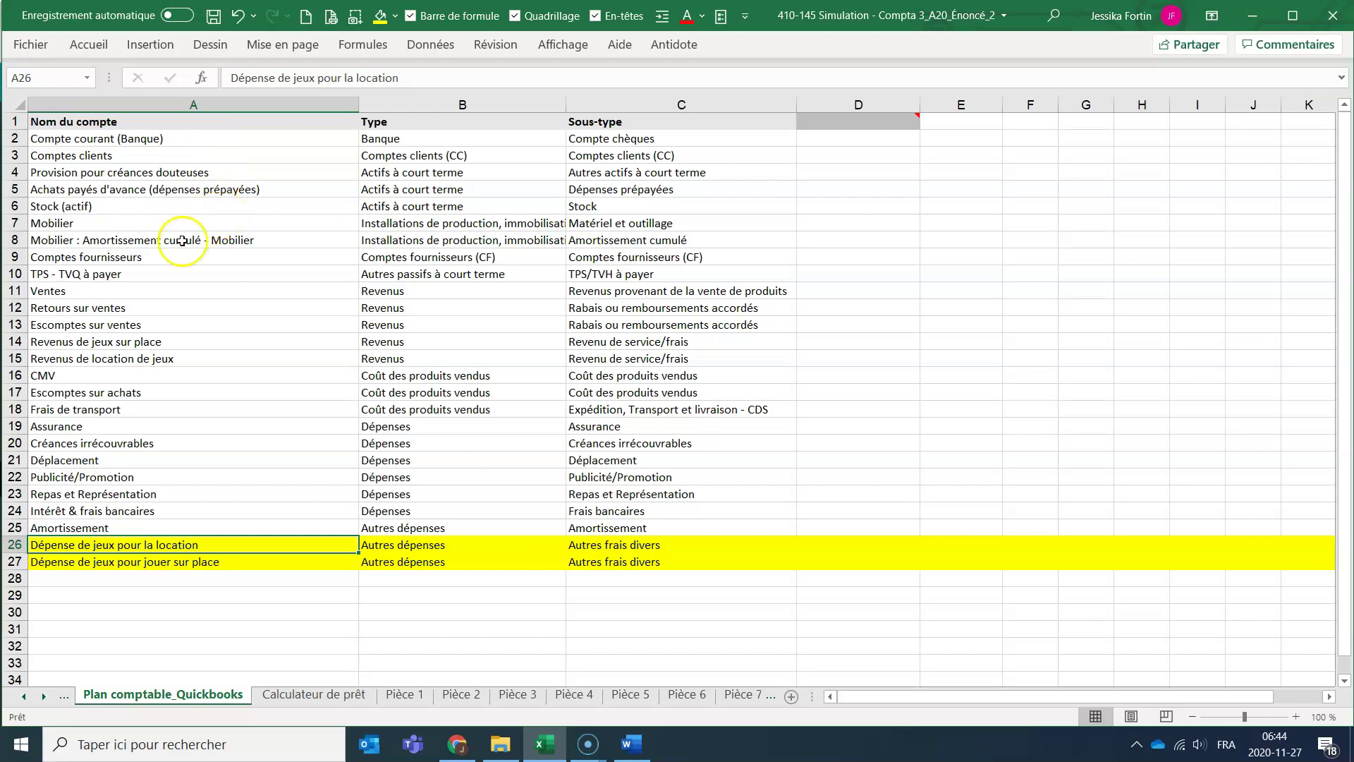
pyautogui.click(128, 341)
pyautogui.click(193, 360)
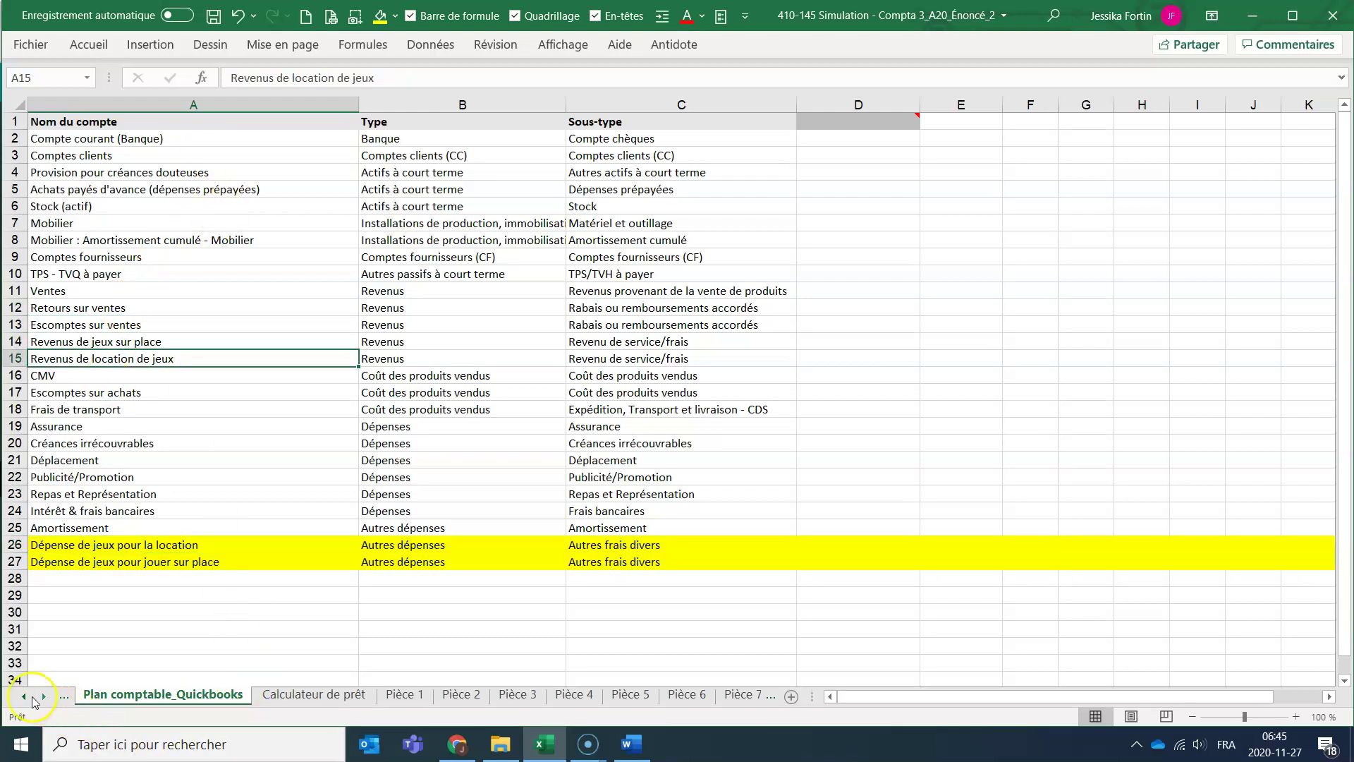
# Back on Pièce 2-2, select the word 'provenant' in K14's label for editing.
pyautogui.rightClick(27, 696)
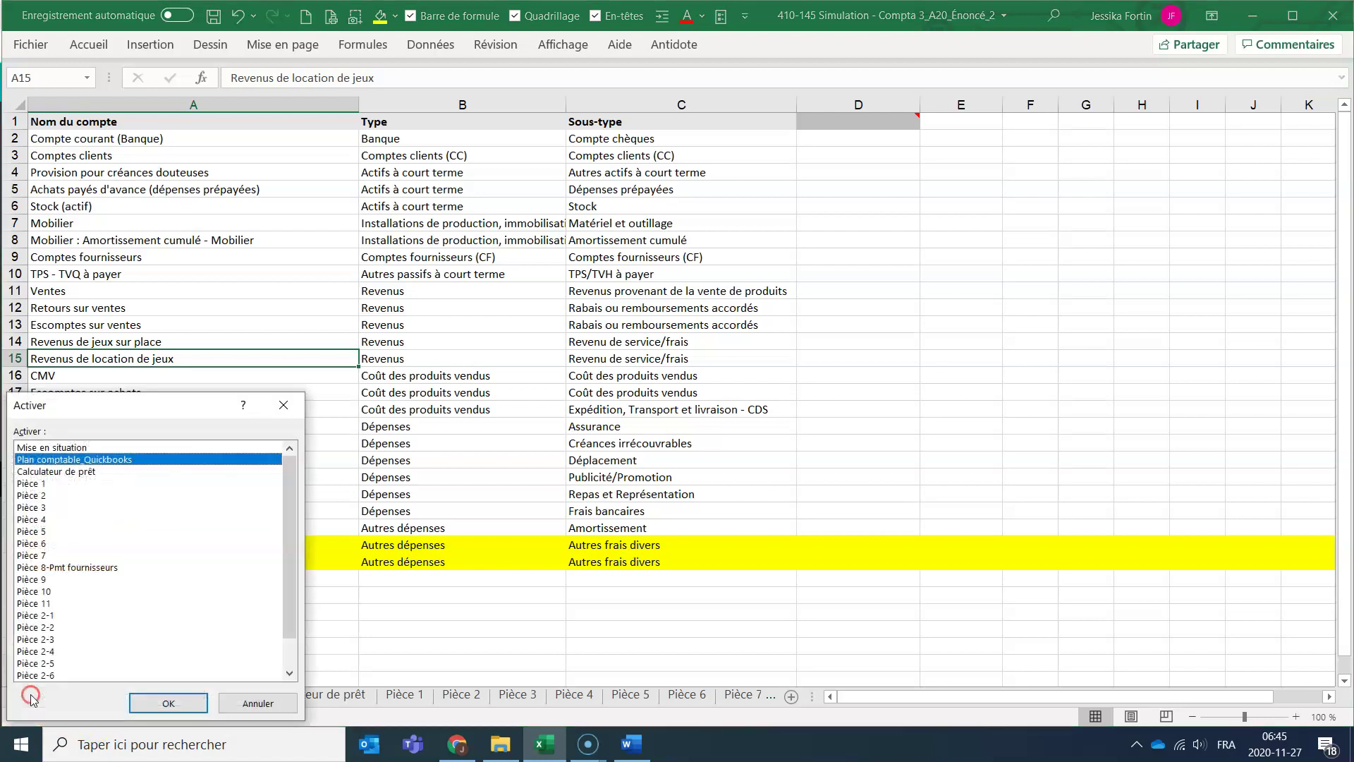
pyautogui.click(50, 627)
pyautogui.click(169, 703)
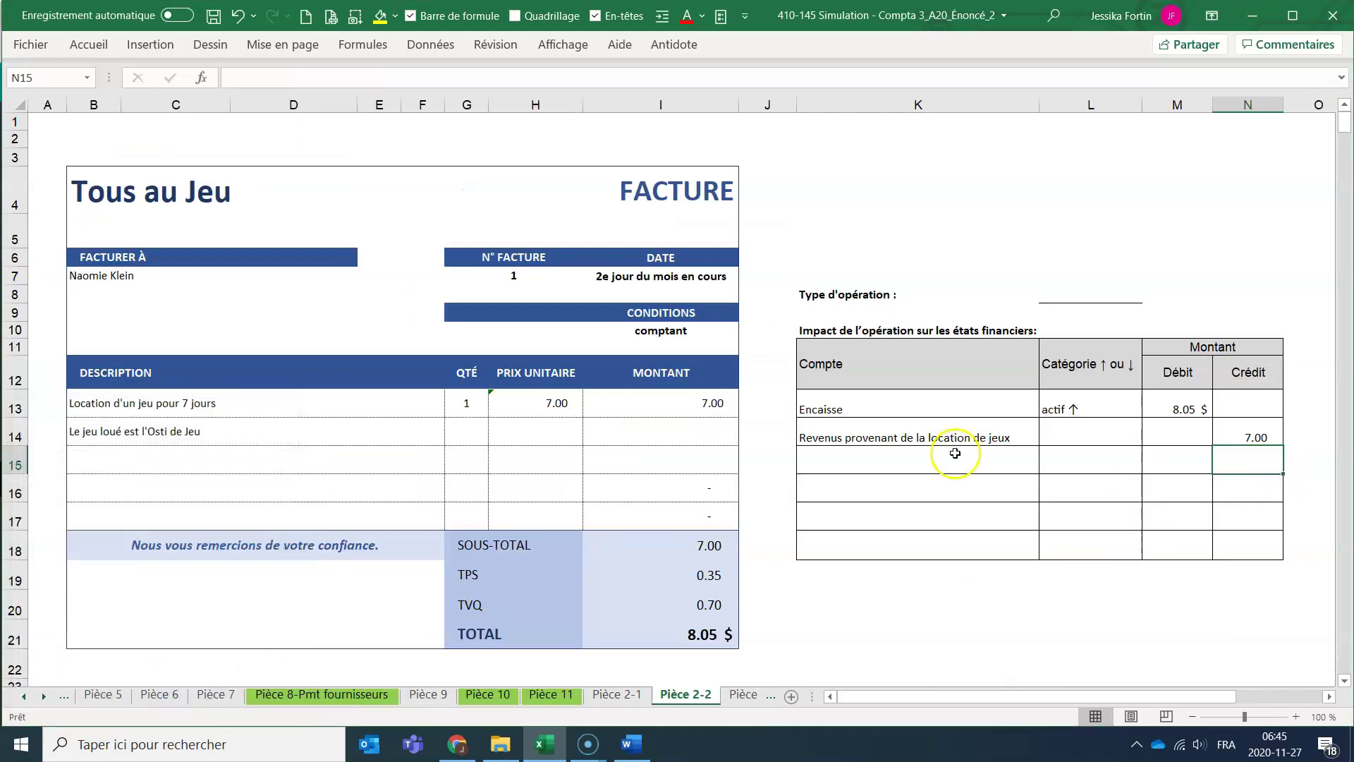
pyautogui.click(928, 438)
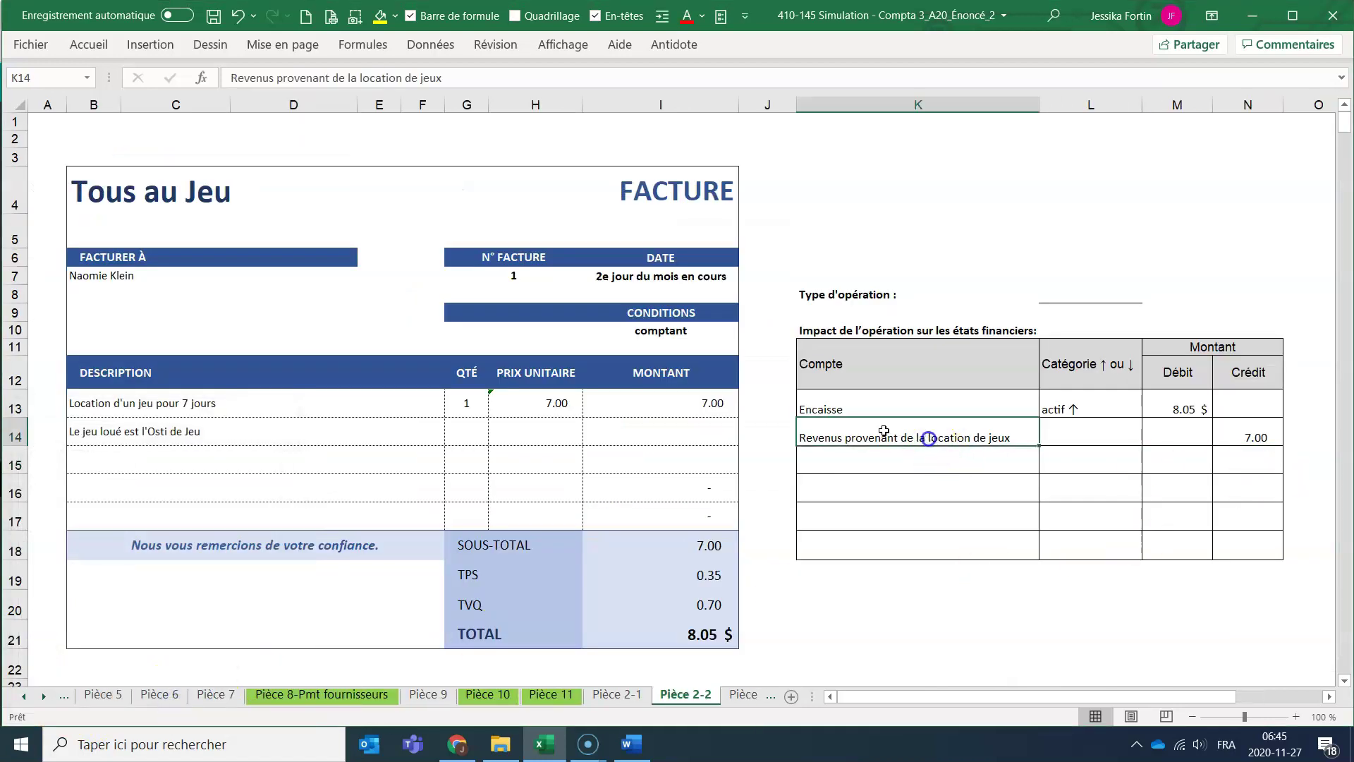
pyautogui.doubleClick(300, 77)
# Correct K14 to Revenus de location de jeux and narrow column K.
pyautogui.press('Delete')
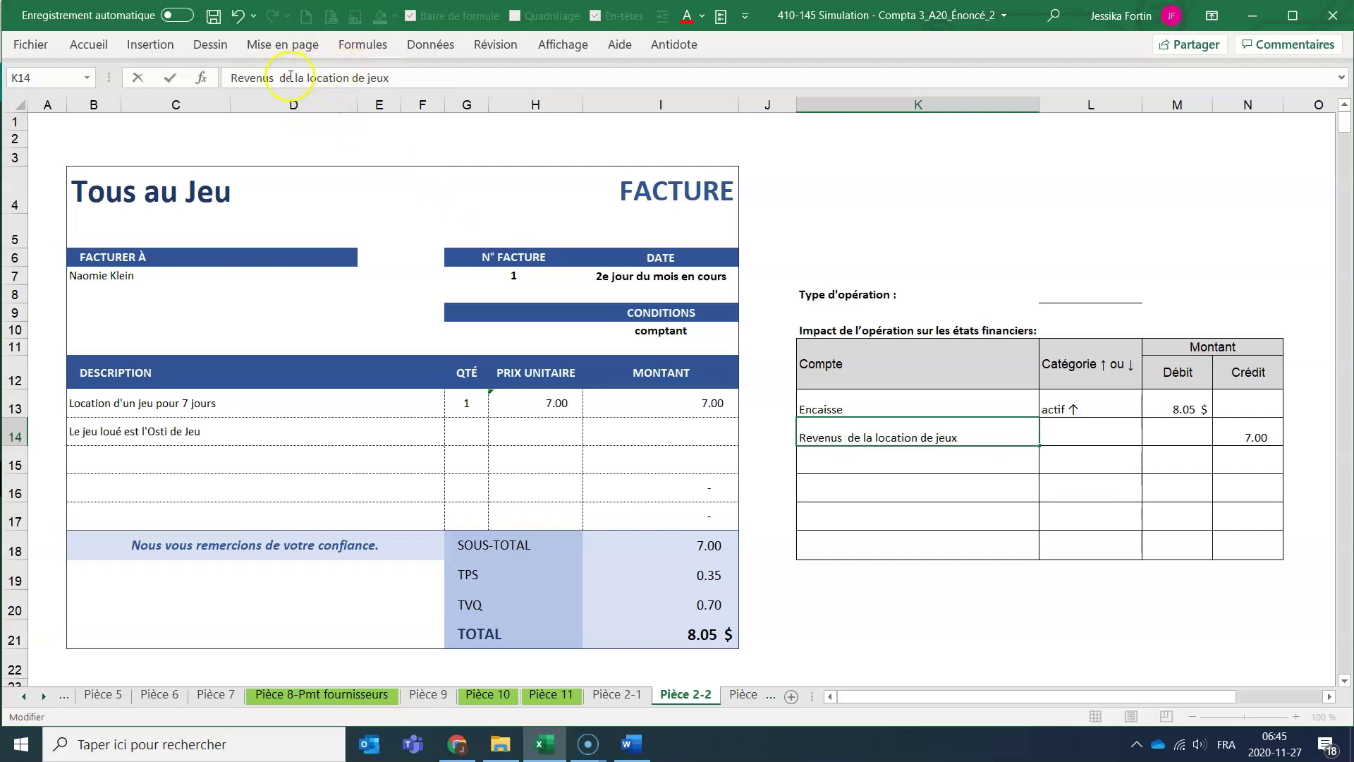
pyautogui.doubleClick(297, 78)
pyautogui.press('Delete')
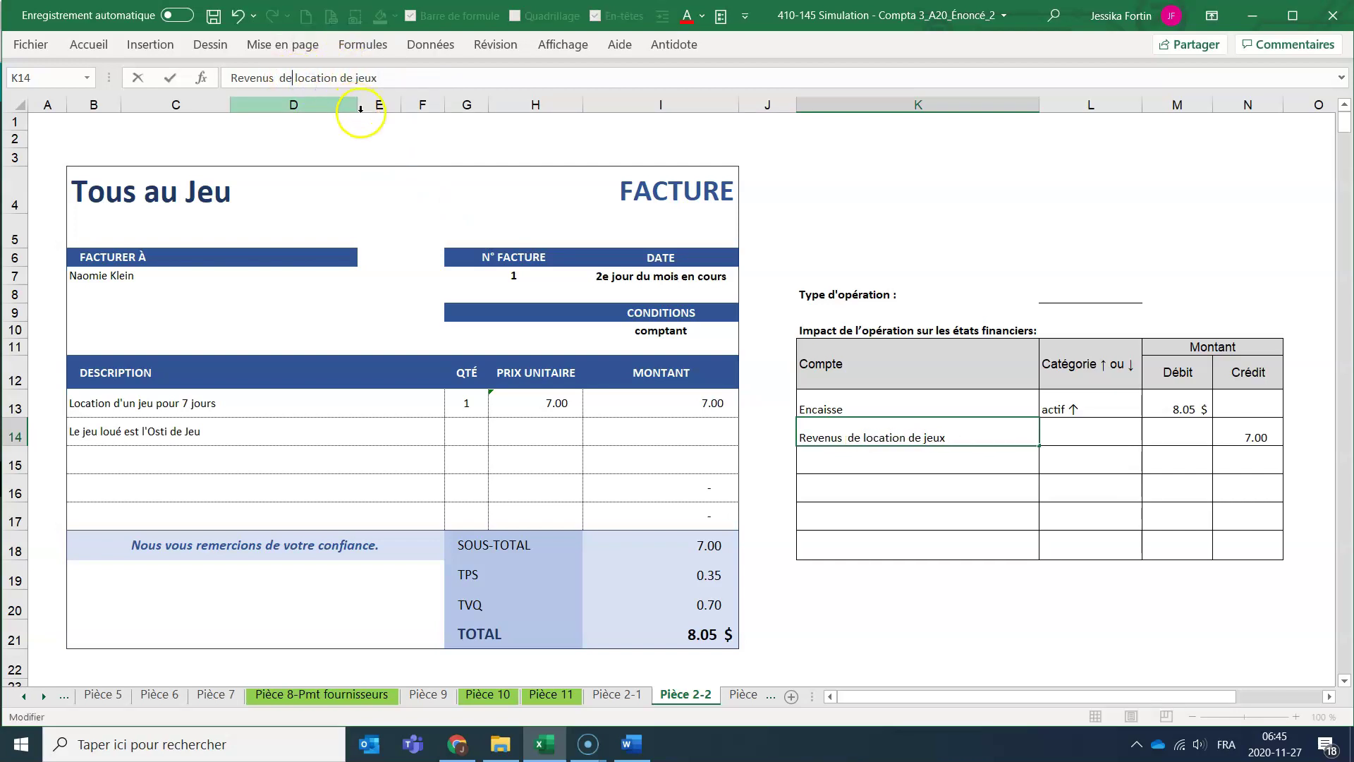
pyautogui.click(956, 448)
pyautogui.moveTo(1039, 104); pyautogui.dragTo(974, 91)
# Add a Taxes a payer, passif ↑ row crediting =I19 (0.35).
pyautogui.click(931, 467)
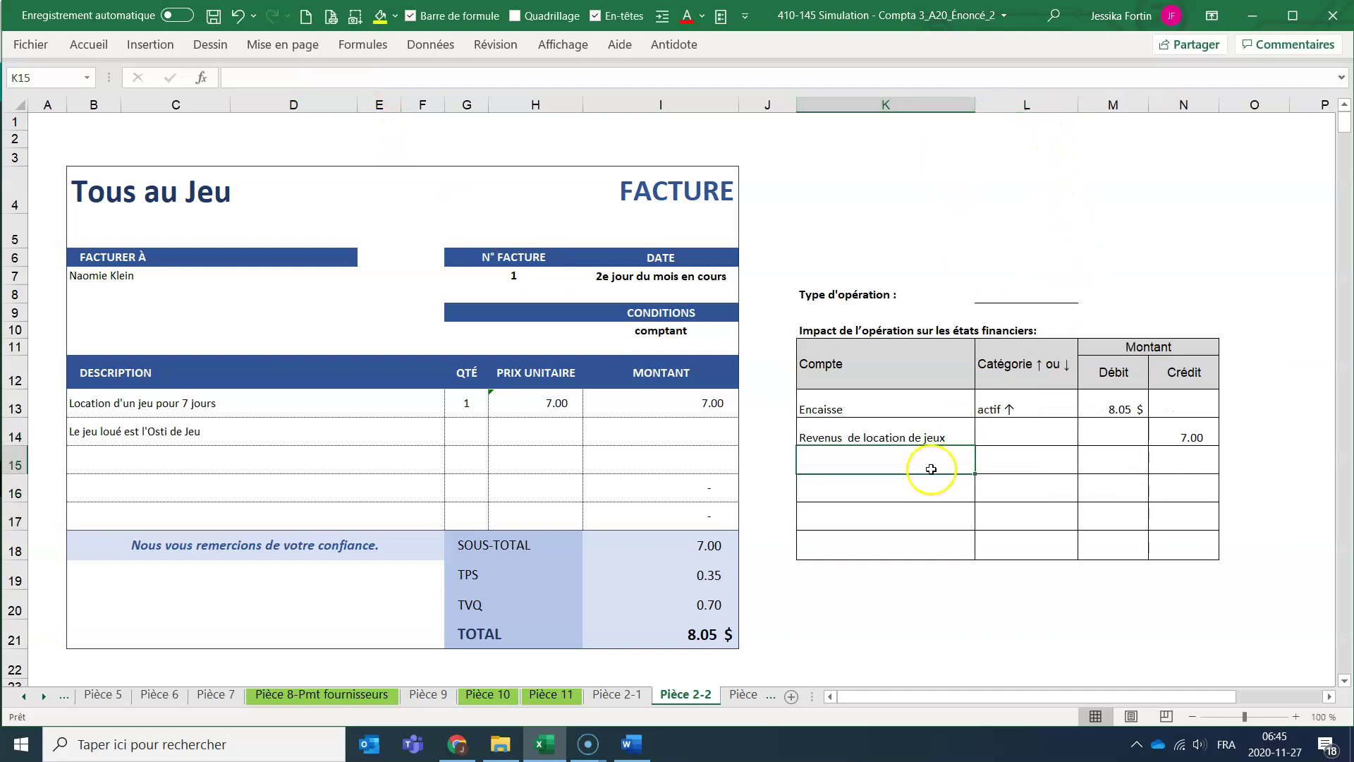
pyautogui.write('Taxes a payer')
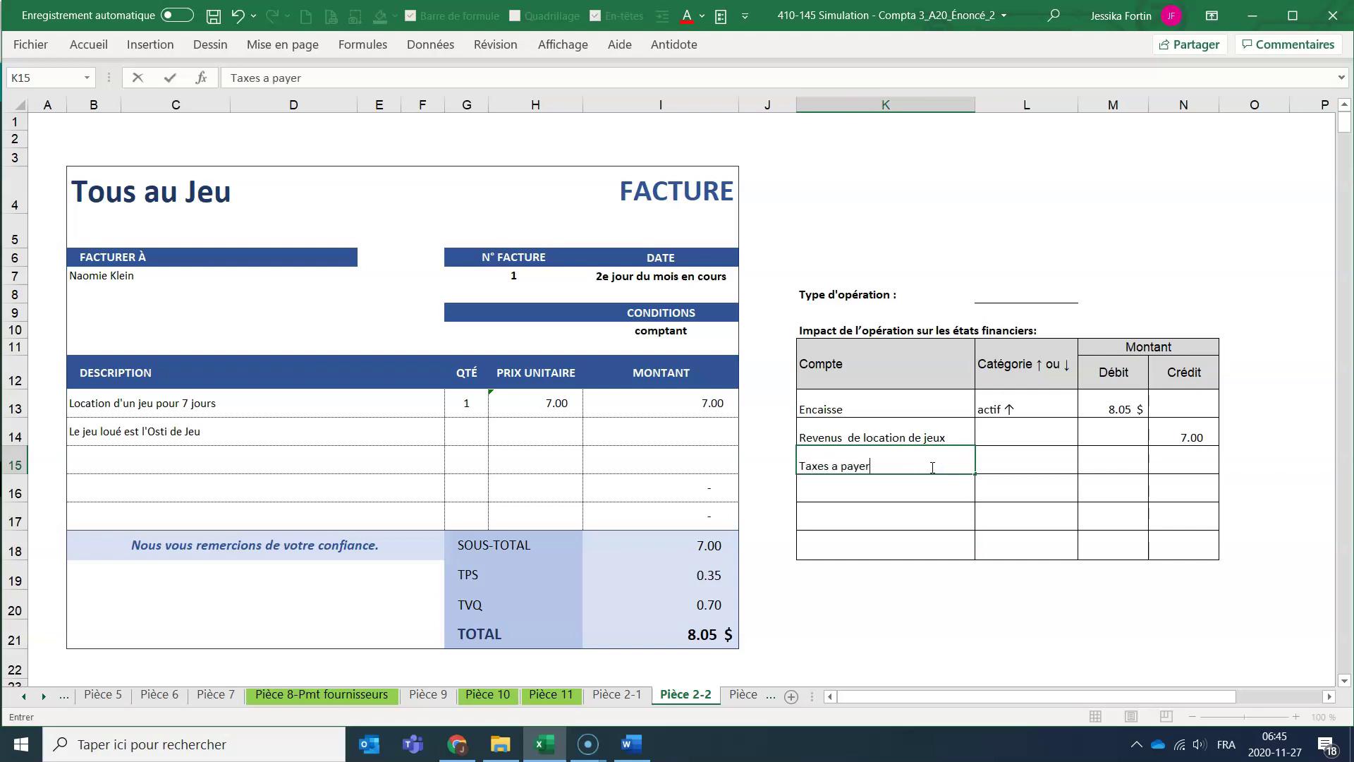
pyautogui.press('Tab')
pyautogui.write('passif ')
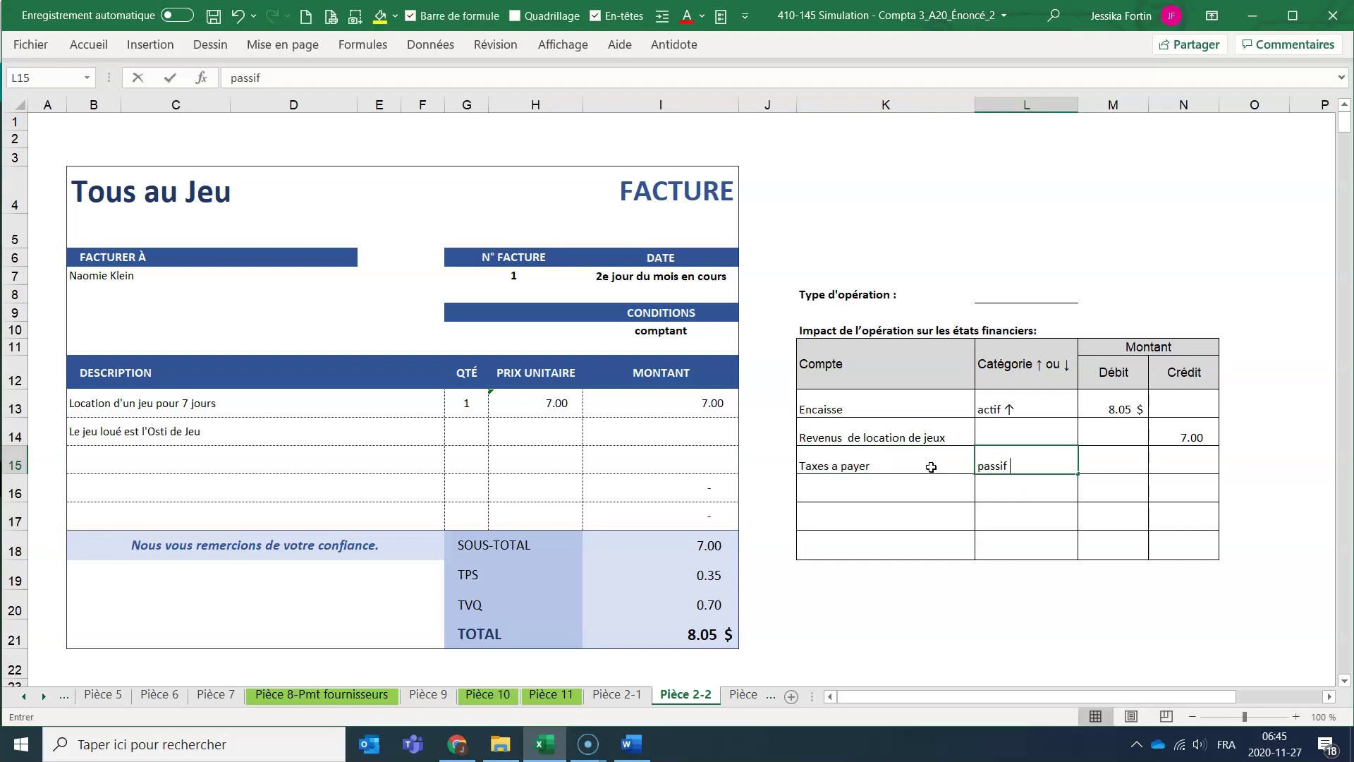
pyautogui.write('↑')
pyautogui.press('Tab')
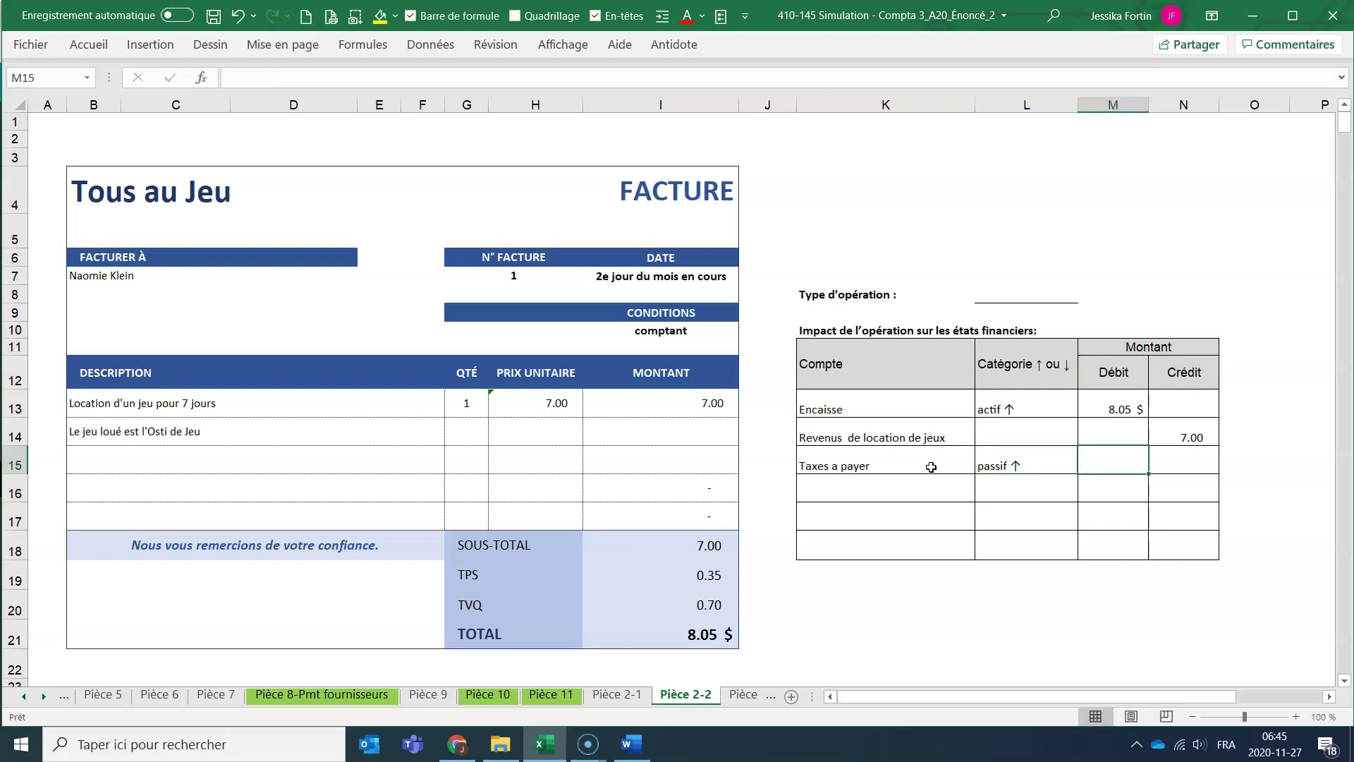
pyautogui.click(1195, 460)
pyautogui.write('=')
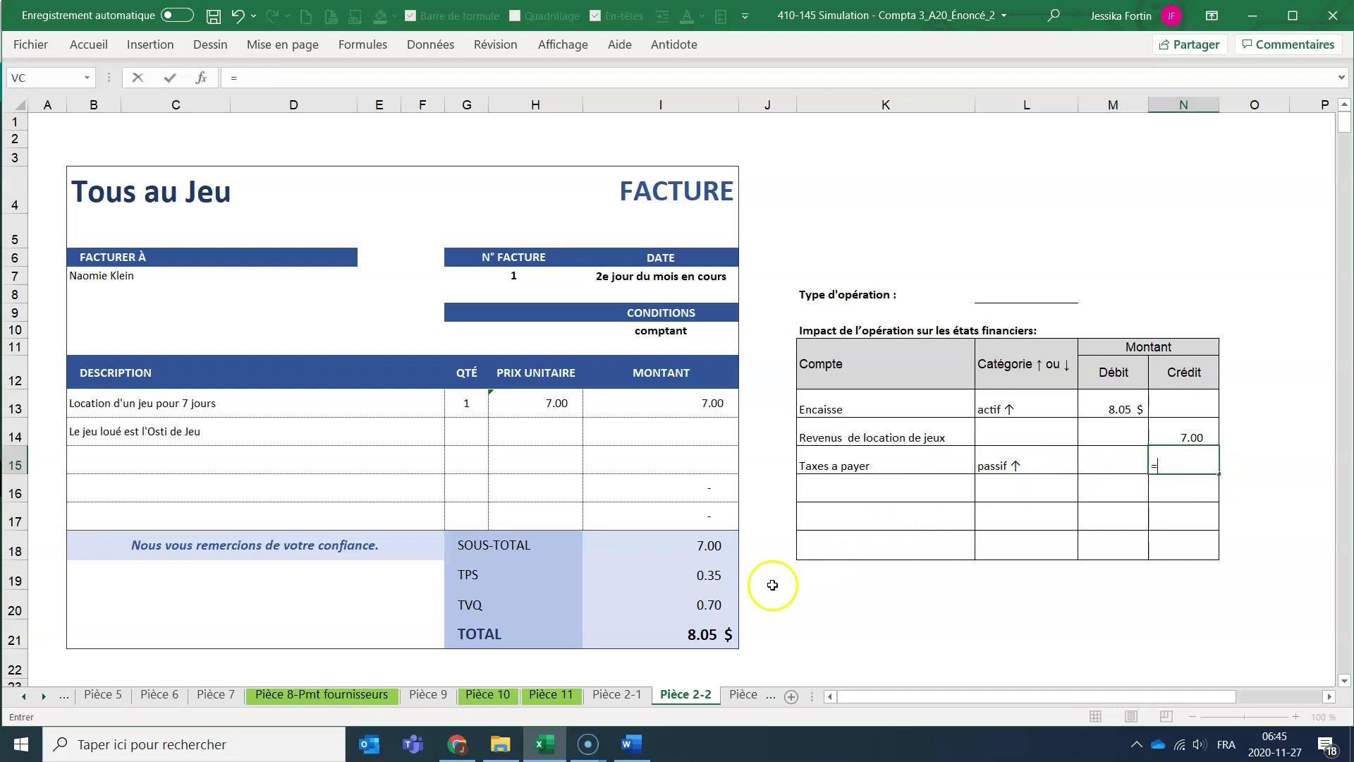
pyautogui.click(683, 586)
pyautogui.press('Return')
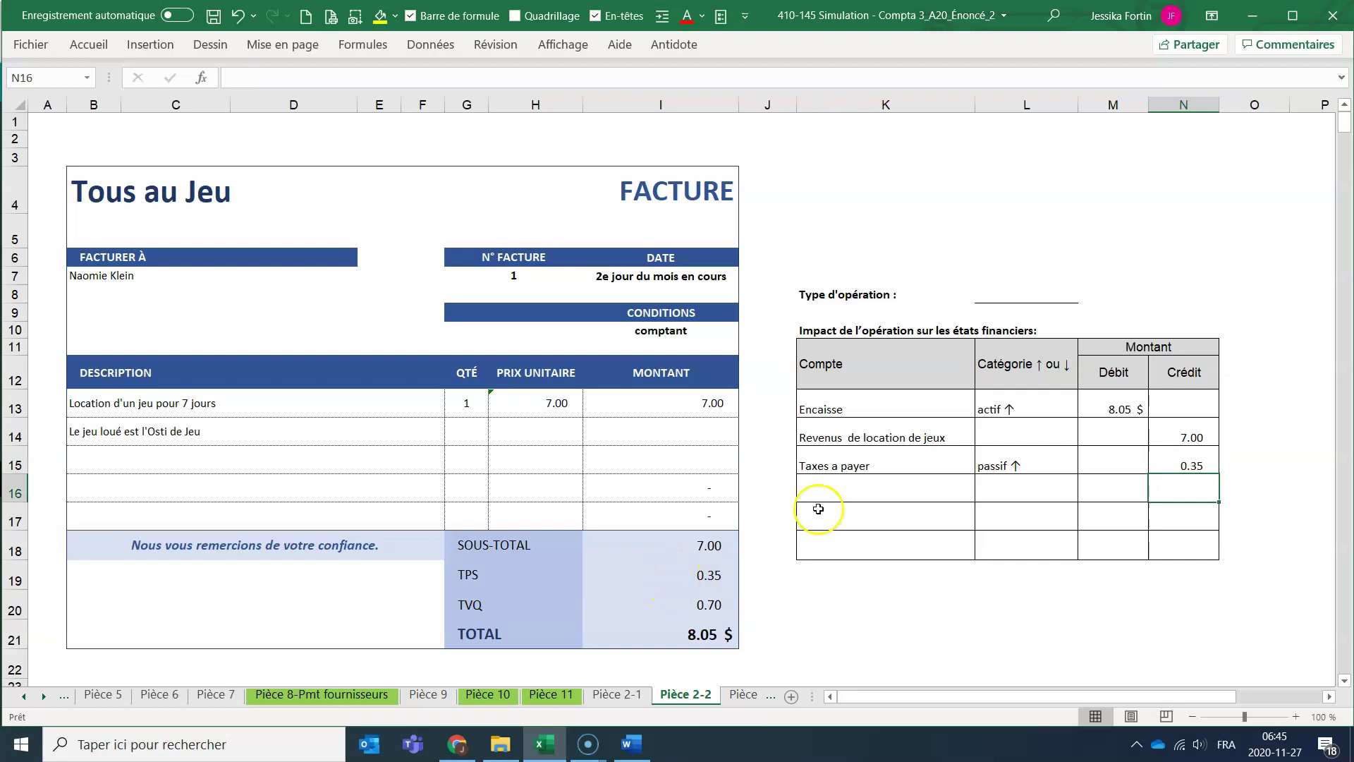
# Duplicate the tax row for the 0.70 credit and verify credits total 8.05.
pyautogui.click(841, 480)
pyautogui.moveTo(856, 466); pyautogui.dragTo(1228, 508)
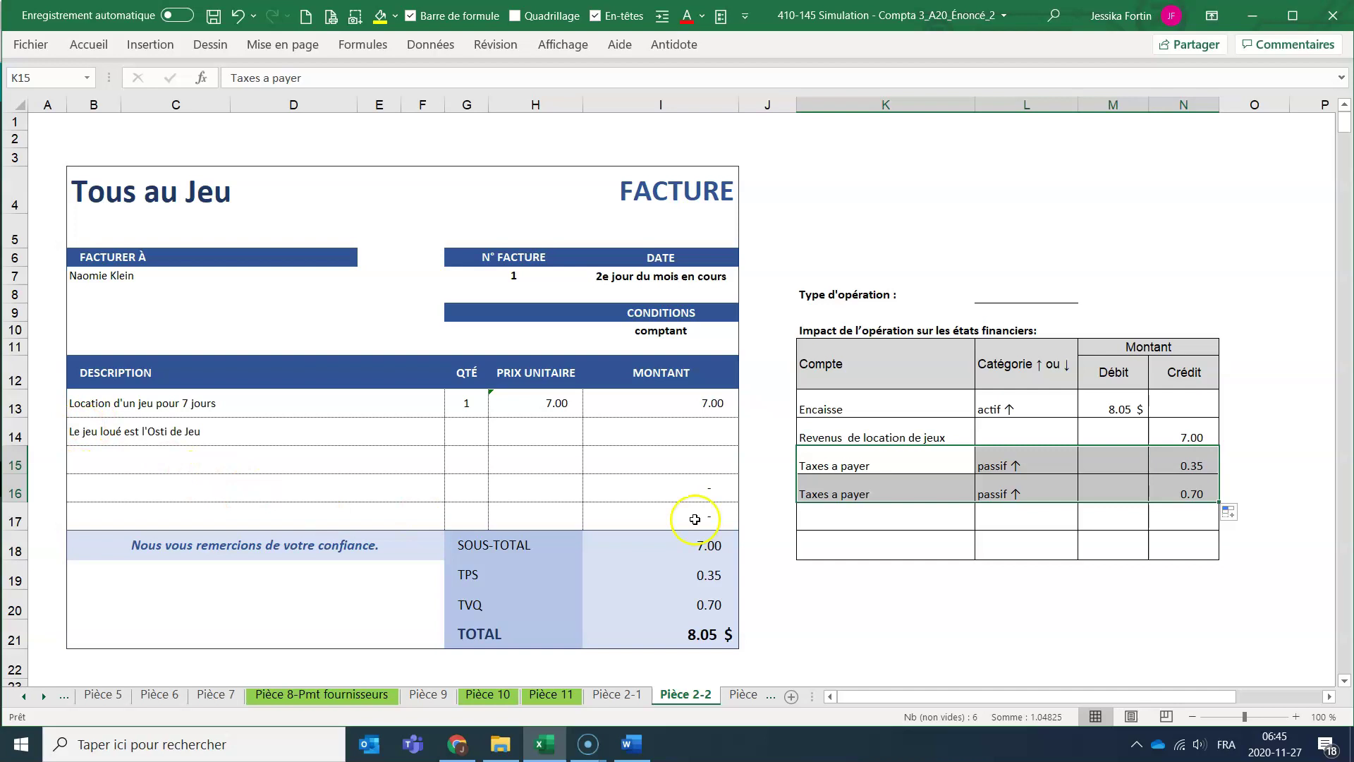
pyautogui.click(869, 455)
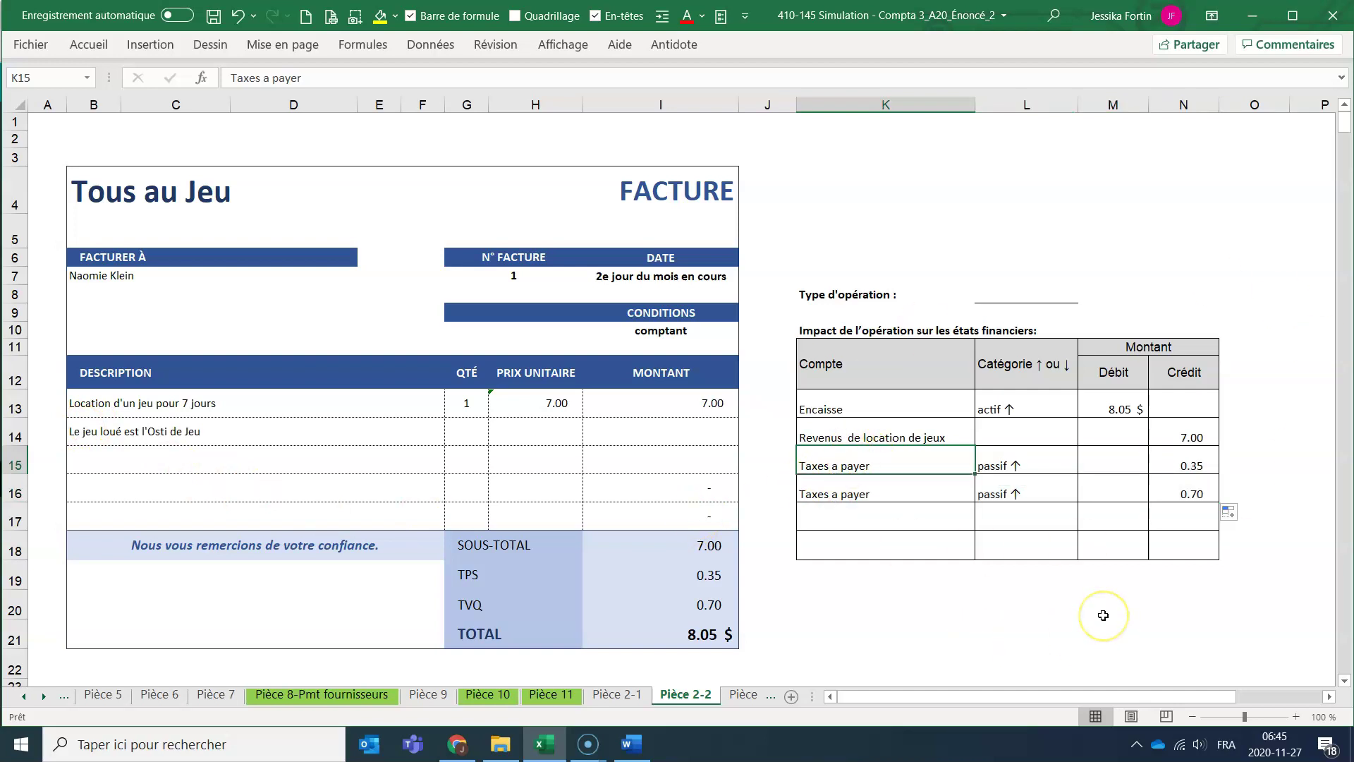
pyautogui.moveTo(1179, 430); pyautogui.dragTo(1183, 488)
pyautogui.click(1102, 415)
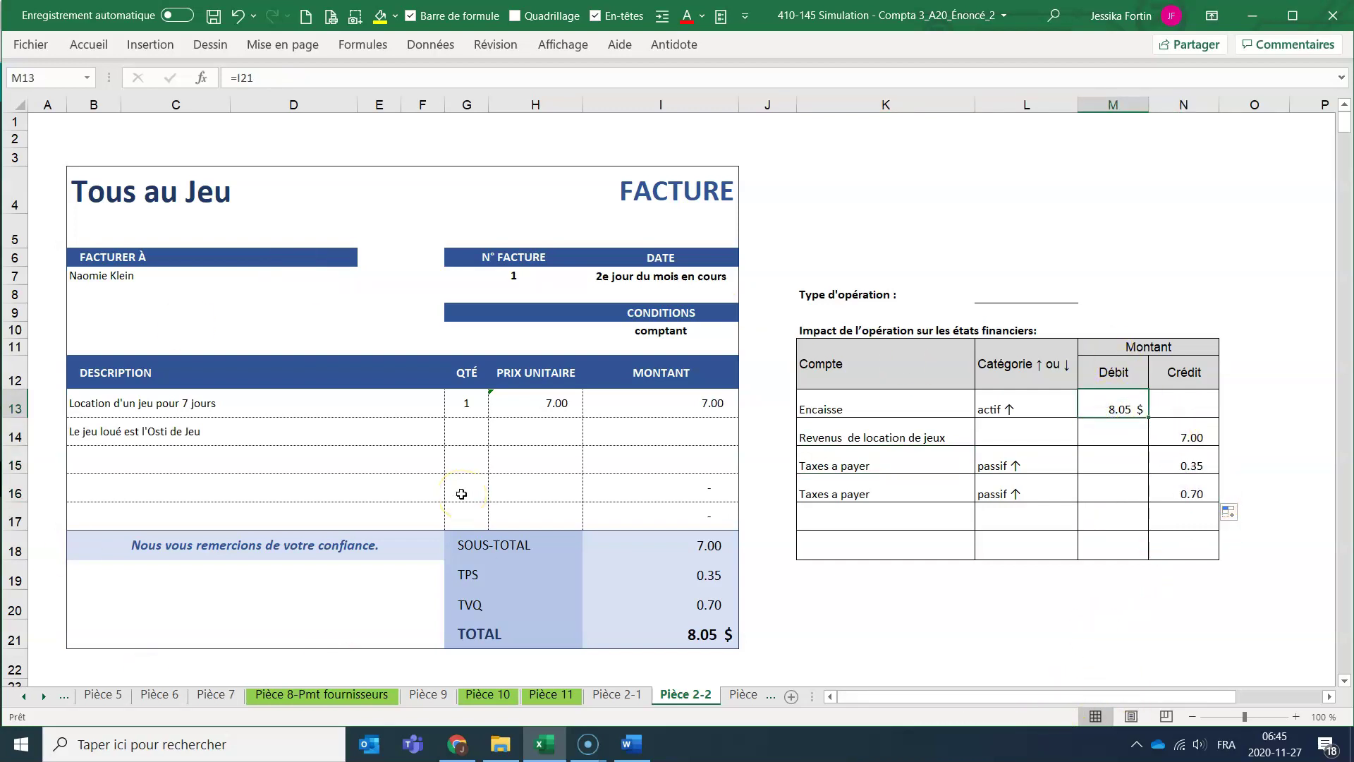
pyautogui.click(459, 741)
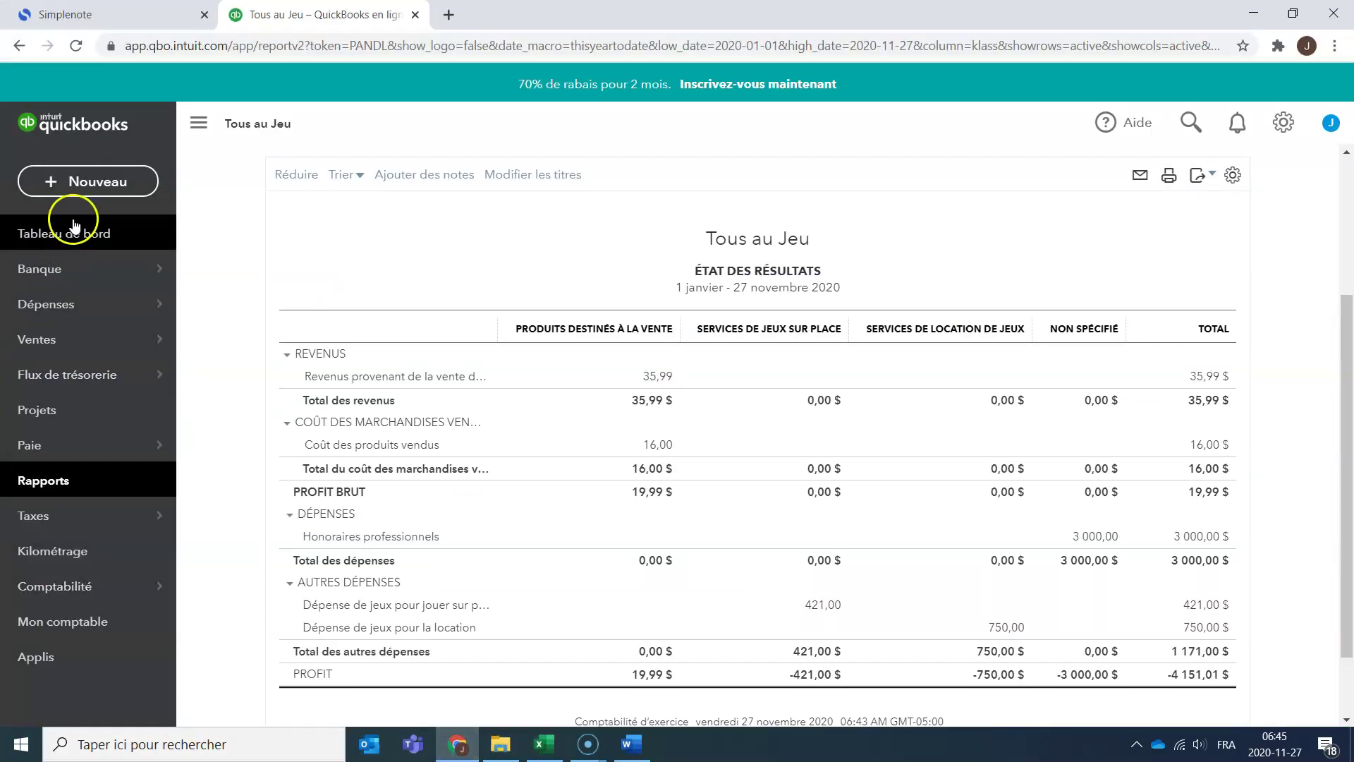
# Start a new sales receipt for a newly added customer, entering their name and e-mail.
pyautogui.click(85, 185)
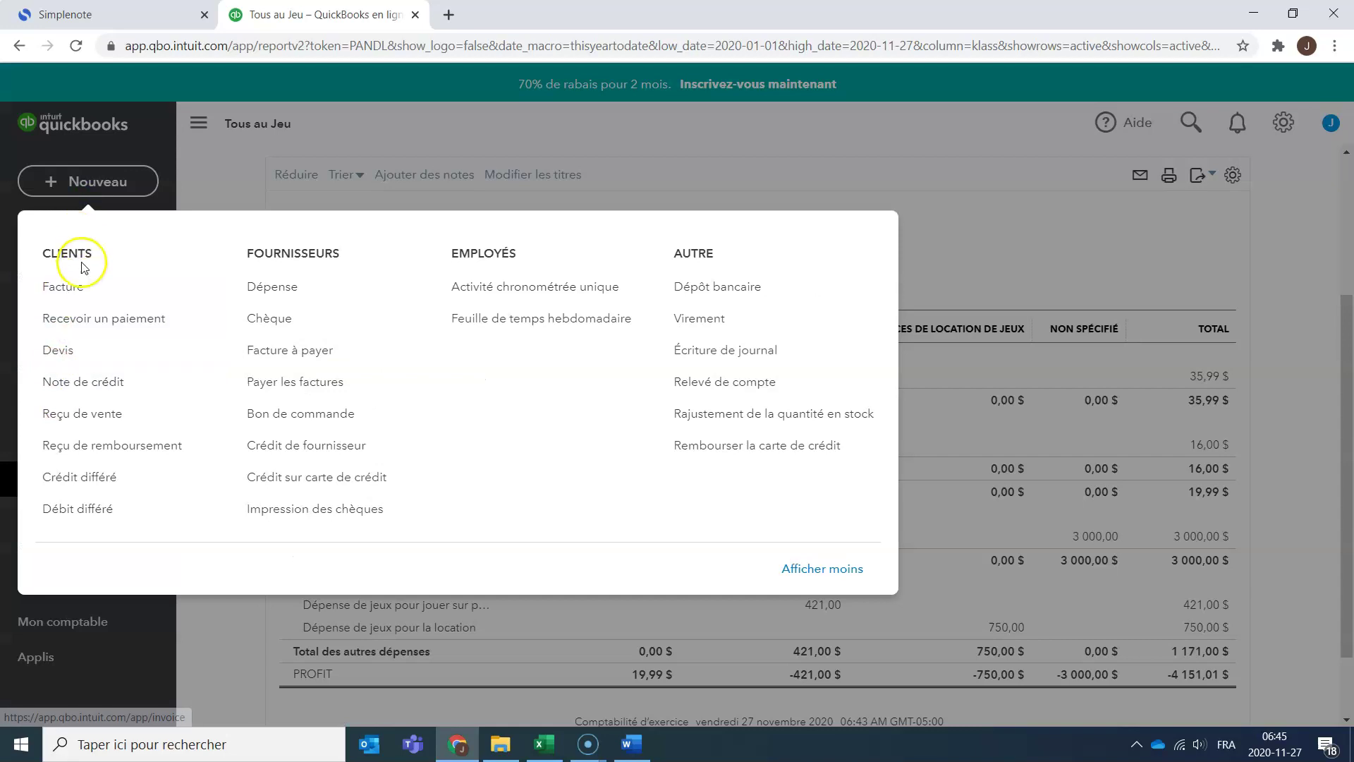
pyautogui.click(84, 415)
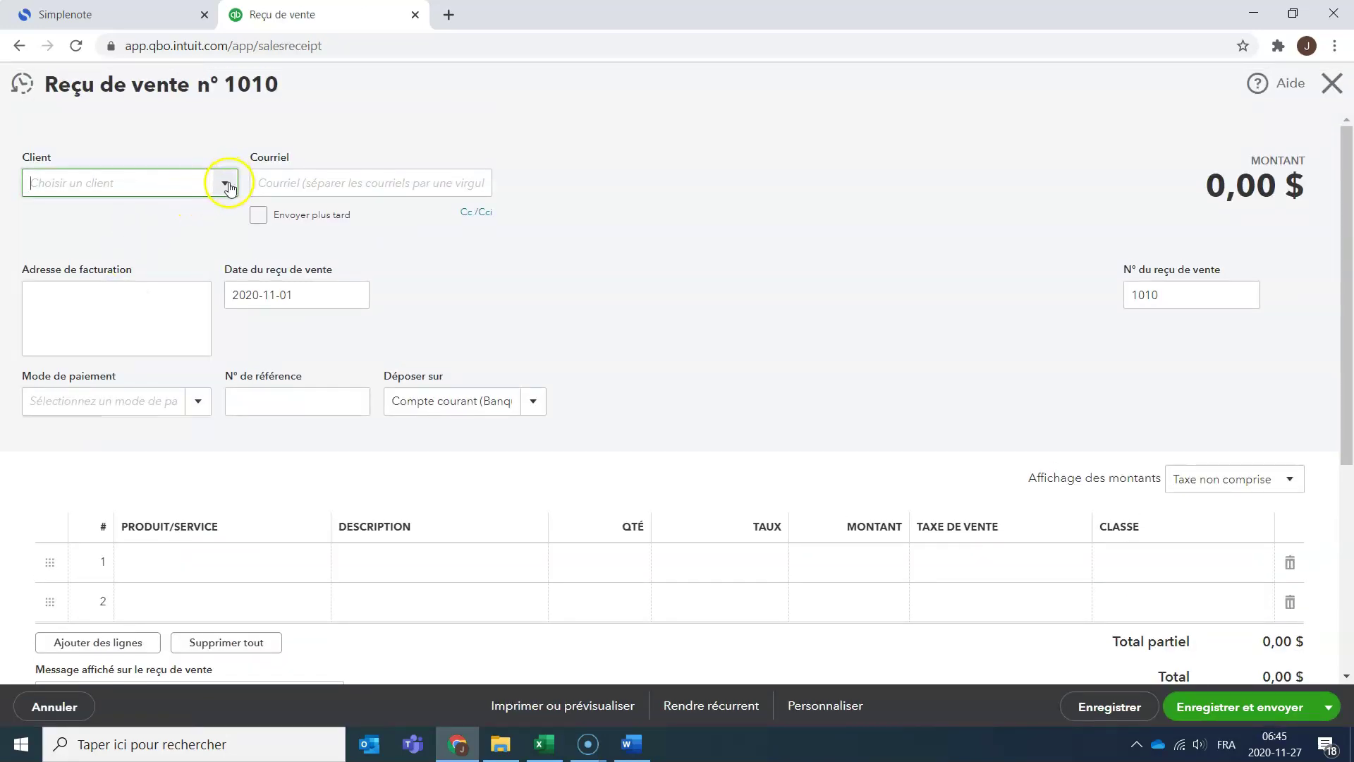
pyautogui.click(227, 184)
pyautogui.click(111, 218)
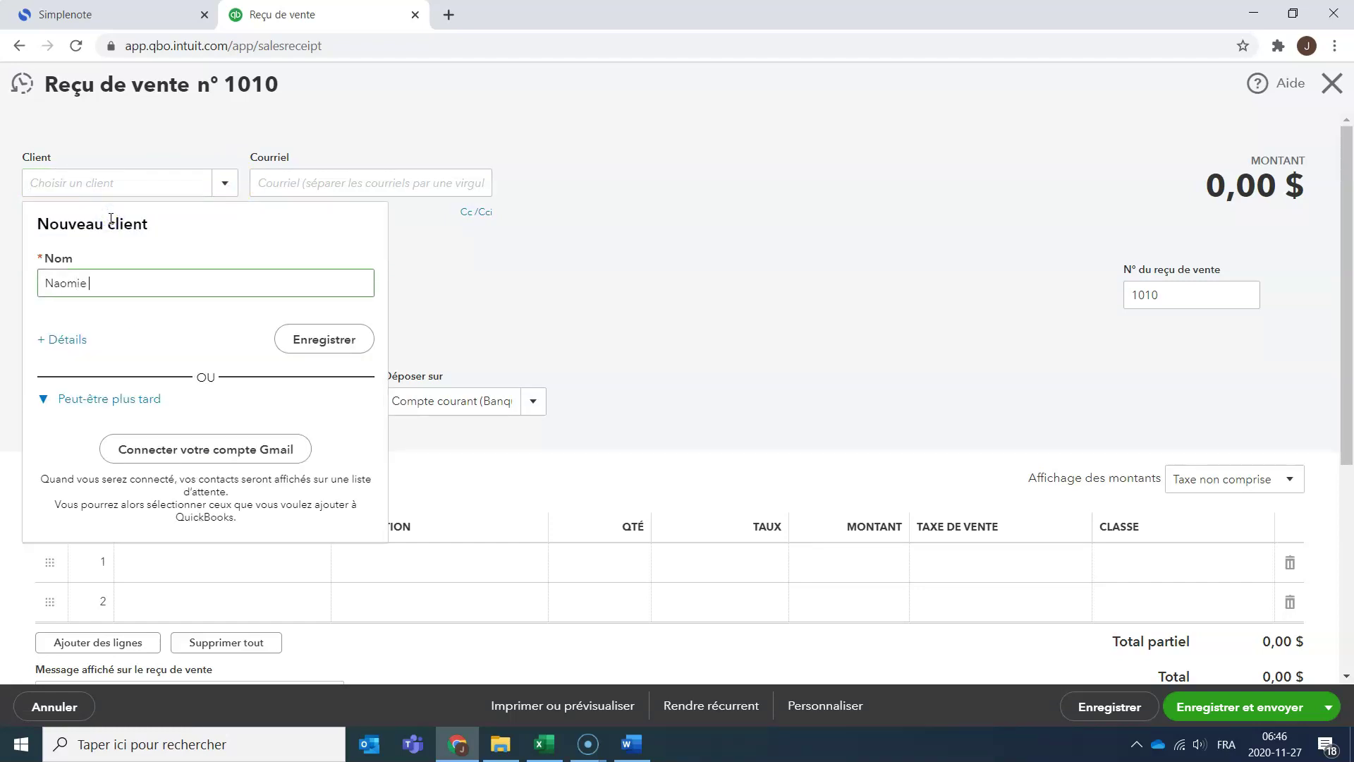
pyautogui.write('Naomie L')
pyautogui.press('BackSpace')
pyautogui.click(158, 219)
pyautogui.click(341, 191)
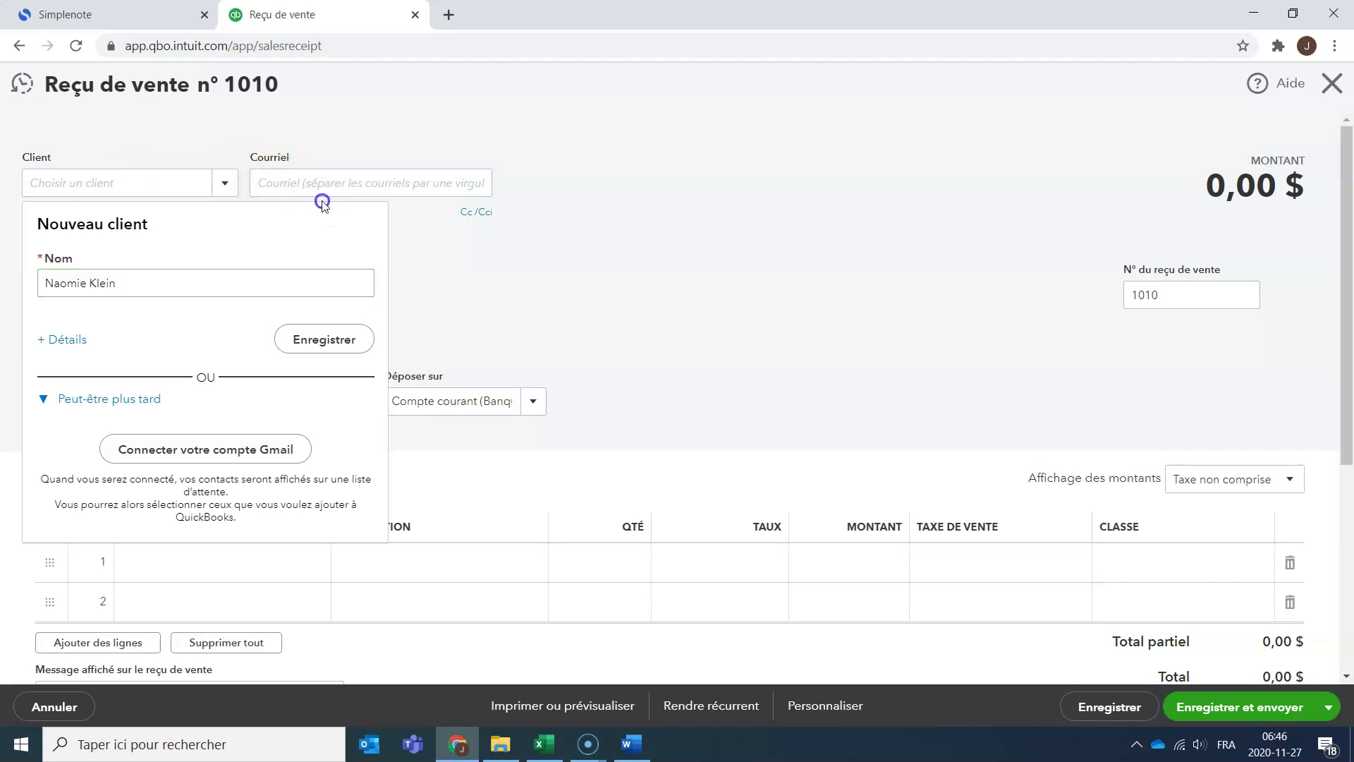
pyautogui.click(316, 176)
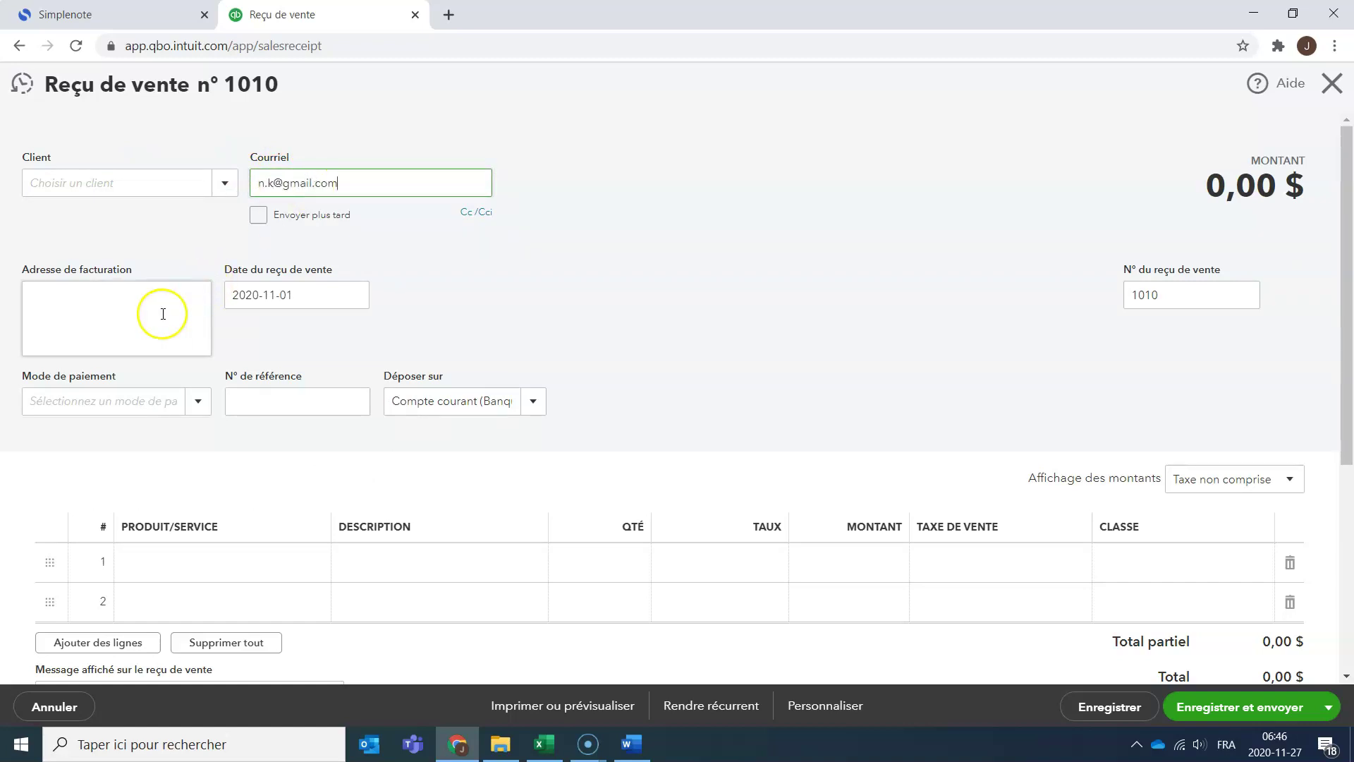
pyautogui.click(160, 311)
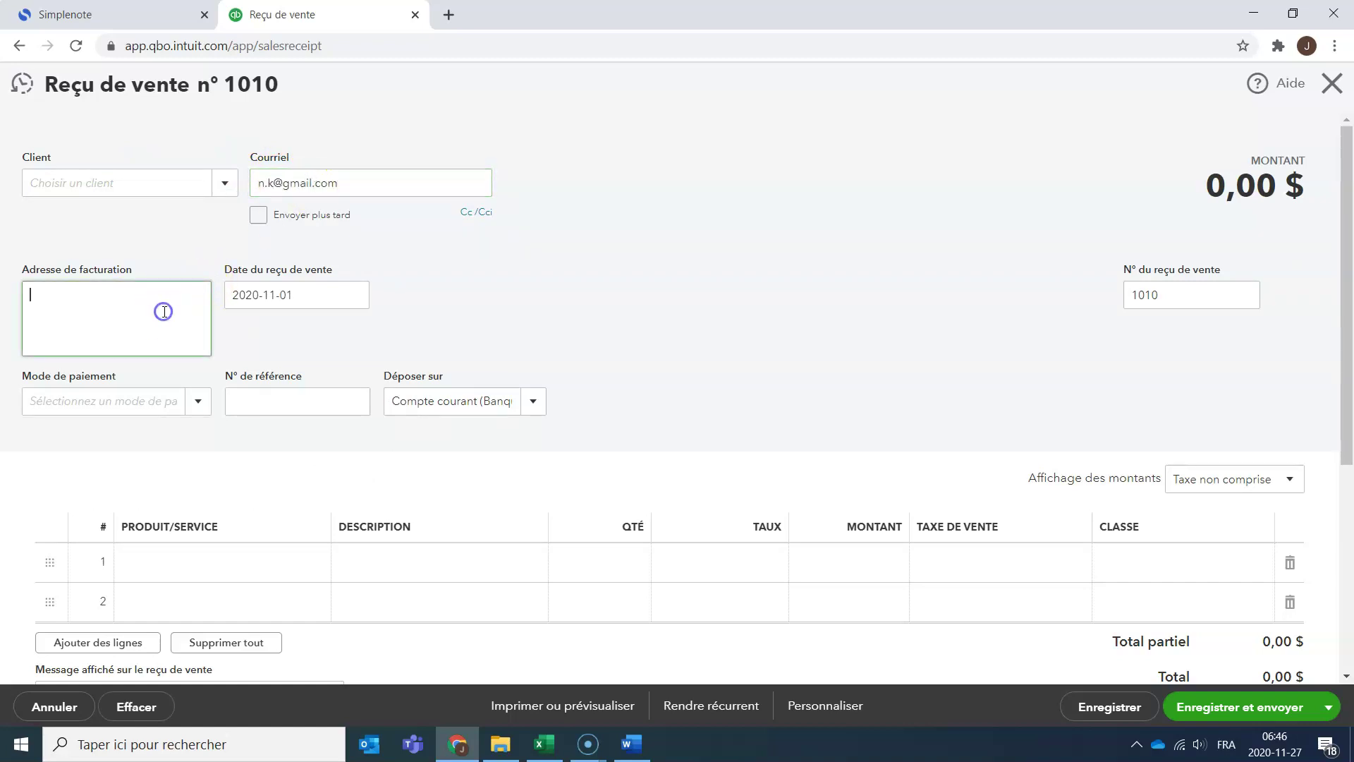
# Change the Excel invoice date in I7 to 2 nov. 2020.
pyautogui.hotkey('alt', 'Tab')
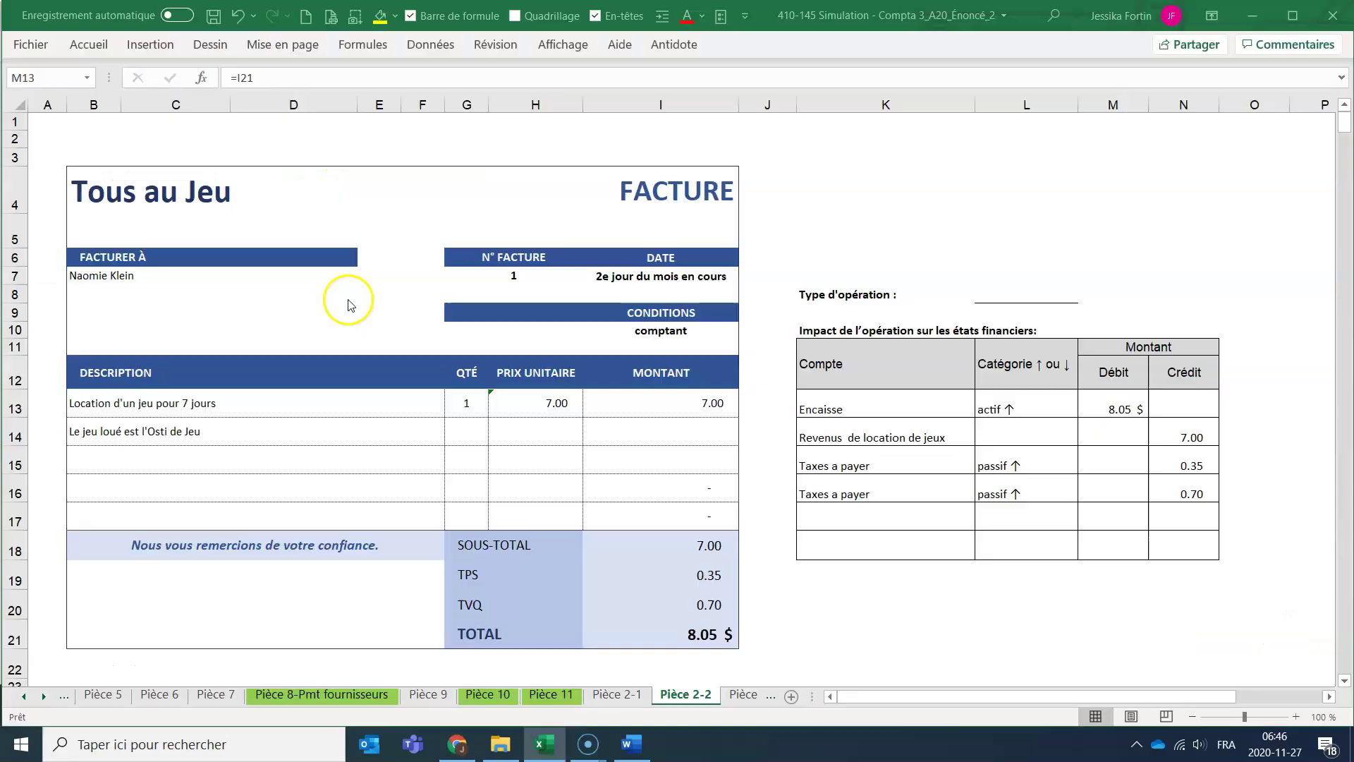
pyautogui.click(709, 277)
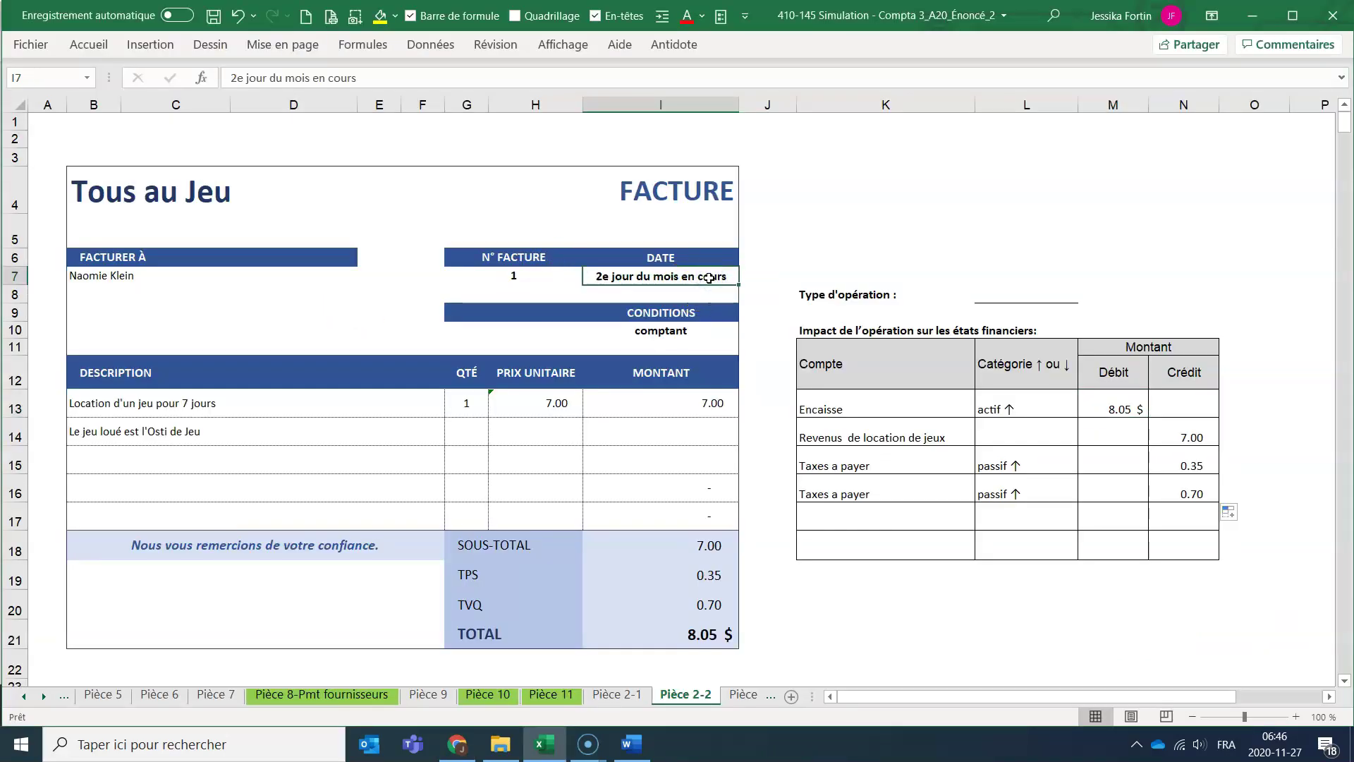
pyautogui.write('2nov')
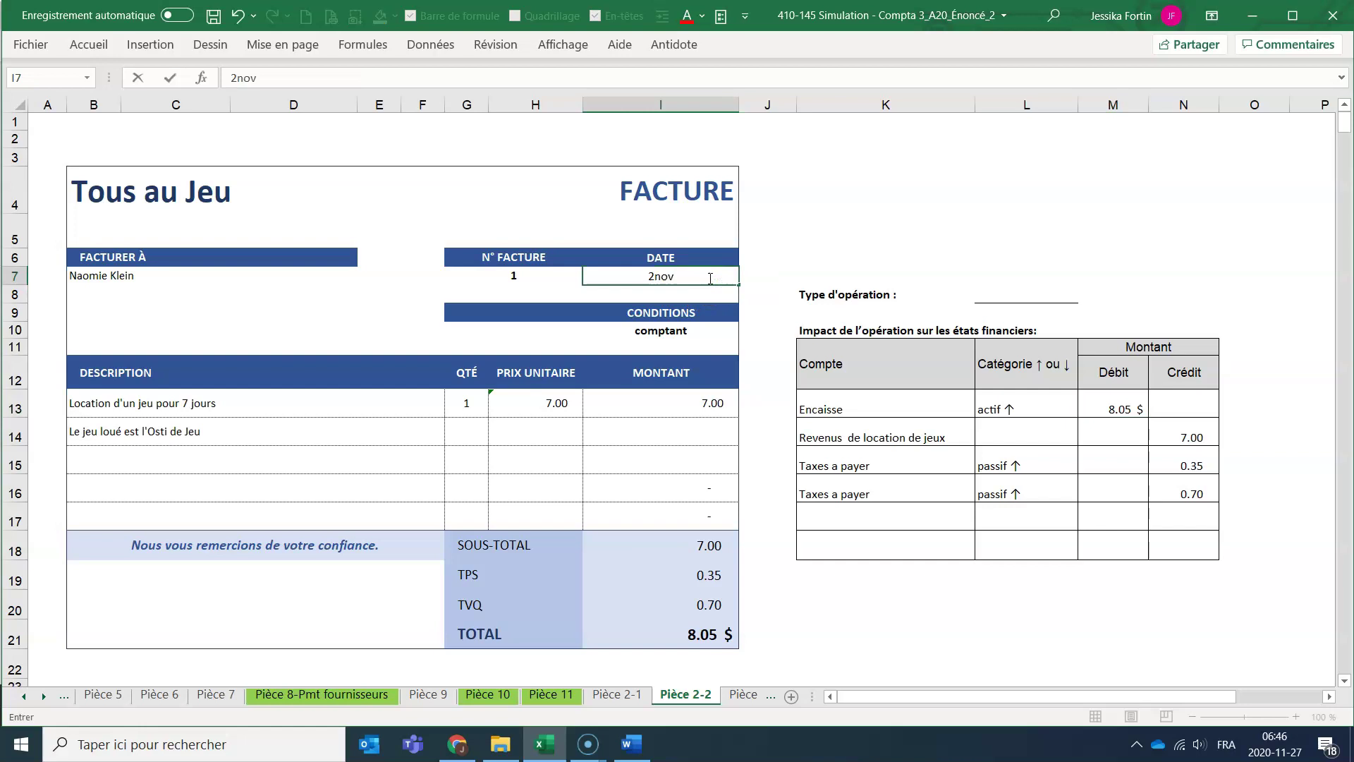
pyautogui.press('Return')
pyautogui.hotkey('alt', 'Tab')
pyautogui.click(334, 306)
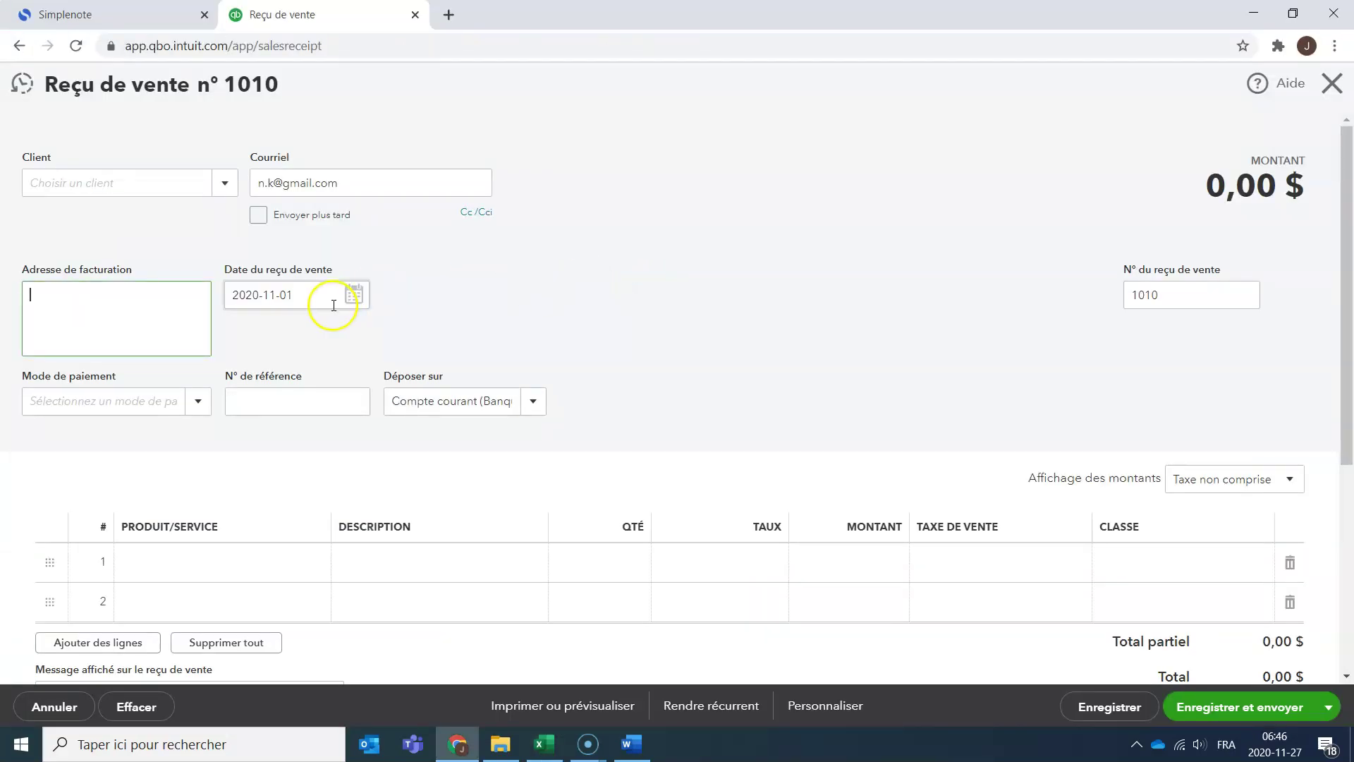
pyautogui.click(352, 294)
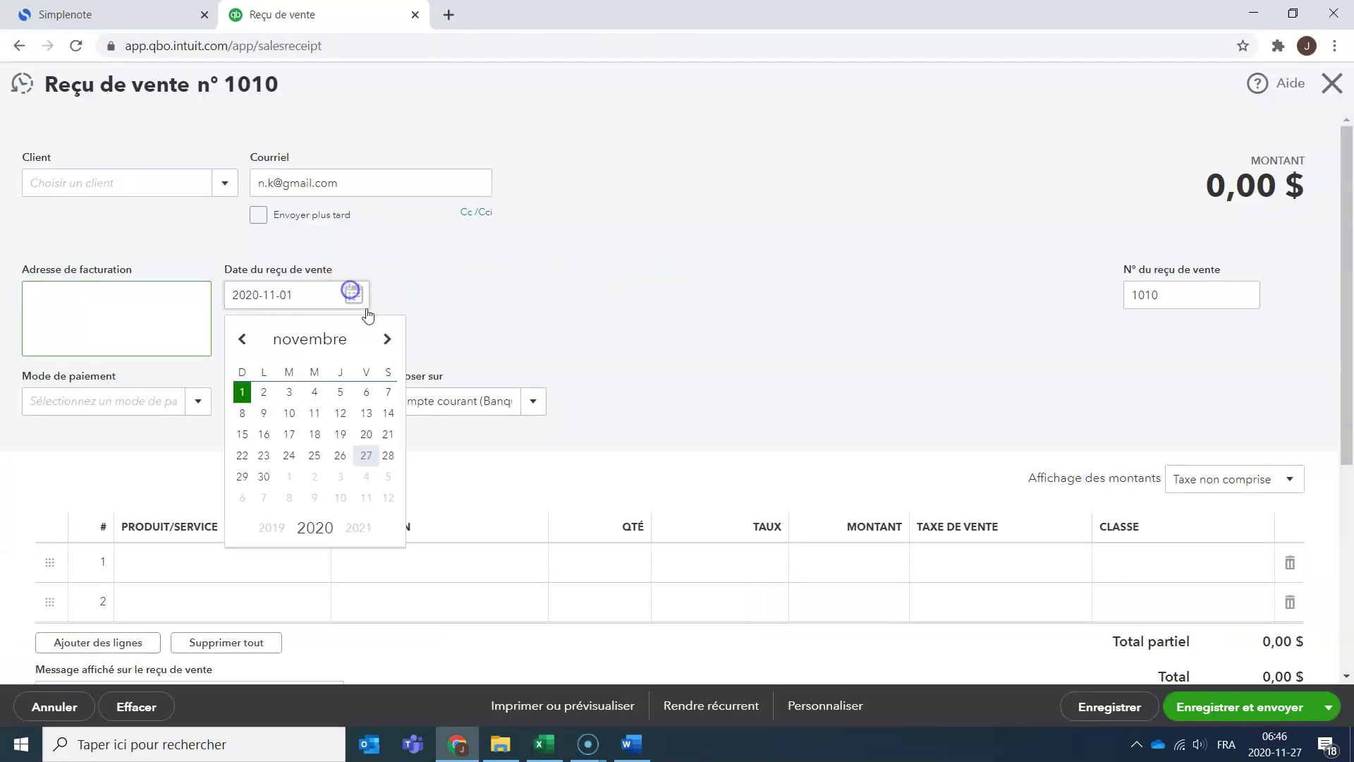
pyautogui.click(263, 388)
pyautogui.click(192, 403)
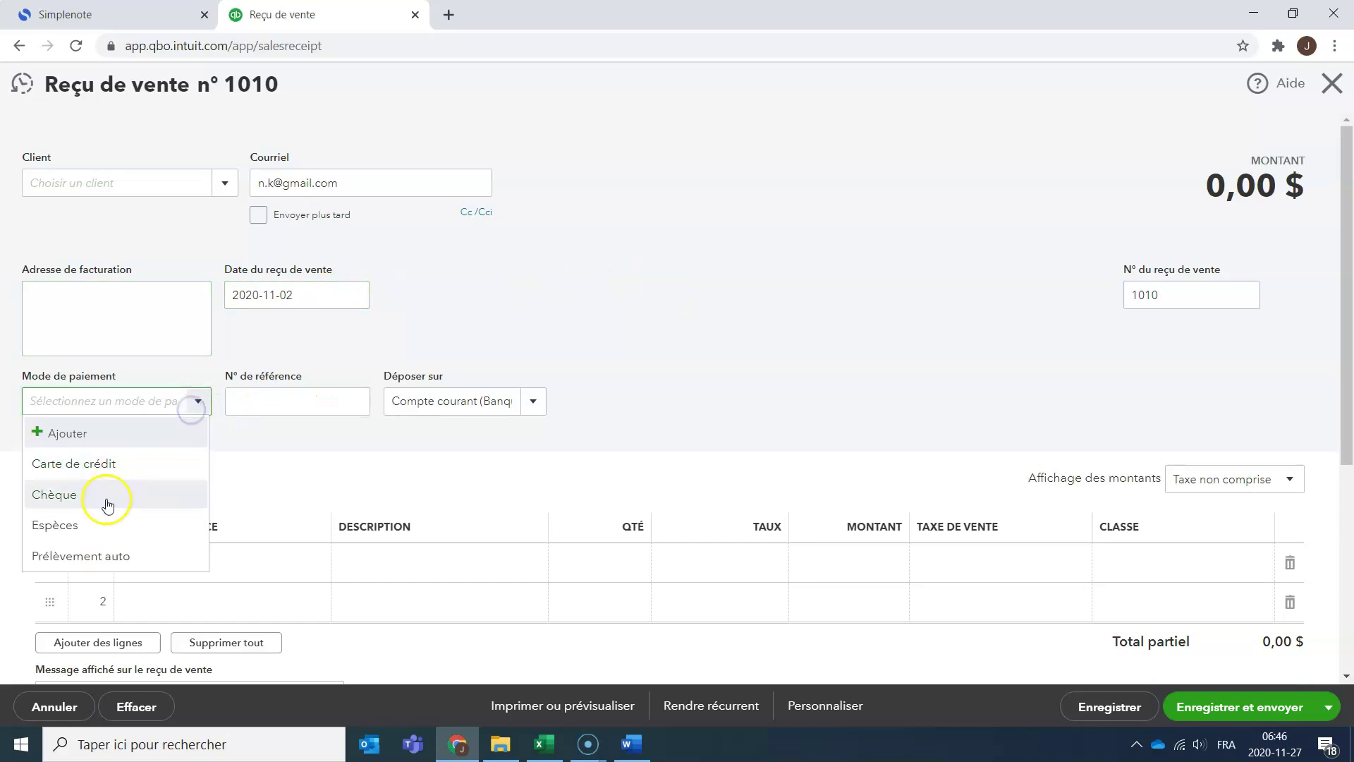
pyautogui.click(87, 530)
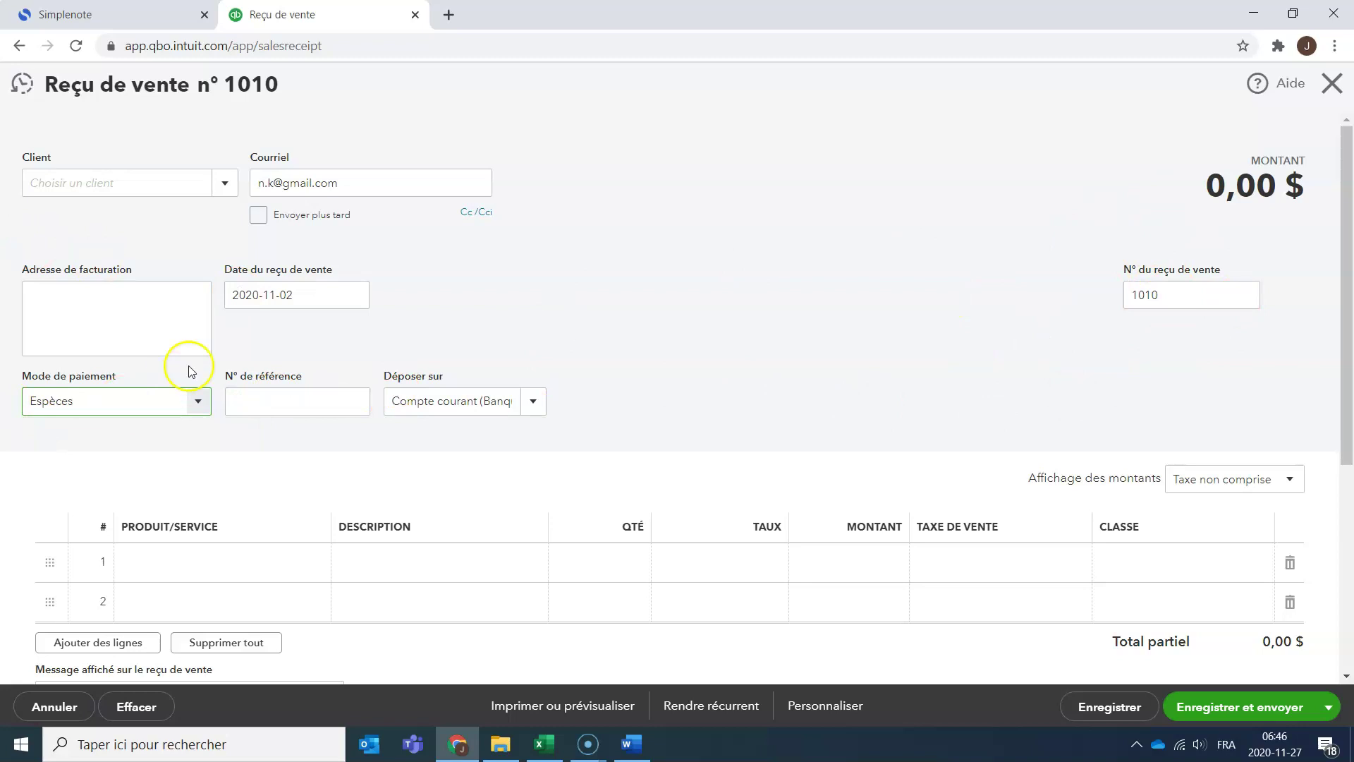
# From the first line's product/service list, start adding a new item.
pyautogui.scroll(-3, 160, 483)
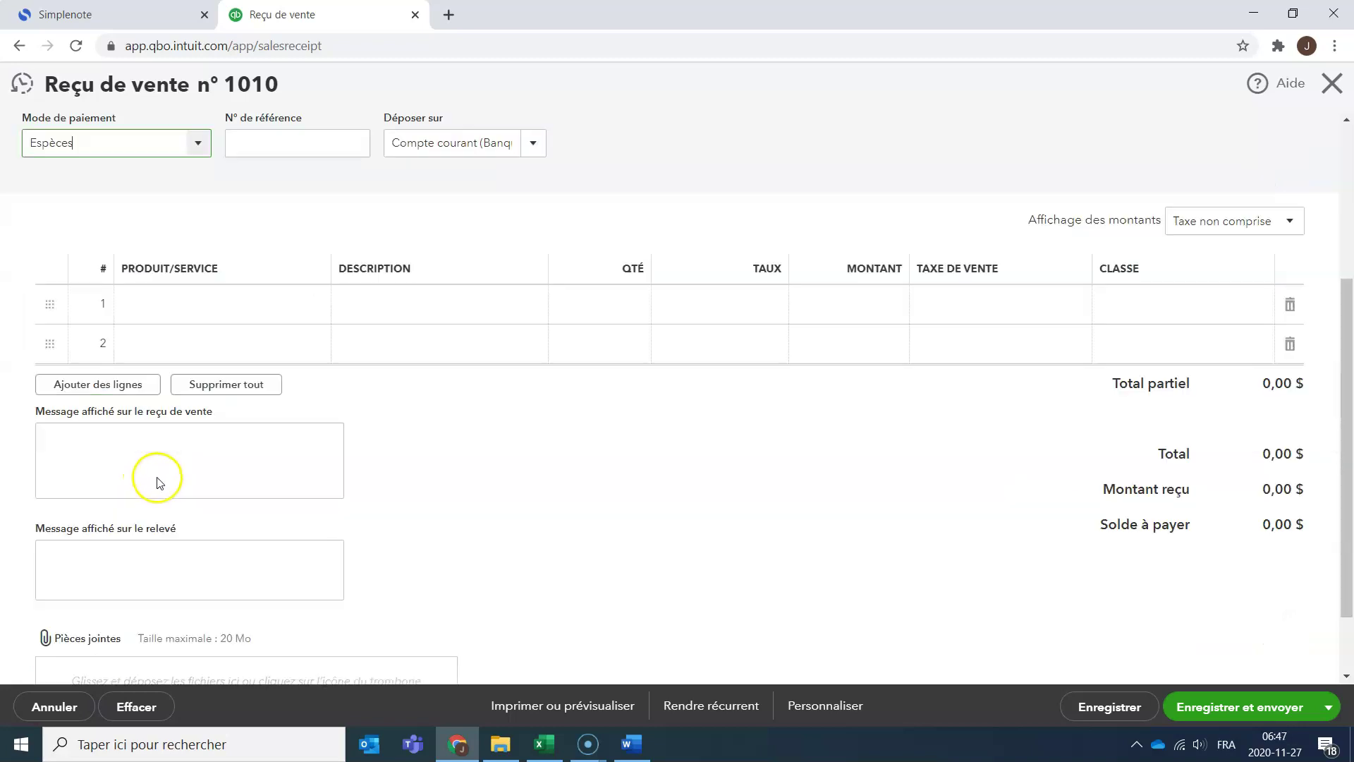
pyautogui.scroll(-1, 160, 483)
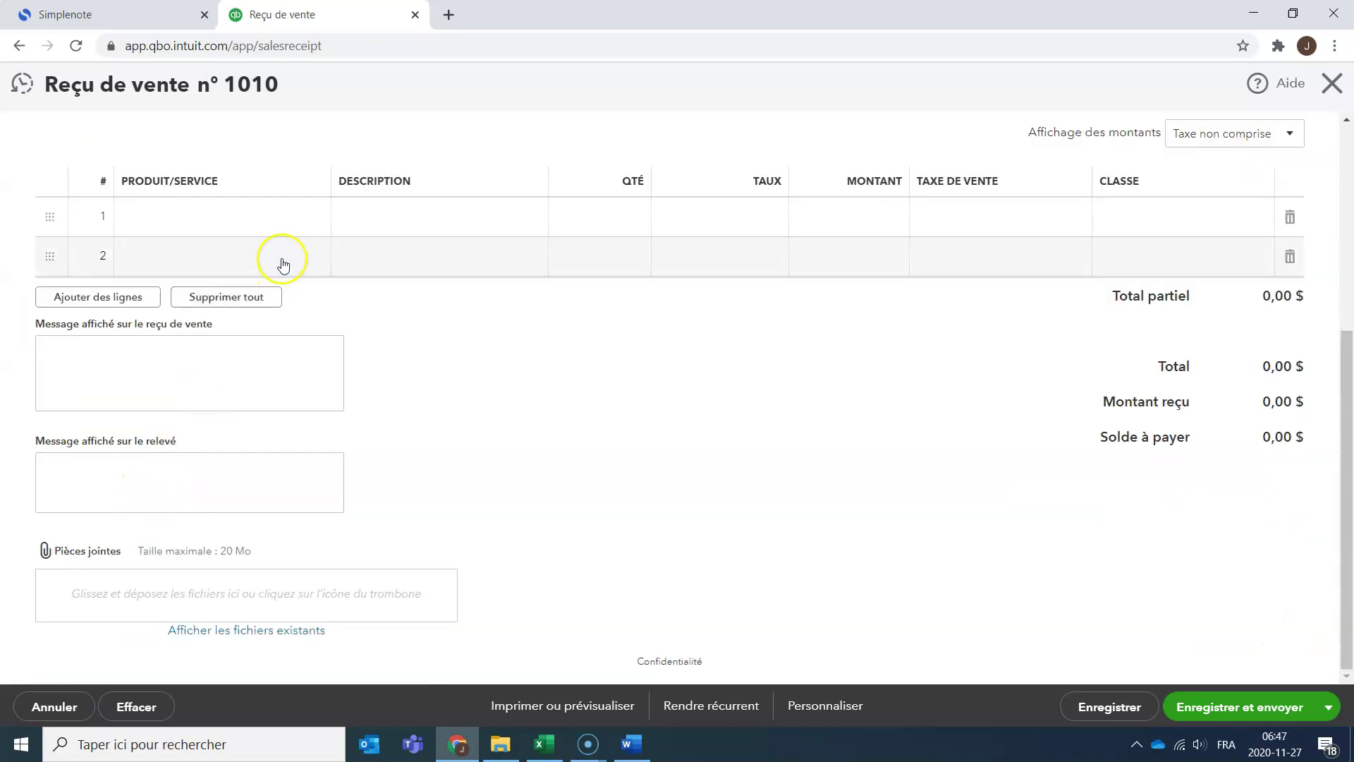
pyautogui.click(306, 216)
pyautogui.click(313, 221)
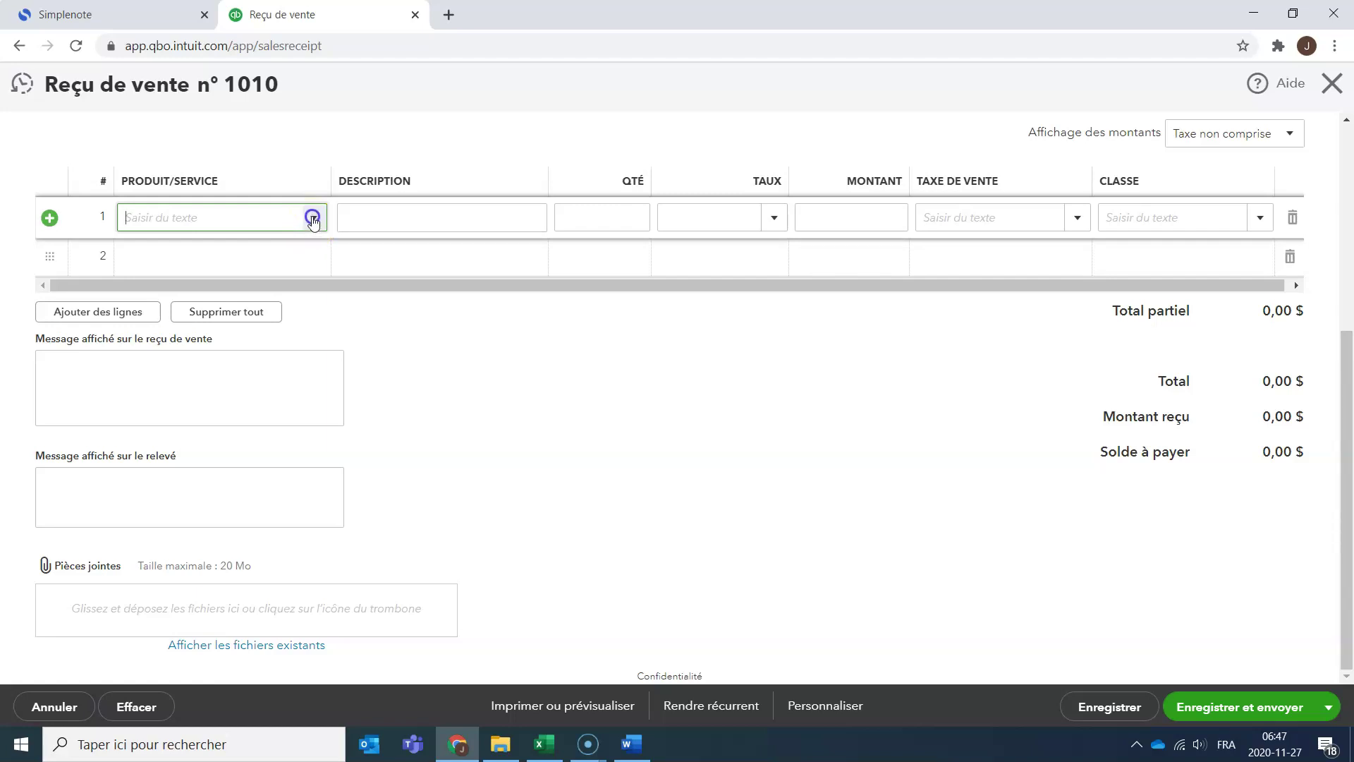
pyautogui.click(312, 220)
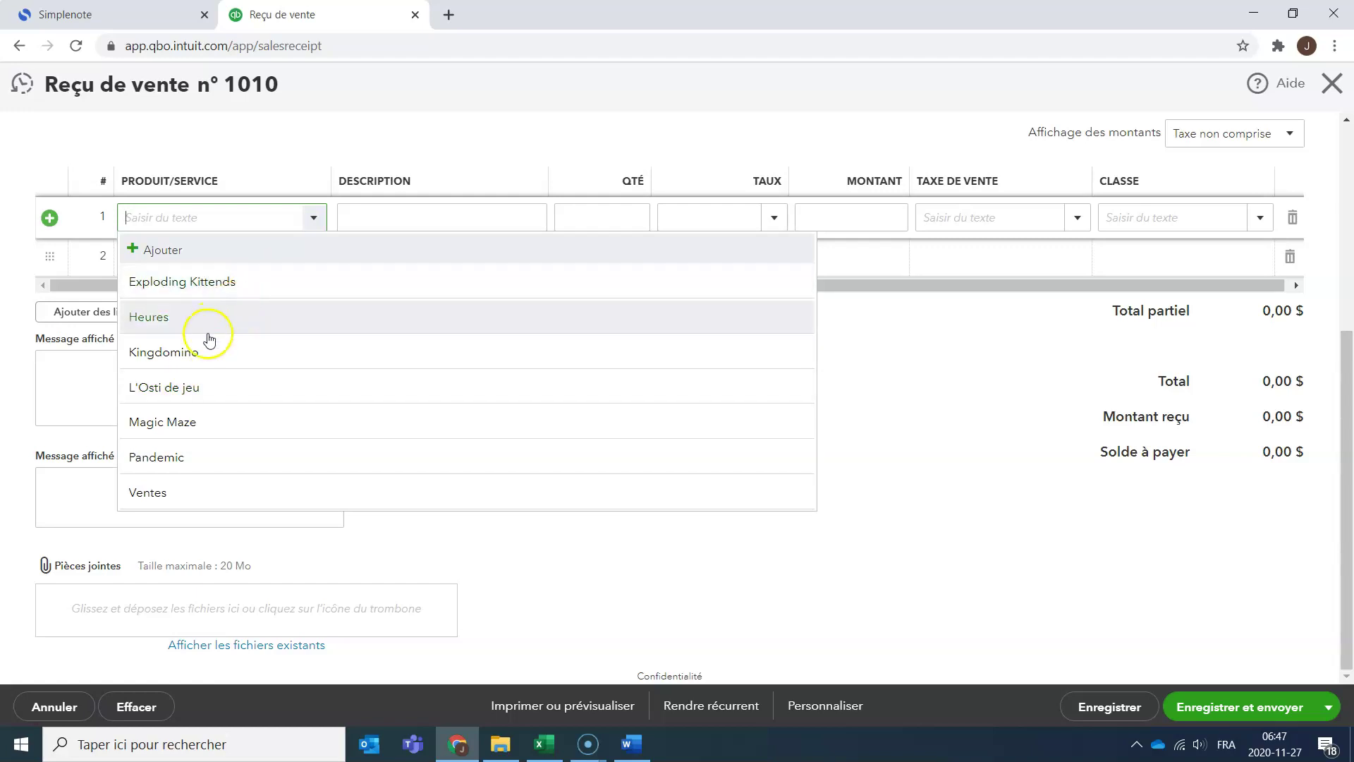
pyautogui.click(431, 400)
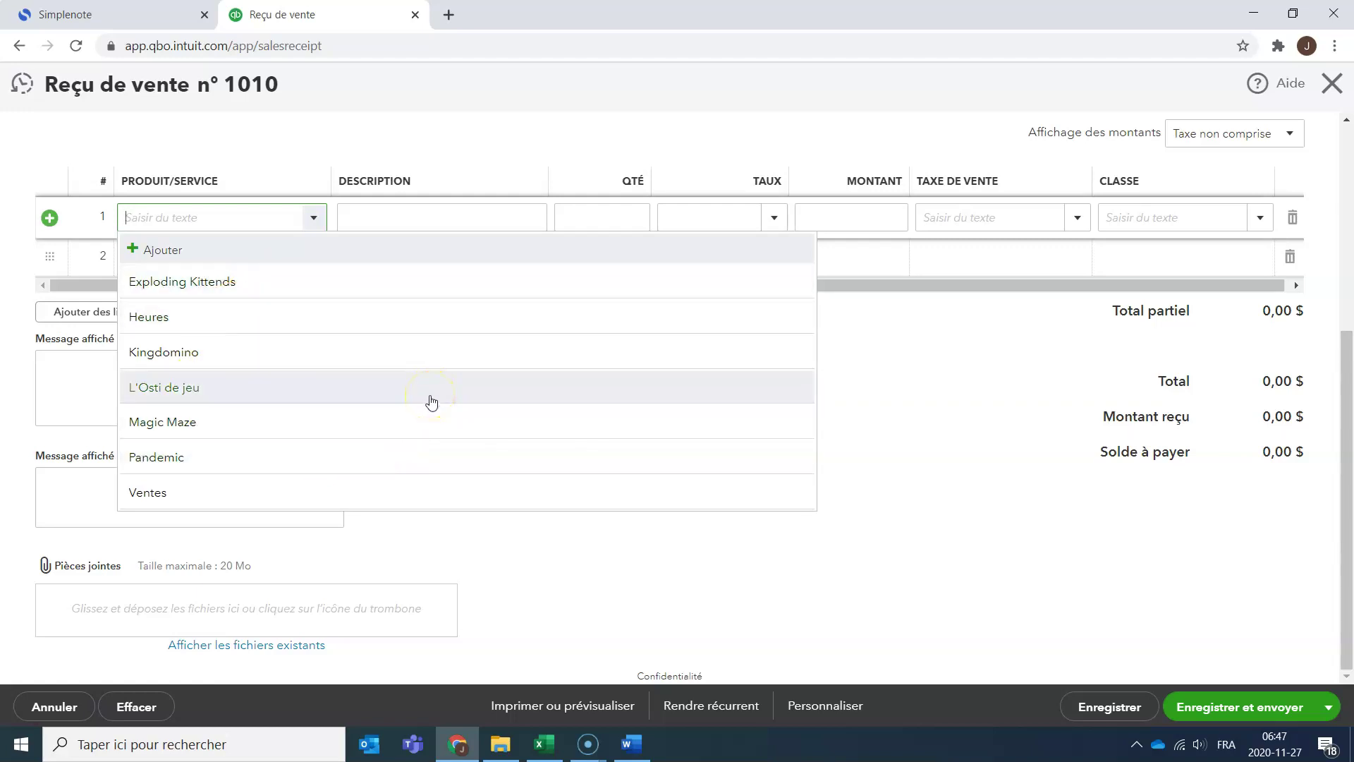
pyautogui.click(166, 249)
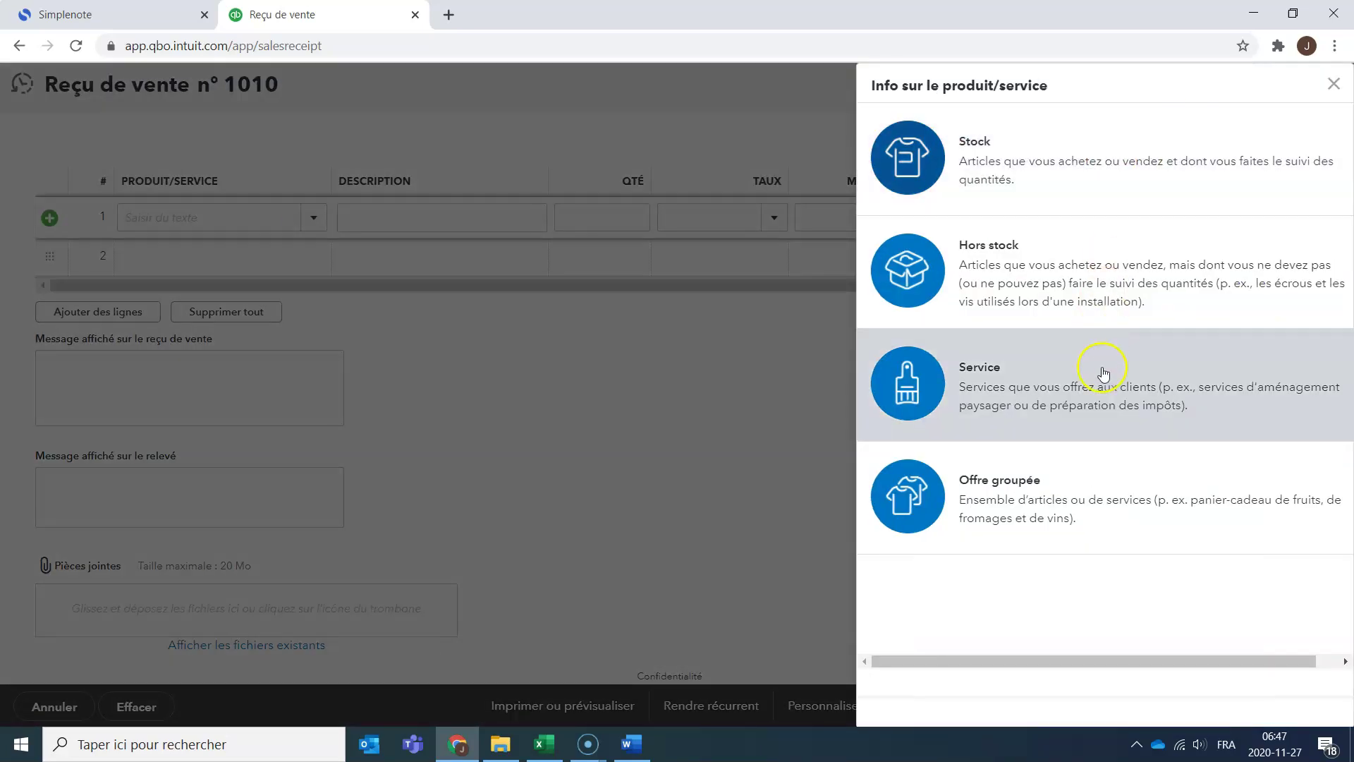
# Create Service item Location de jeux 7 jours with class Services de location de jeux.
pyautogui.click(991, 395)
pyautogui.click(964, 199)
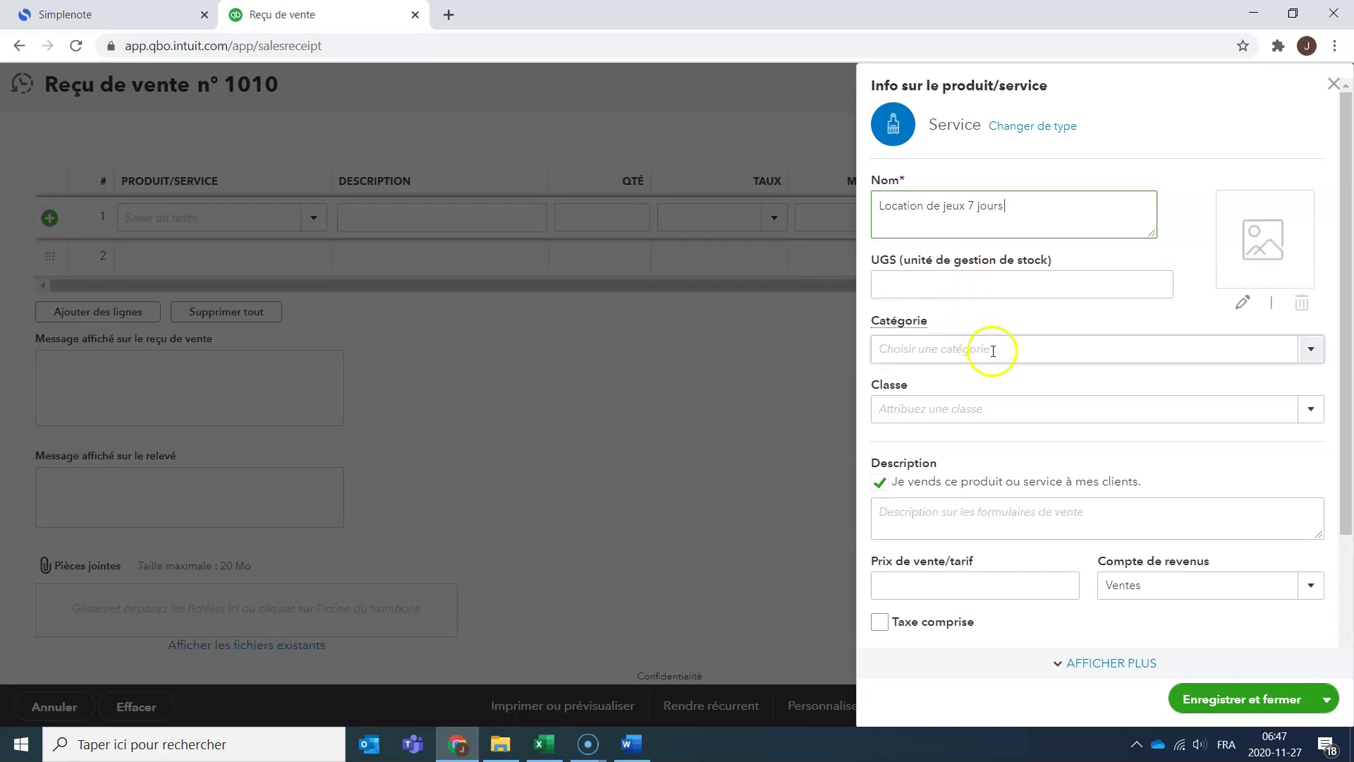
pyautogui.click(1308, 360)
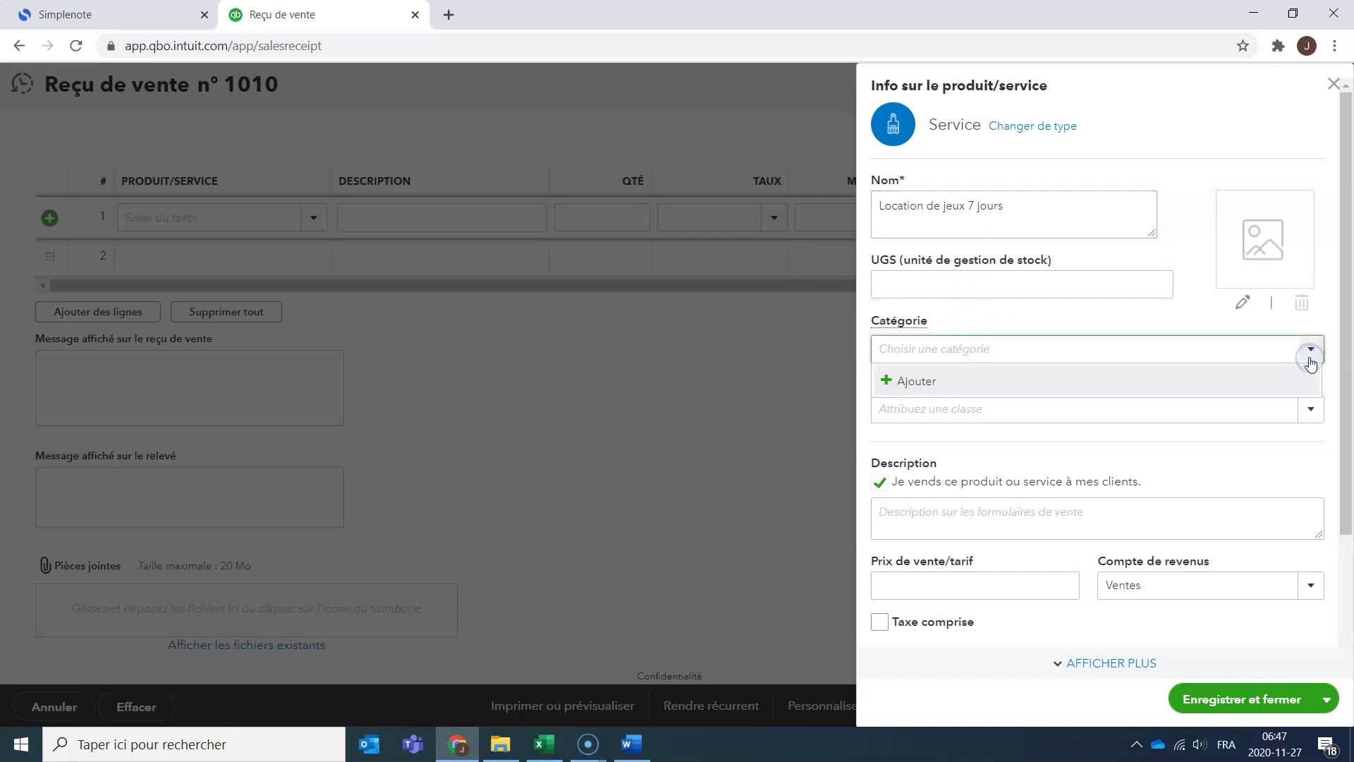
pyautogui.click(1265, 448)
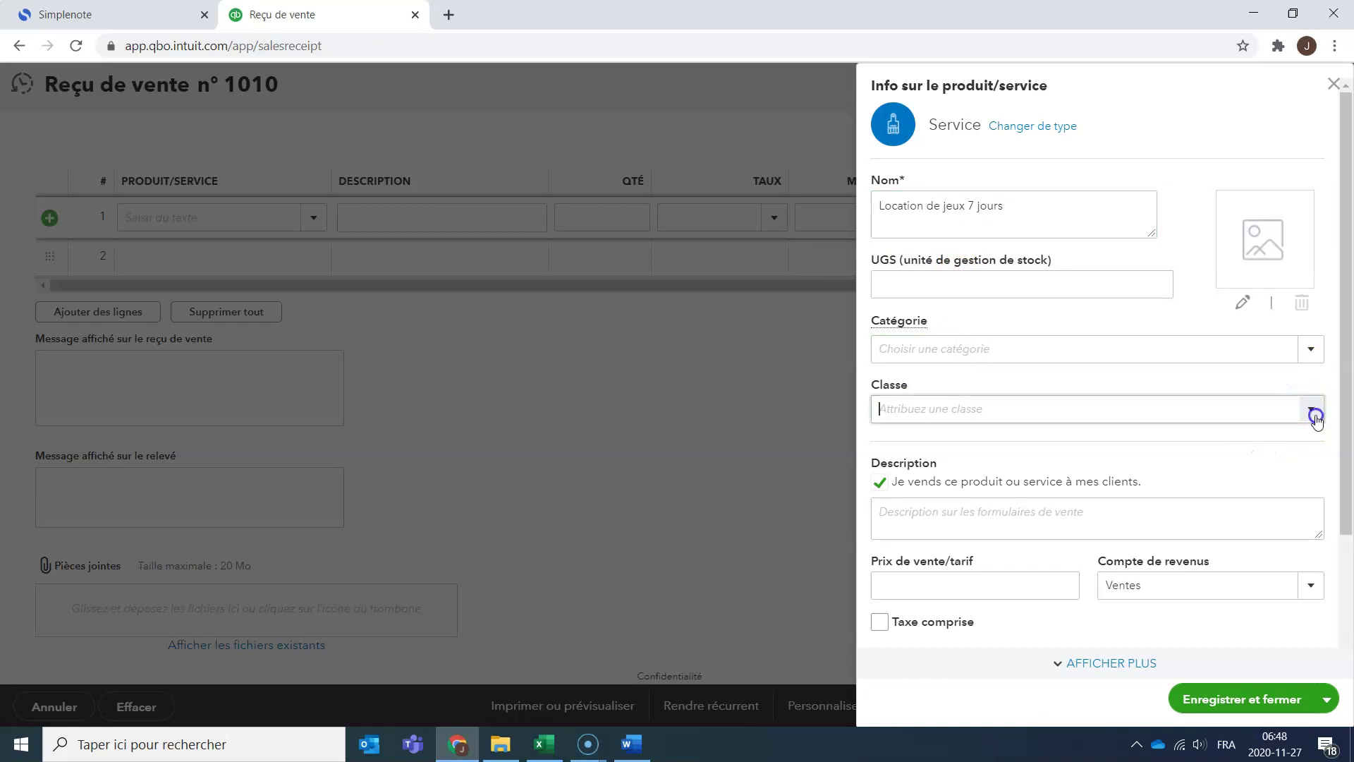
pyautogui.click(1311, 411)
pyautogui.click(1223, 551)
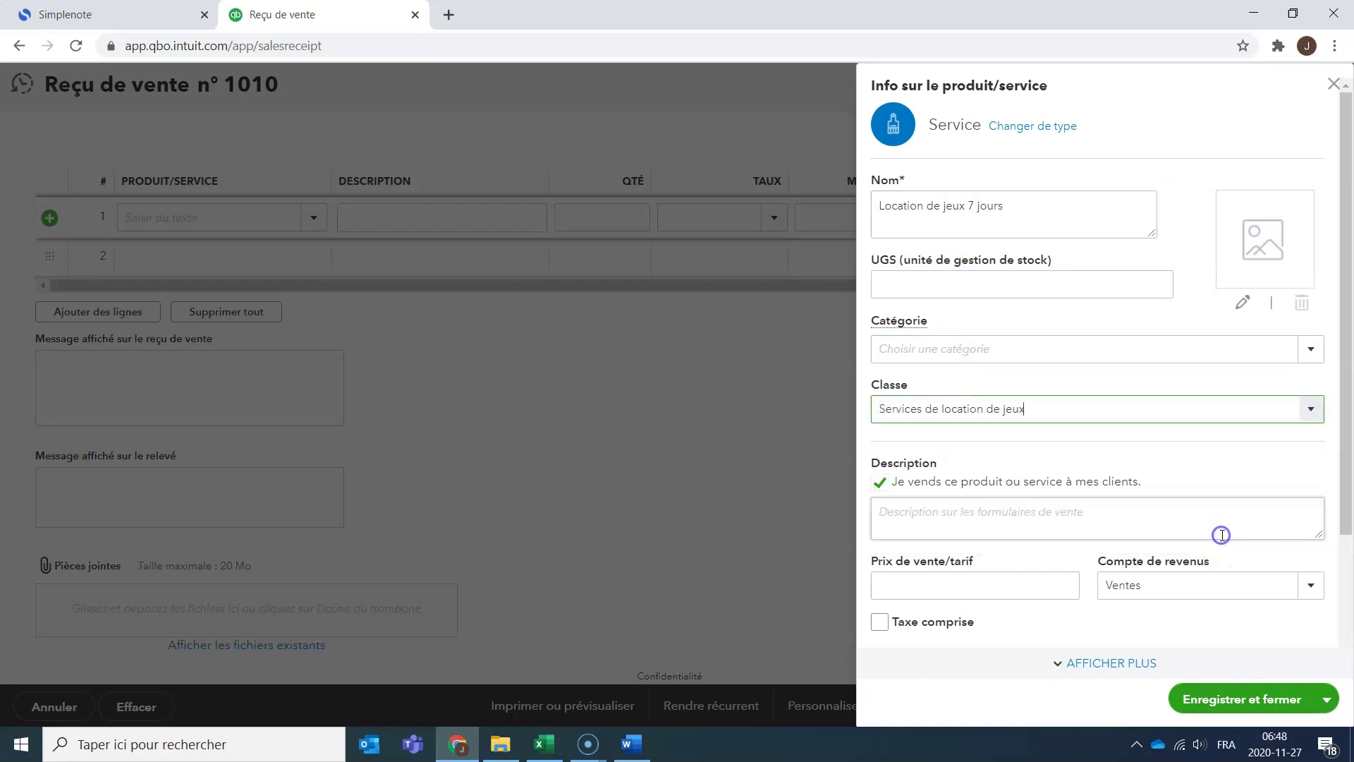
pyautogui.click(1179, 517)
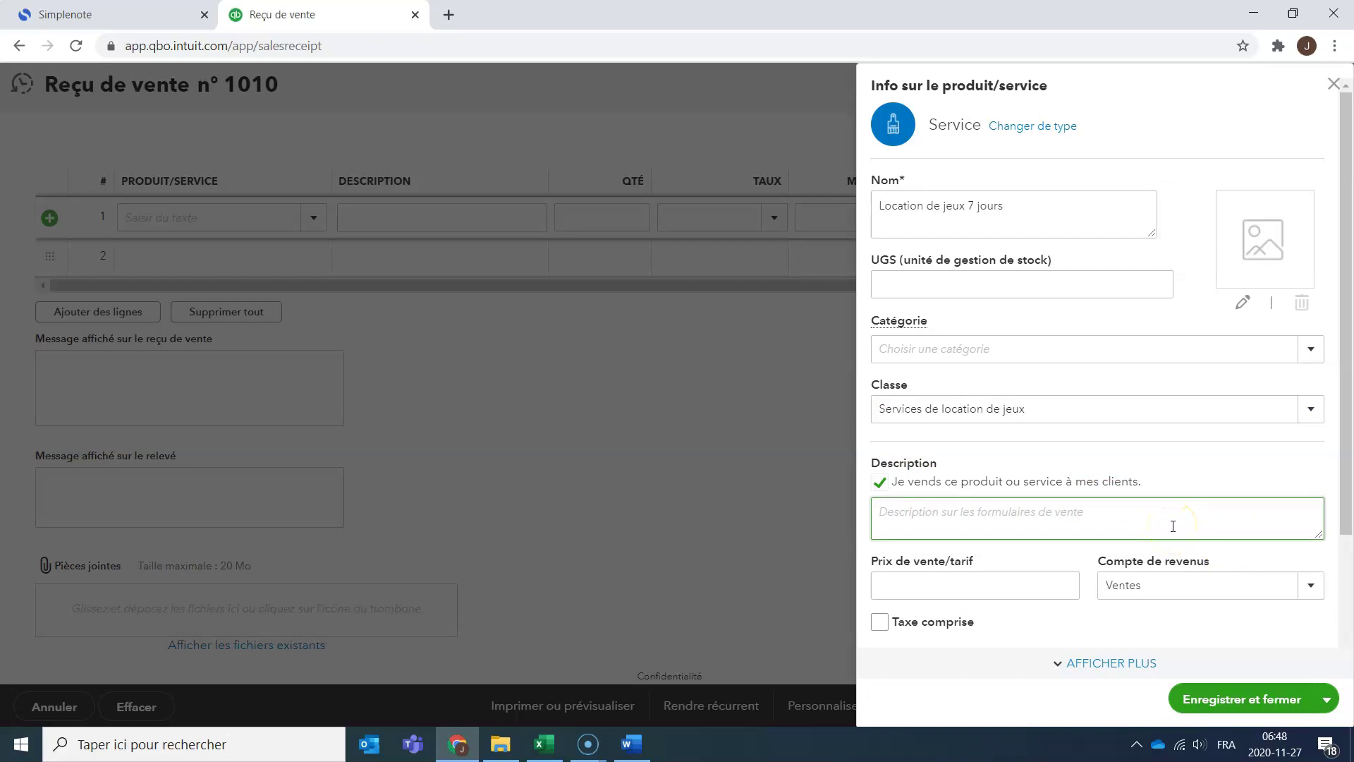
pyautogui.scroll(-3, 1052, 438)
pyautogui.click(1033, 426)
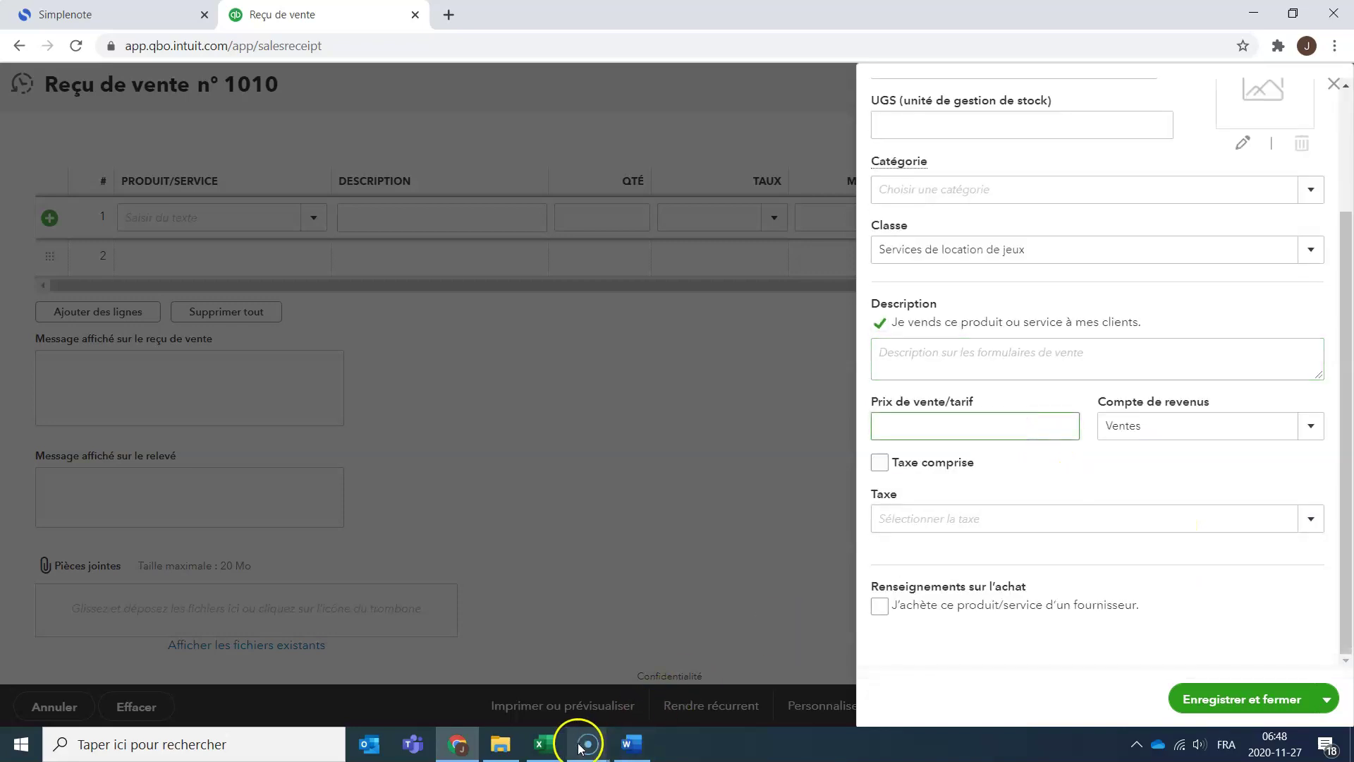
pyautogui.click(543, 744)
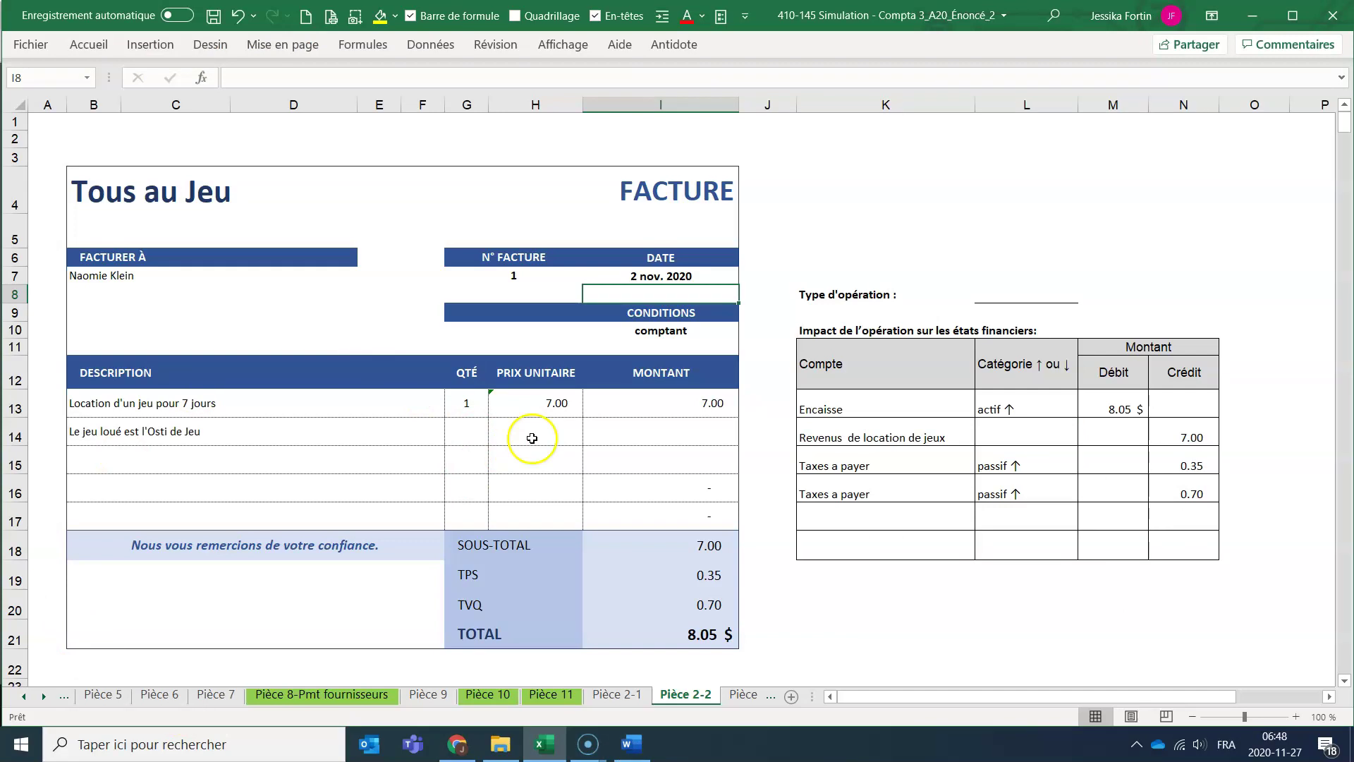
# Price the service at 7, post to Revenus de location de jeux, tax TPS/TVQ QC - 9,975, save.
pyautogui.hotkey('alt', 'Tab')
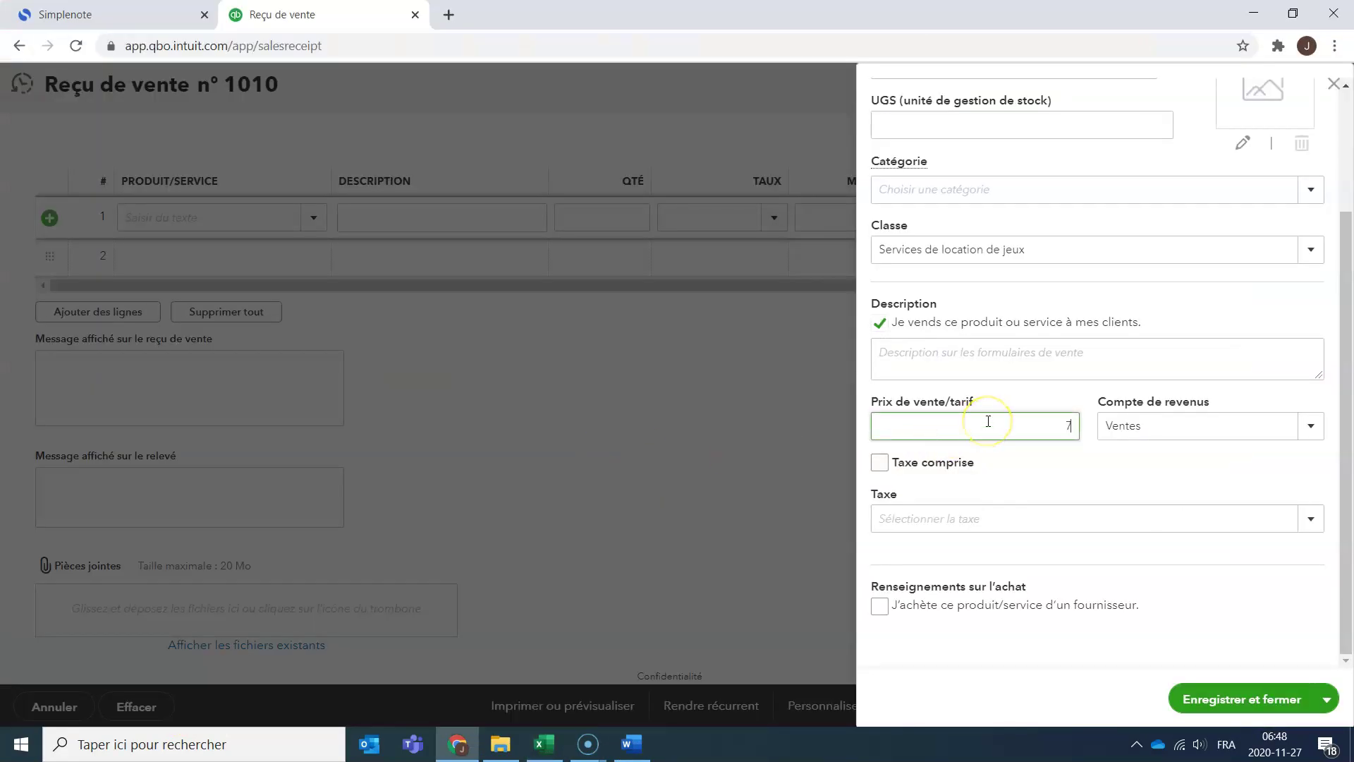
pyautogui.write('7')
pyautogui.click(1312, 426)
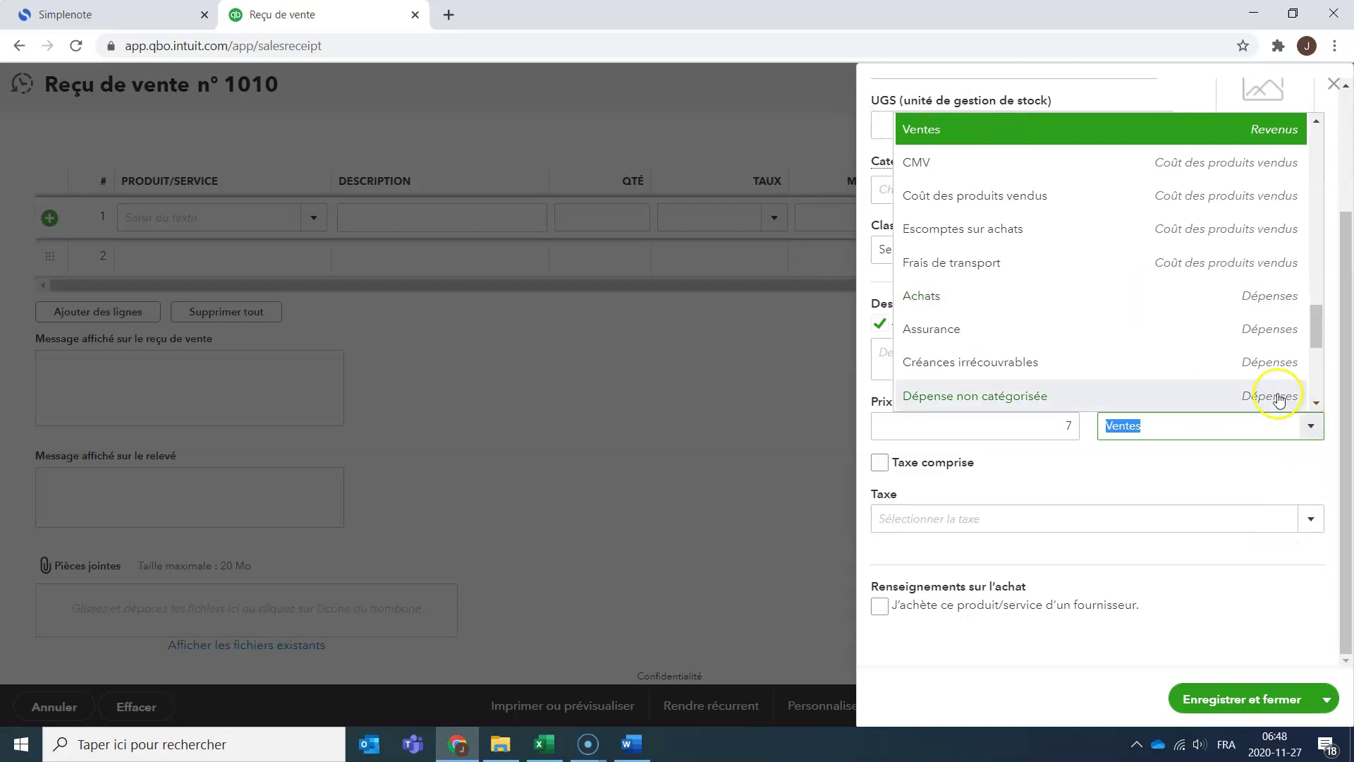
pyautogui.moveTo(1316, 339); pyautogui.dragTo(1317, 309)
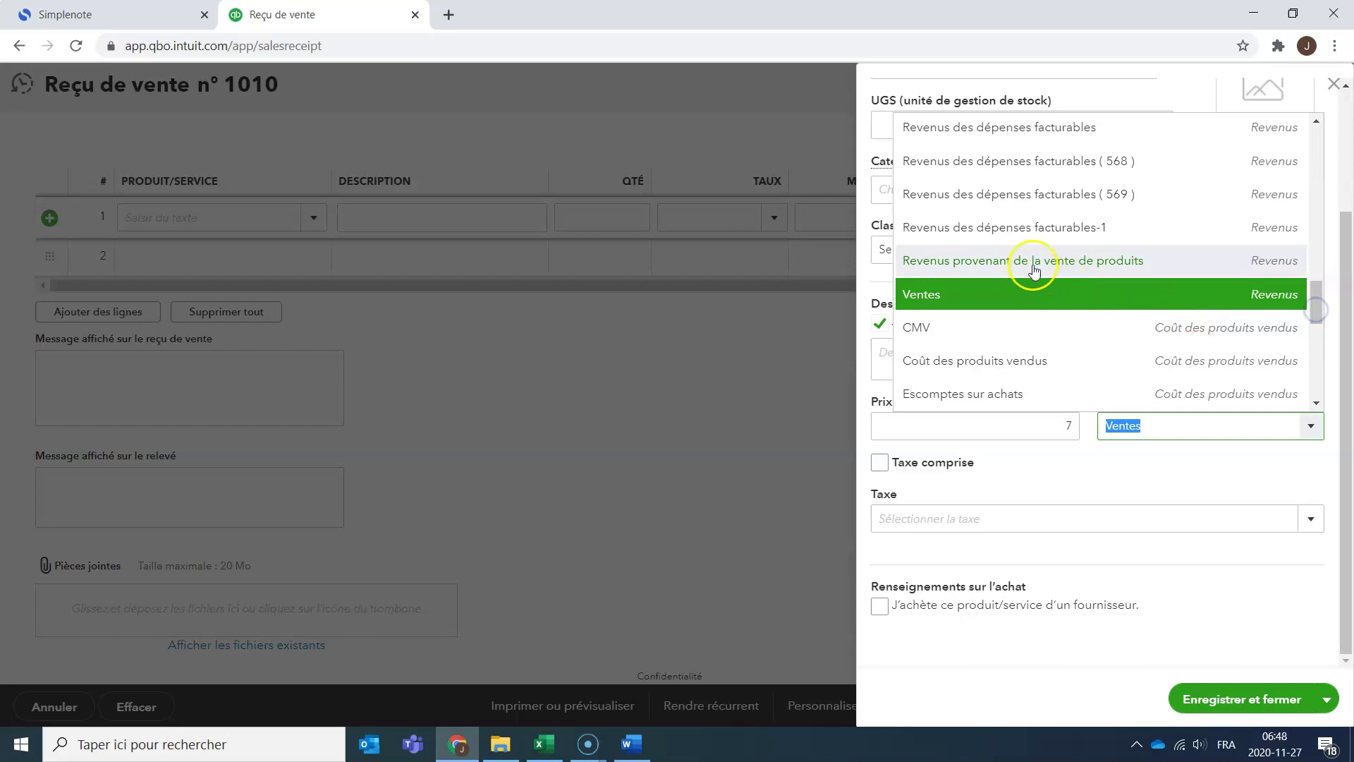
pyautogui.scroll(3, 1037, 222)
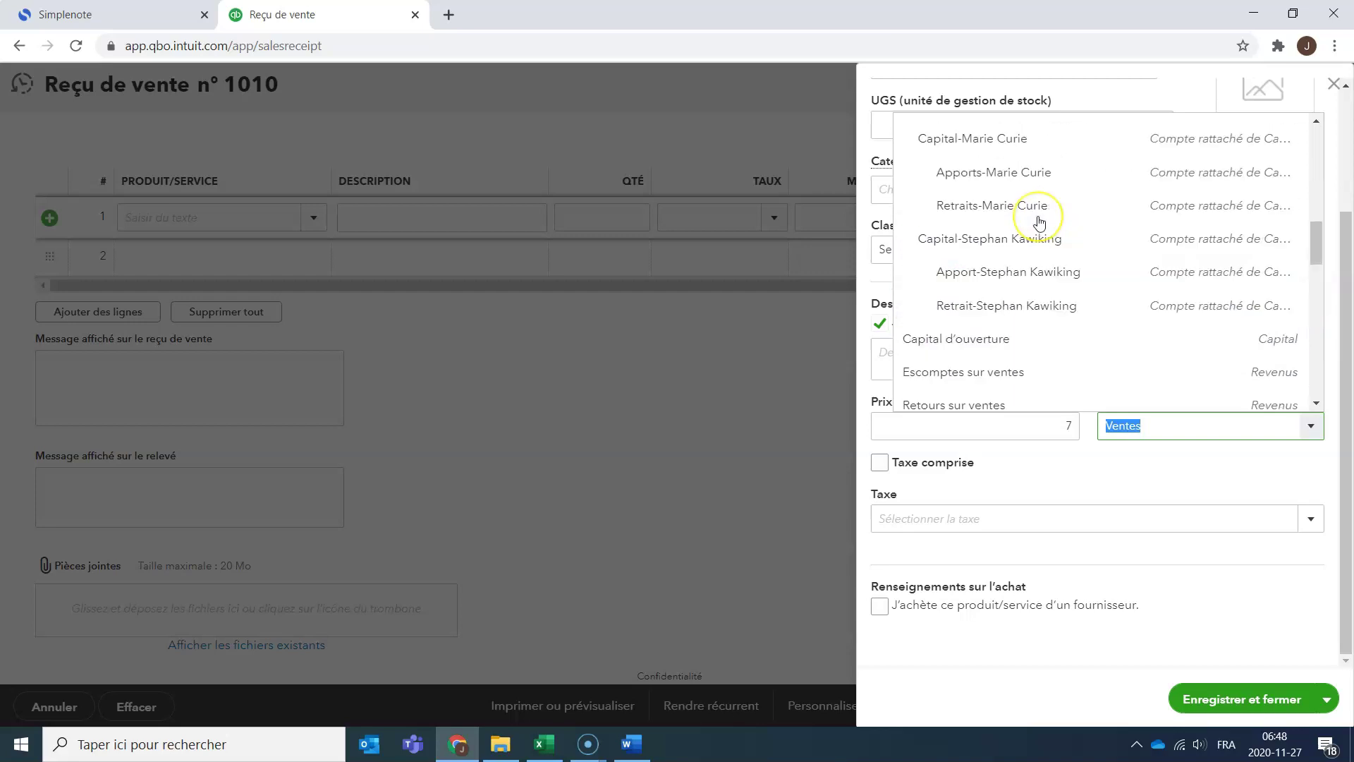
pyautogui.scroll(-3, 1040, 223)
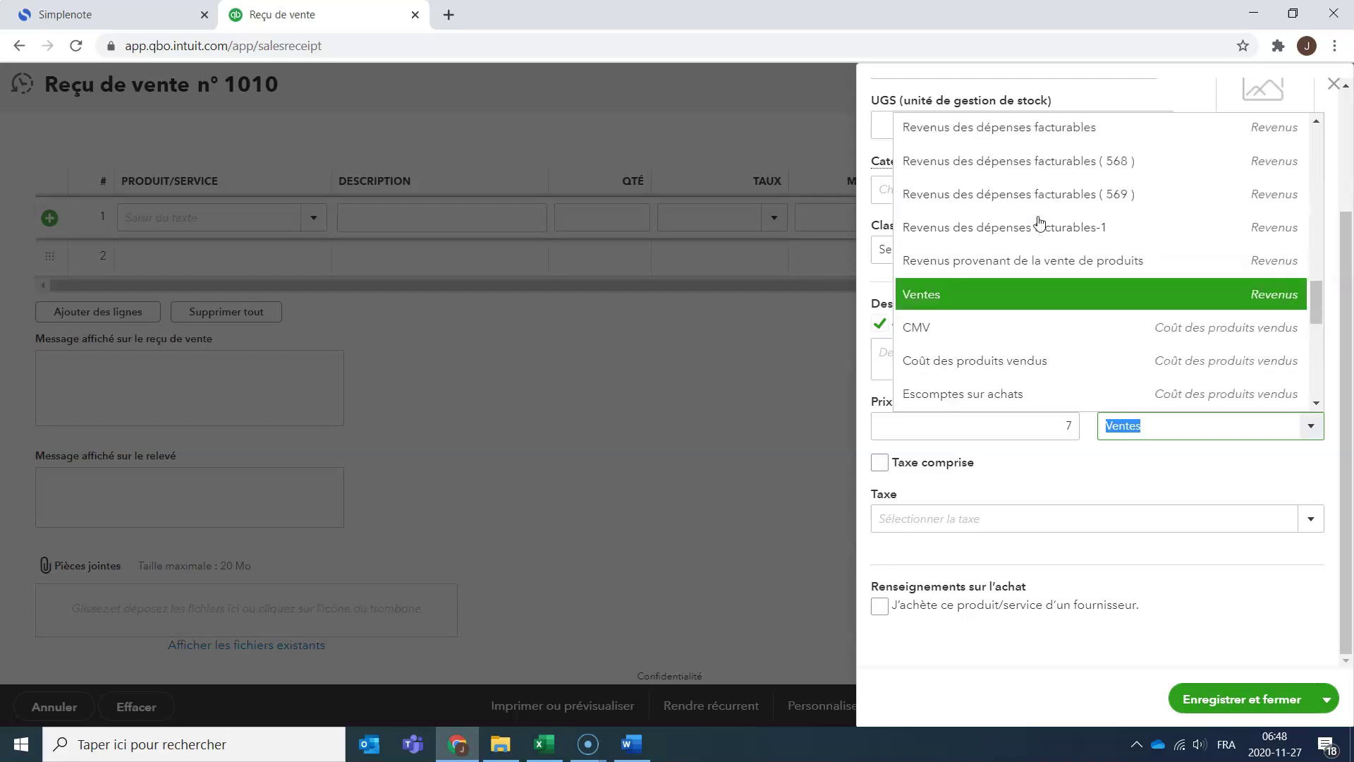
pyautogui.click(1317, 123)
pyautogui.click(1317, 124)
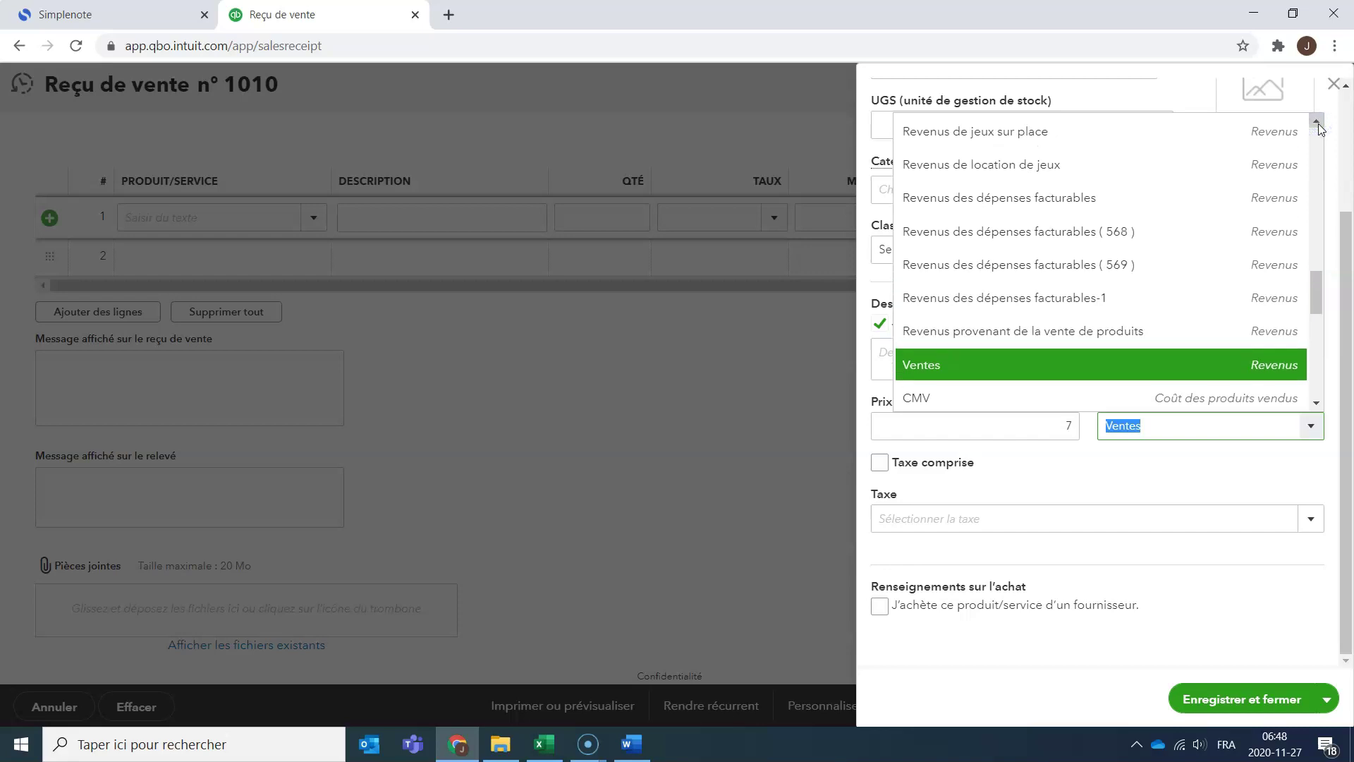
pyautogui.click(1116, 170)
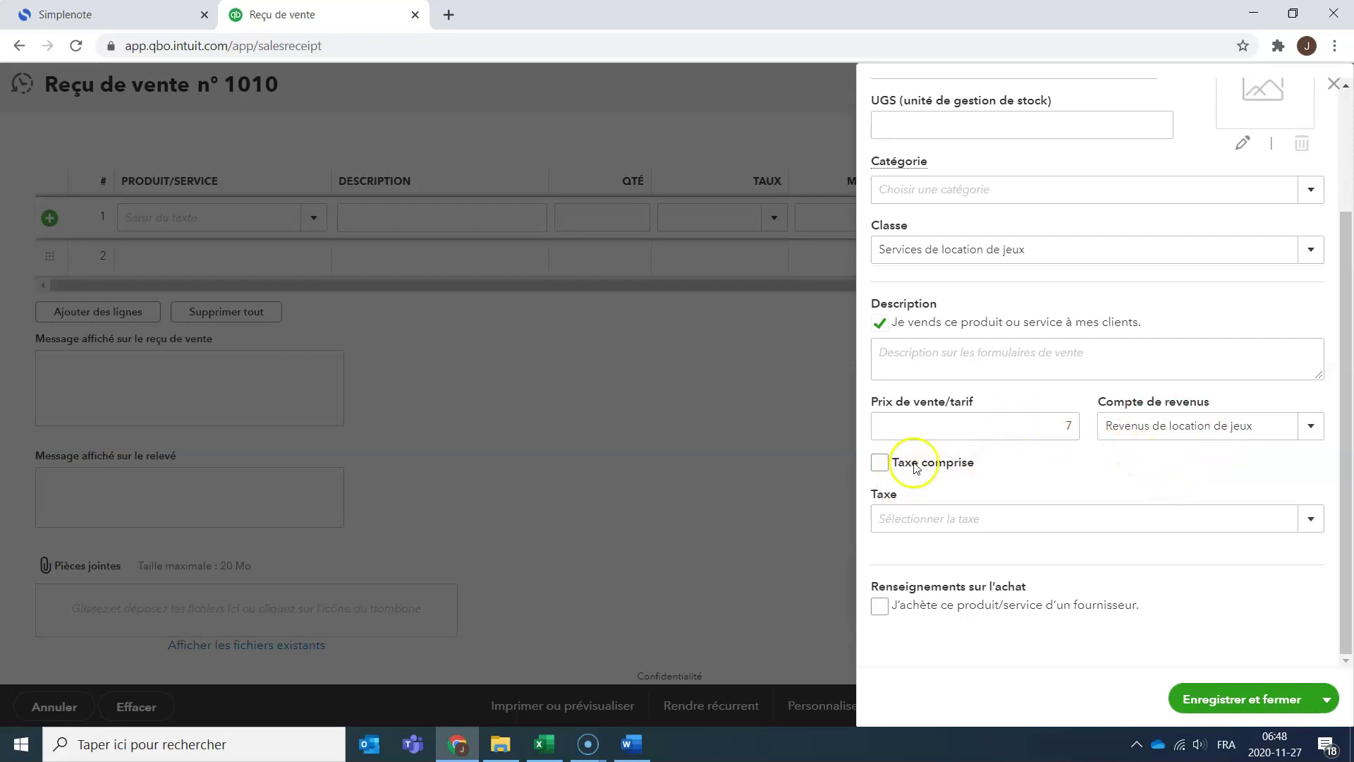
pyautogui.click(1310, 519)
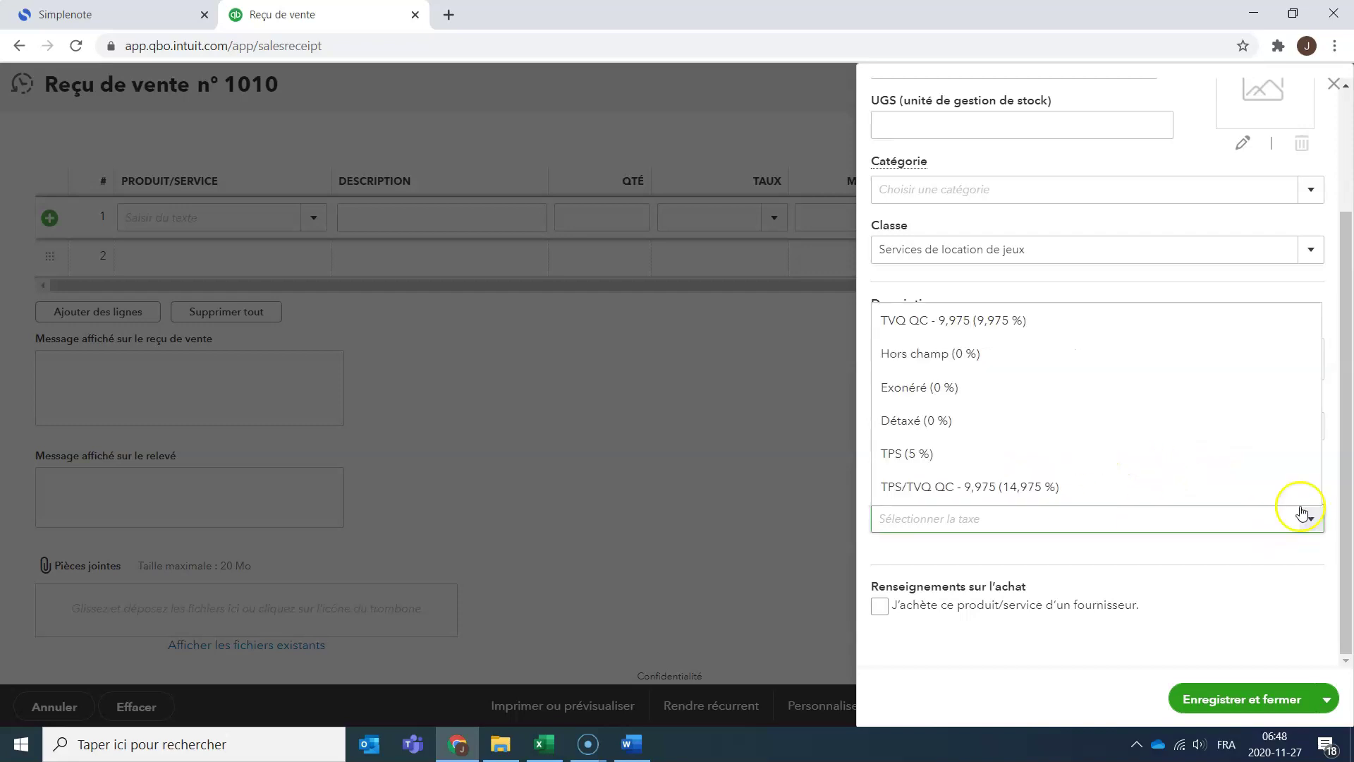
pyautogui.click(1269, 486)
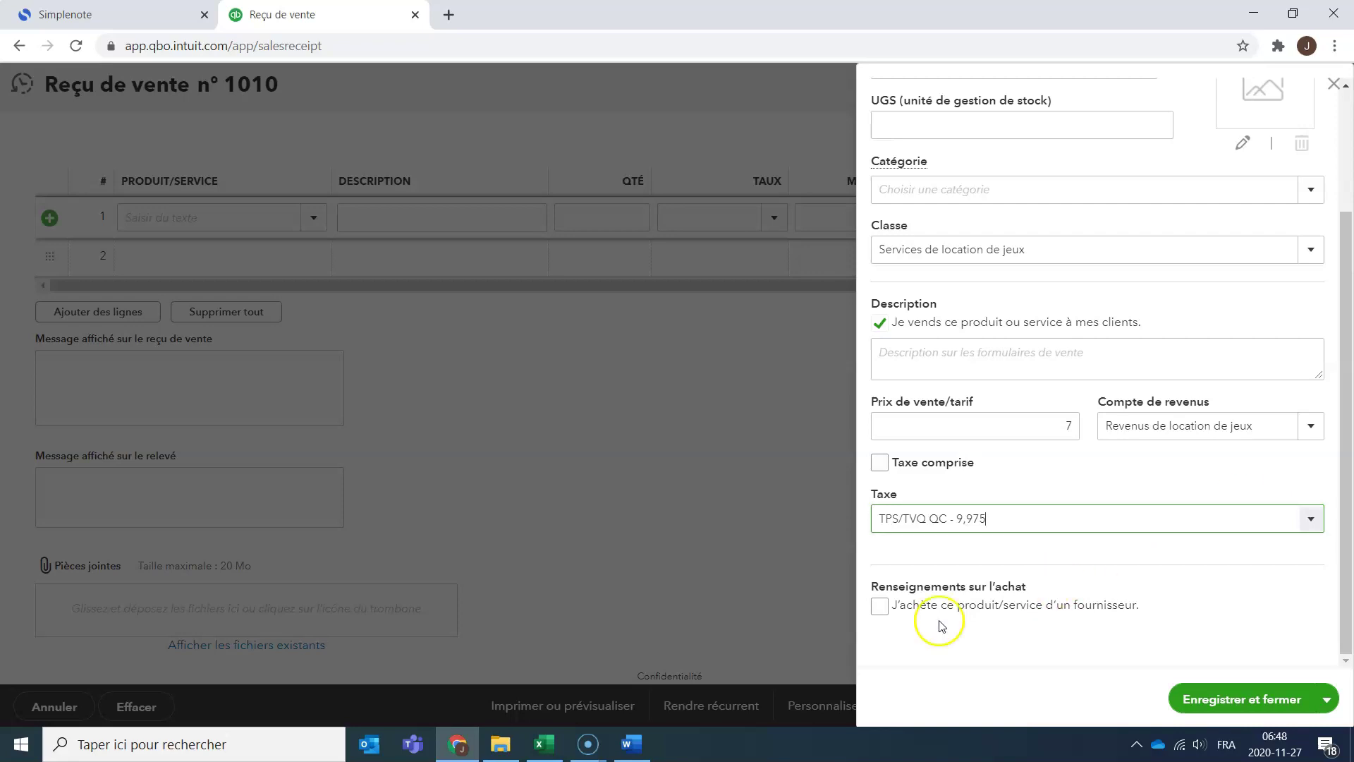
pyautogui.click(1261, 711)
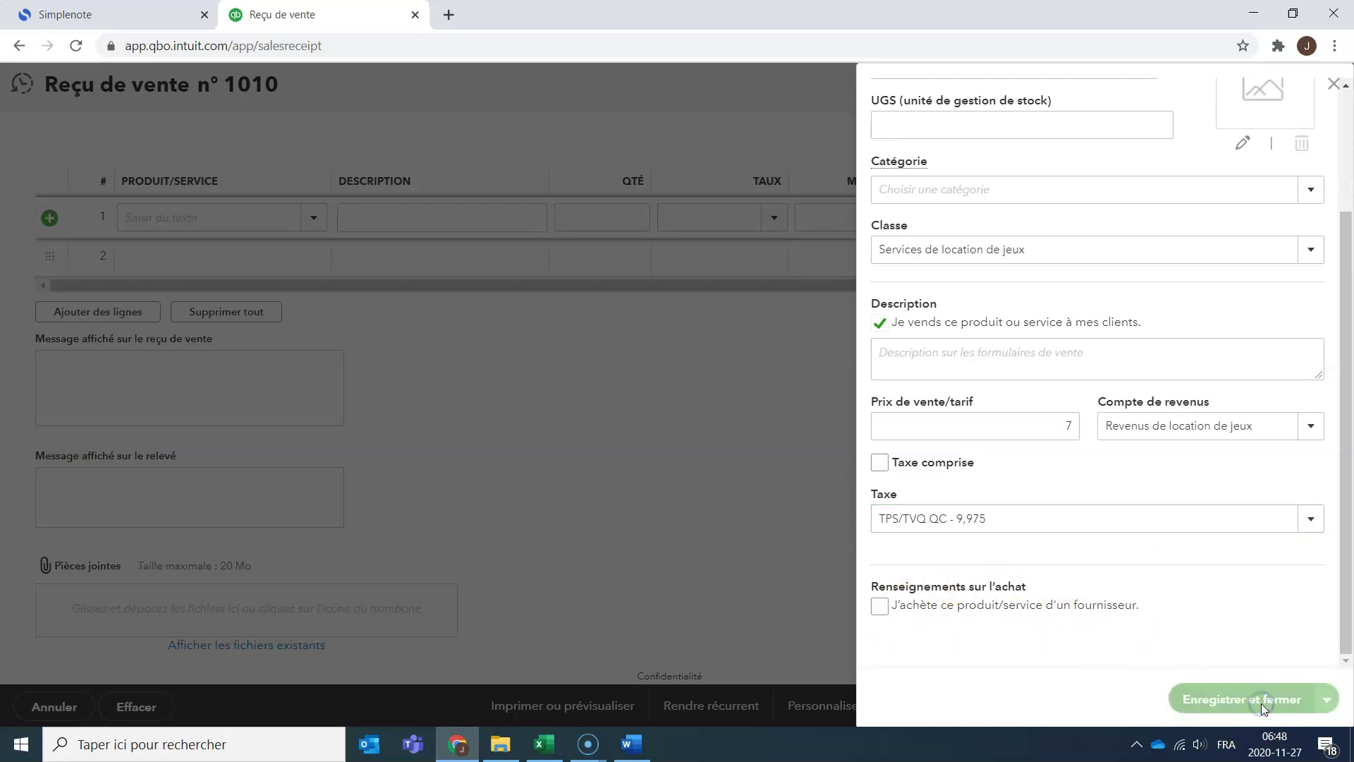
pyautogui.scroll(5, 499, 303)
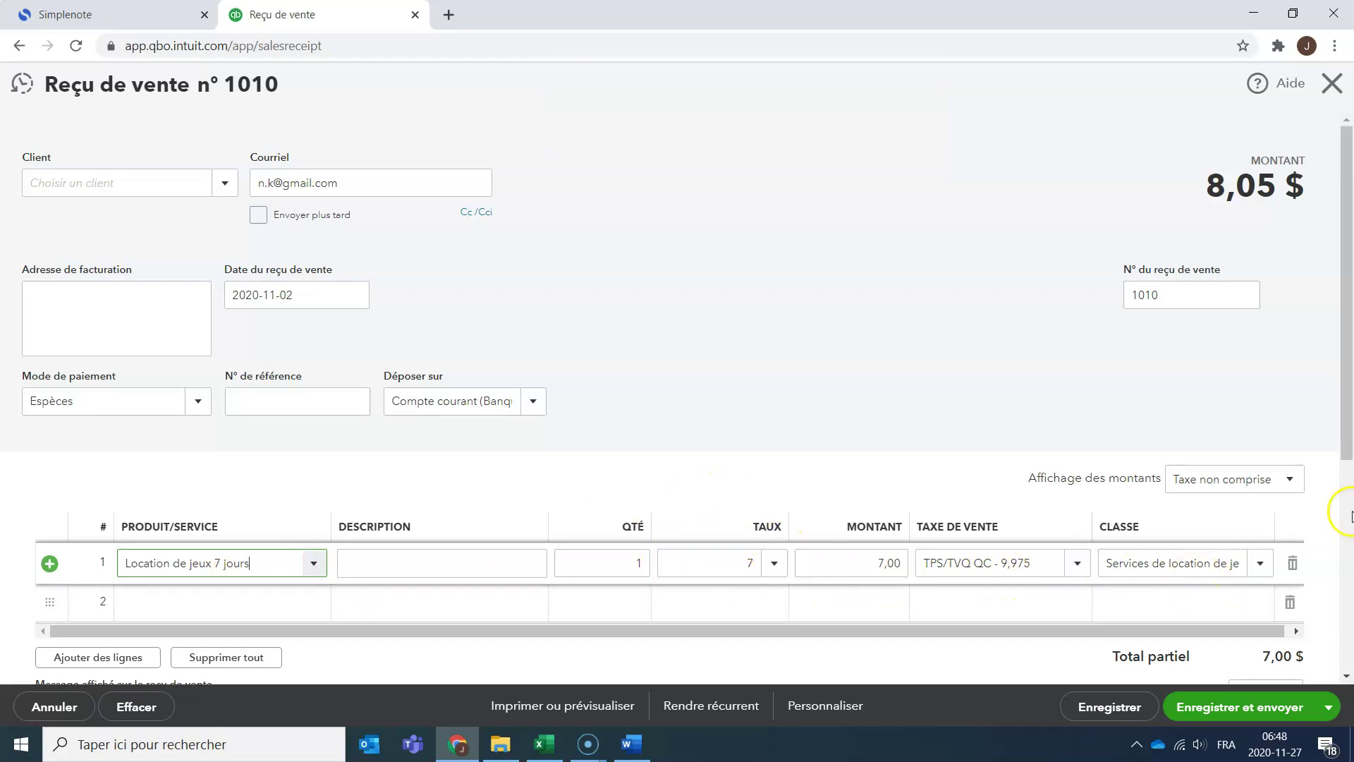
# Save receipt 1010 with its Location de jeux 7 jours line totalling 8,05 $.
pyautogui.scroll(-5, 1337, 507)
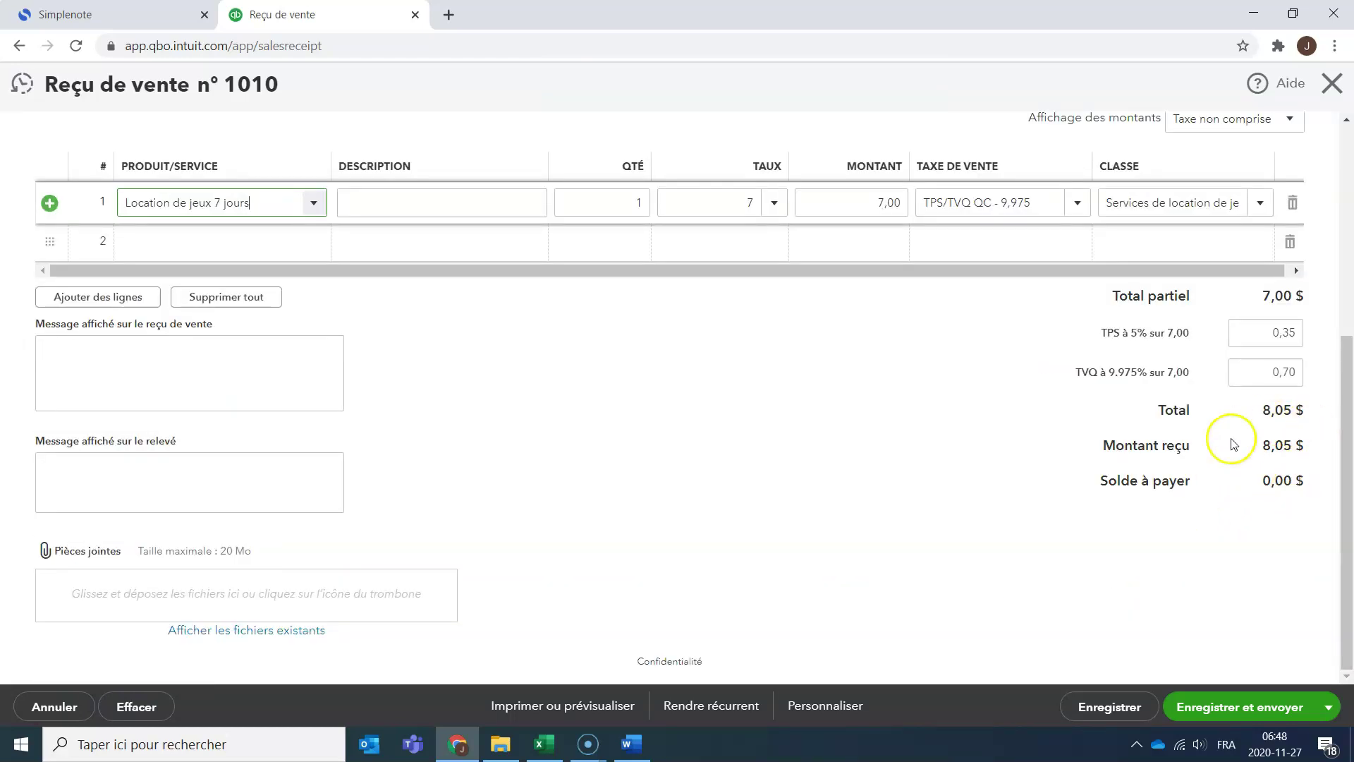
pyautogui.scroll(5, 751, 530)
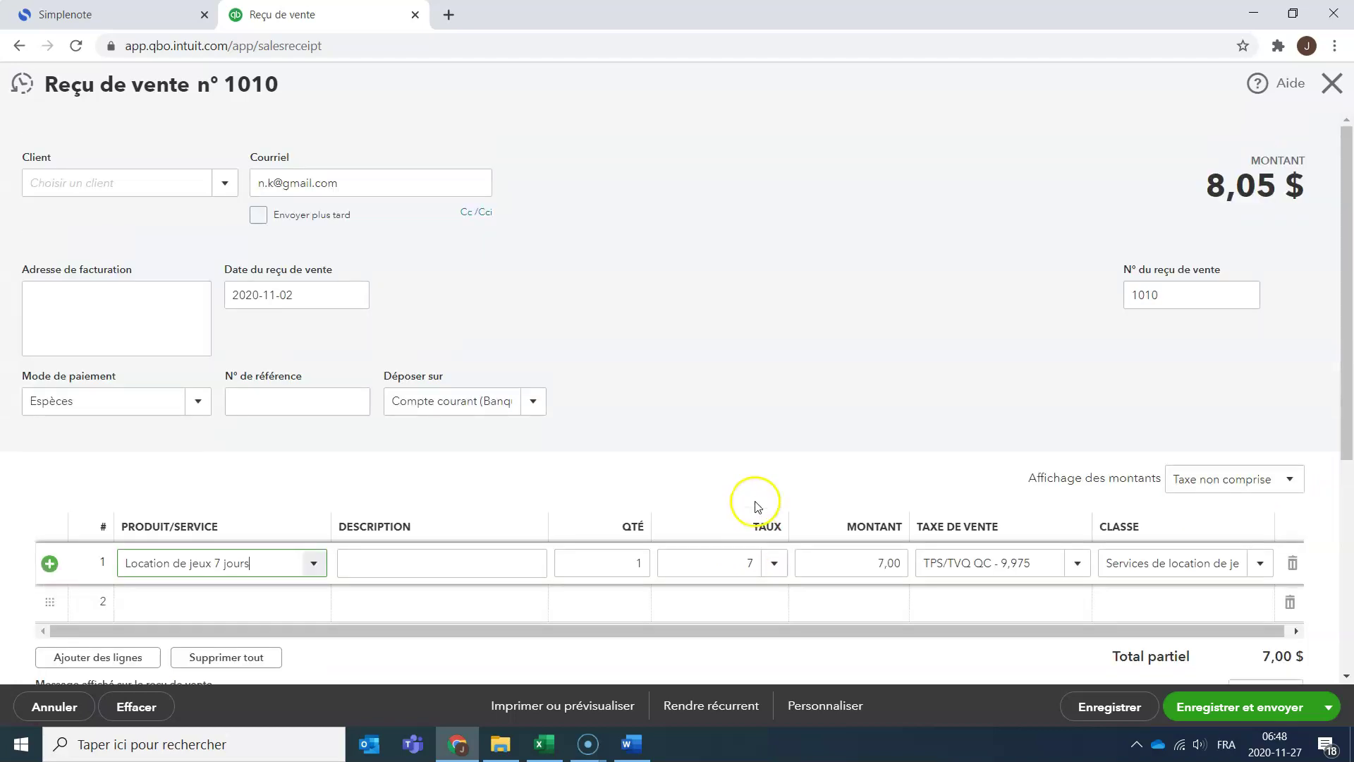
pyautogui.click(310, 561)
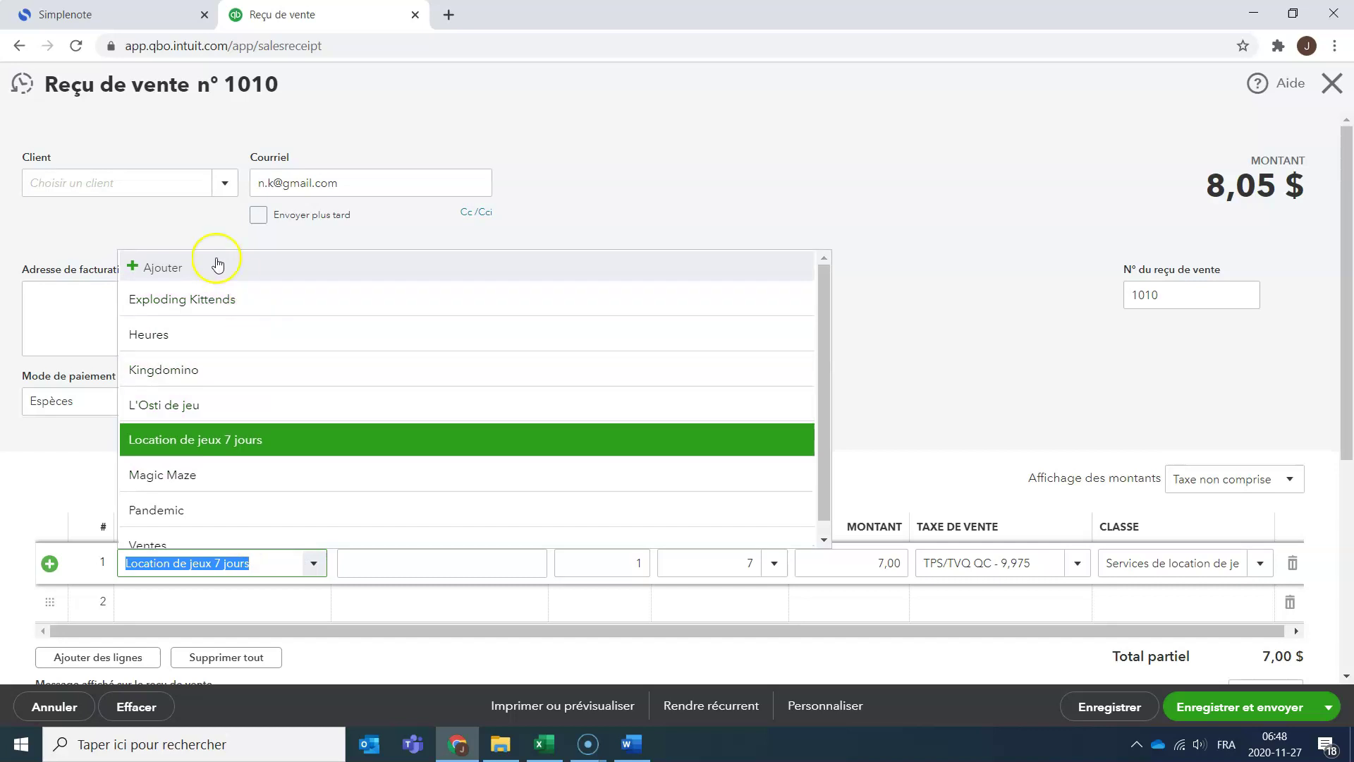
pyautogui.click(214, 267)
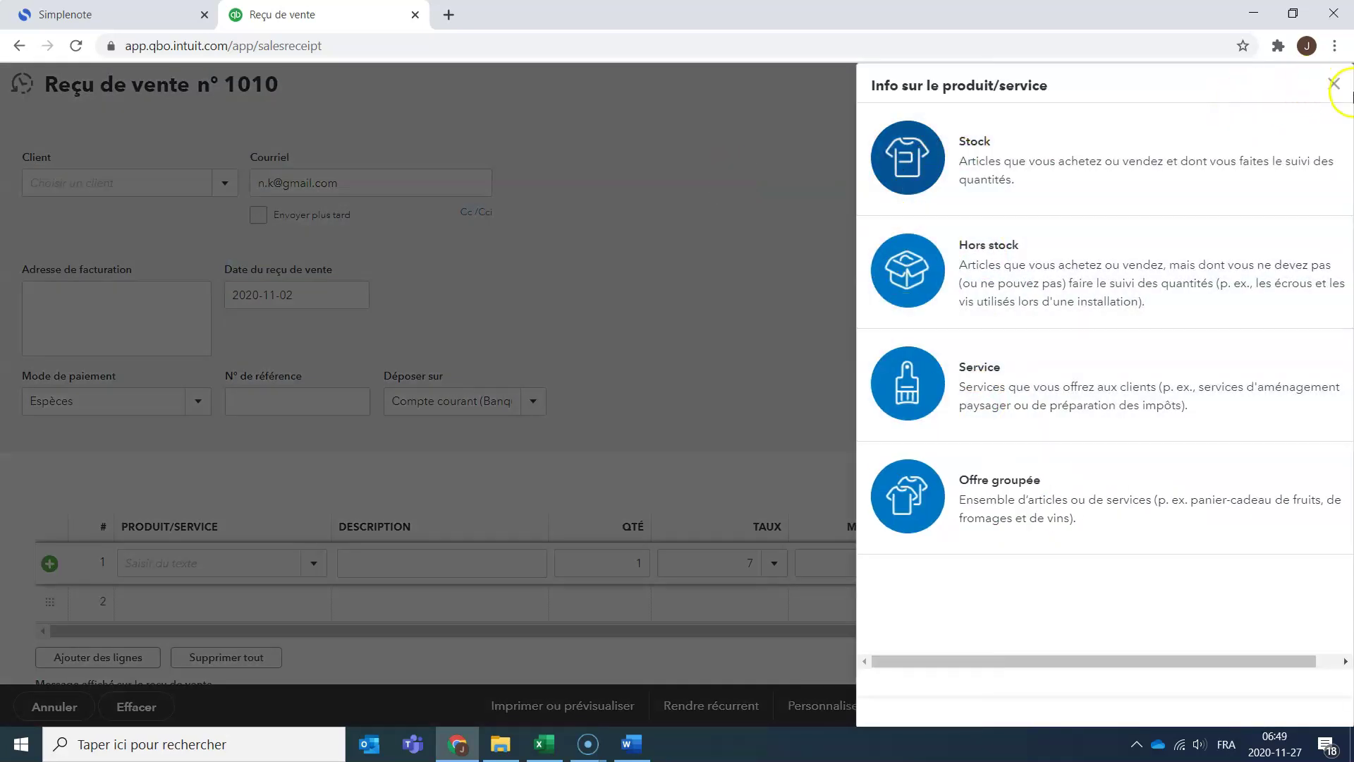
pyautogui.click(1333, 95)
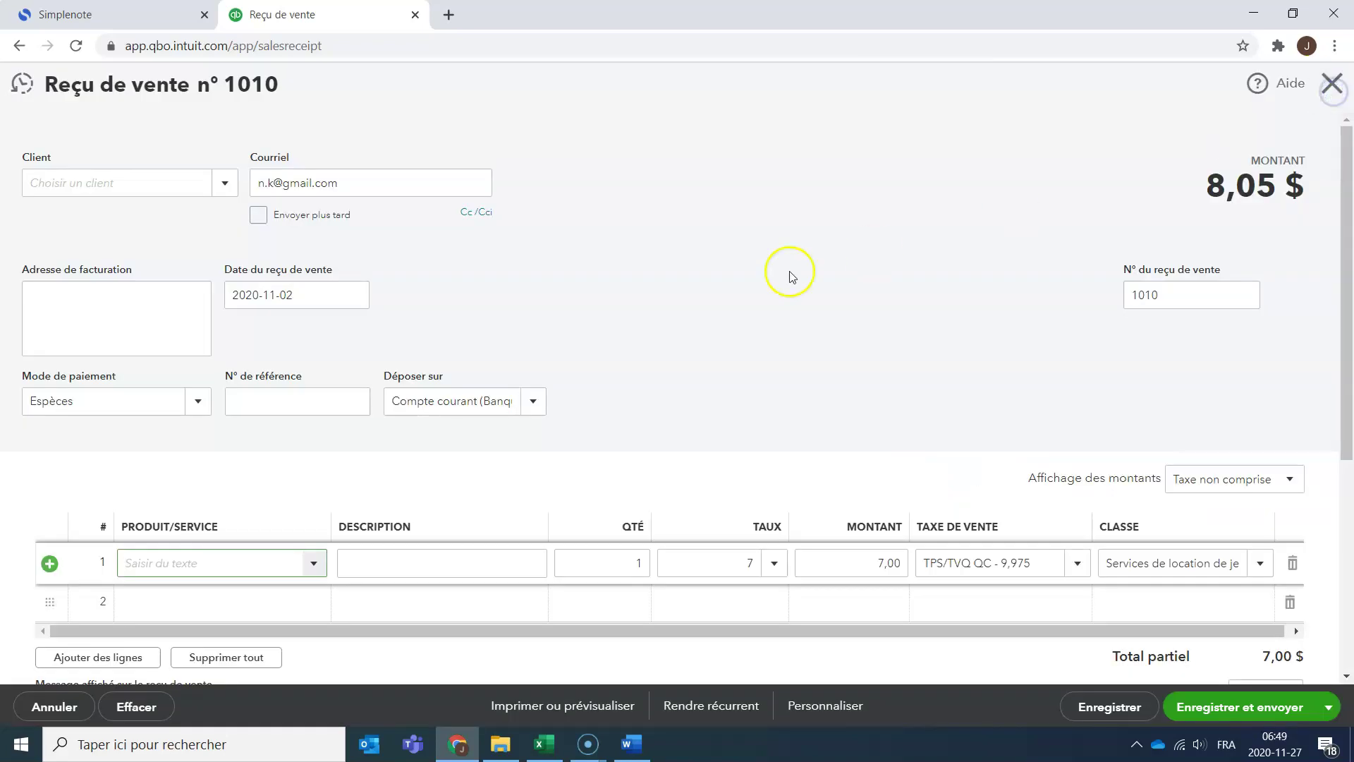
pyautogui.scroll(-3, 800, 318)
pyautogui.scroll(-2, 800, 317)
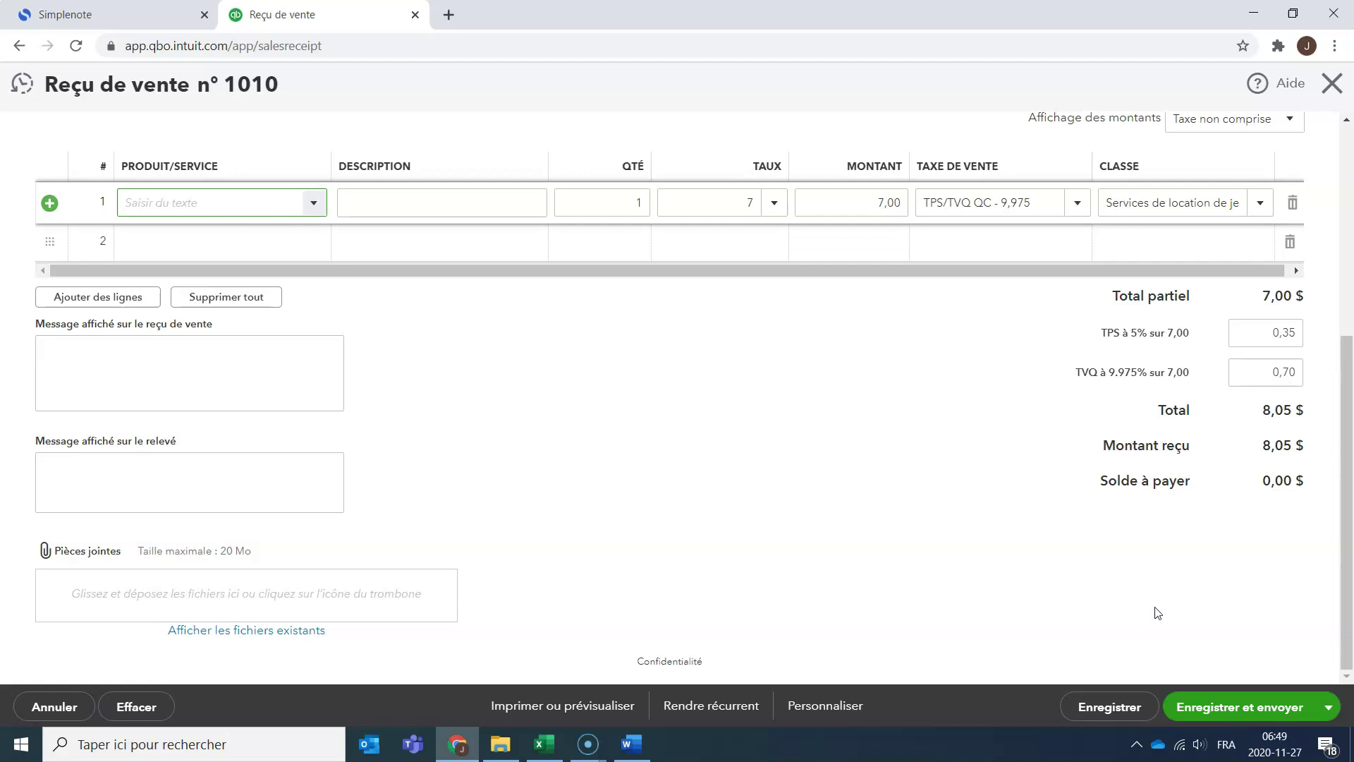
pyautogui.click(1107, 718)
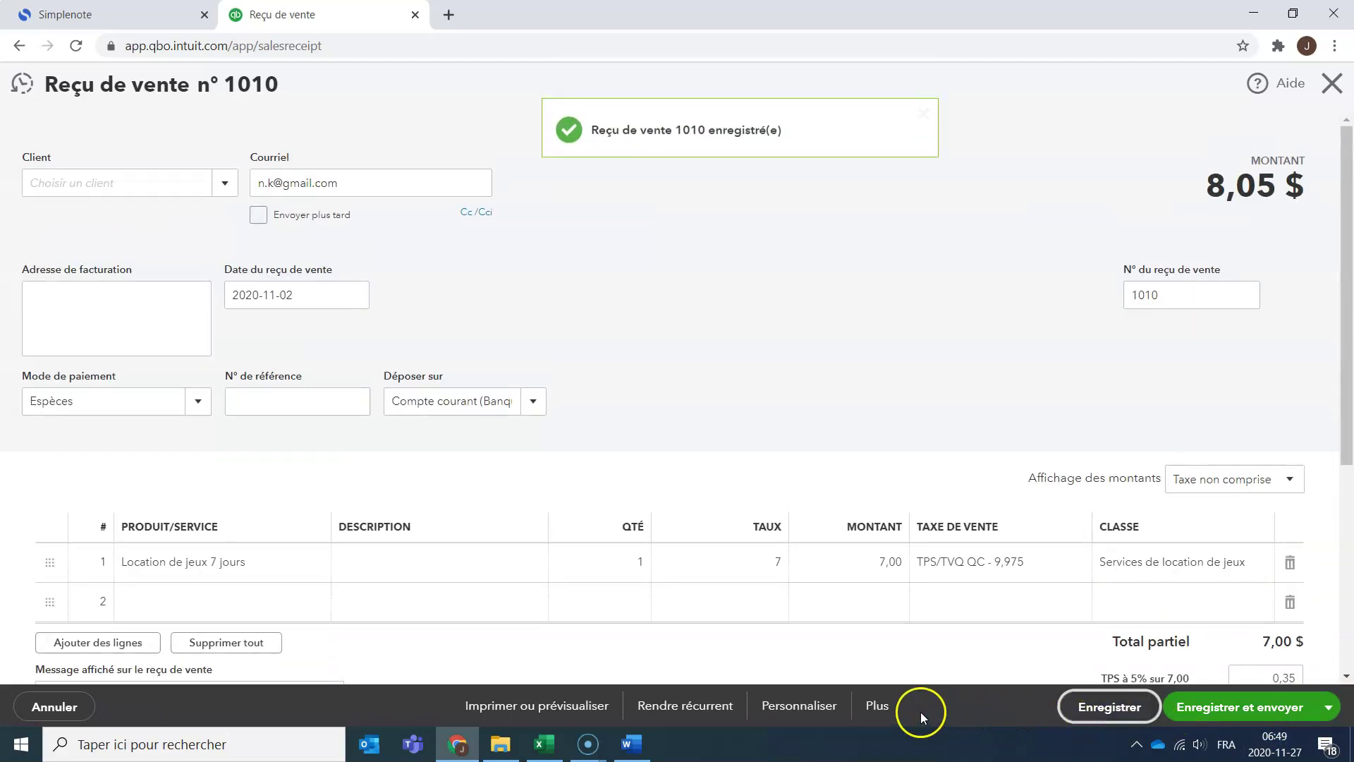
pyautogui.click(878, 707)
# Review receipt 1010's journal entry, then reopen État des résultats showing 7,00 rental revenue.
pyautogui.click(890, 618)
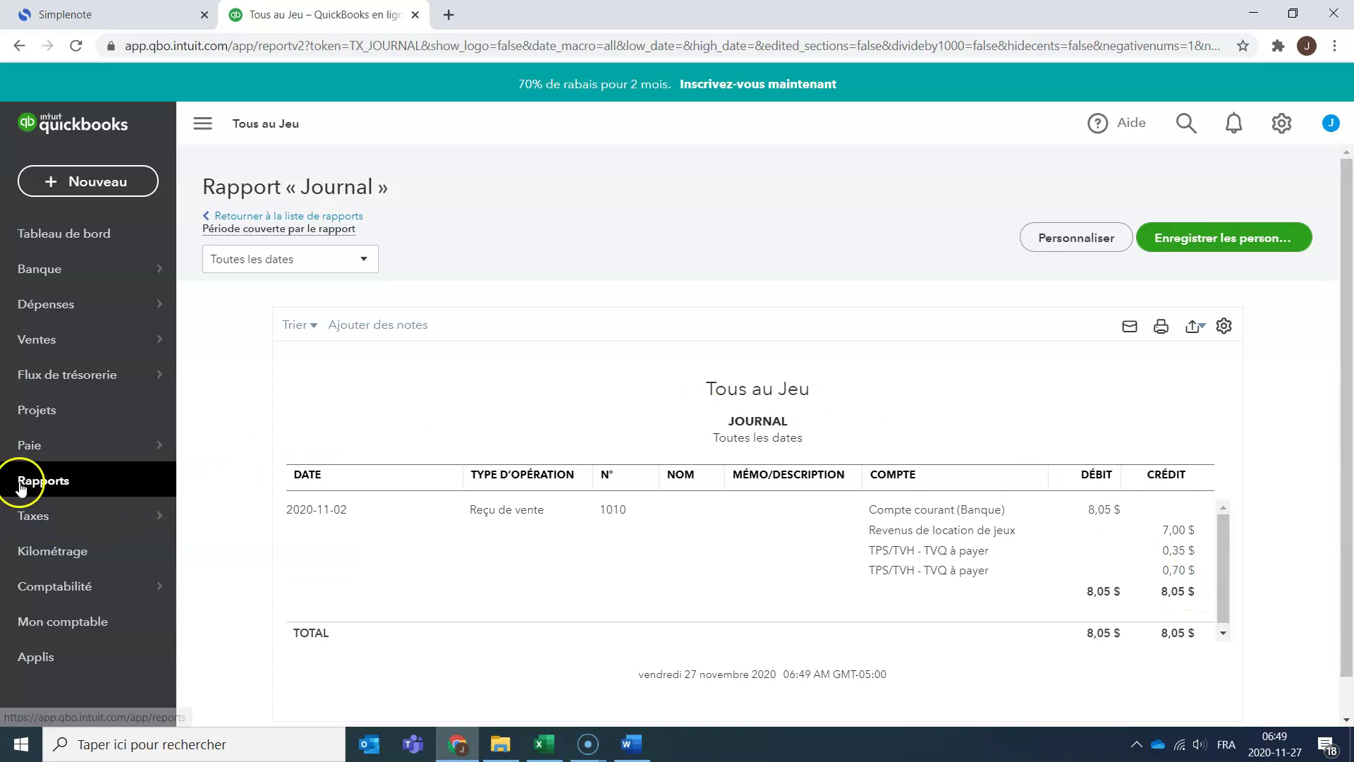
pyautogui.click(42, 481)
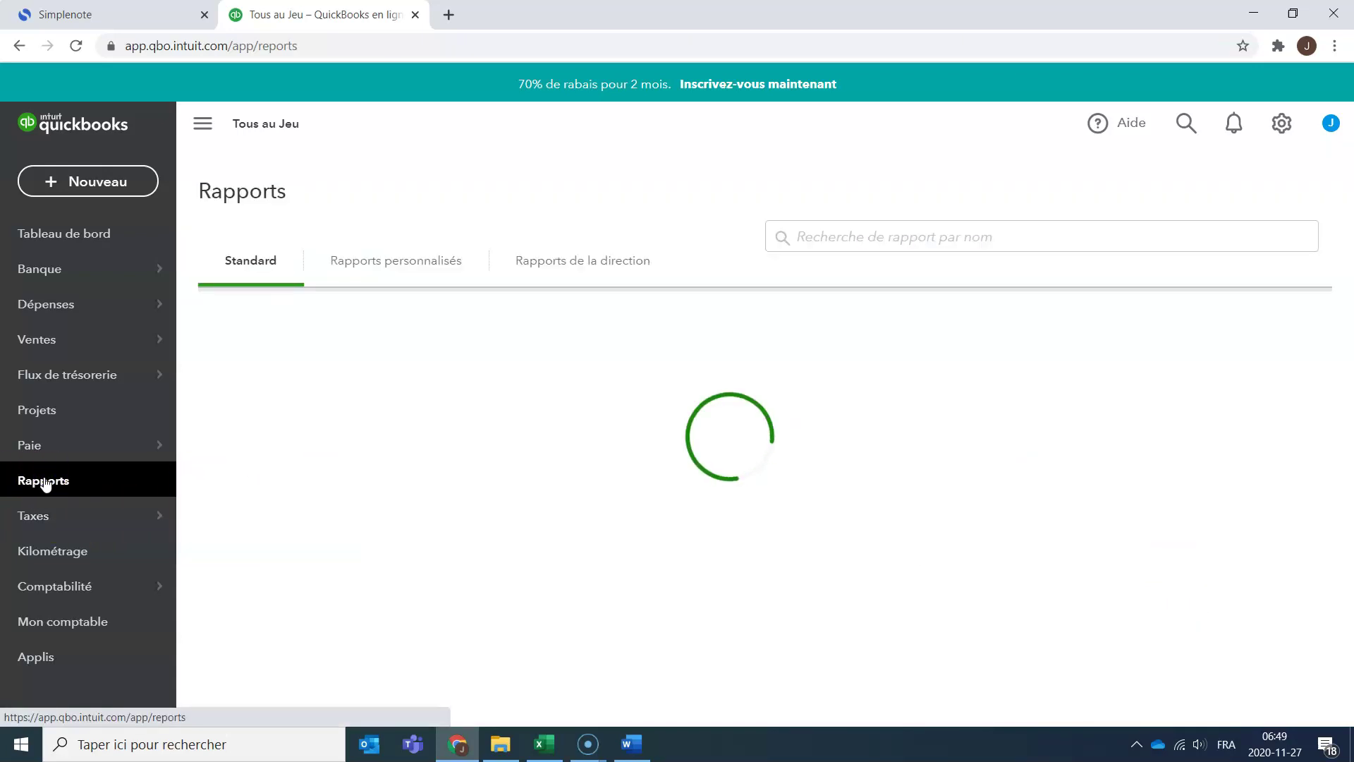
pyautogui.click(776, 395)
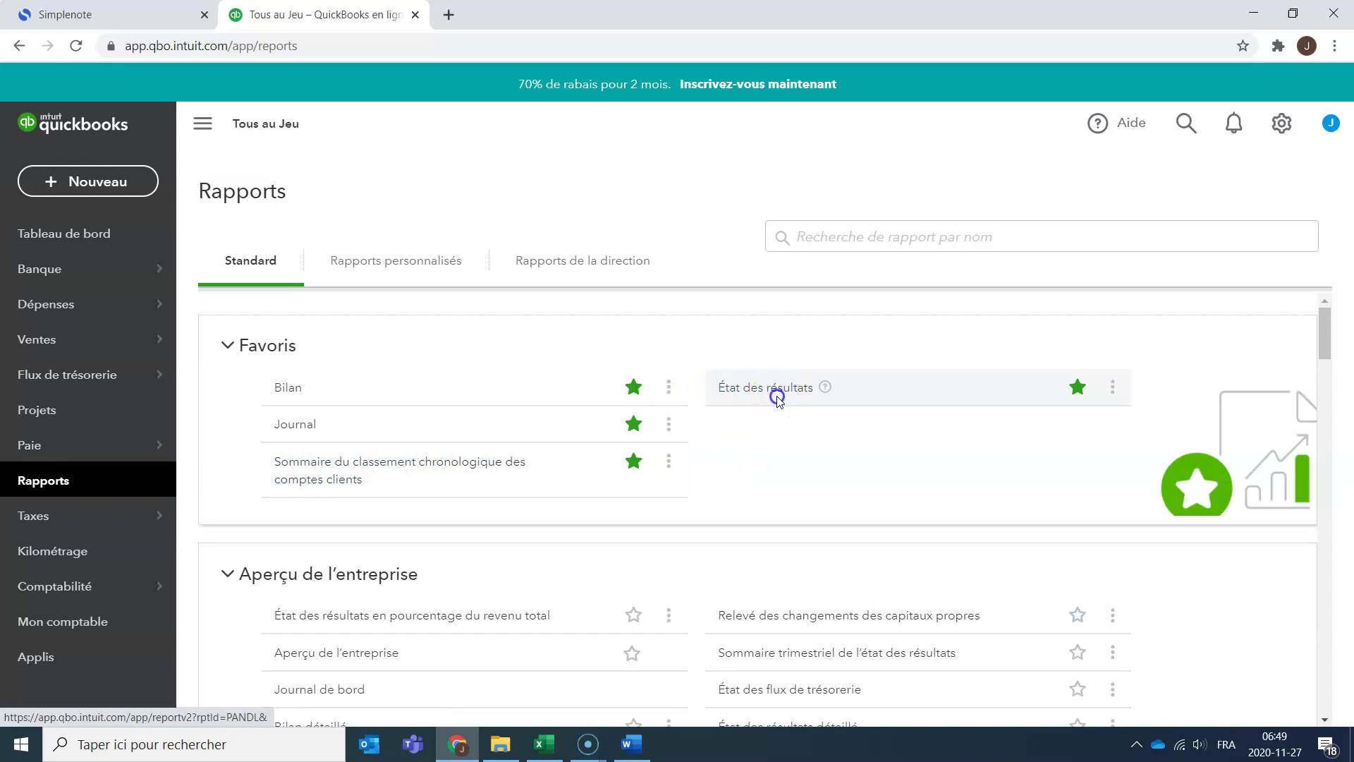
pyautogui.click(779, 397)
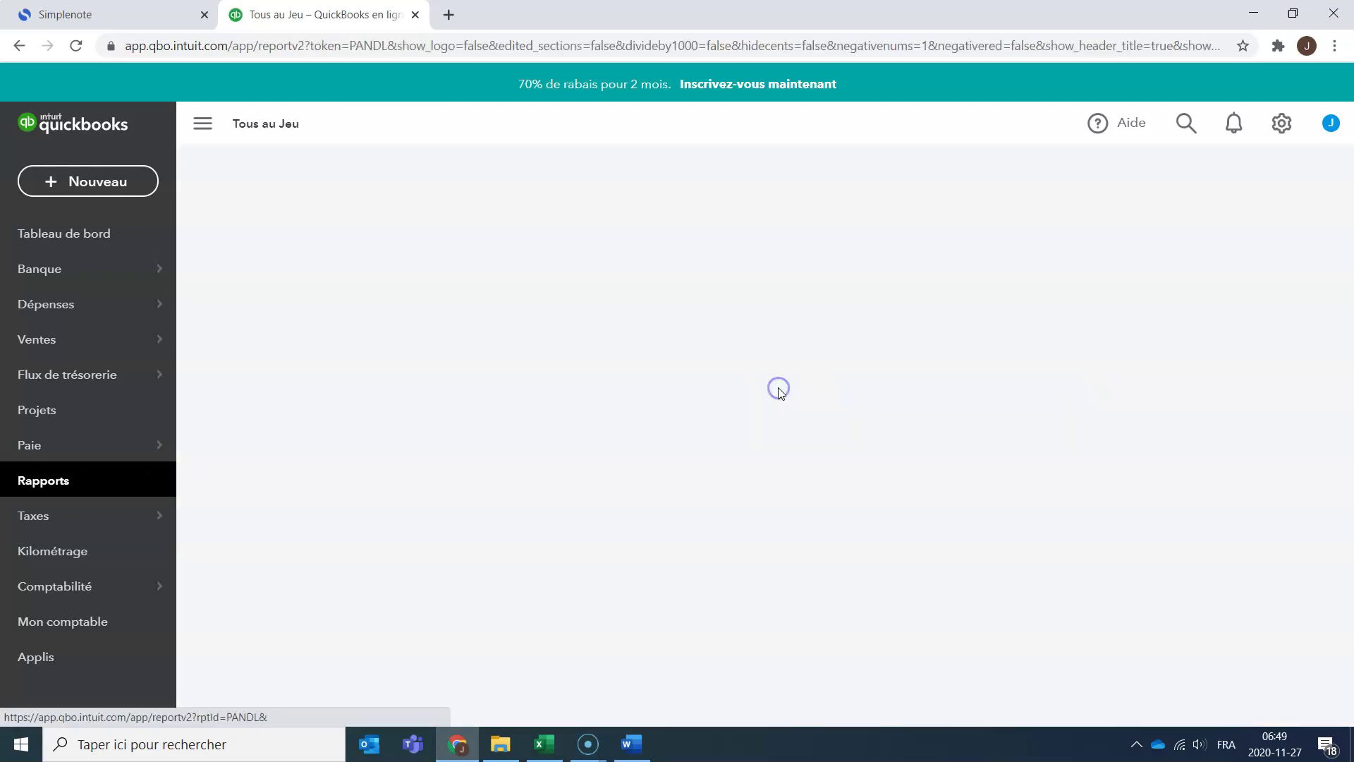
pyautogui.click(716, 441)
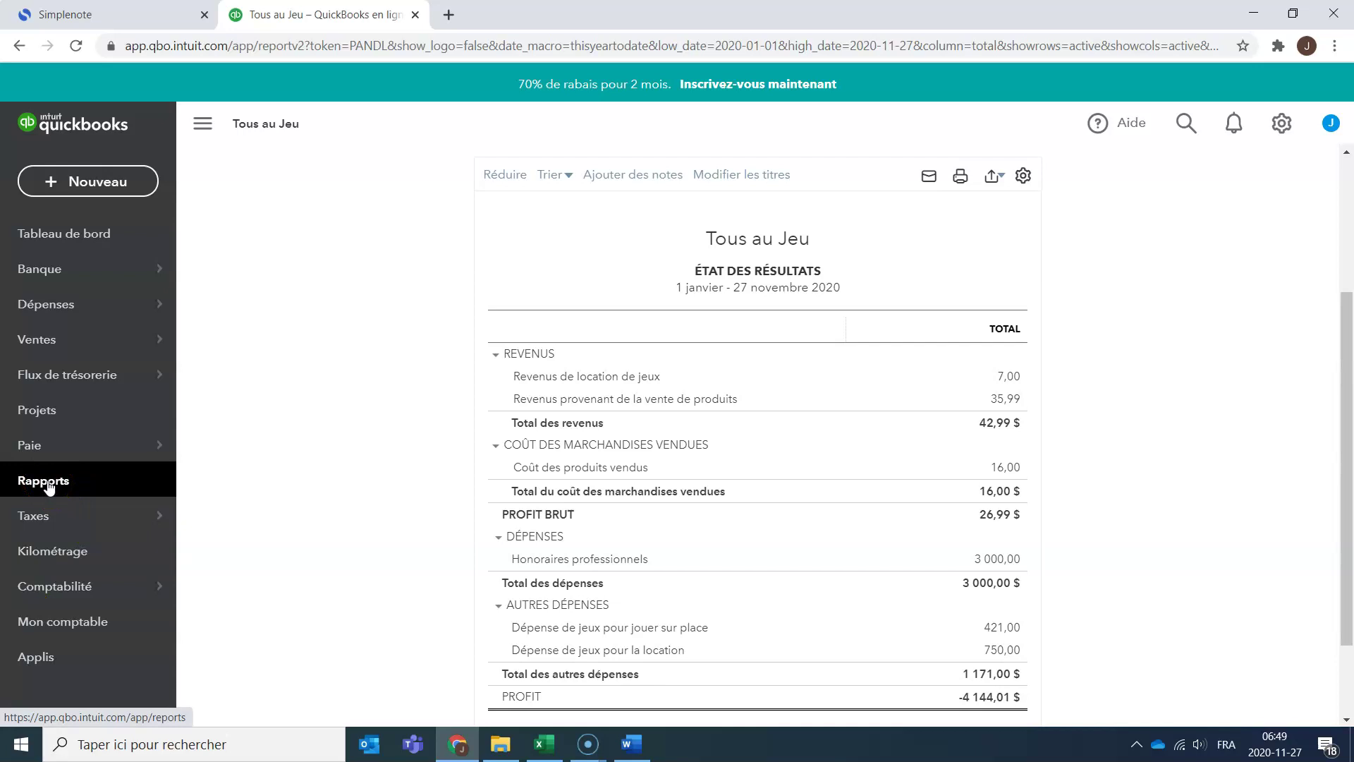
pyautogui.scroll(3, 590, 362)
pyautogui.click(364, 327)
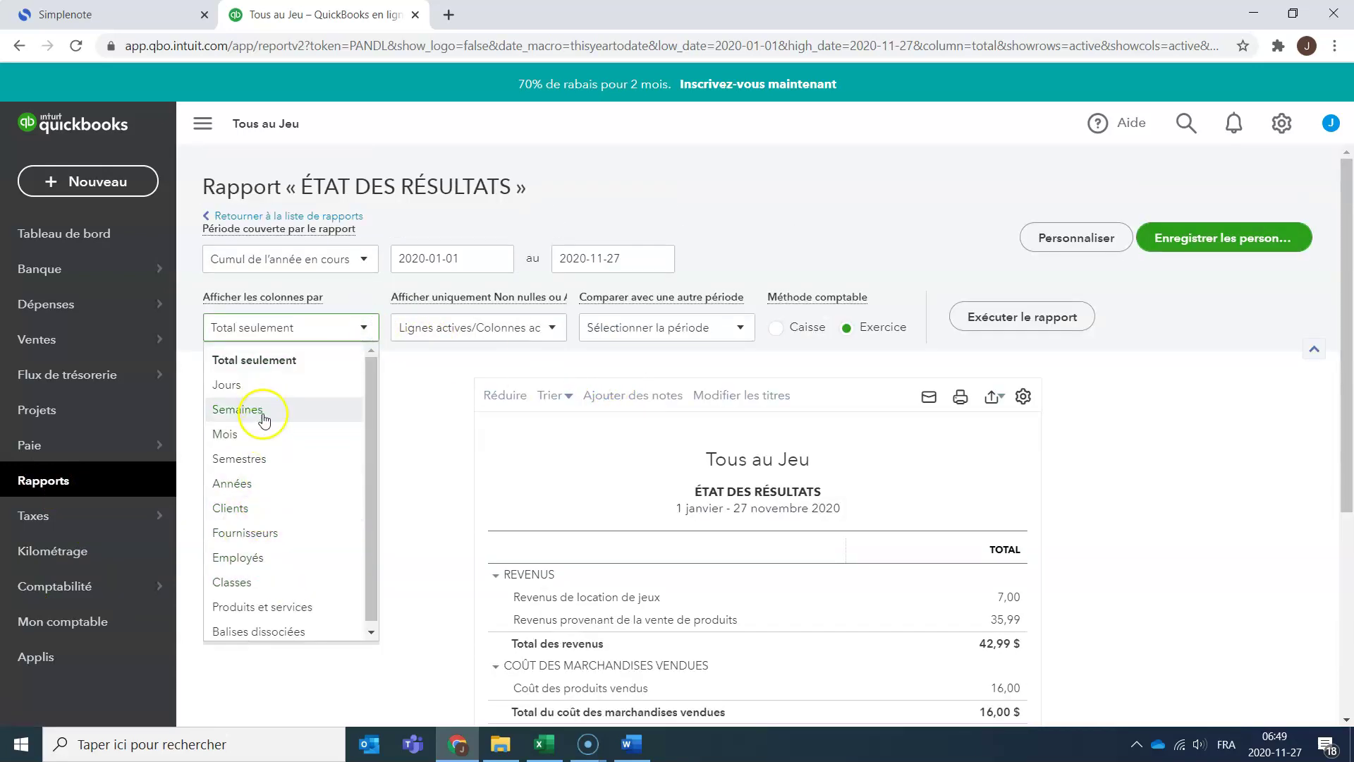
pyautogui.click(273, 435)
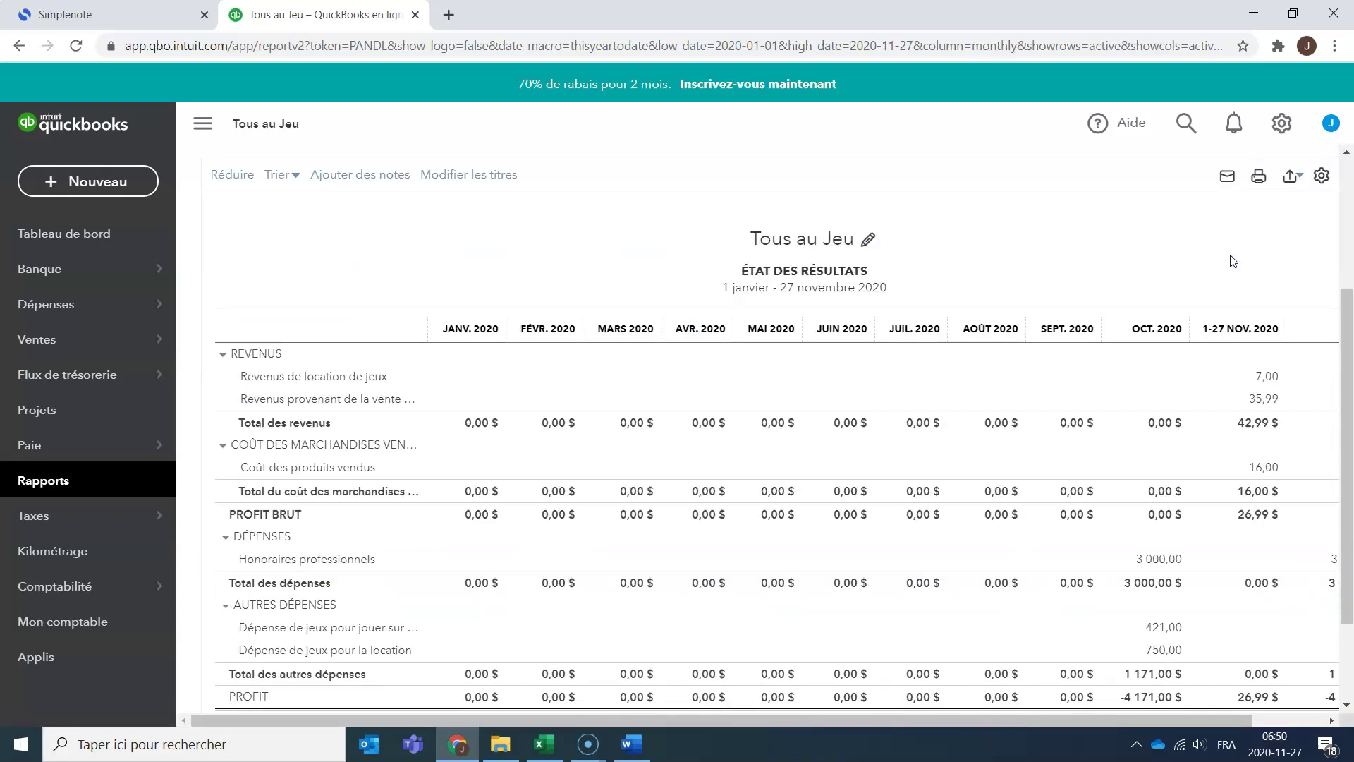
pyautogui.click(1068, 721)
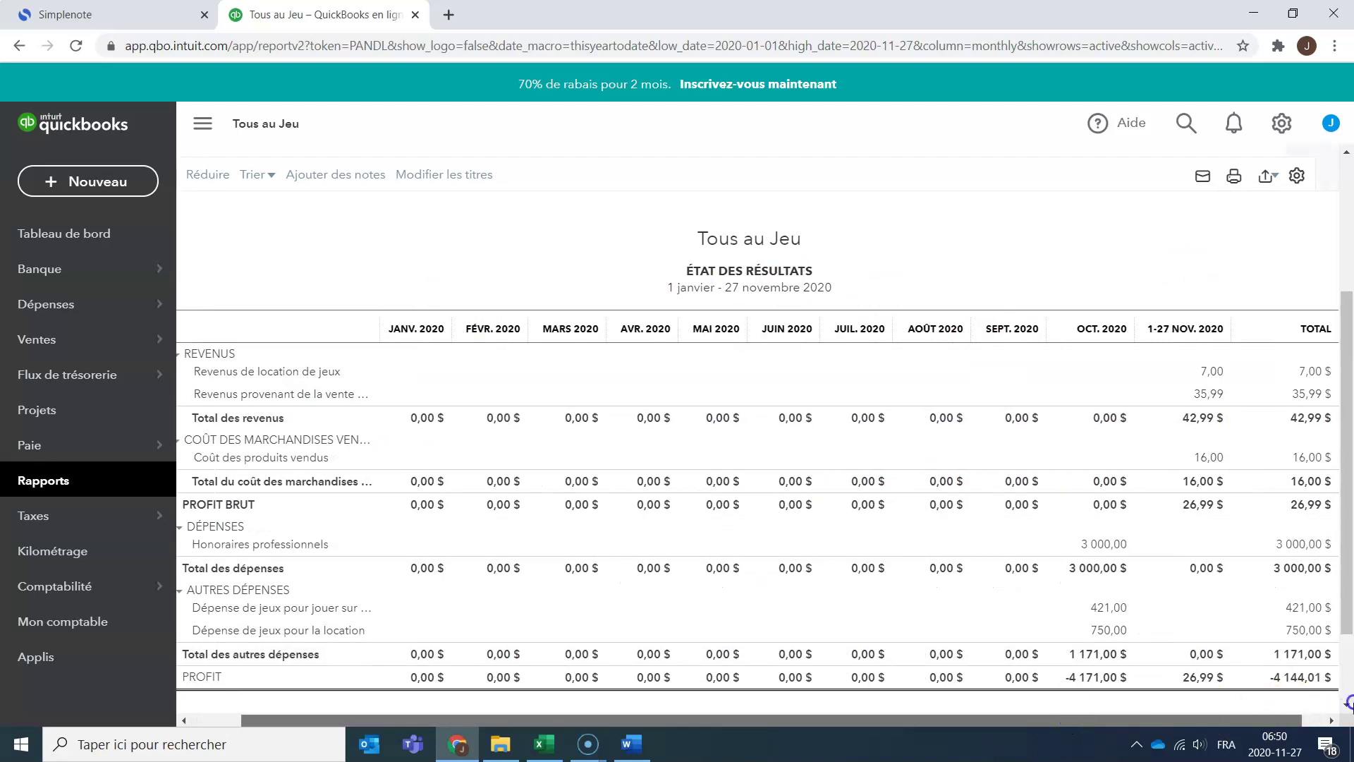
pyautogui.scroll(-1, 1312, 455)
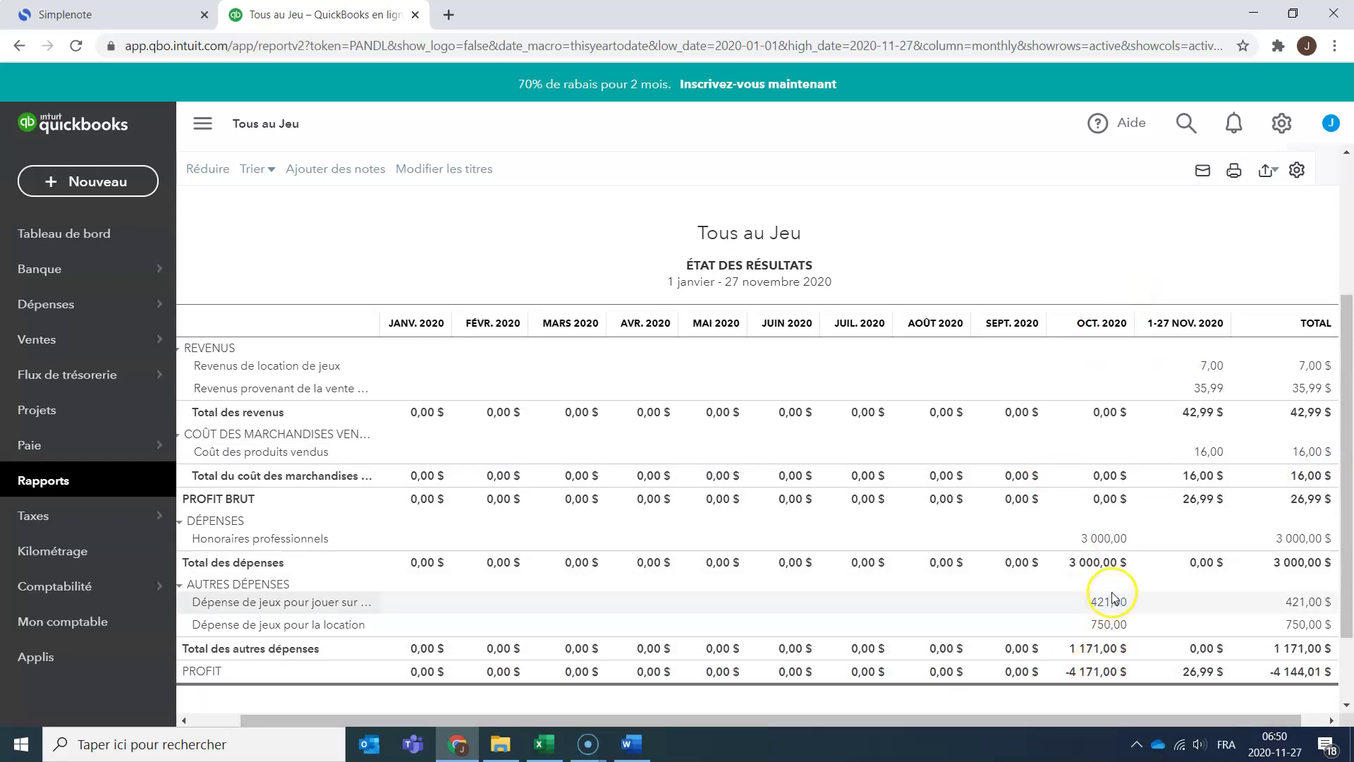
pyautogui.scroll(1, 1119, 508)
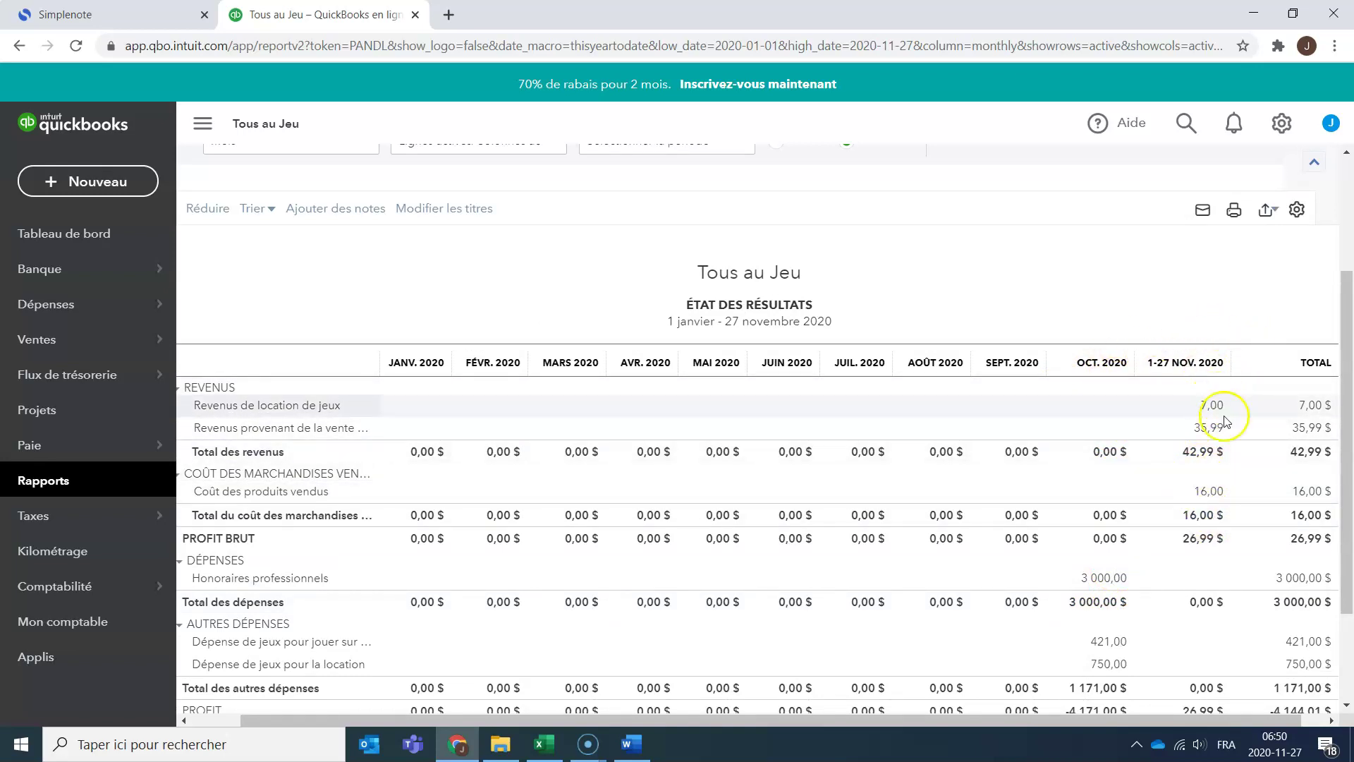
pyautogui.scroll(-2, 1218, 541)
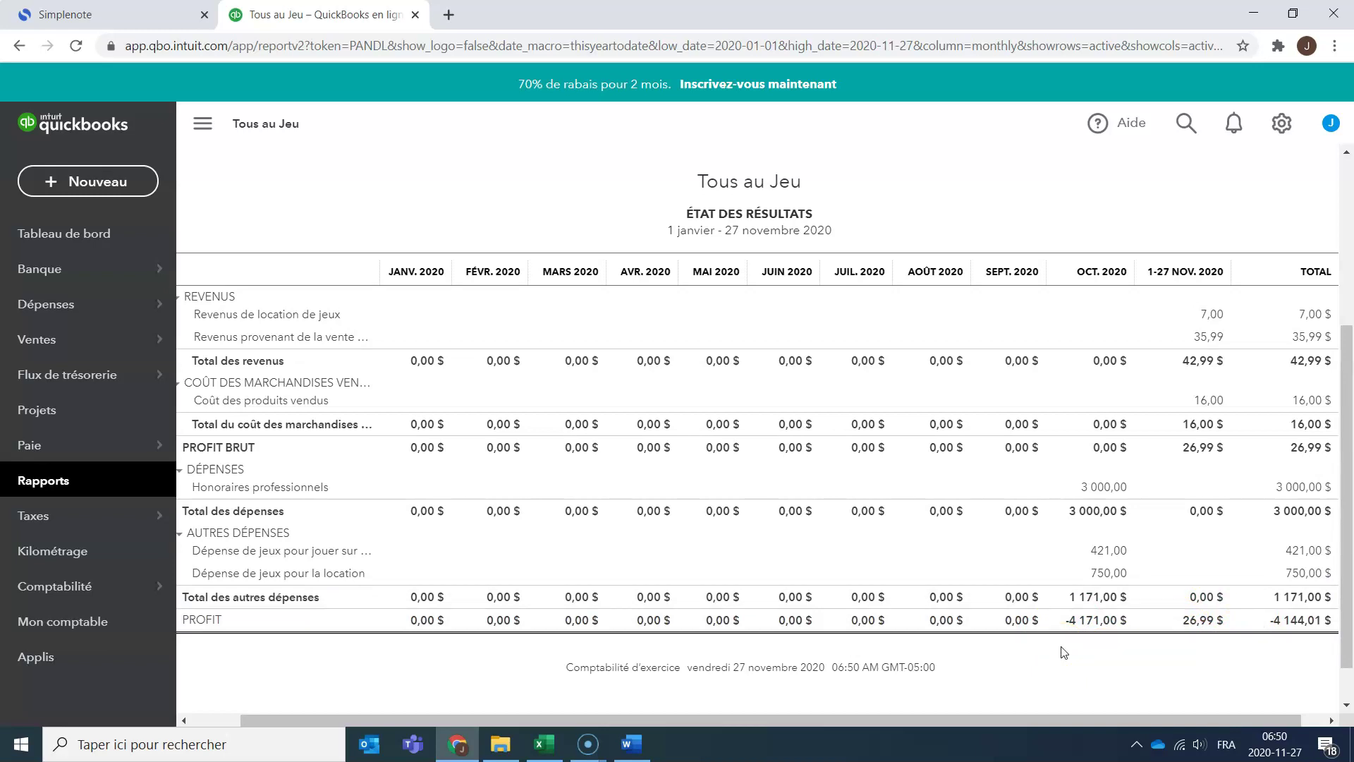
pyautogui.scroll(2, 777, 133)
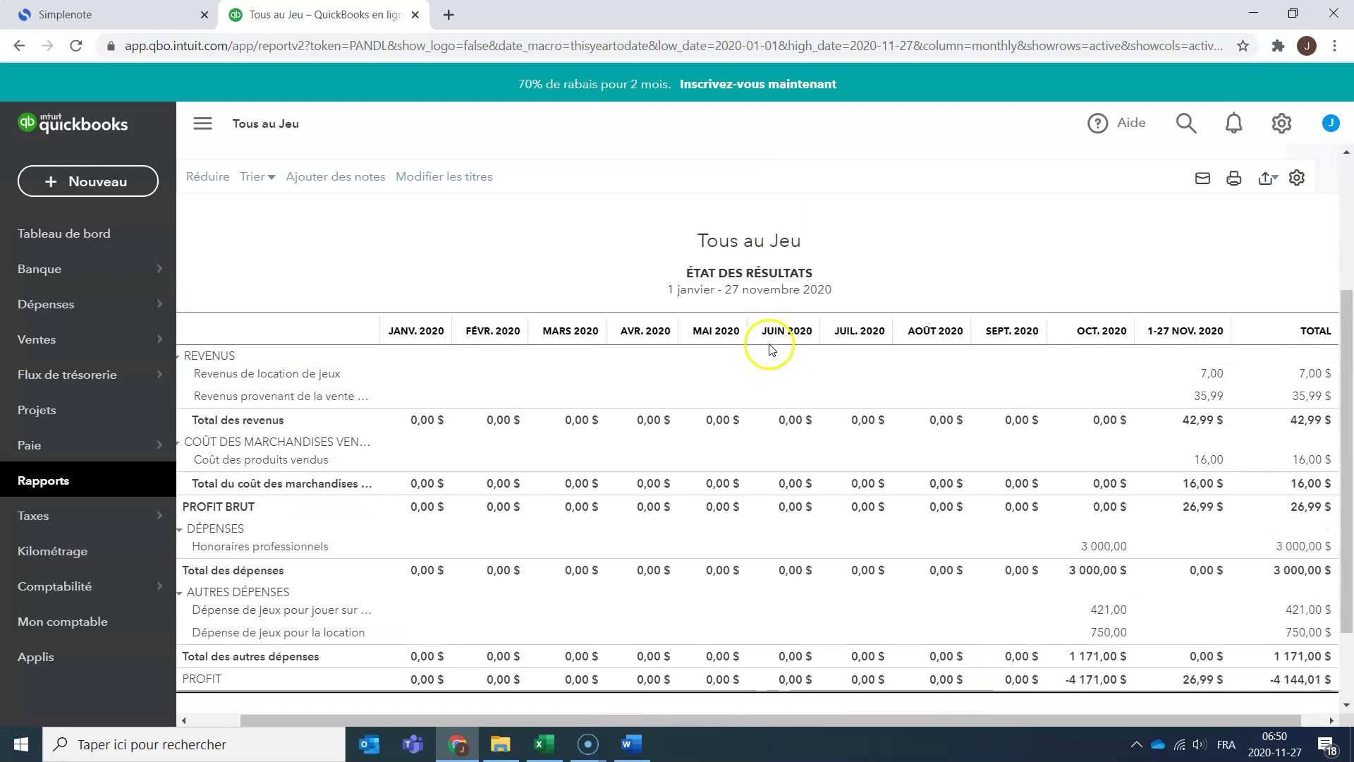
pyautogui.scroll(3, 1349, 361)
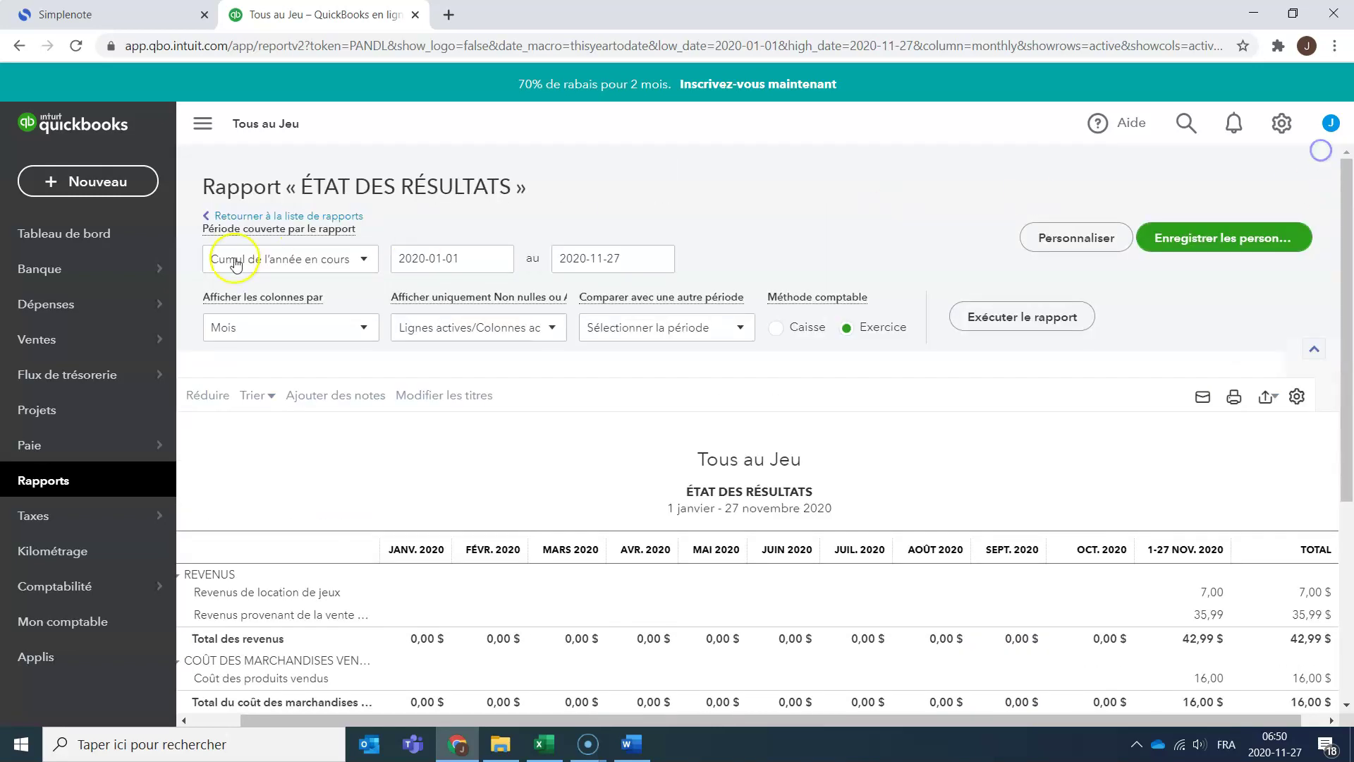
pyautogui.tripleClick(388, 317)
pyautogui.click(364, 327)
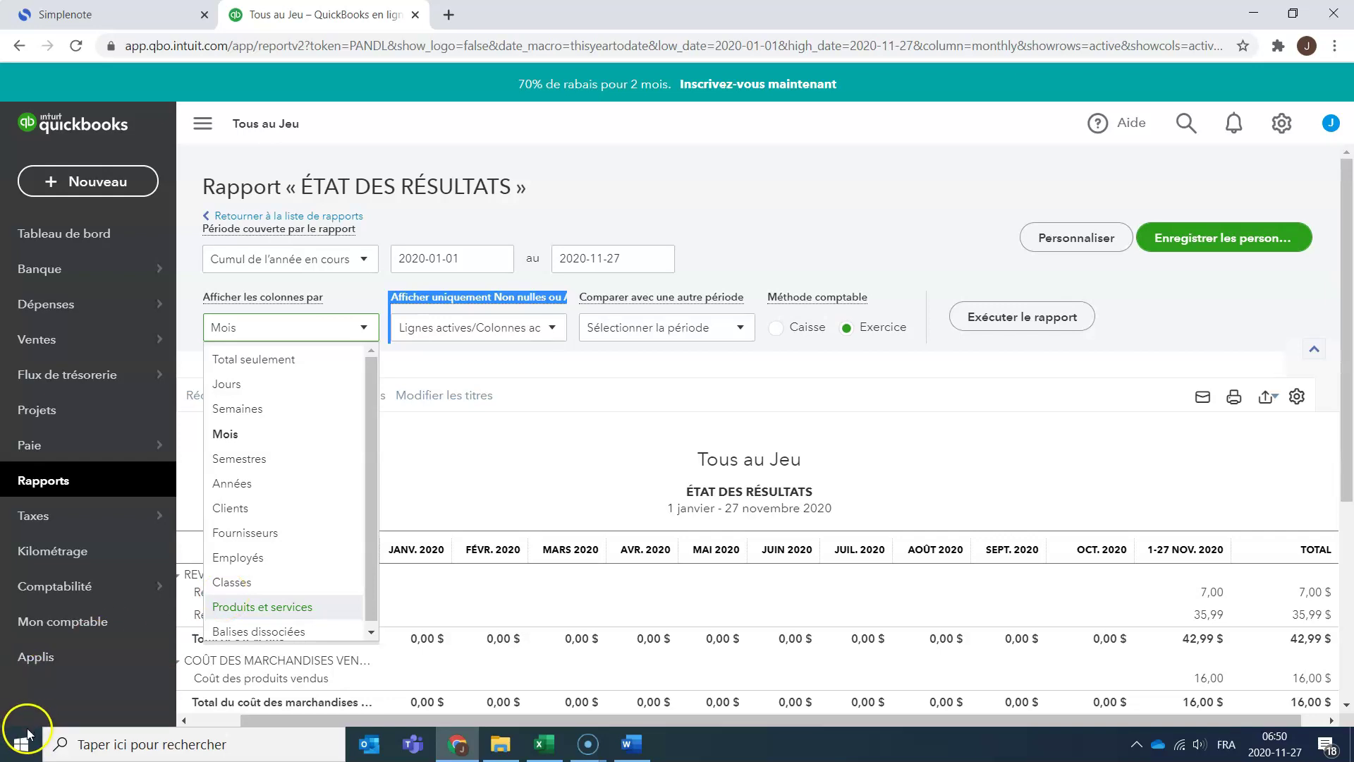
pyautogui.click(553, 749)
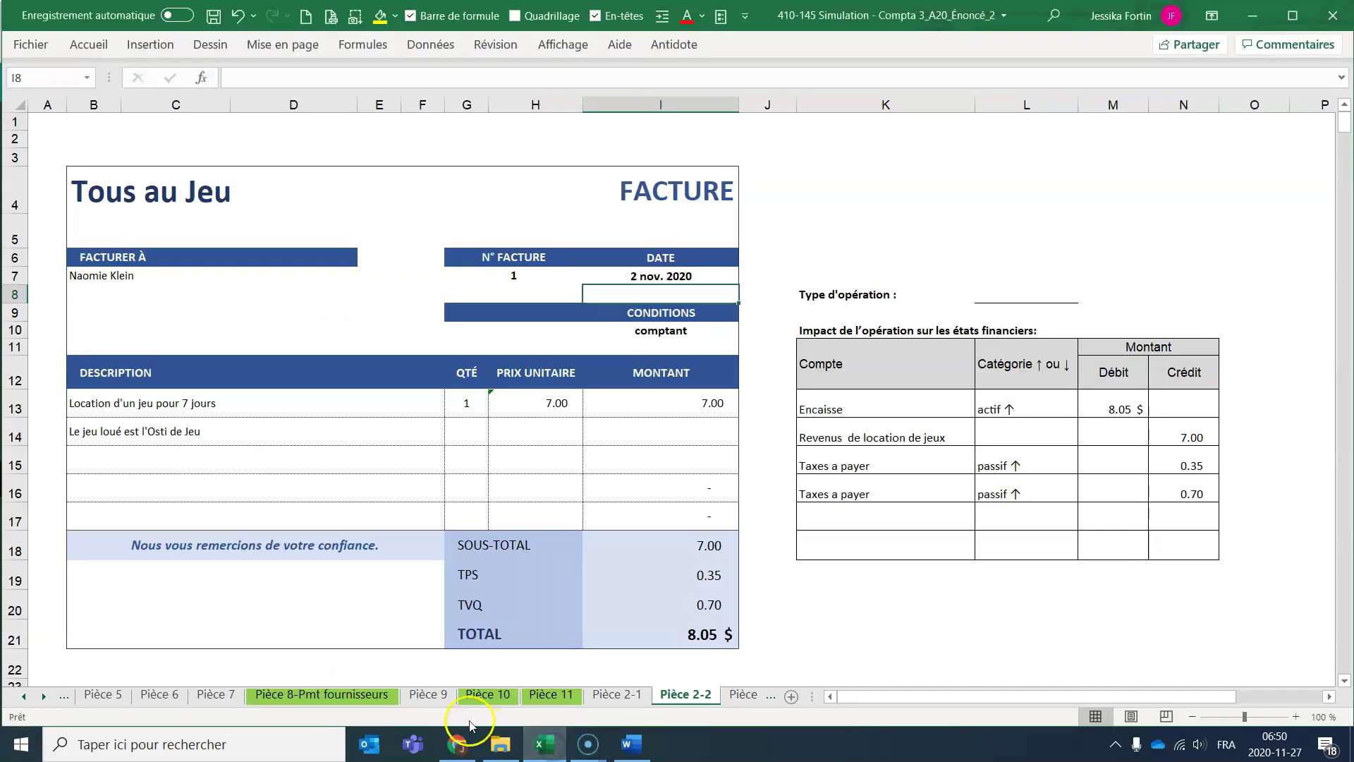
# Go to sheet Pièce 2-5 and check the 50.00 gift card price (H13) and L'Osti d'Jeu formula (H14).
pyautogui.click(741, 695)
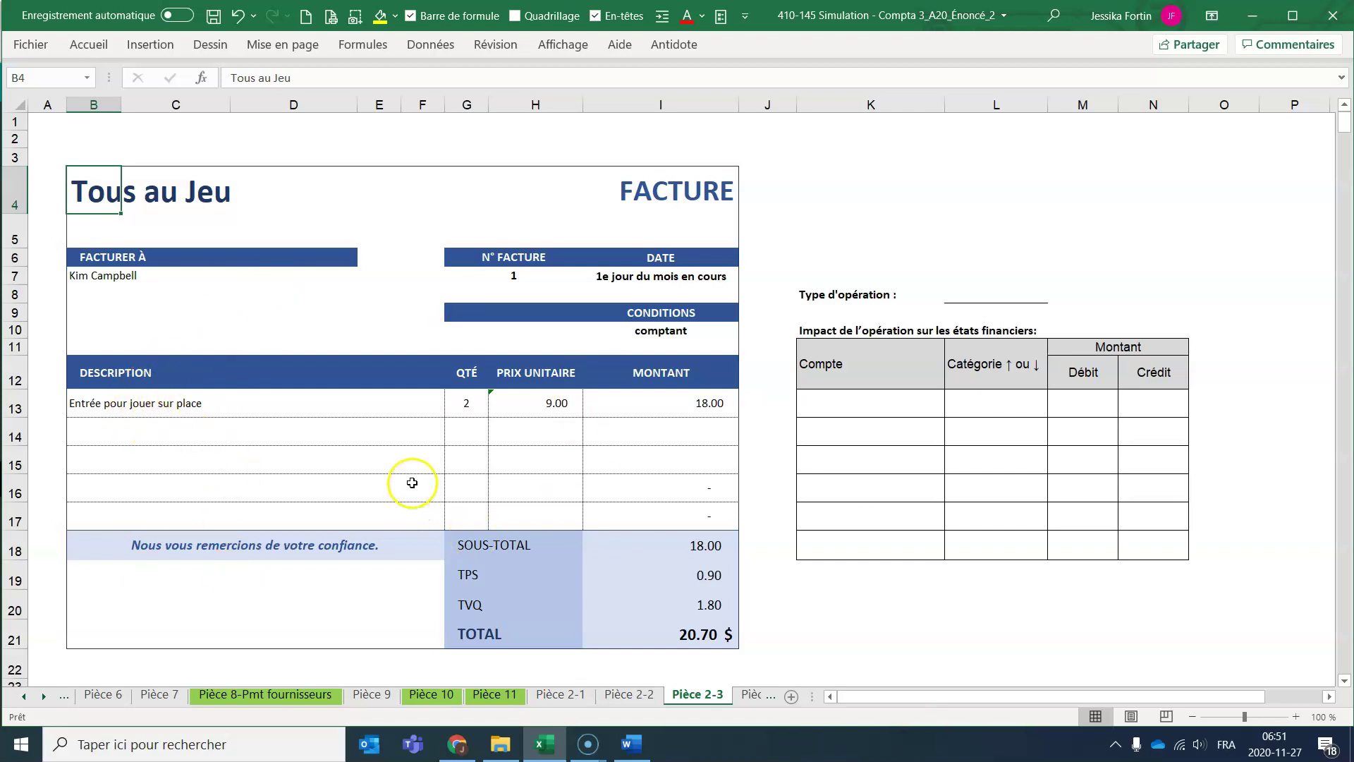
pyautogui.click(759, 697)
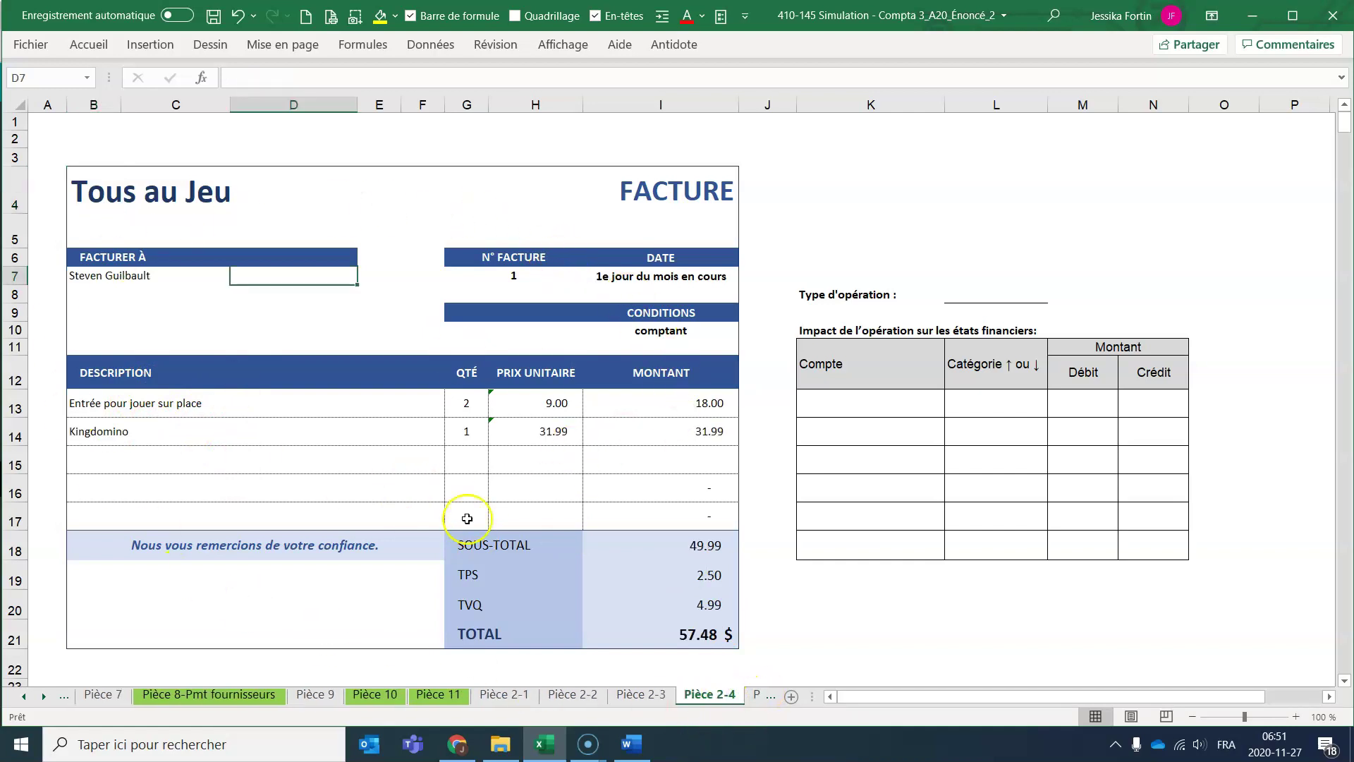
pyautogui.click(755, 698)
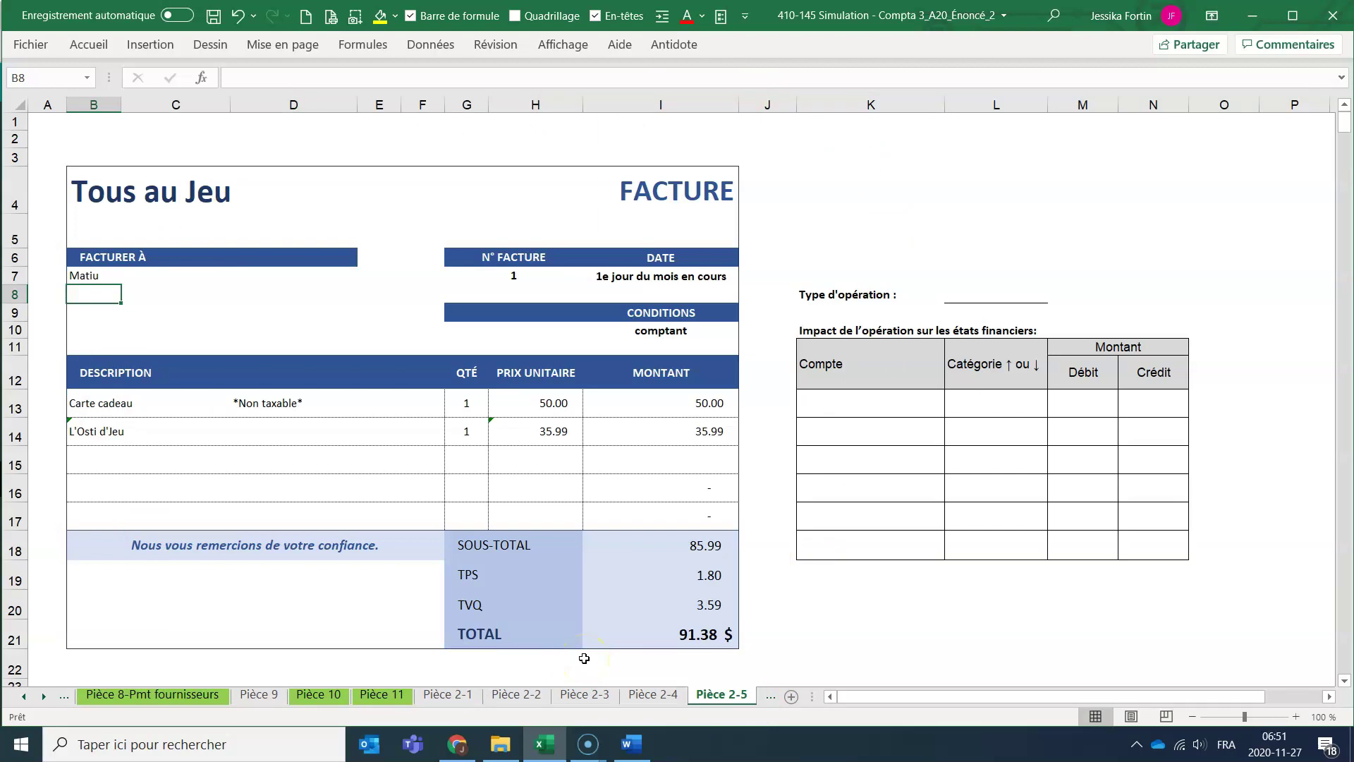
pyautogui.click(563, 405)
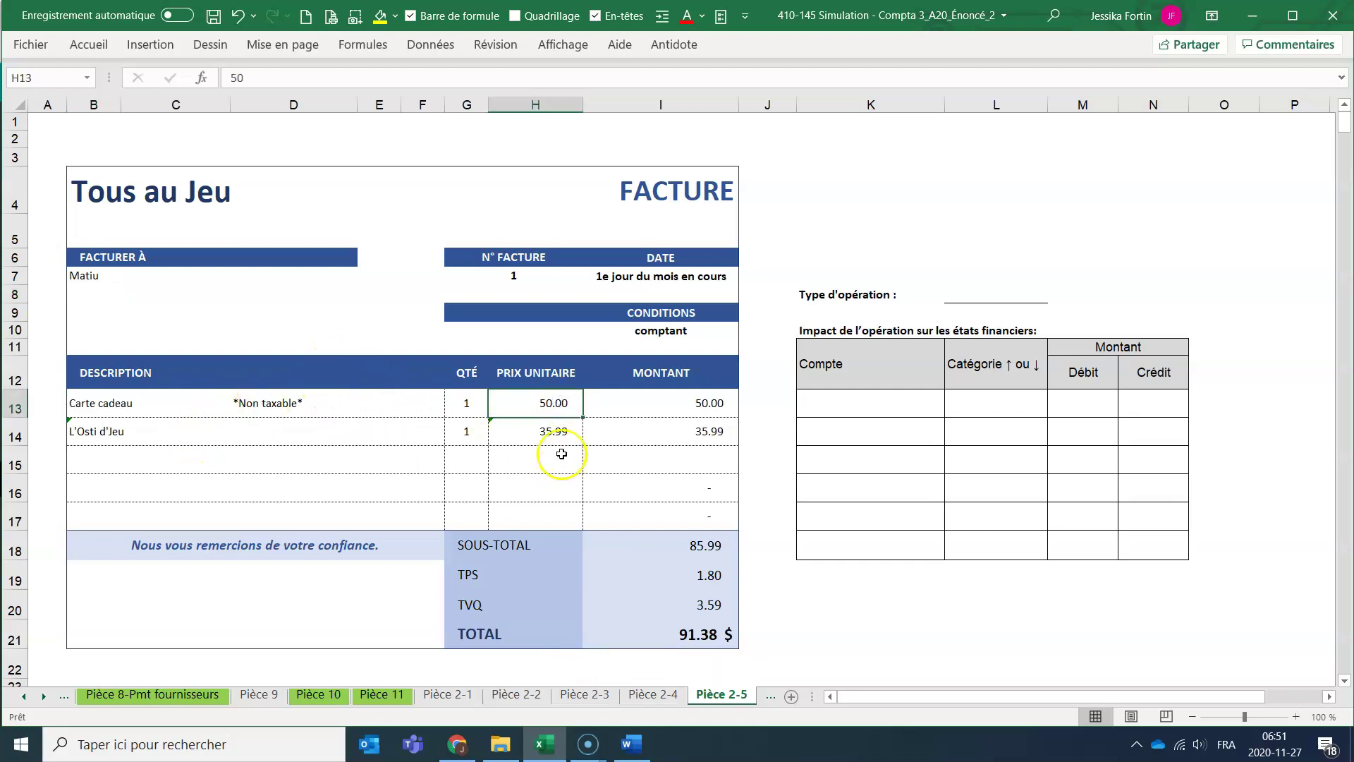
pyautogui.click(541, 431)
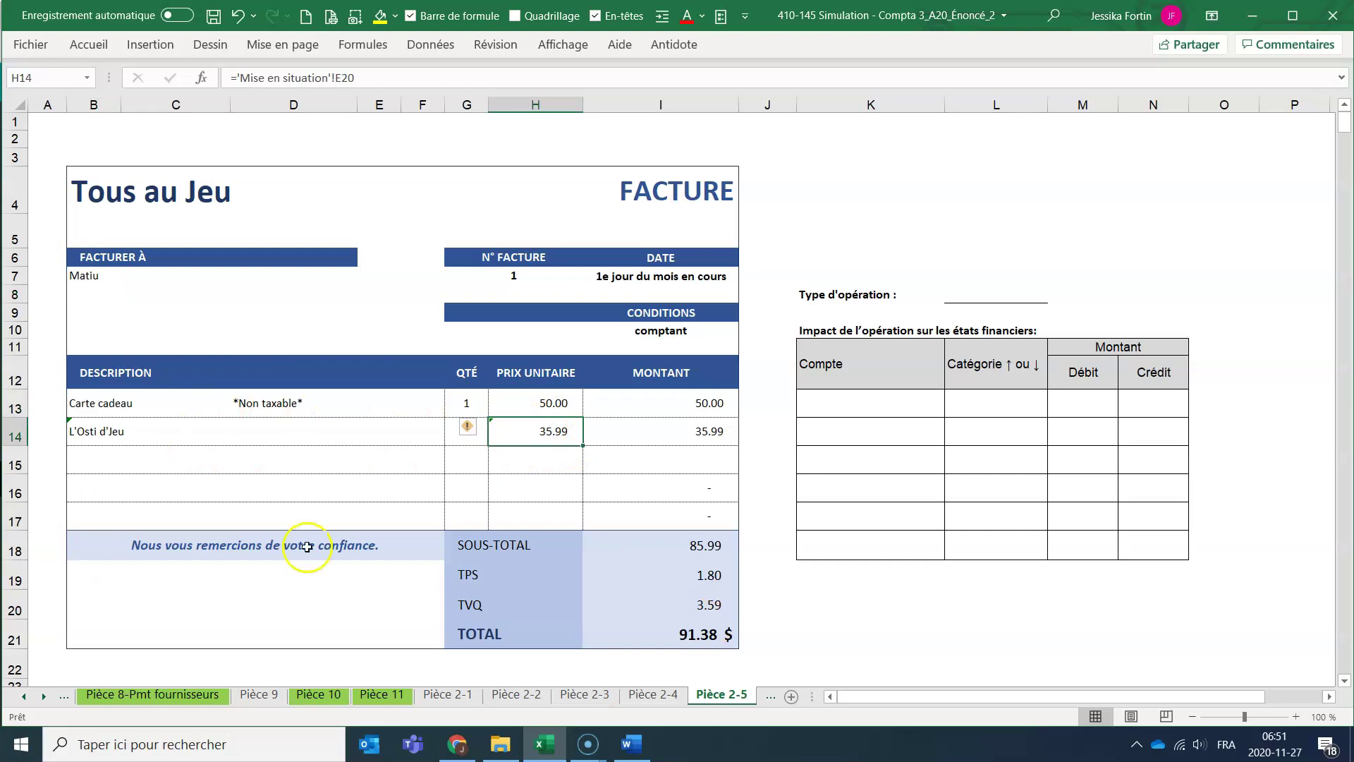
# Search Google for 'l'osti de jeux' in a new Chrome tab.
pyautogui.click(457, 744)
pyautogui.click(447, 14)
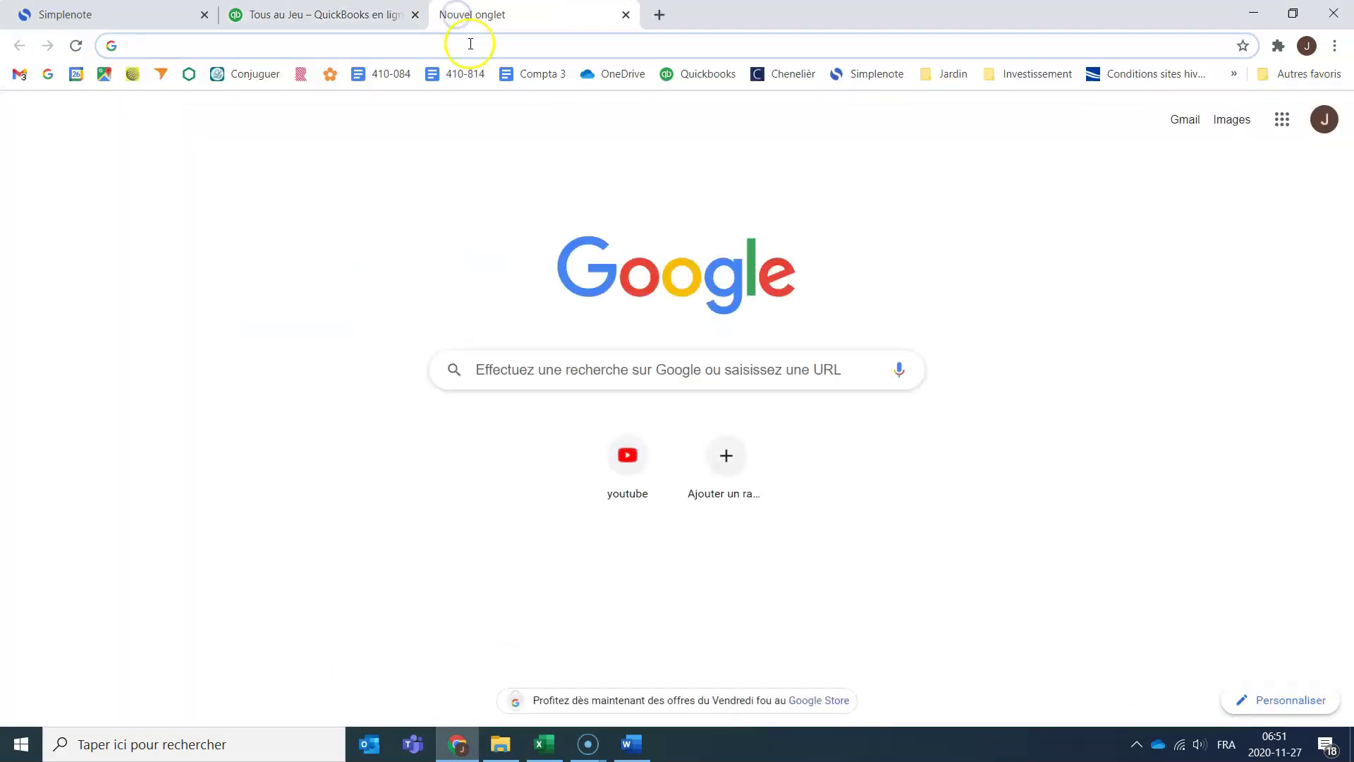
pyautogui.click(468, 44)
pyautogui.write("l'ost")
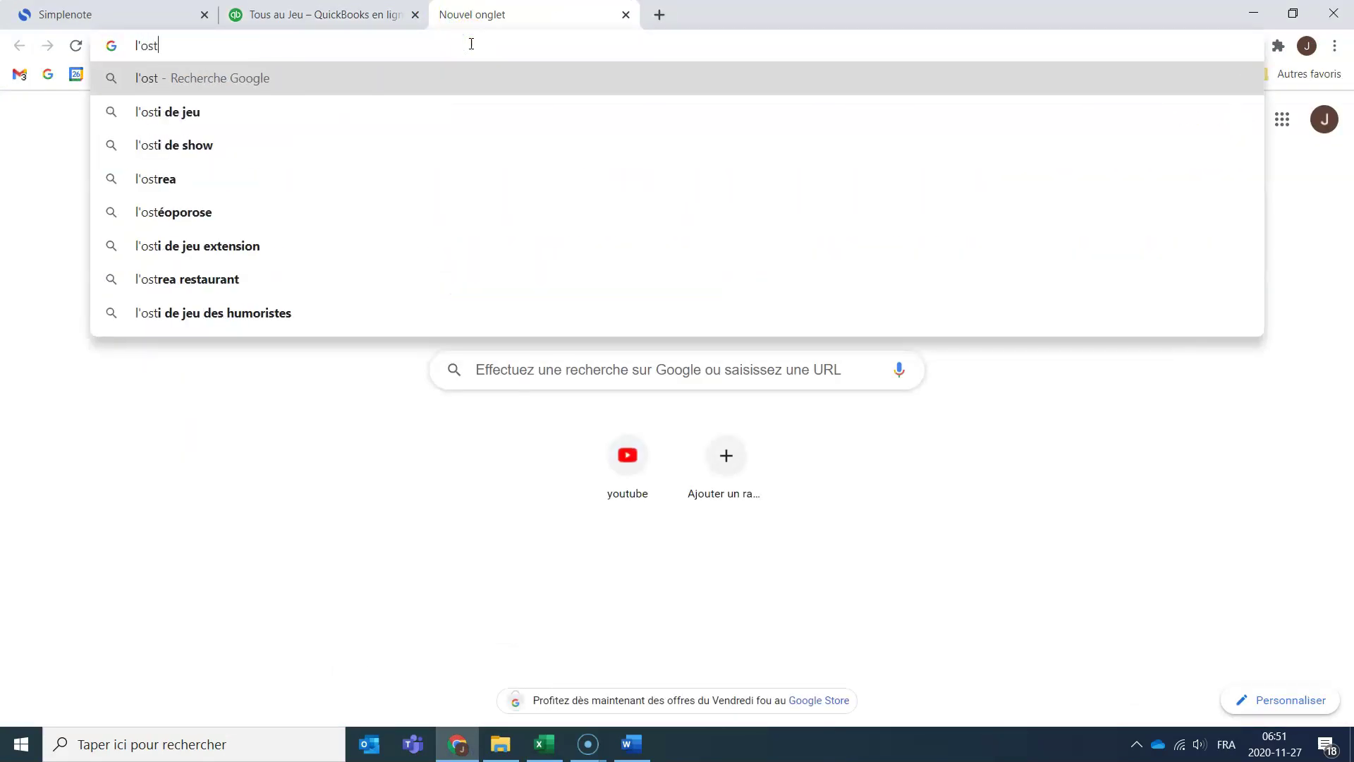
pyautogui.write('i de jeux')
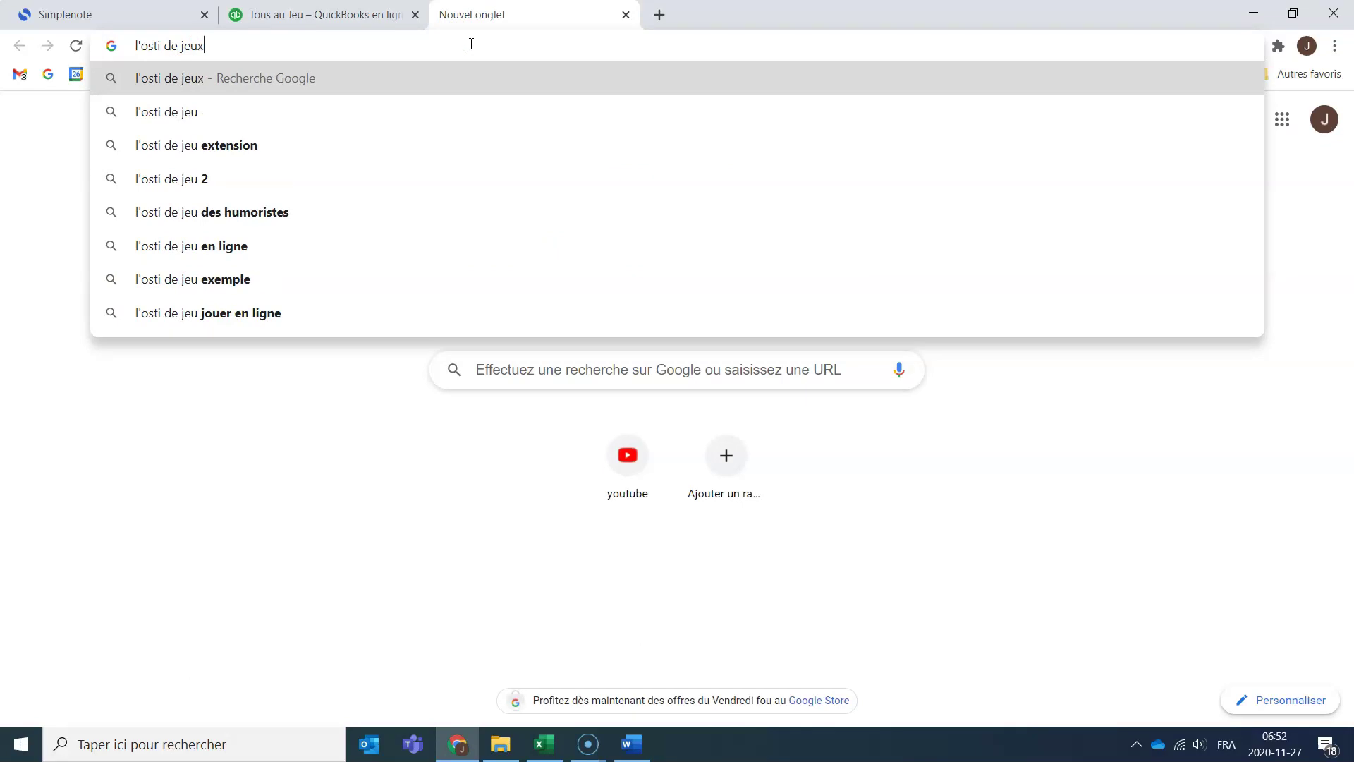
pyautogui.press('Return')
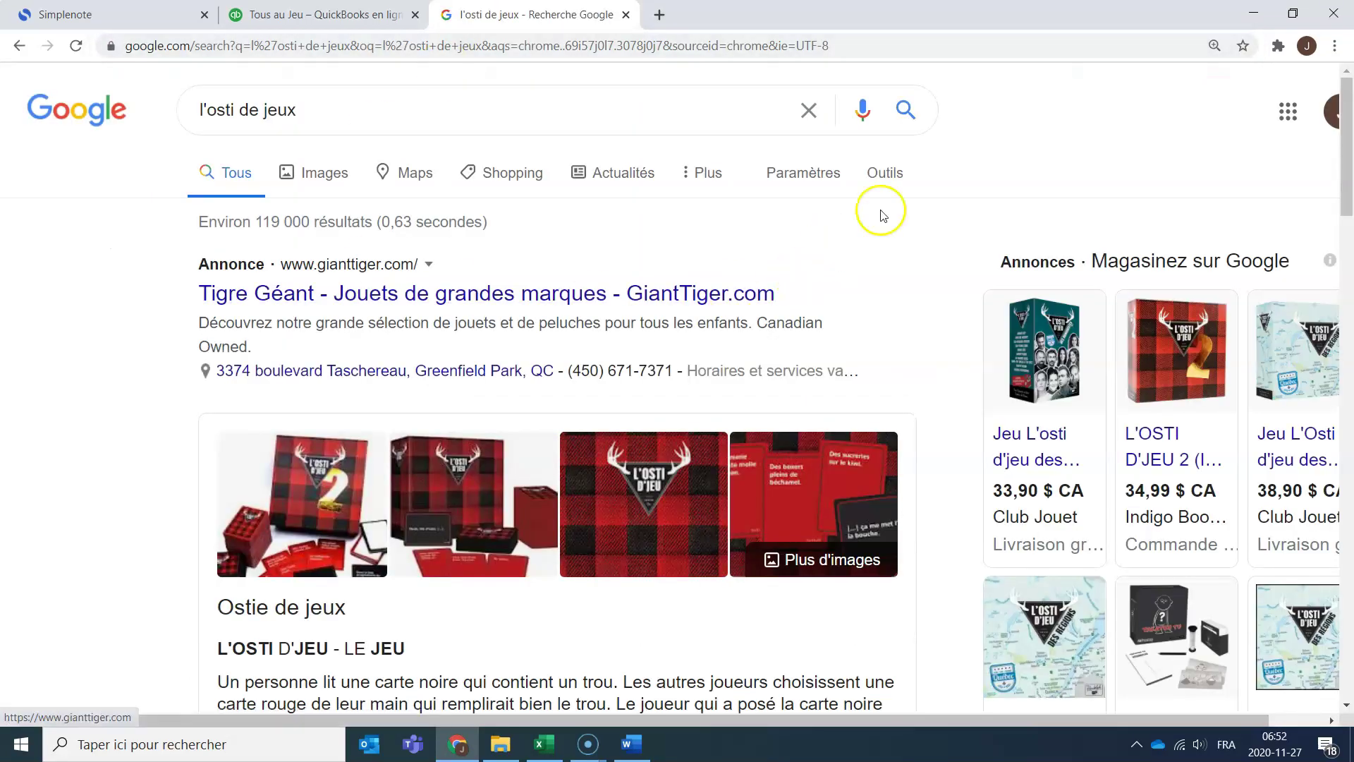
# Review the results' retail prices (around 34–39 $), then return to the QuickBooks income statement.
pyautogui.scroll(-5, 507, 317)
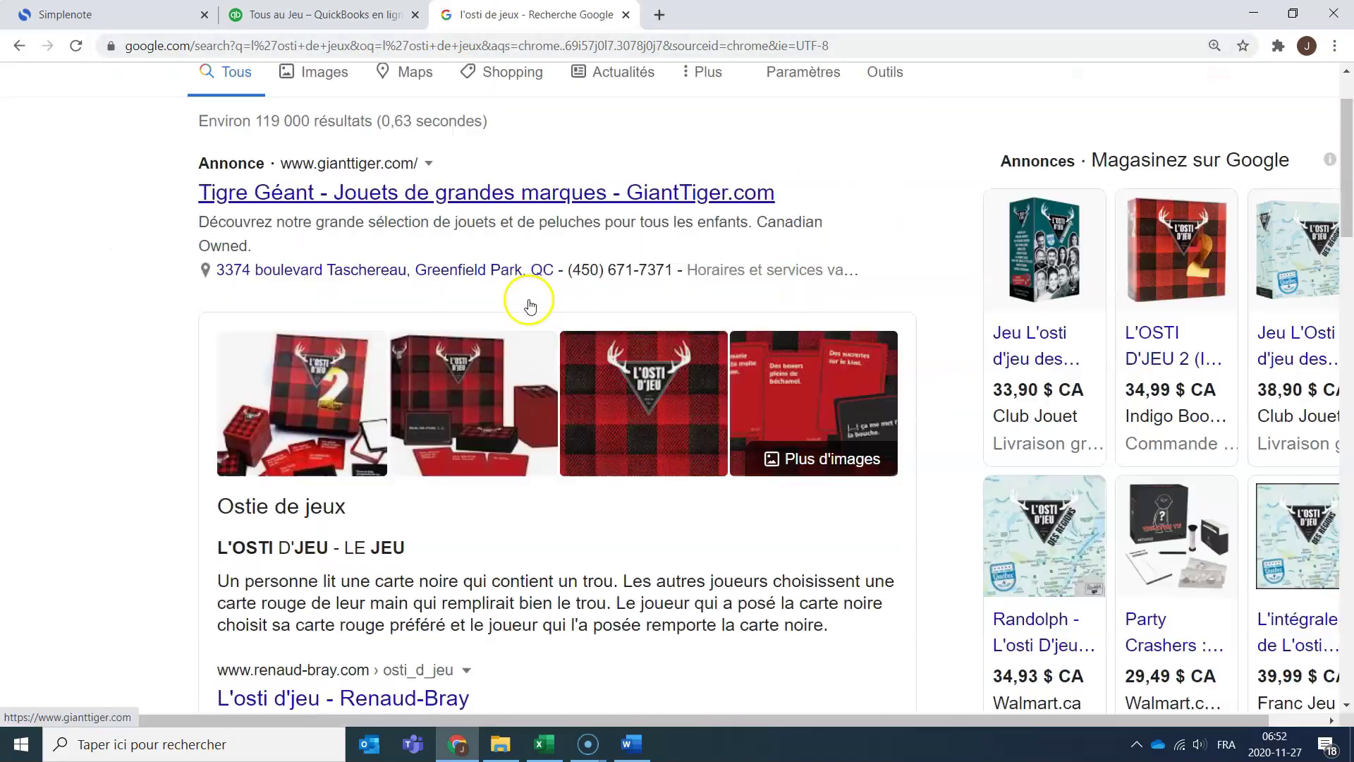
pyautogui.scroll(5, 520, 317)
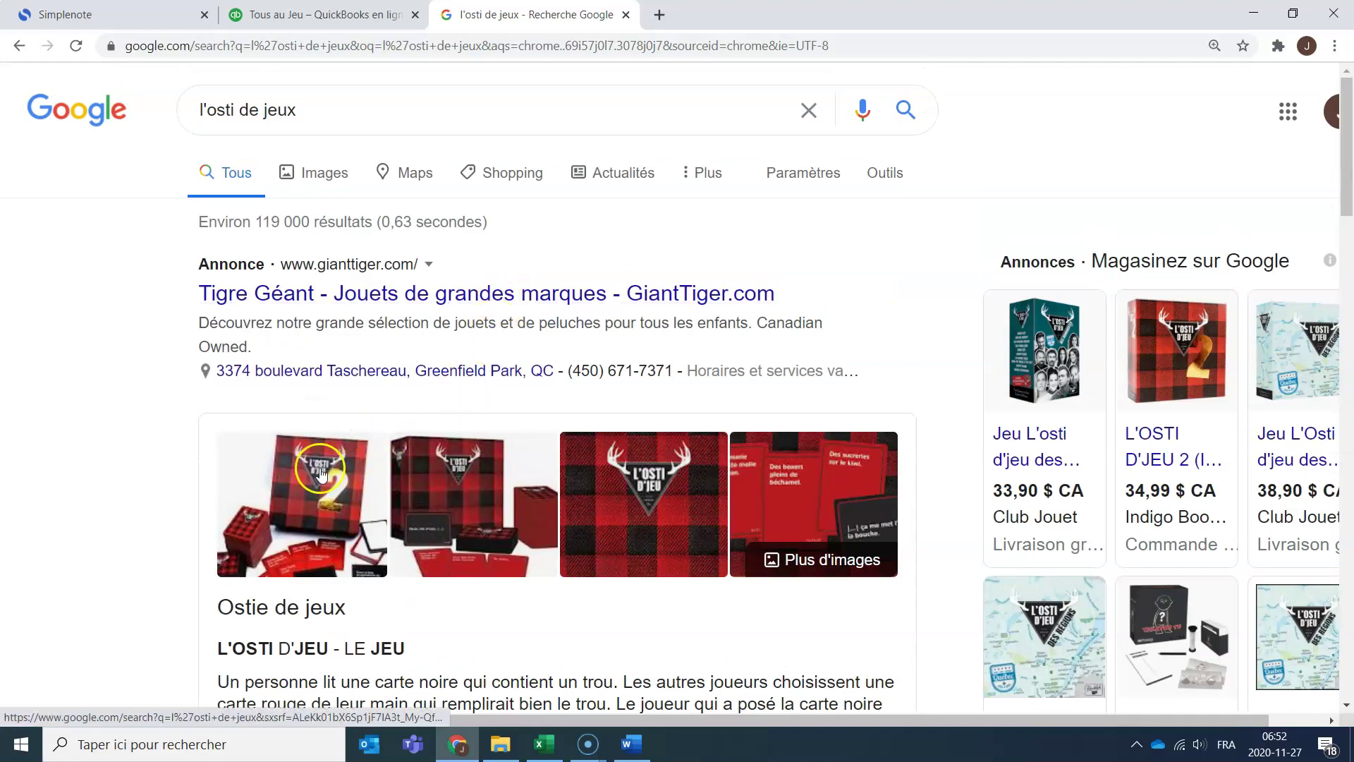
pyautogui.moveTo(1167, 339)
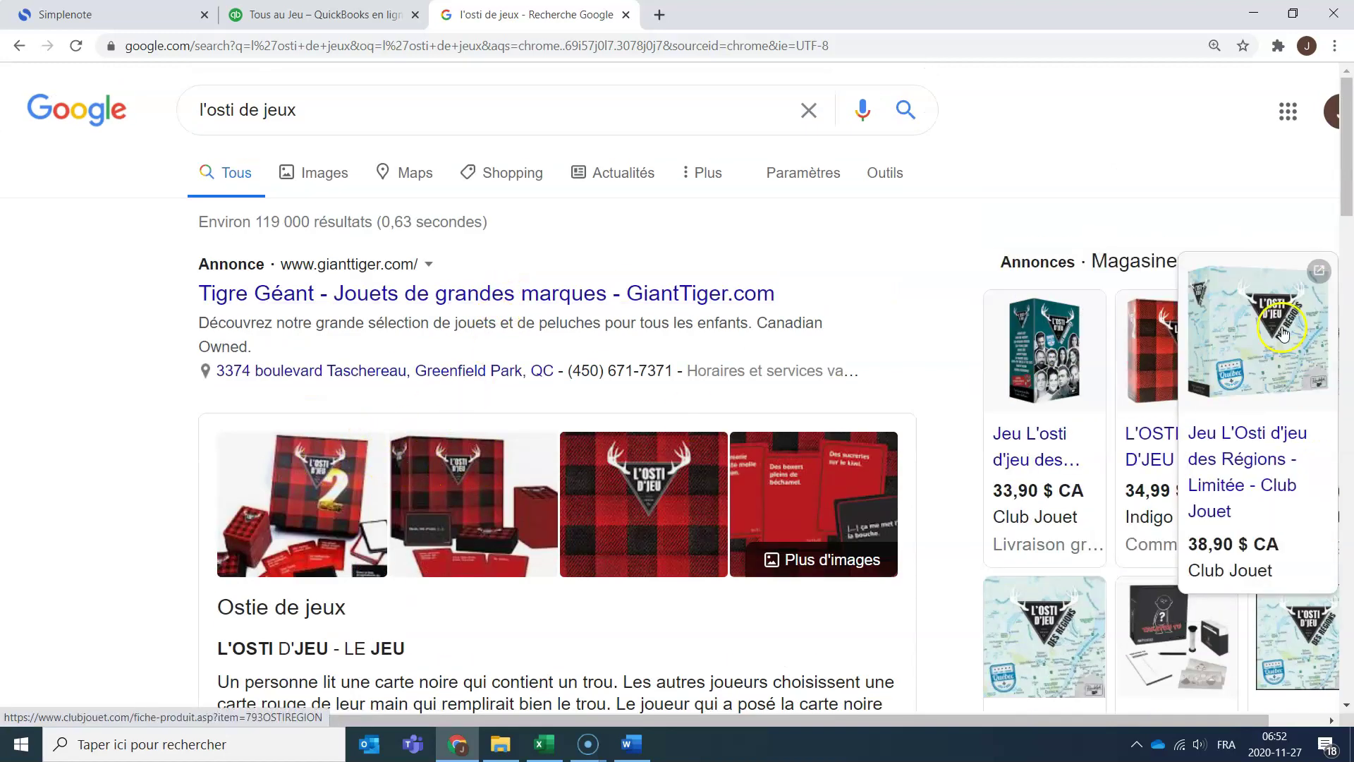
pyautogui.moveTo(1256, 725); pyautogui.dragTo(1311, 724)
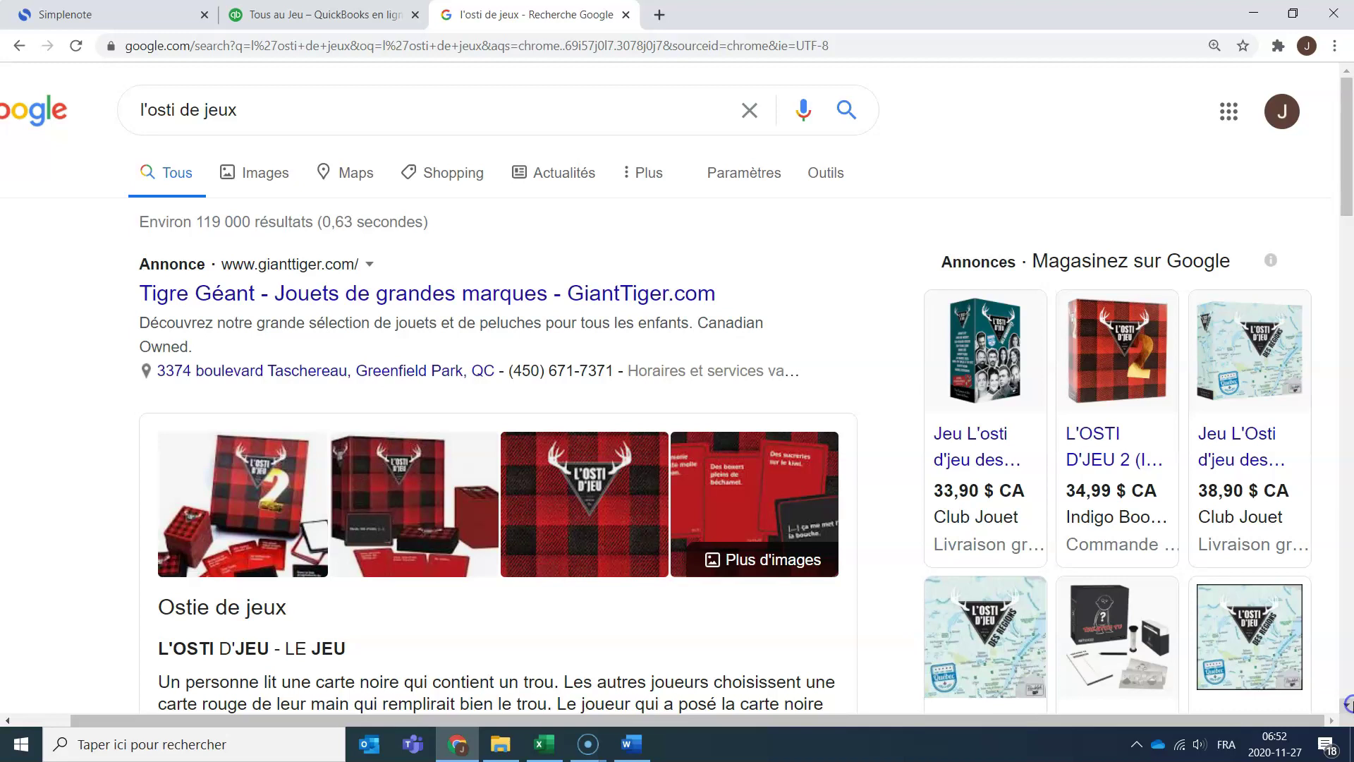
pyautogui.moveTo(1059, 351)
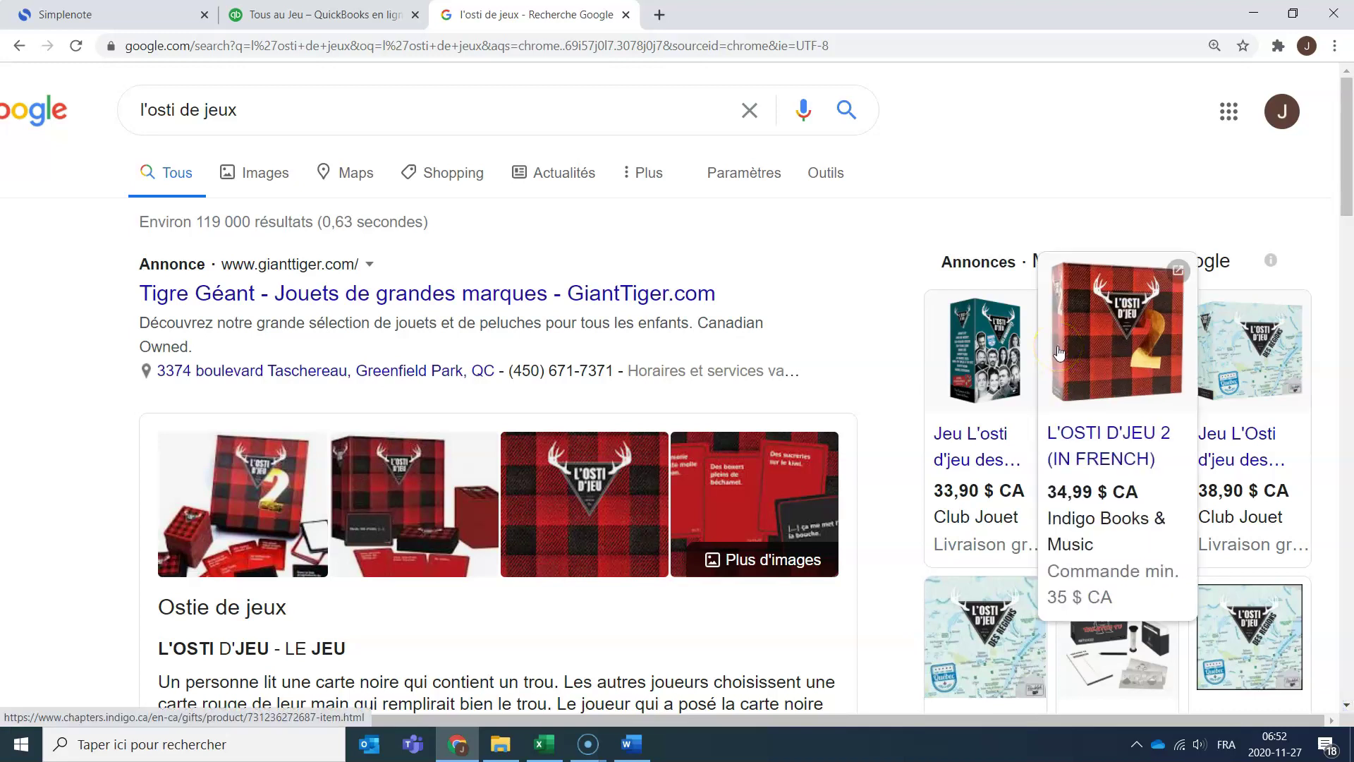
pyautogui.scroll(-6, 704, 387)
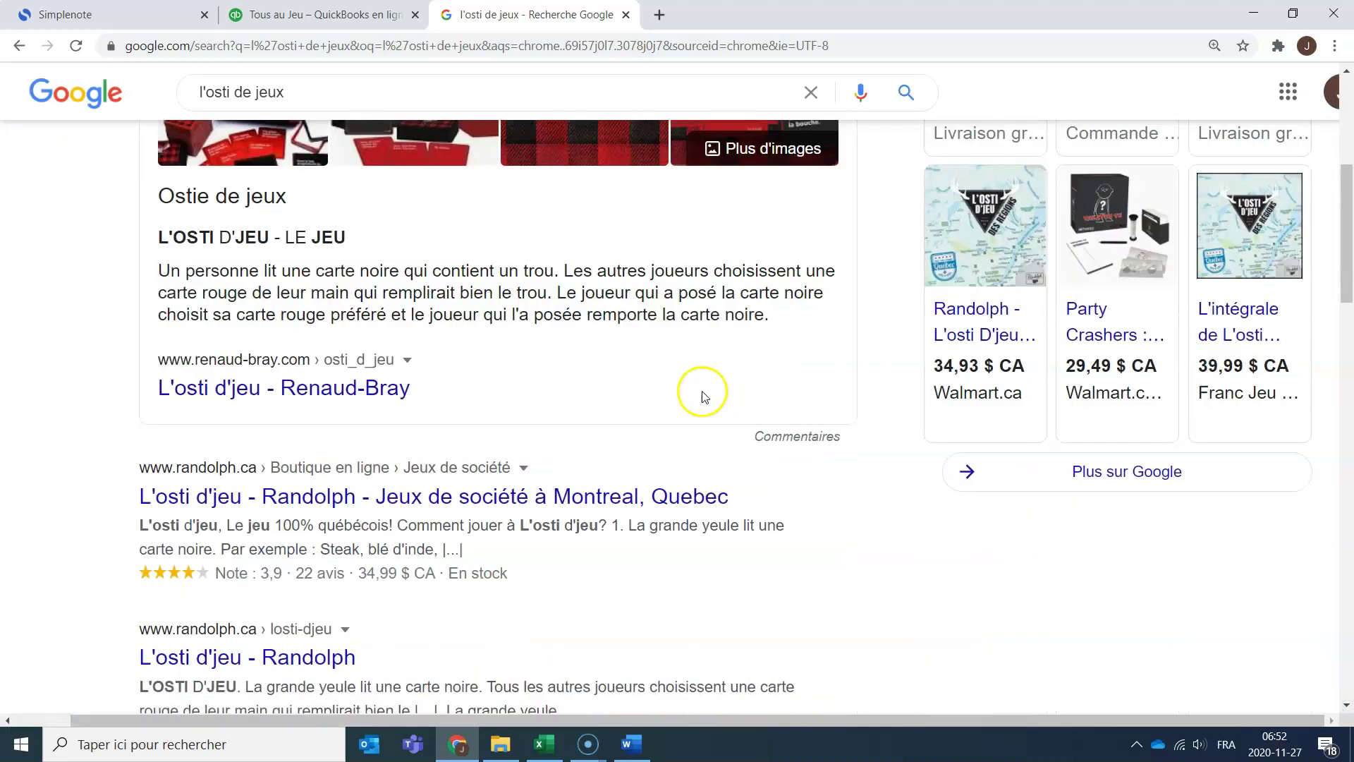
pyautogui.click(358, 15)
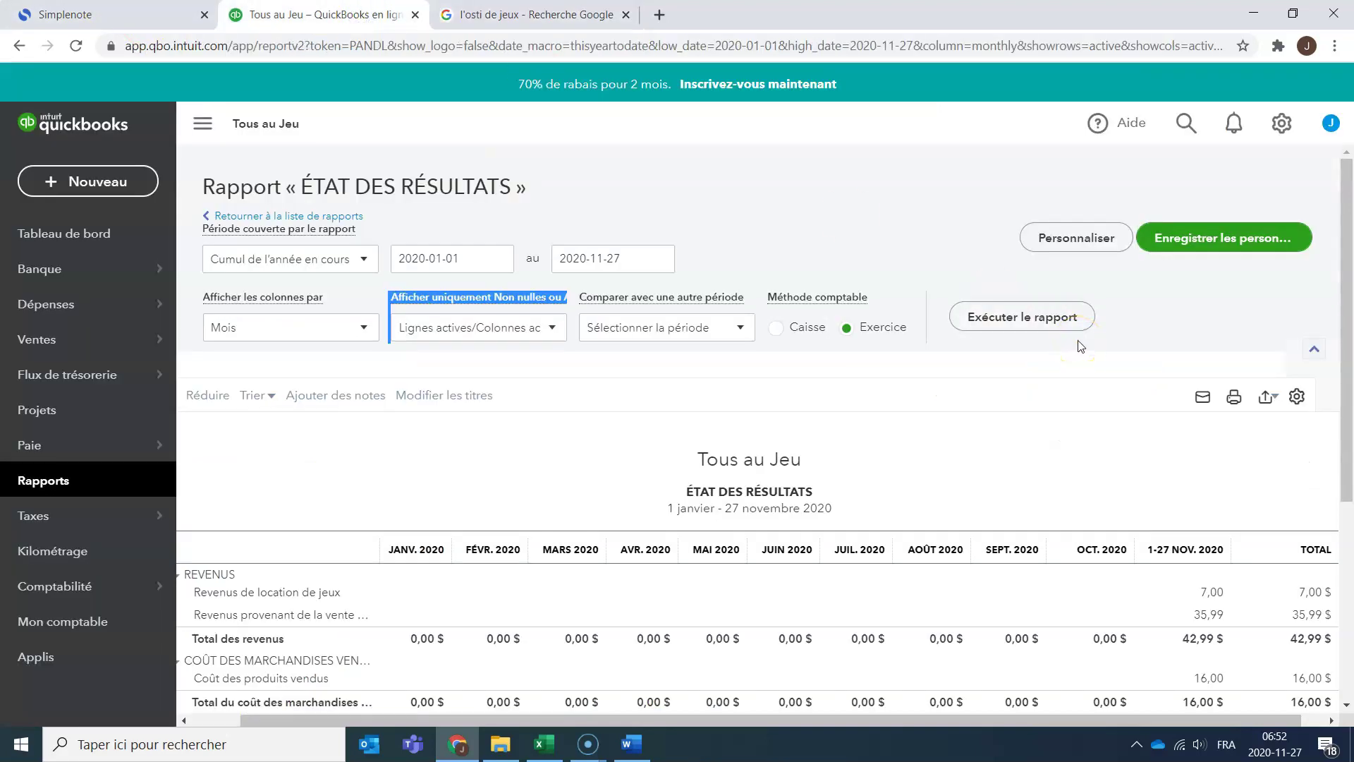
# Delete the L'Osti d'Jeu line (B14:I14) from the Pièce 2-5 invoice in Excel.
pyautogui.click(542, 742)
pyautogui.moveTo(175, 403); pyautogui.dragTo(730, 407)
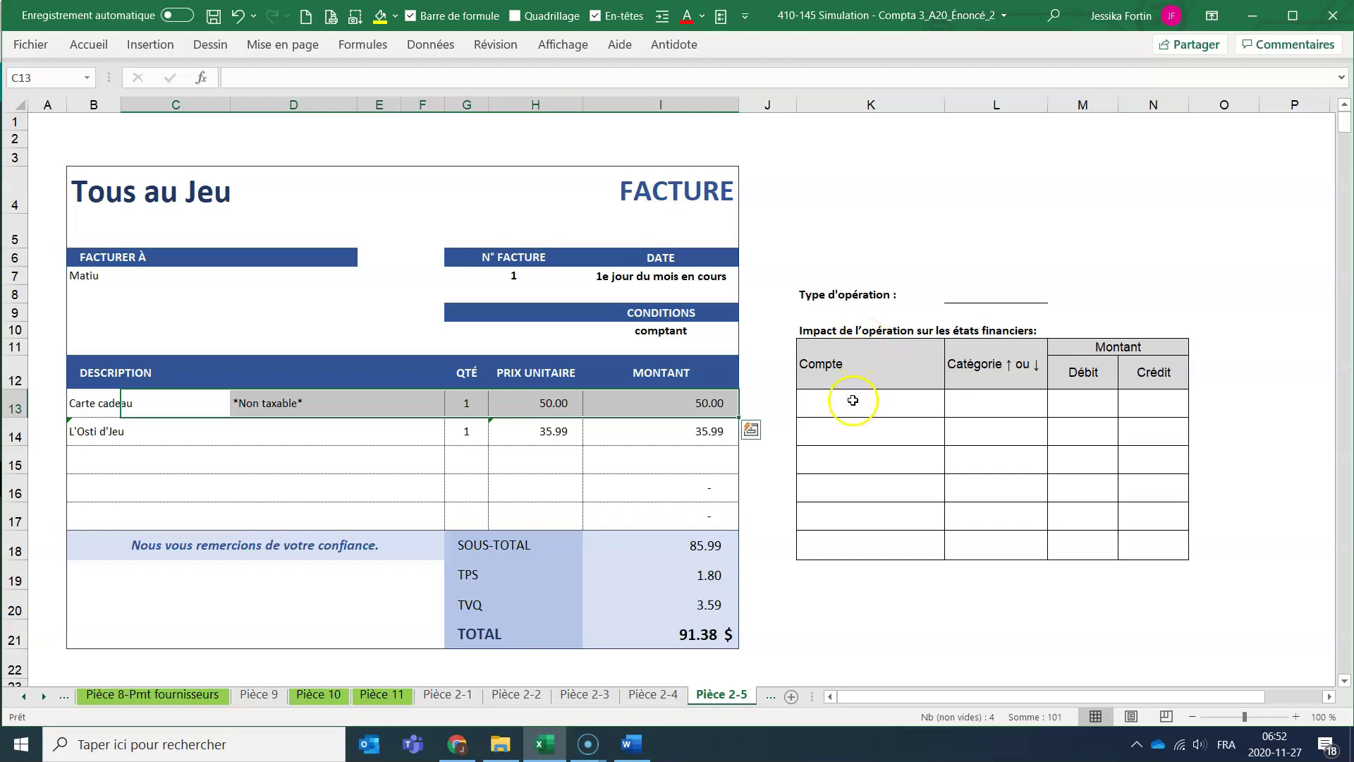
pyautogui.moveTo(99, 433); pyautogui.dragTo(661, 435)
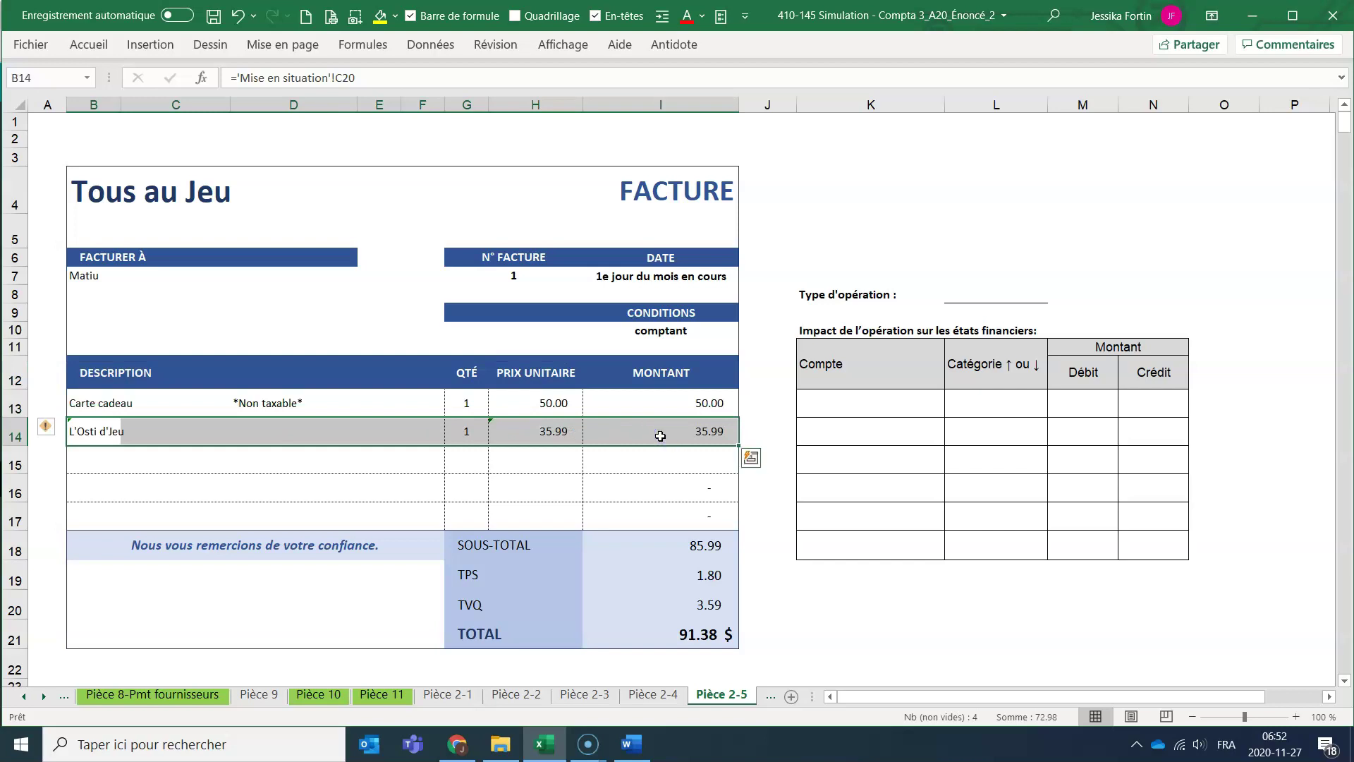
pyautogui.press('Delete')
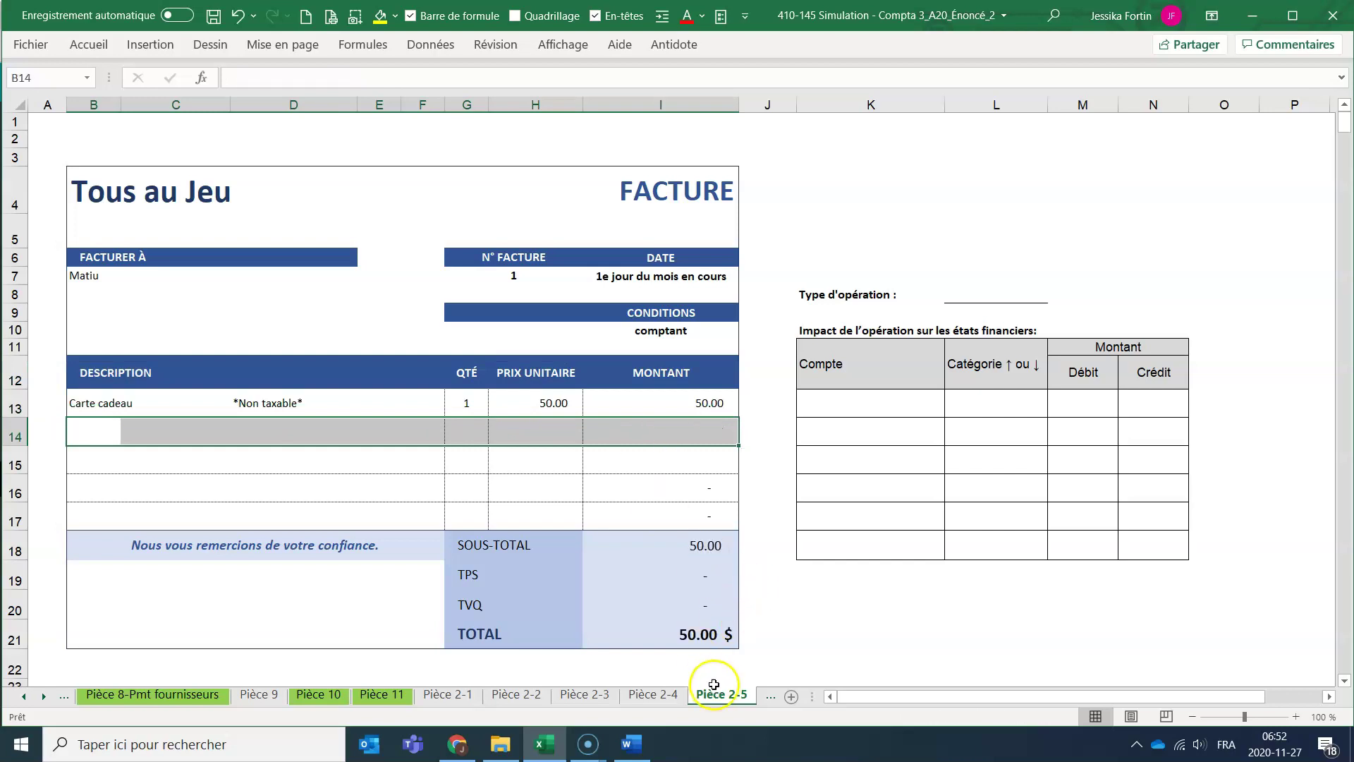
# Colour the Pièce 2-5 sheet tab light green.
pyautogui.rightClick(723, 700)
pyautogui.moveTo(776, 611)
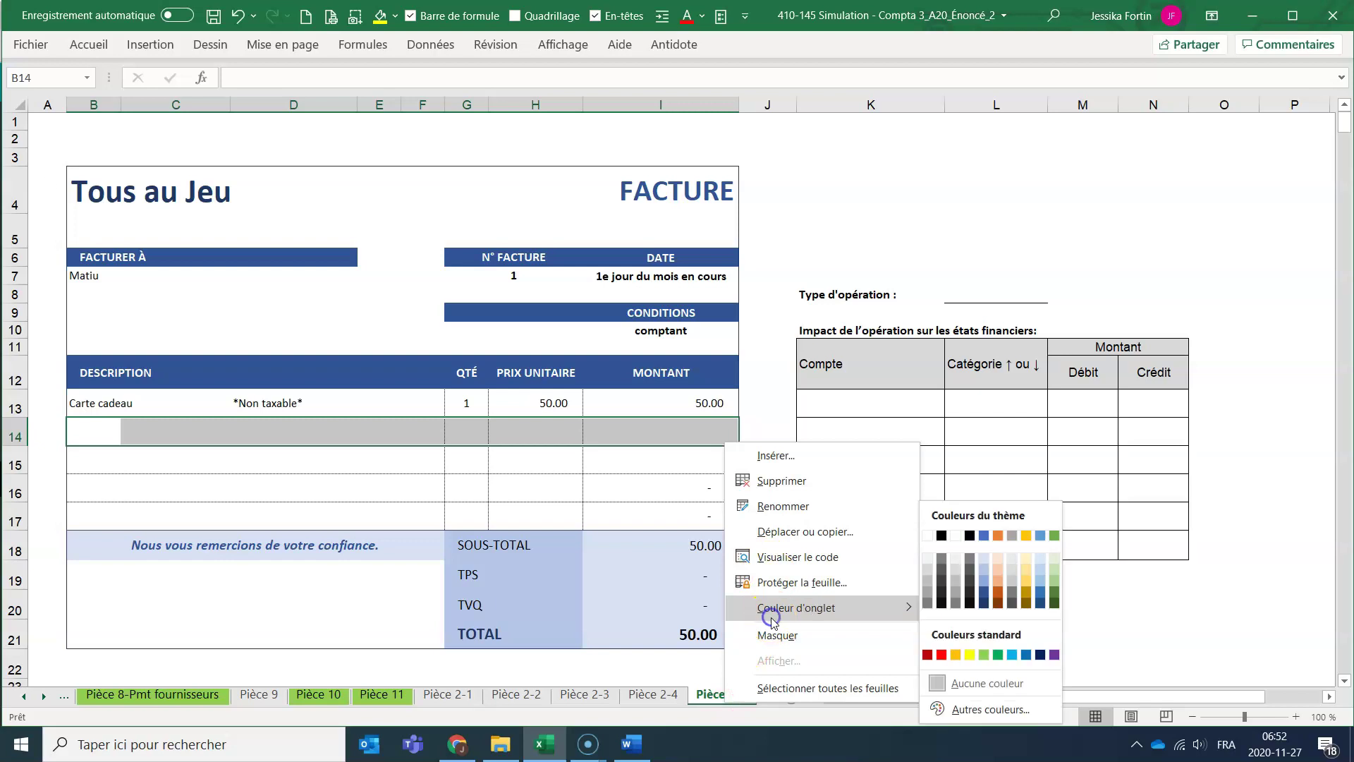
pyautogui.click(985, 655)
pyautogui.click(875, 545)
pyautogui.click(766, 404)
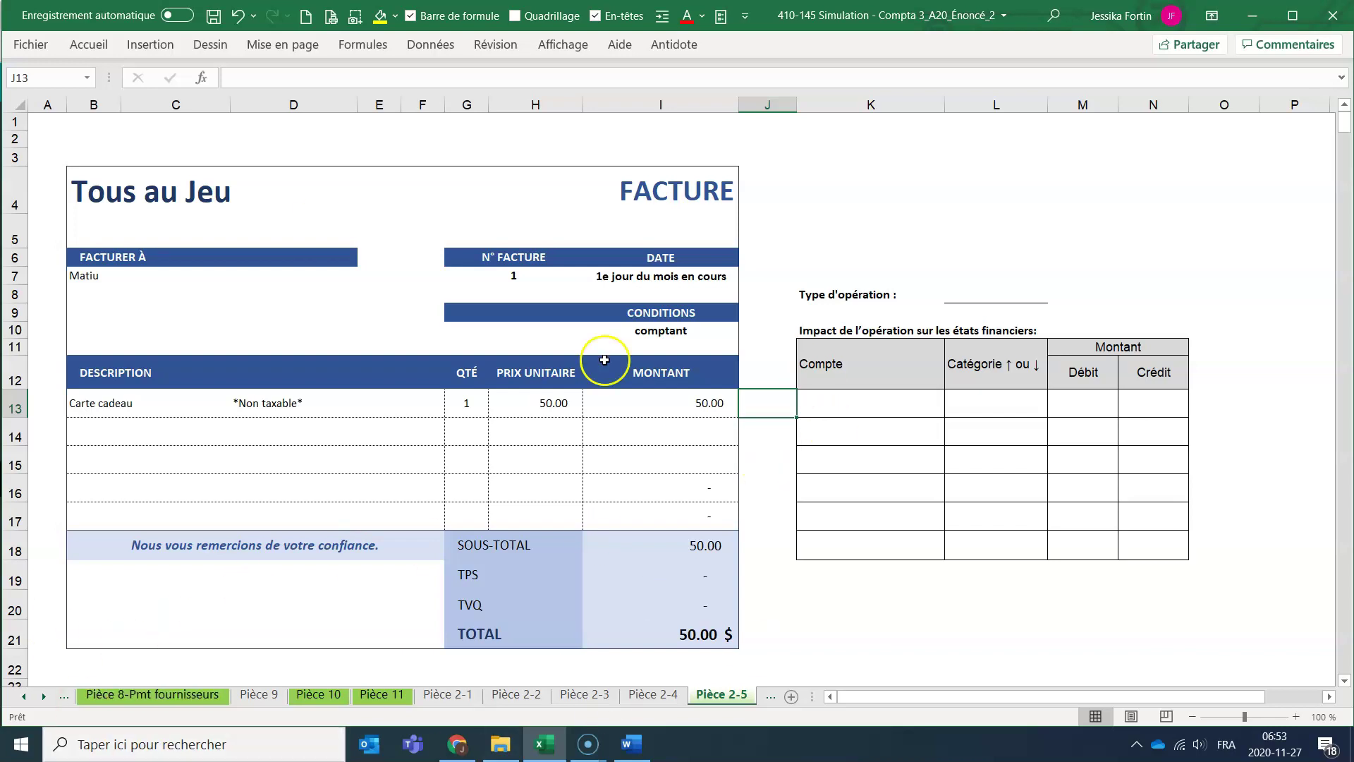
pyautogui.click(810, 397)
# Debit Encaisse in the impact table with =I21 in M13.
pyautogui.write('Encai')
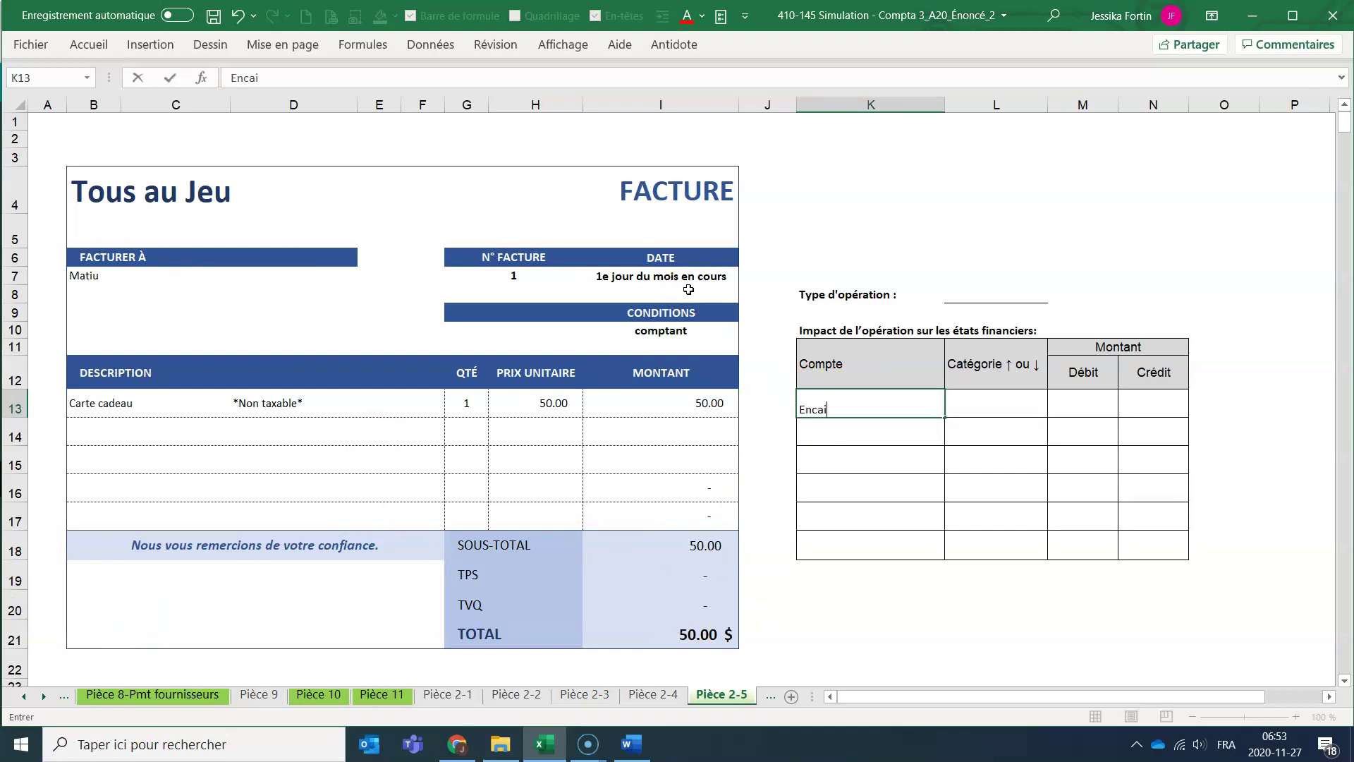
pyautogui.press('Tab')
pyautogui.press('Tab')
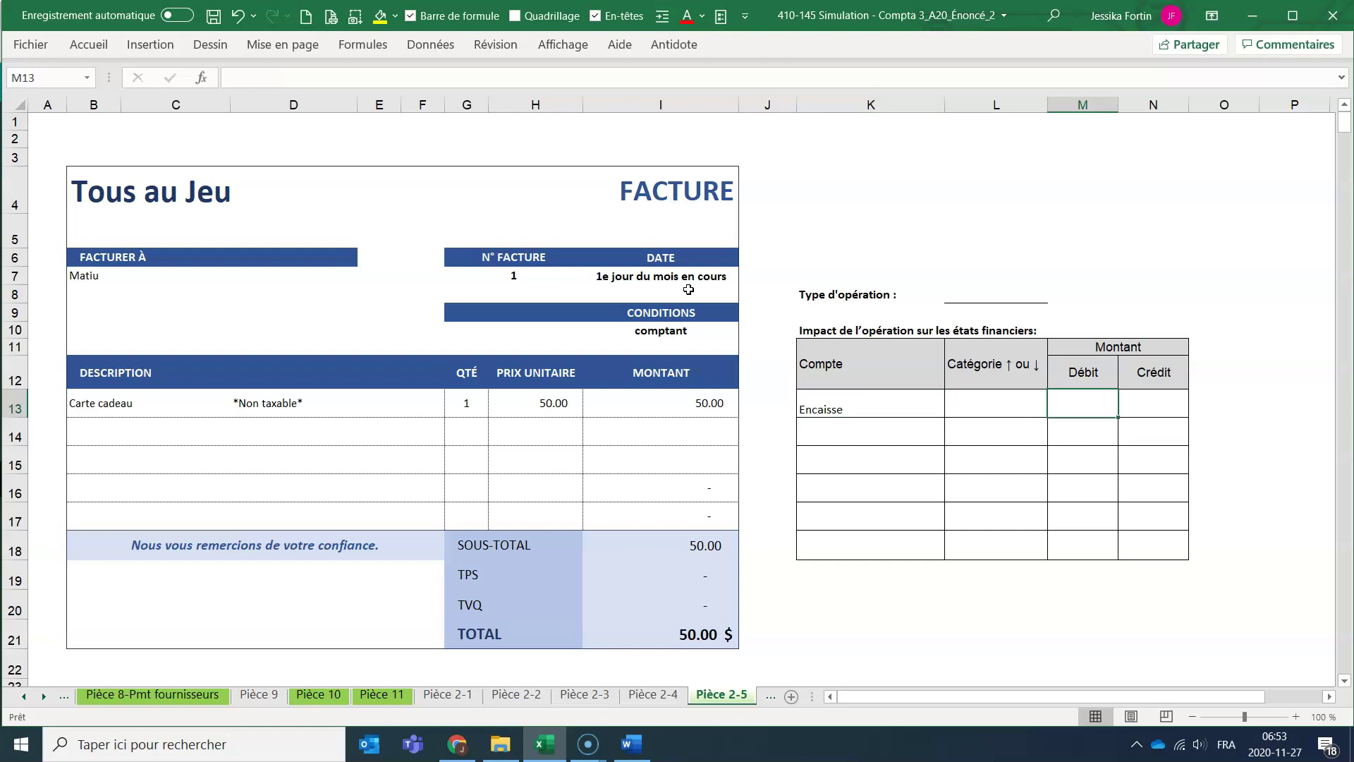
pyautogui.write('=')
pyautogui.click(630, 633)
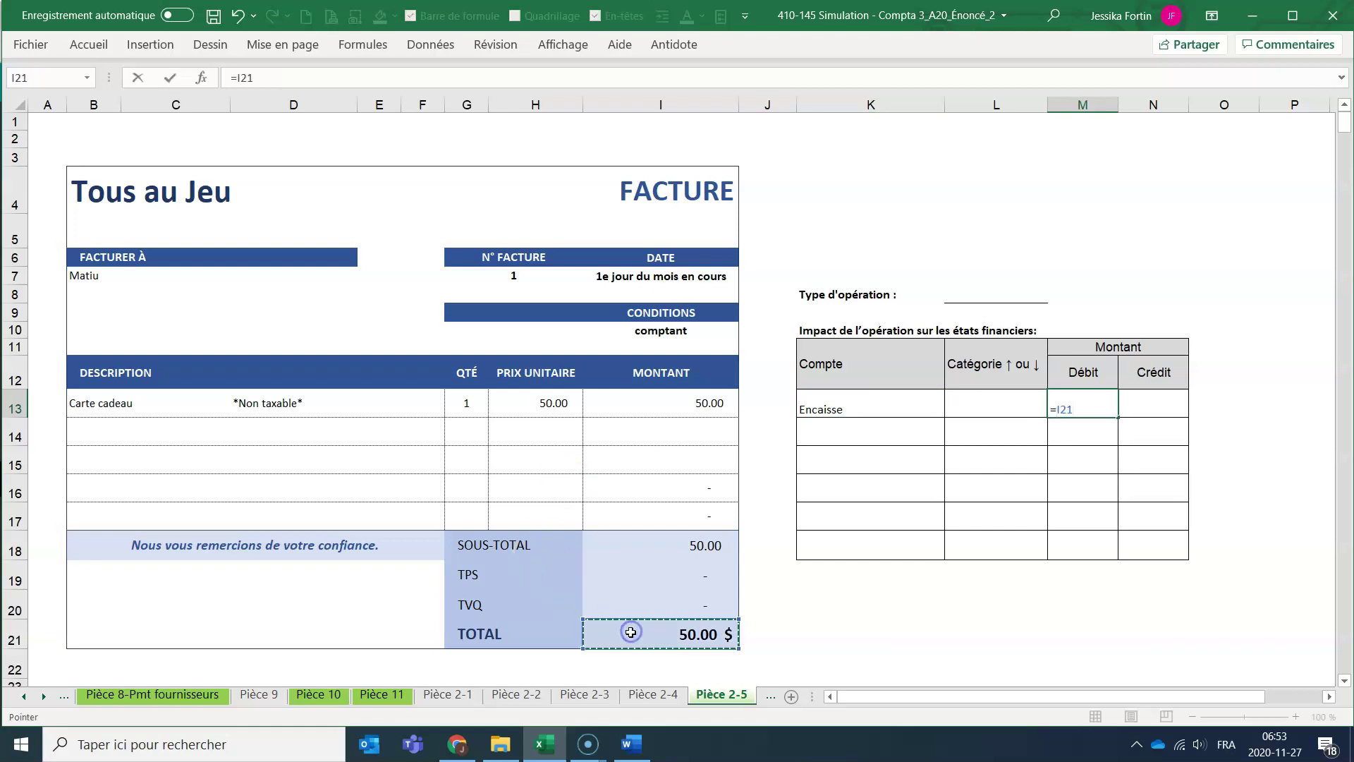
pyautogui.press('Return')
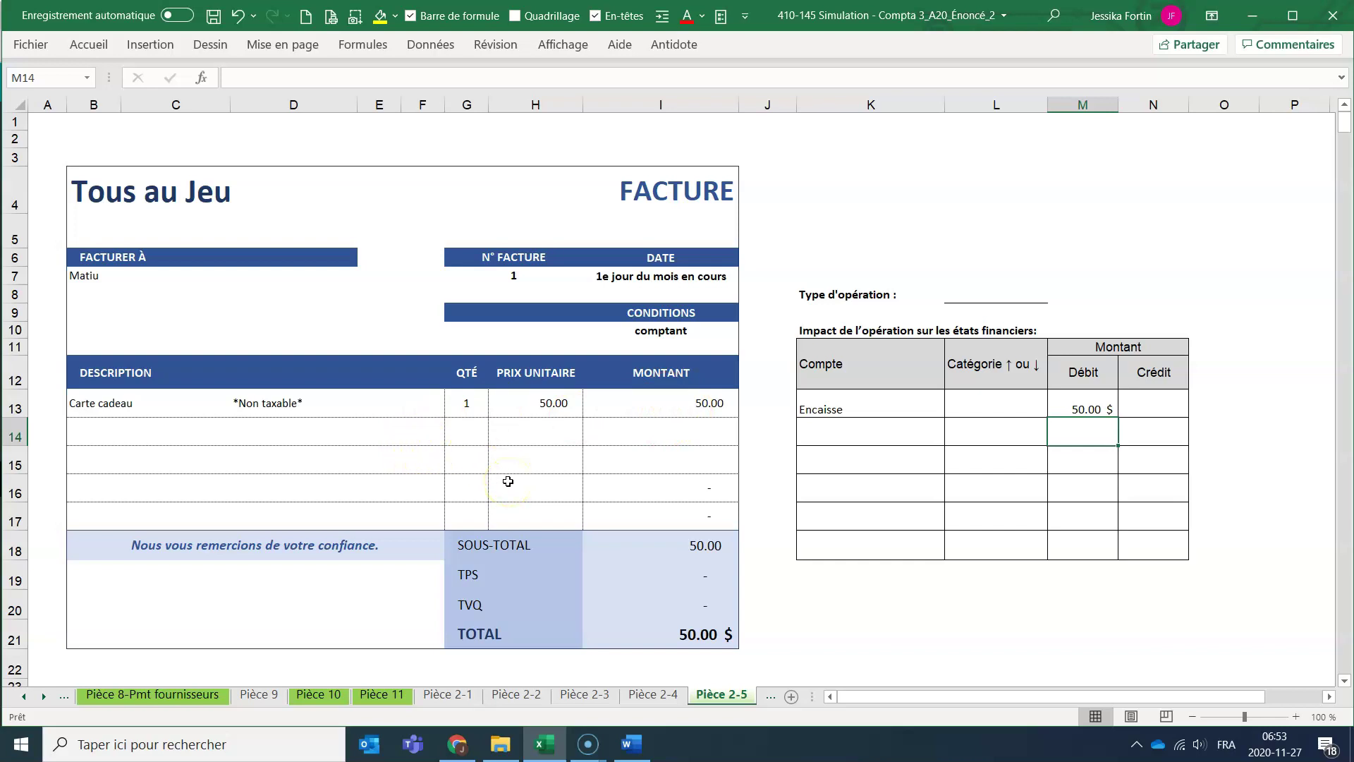
pyautogui.click(1082, 403)
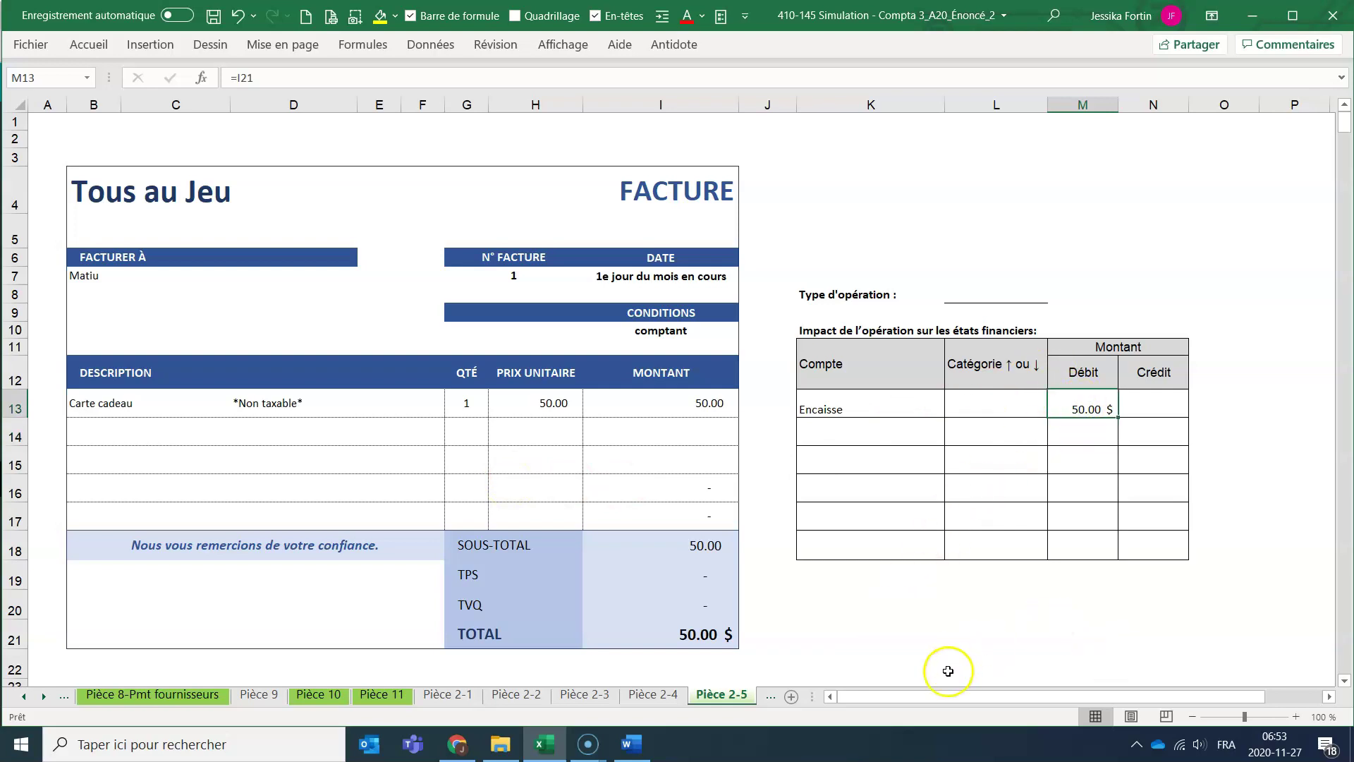
# Enter Produit perçu d'Avance as the credit account in K14, categorised passif ↑ in L14.
pyautogui.click(861, 430)
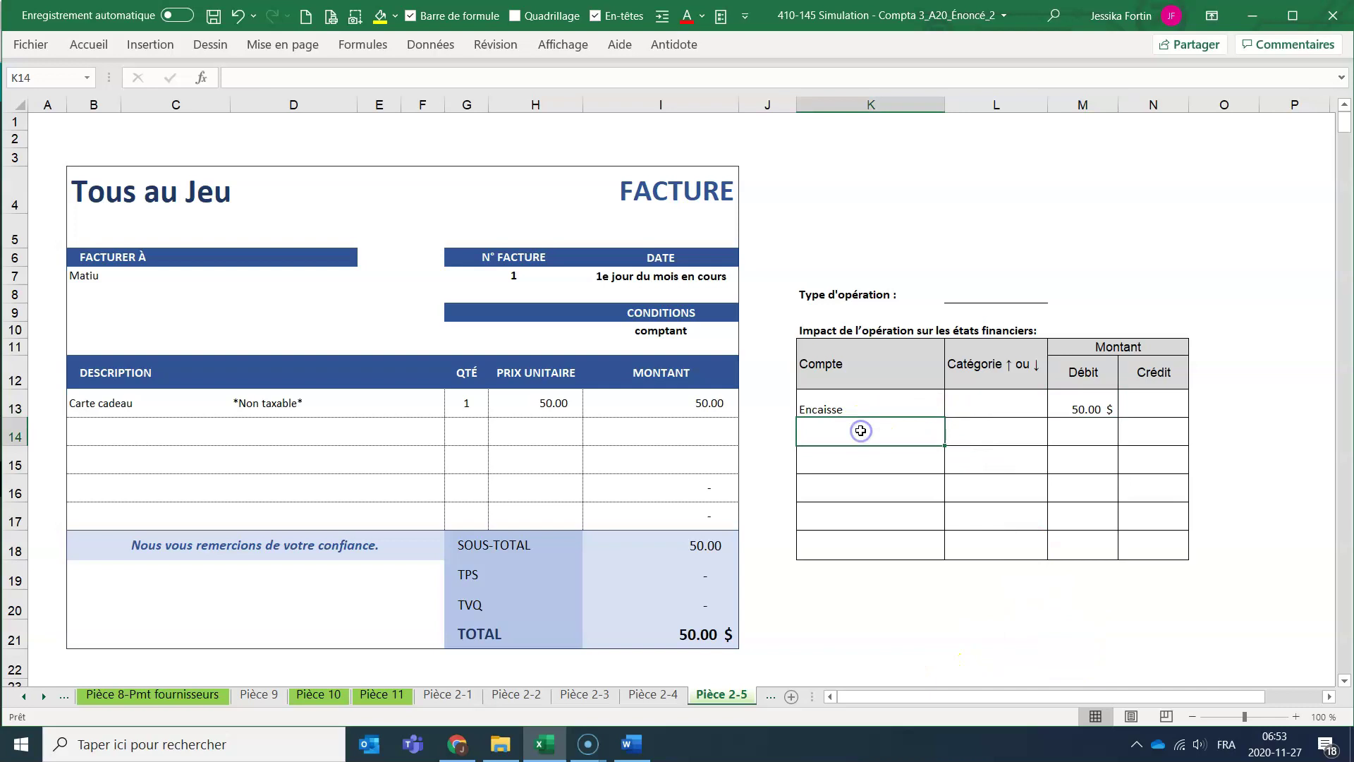
pyautogui.click(996, 429)
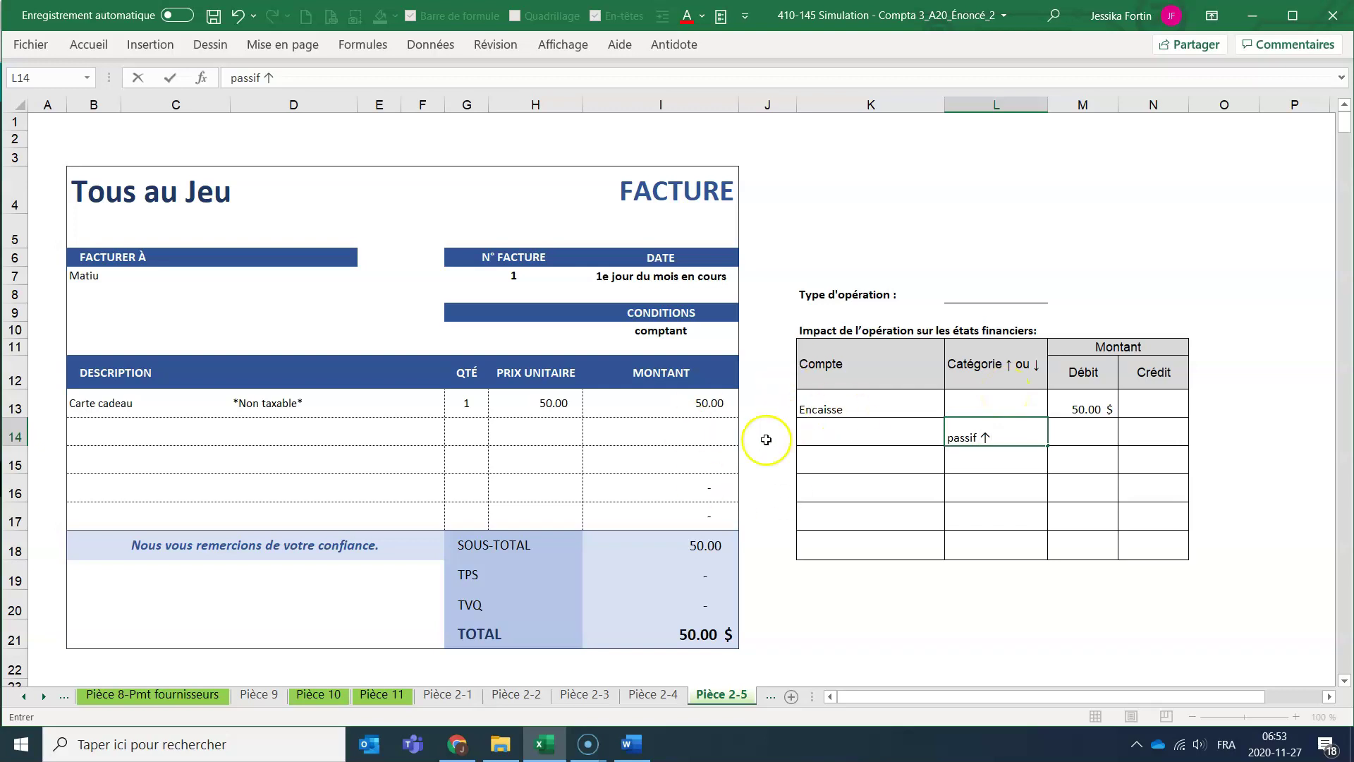
pyautogui.click(820, 432)
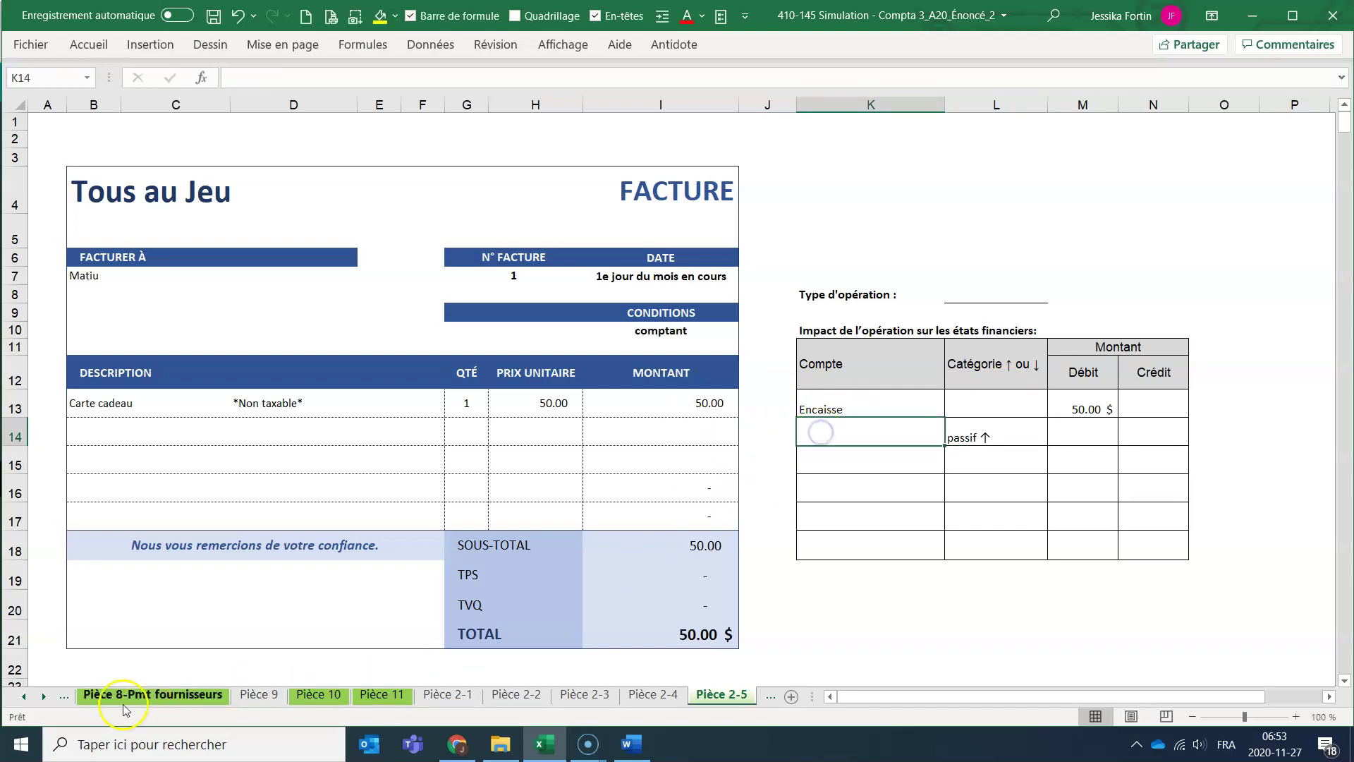
pyautogui.write("Produit perçu d'Avance")
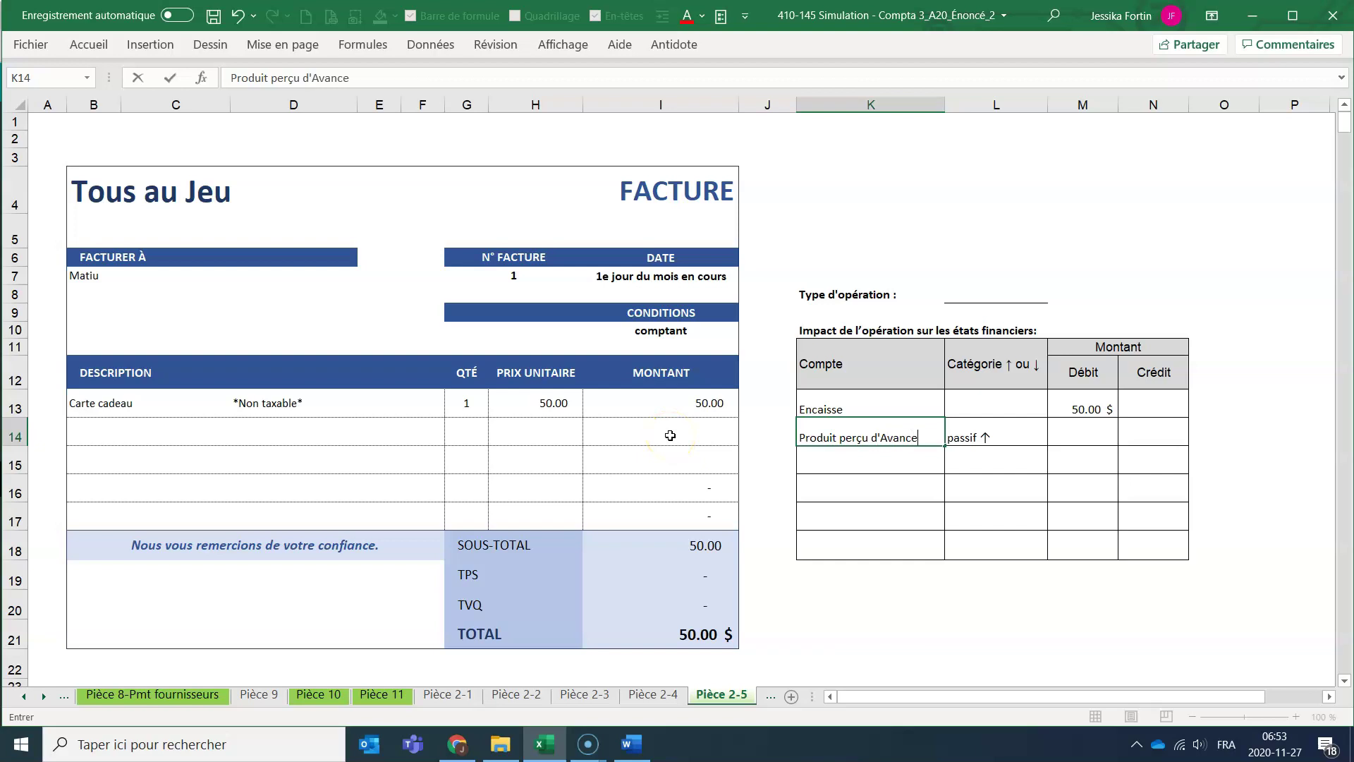
pyautogui.press('Return')
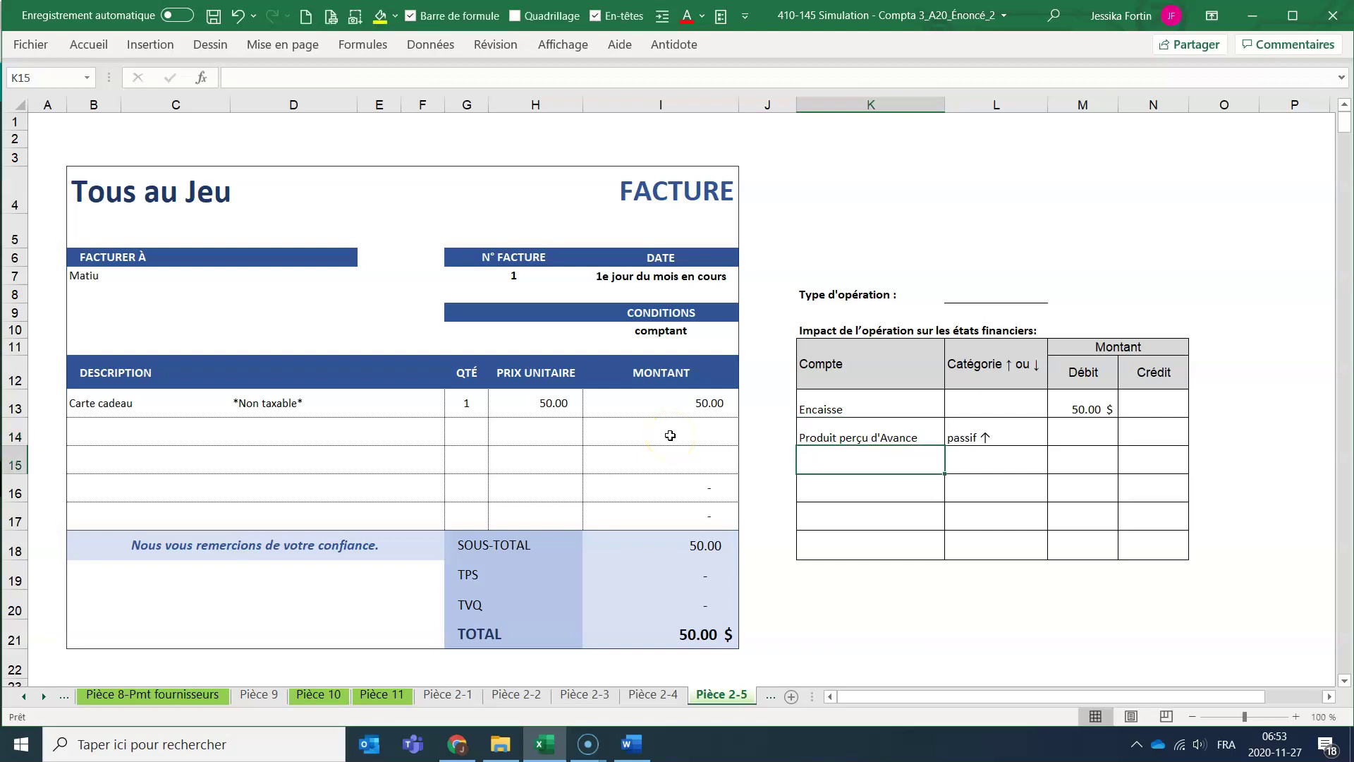
pyautogui.click(831, 432)
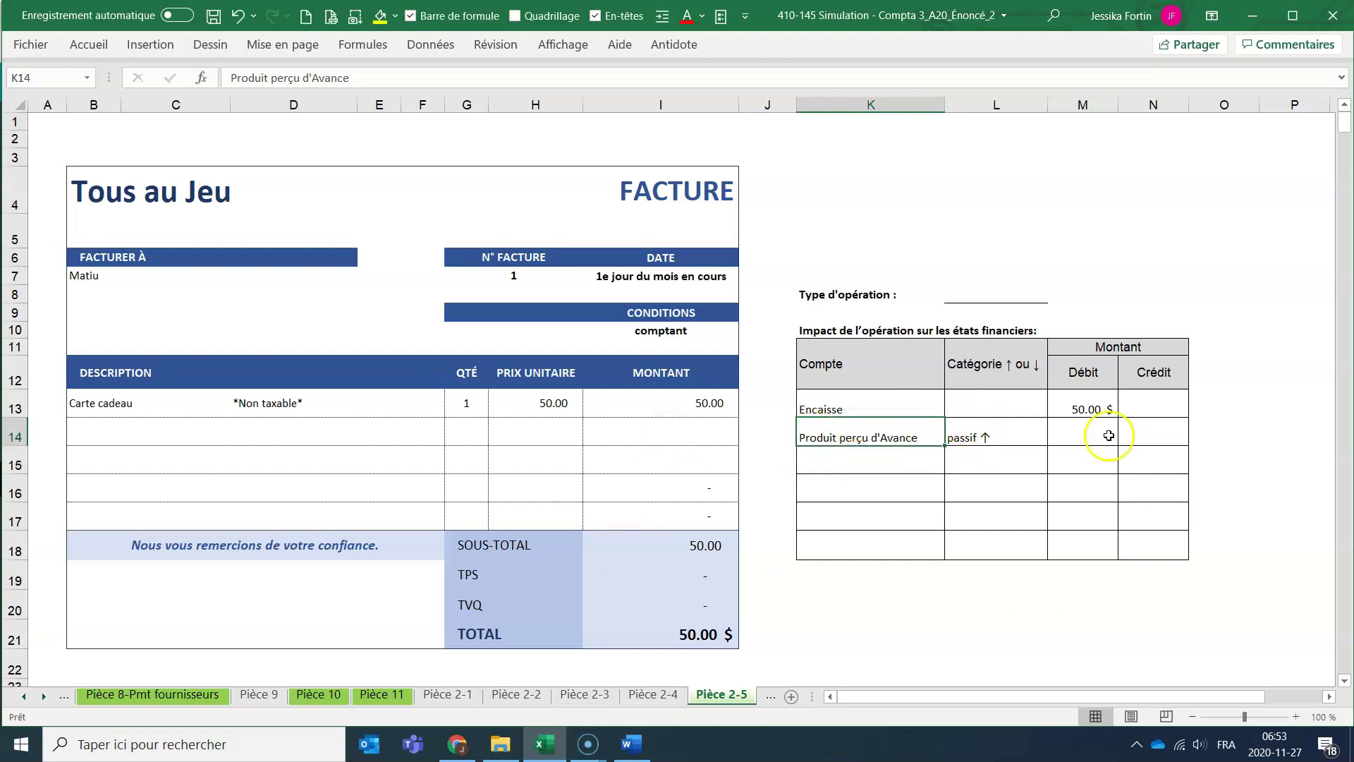
# Set the credit amount in N14 to =M13.
pyautogui.click(1140, 432)
pyautogui.write('=')
pyautogui.press('Up')
pyautogui.press('Left')
pyautogui.press('Return')
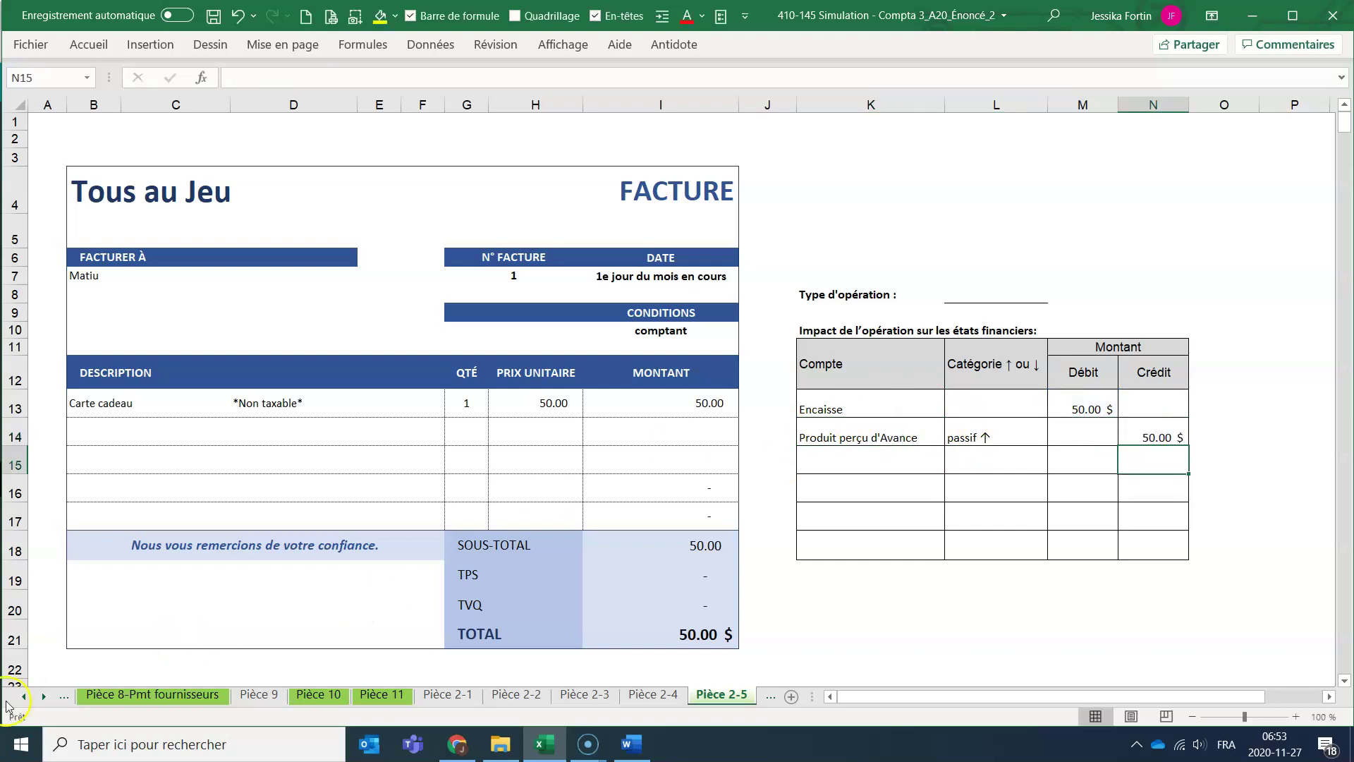
pyautogui.rightClick(29, 696)
# Review the Plan comptable_Quickbooks account types, such as Autres passifs à court terme.
pyautogui.scroll(1, 106, 511)
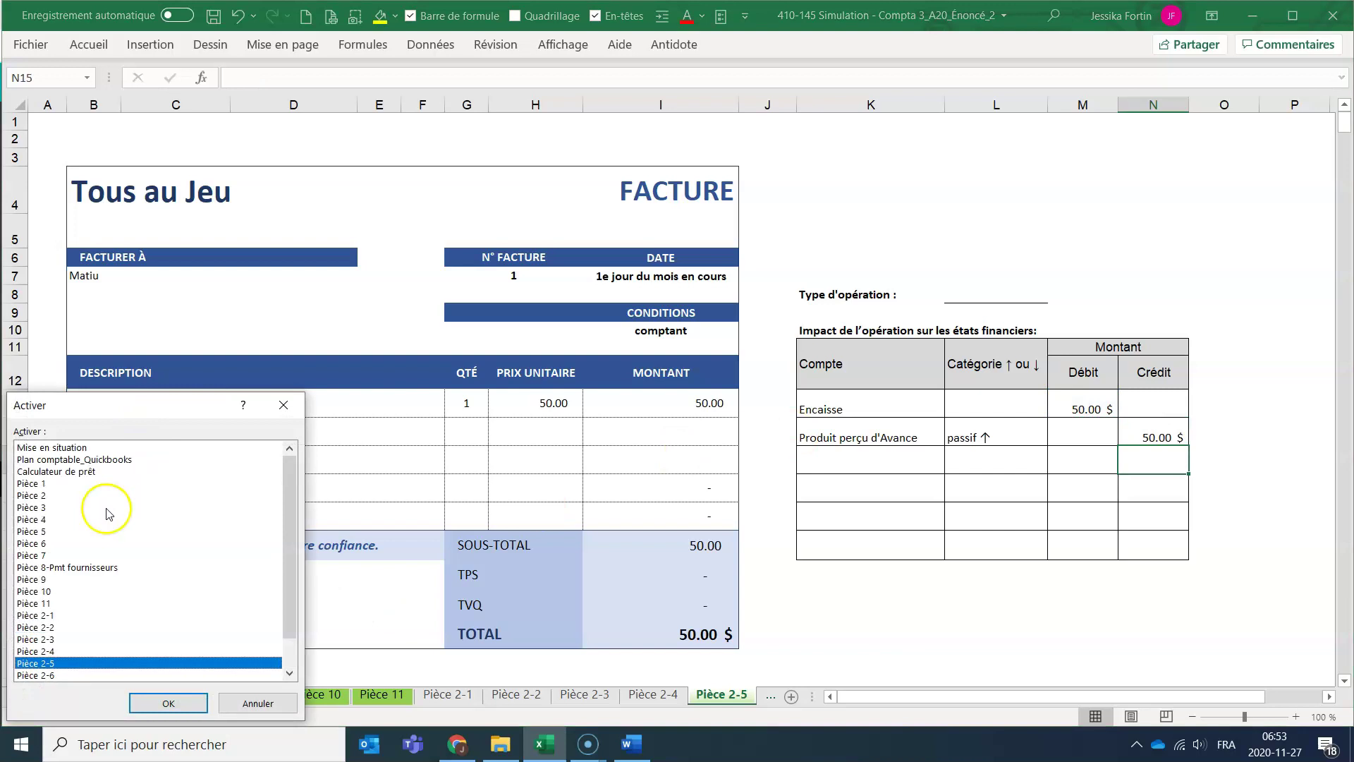
pyautogui.click(117, 460)
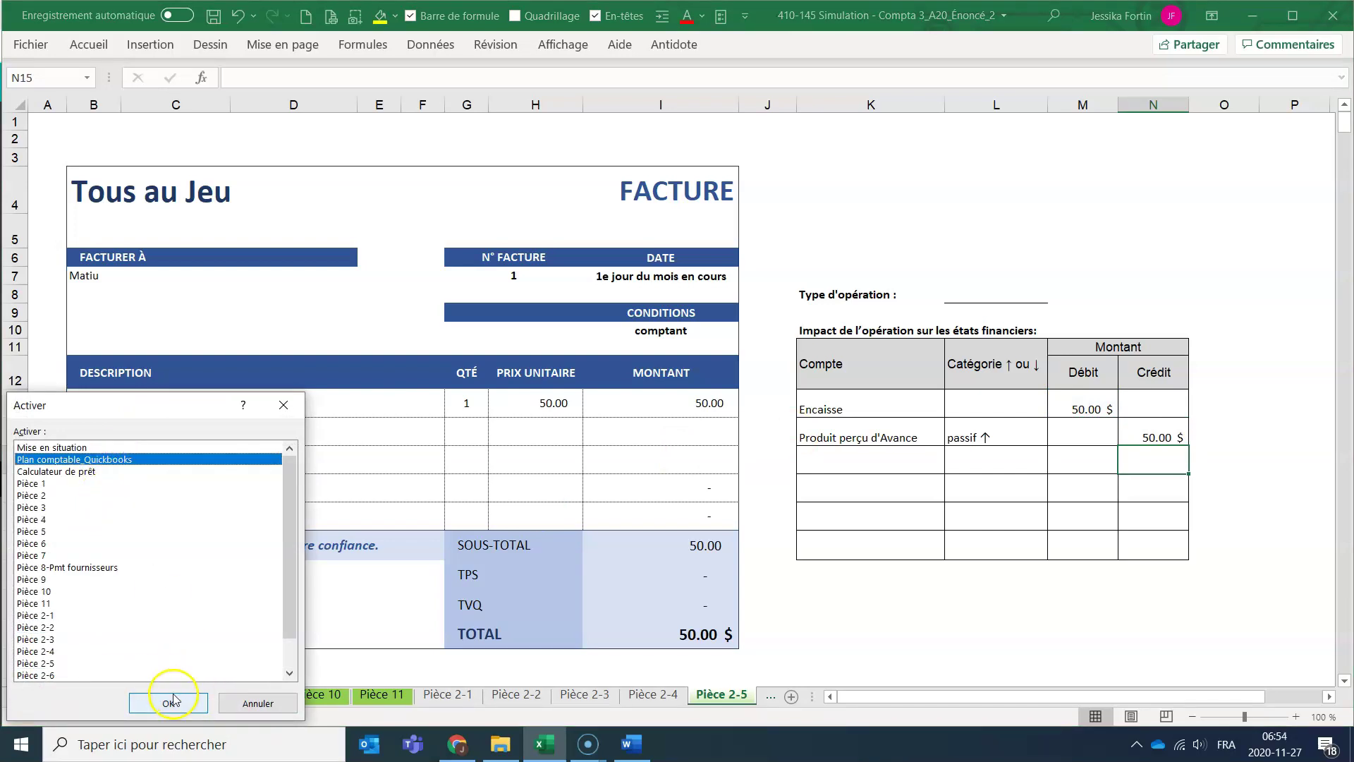
pyautogui.click(172, 702)
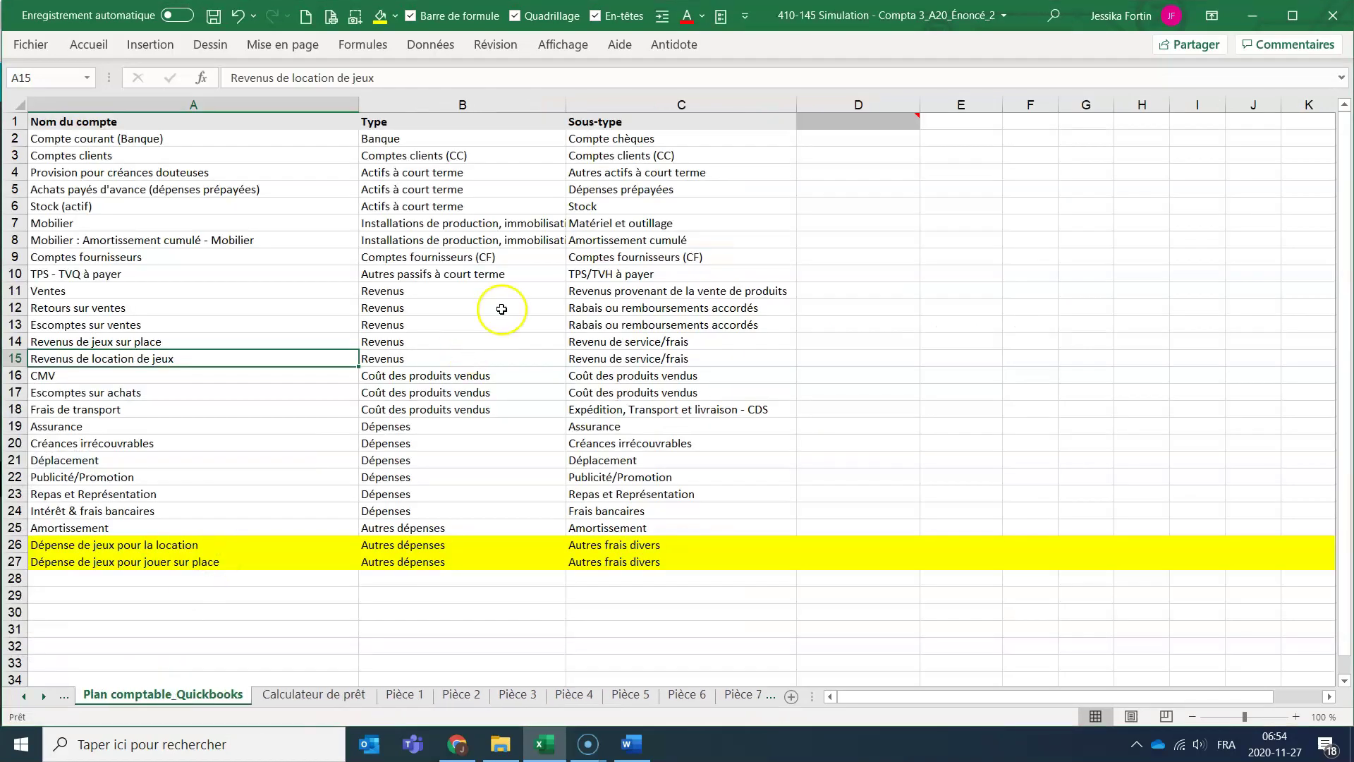
pyautogui.moveTo(437, 275); pyautogui.dragTo(438, 290)
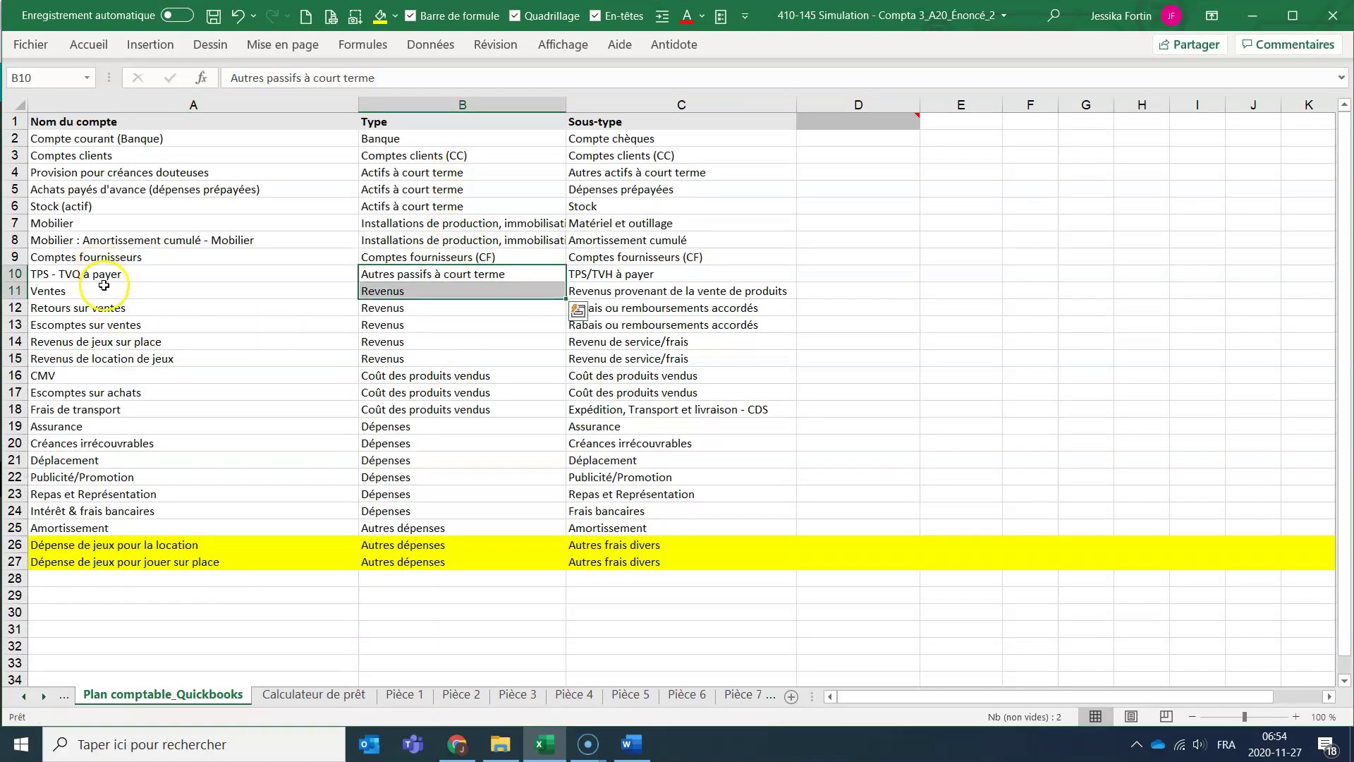
pyautogui.click(415, 278)
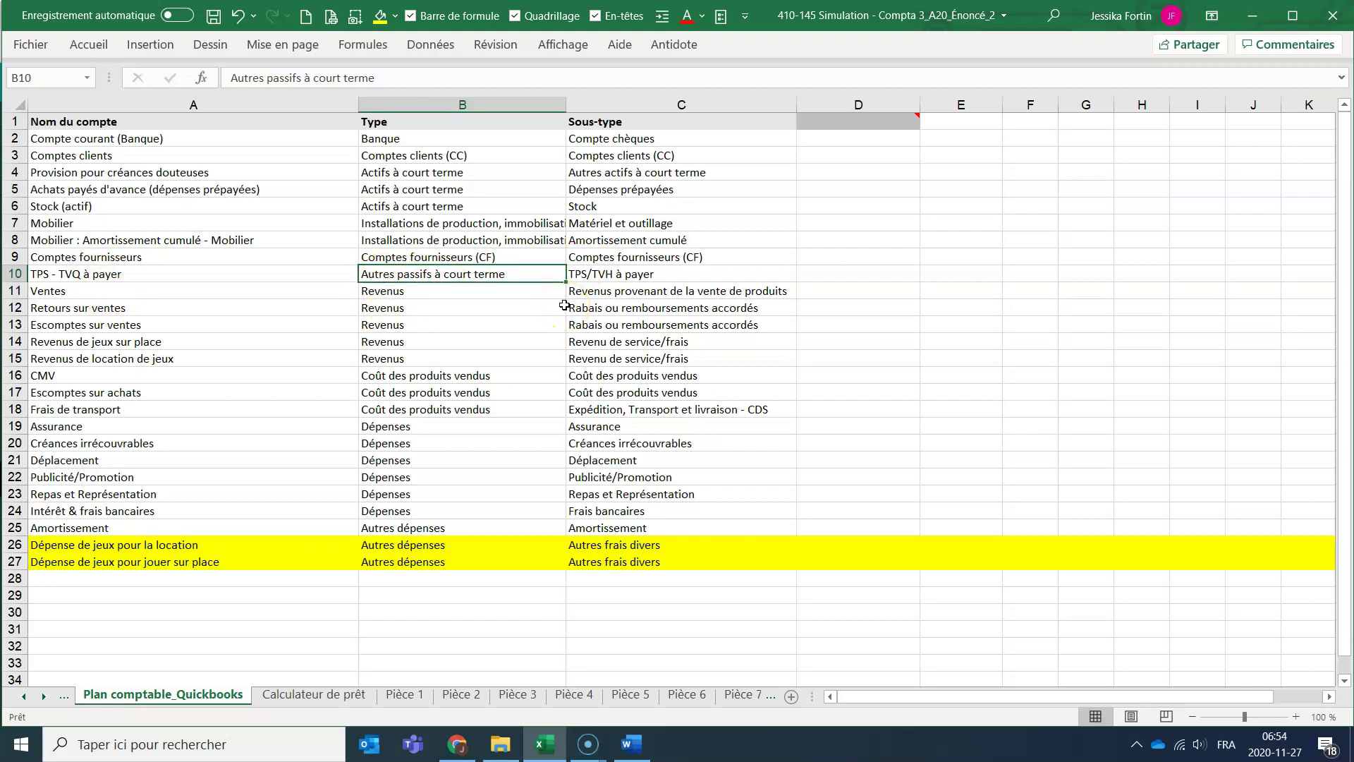
pyautogui.hotkey('alt', 'Tab')
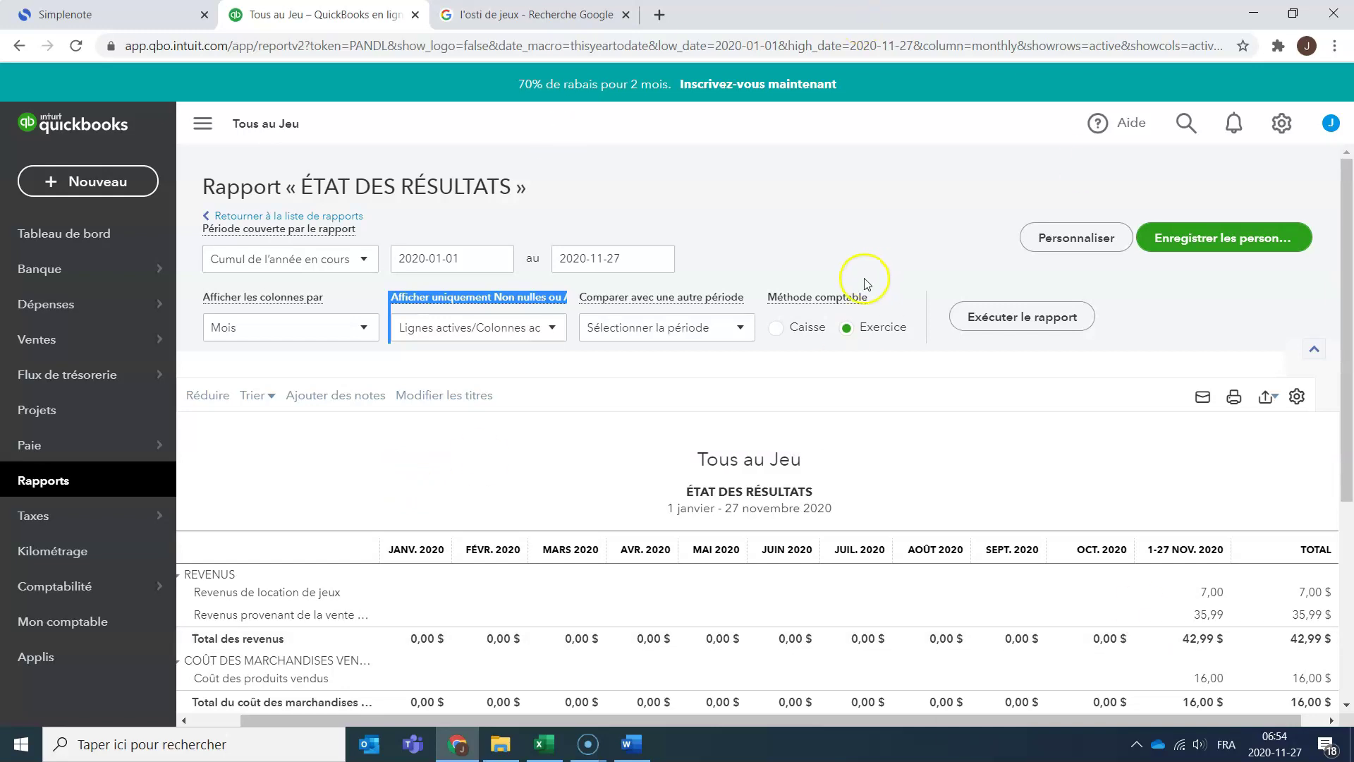
# Start a new sales receipt in QuickBooks and bring up the Pièce 2-5 invoice in Excel for reference.
pyautogui.moveTo(85, 455)
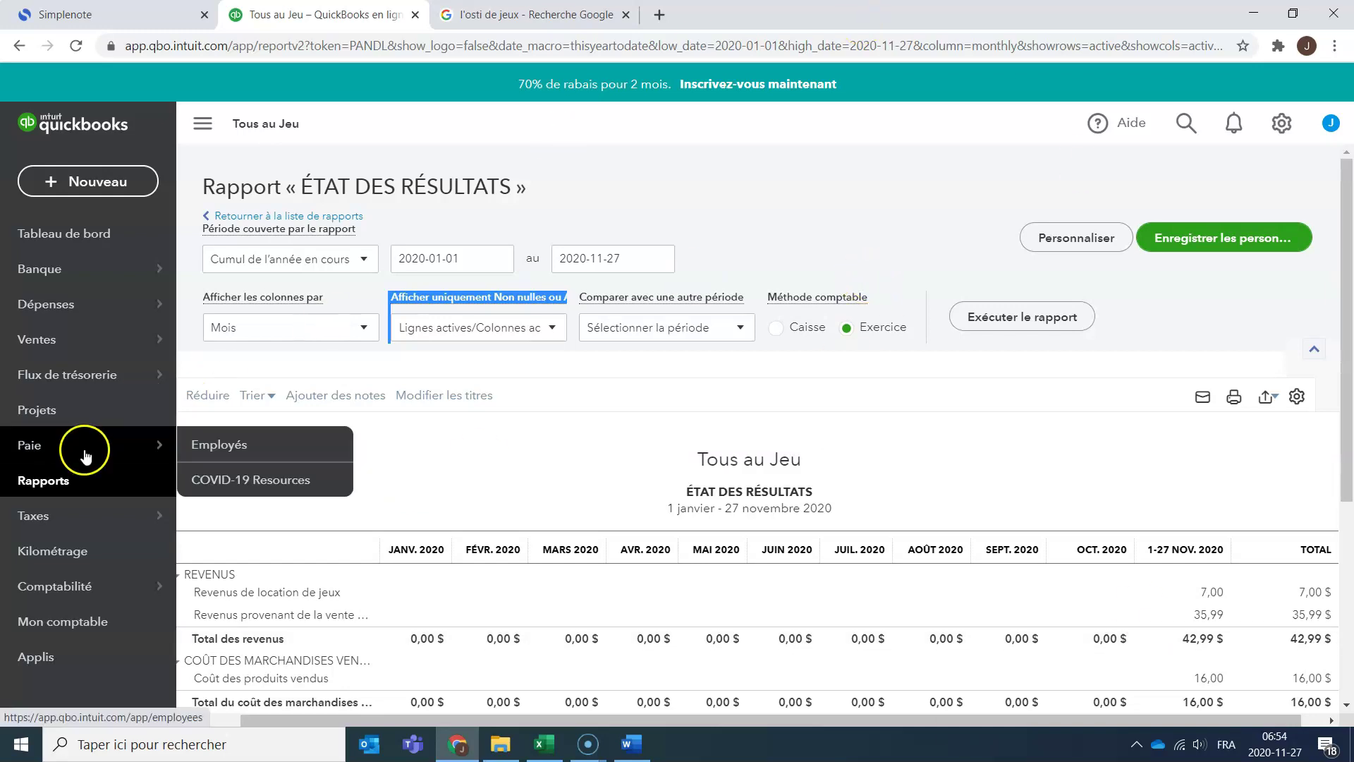
pyautogui.click(103, 185)
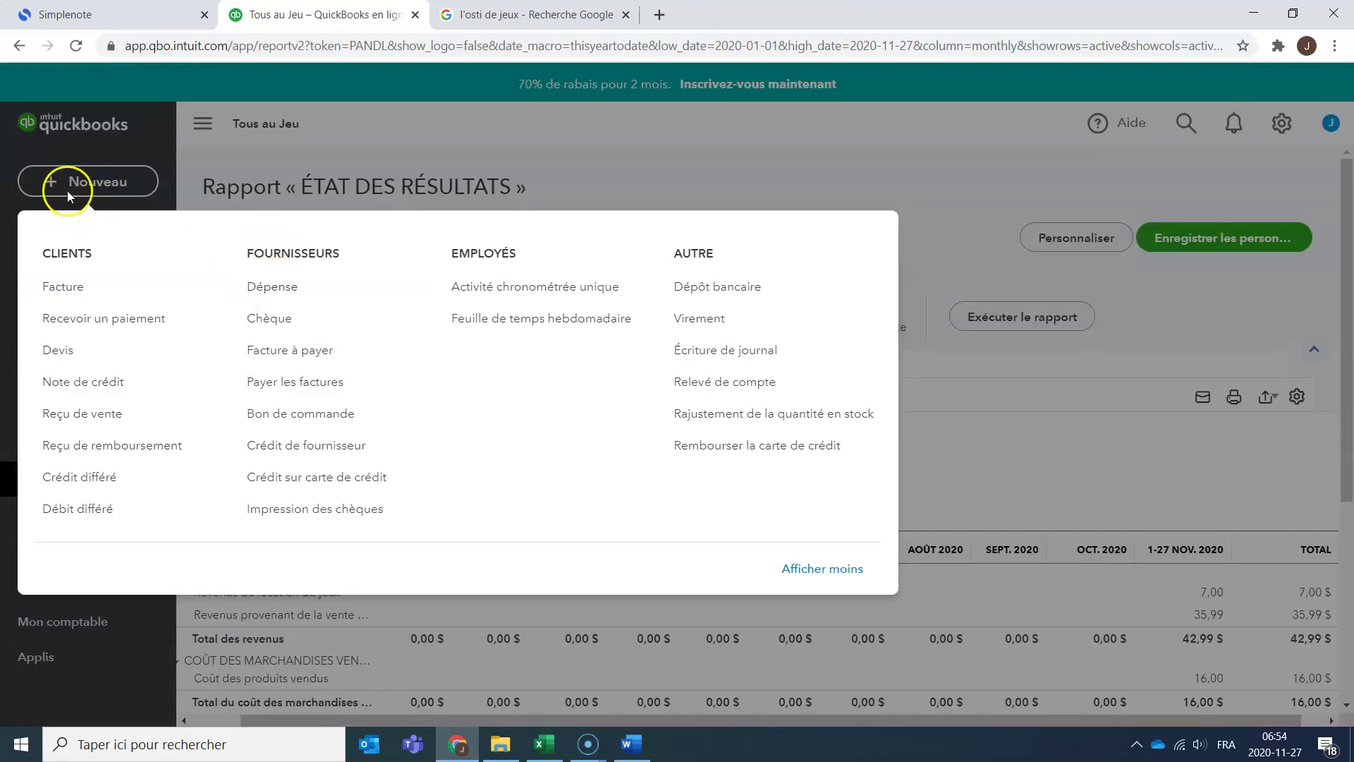
pyautogui.click(110, 418)
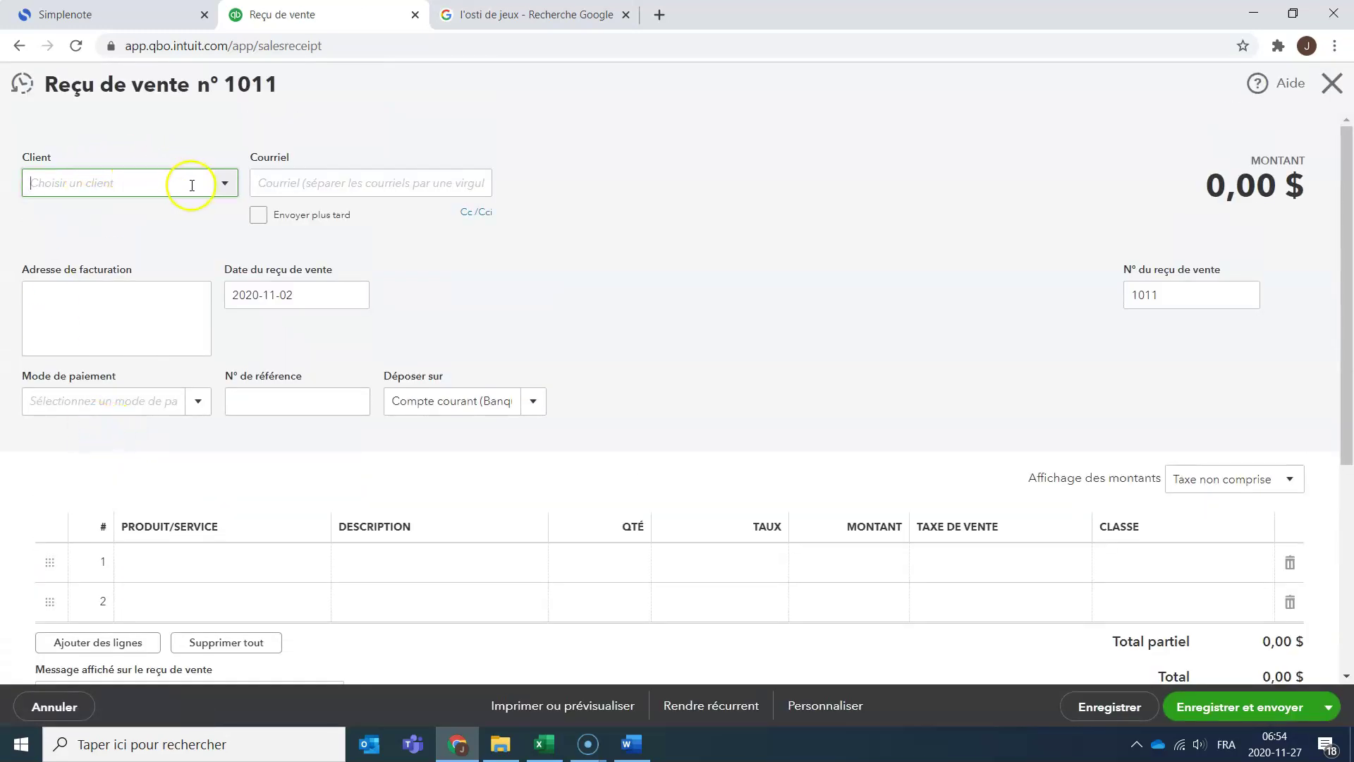
pyautogui.click(548, 744)
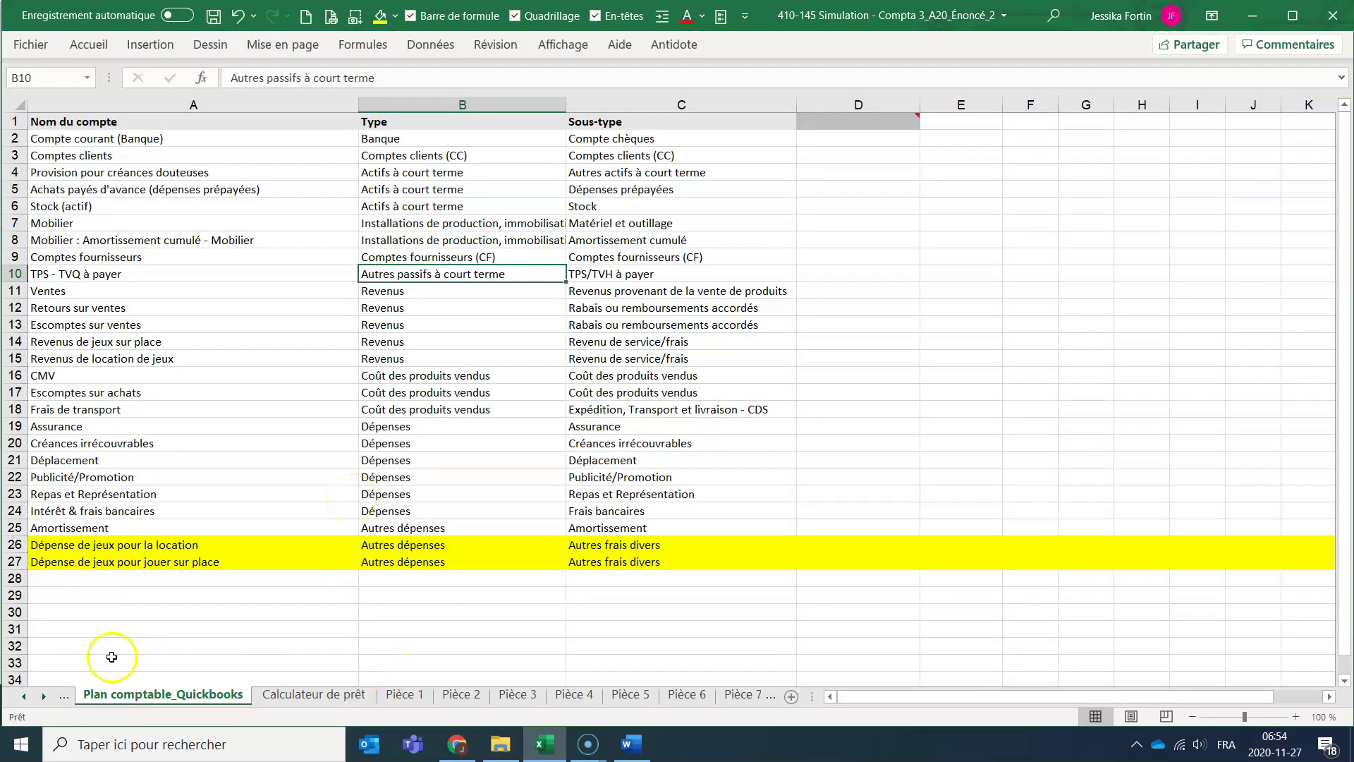
pyautogui.rightClick(22, 698)
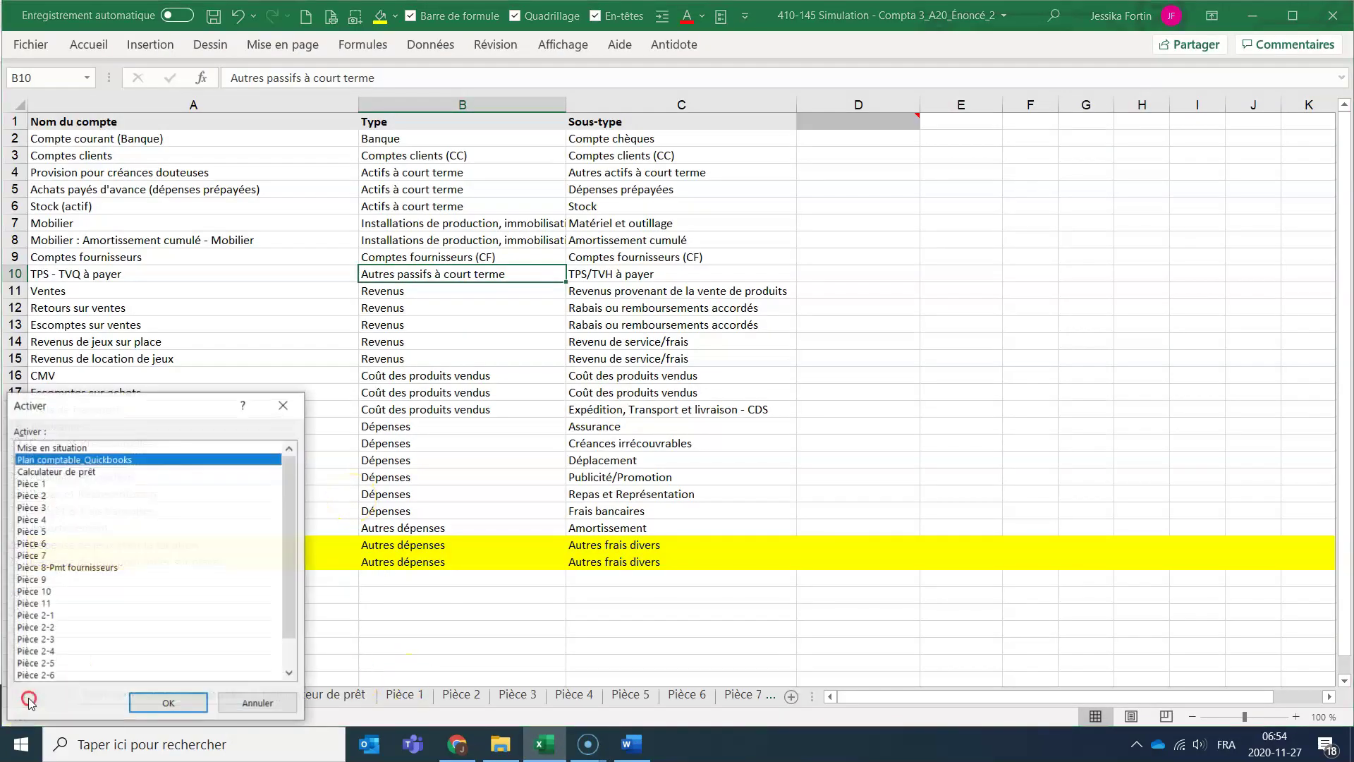
pyautogui.click(63, 663)
pyautogui.click(164, 707)
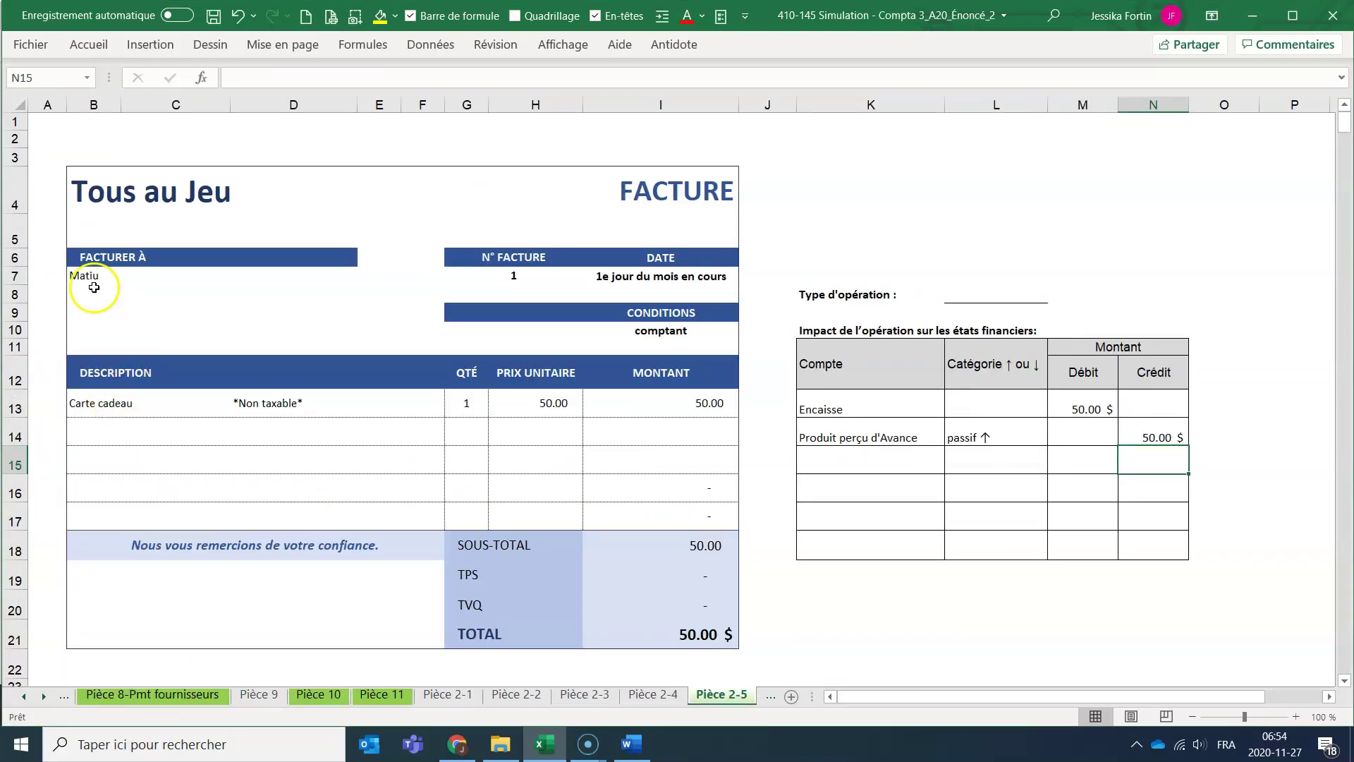
pyautogui.hotkey('alt', 'Tab')
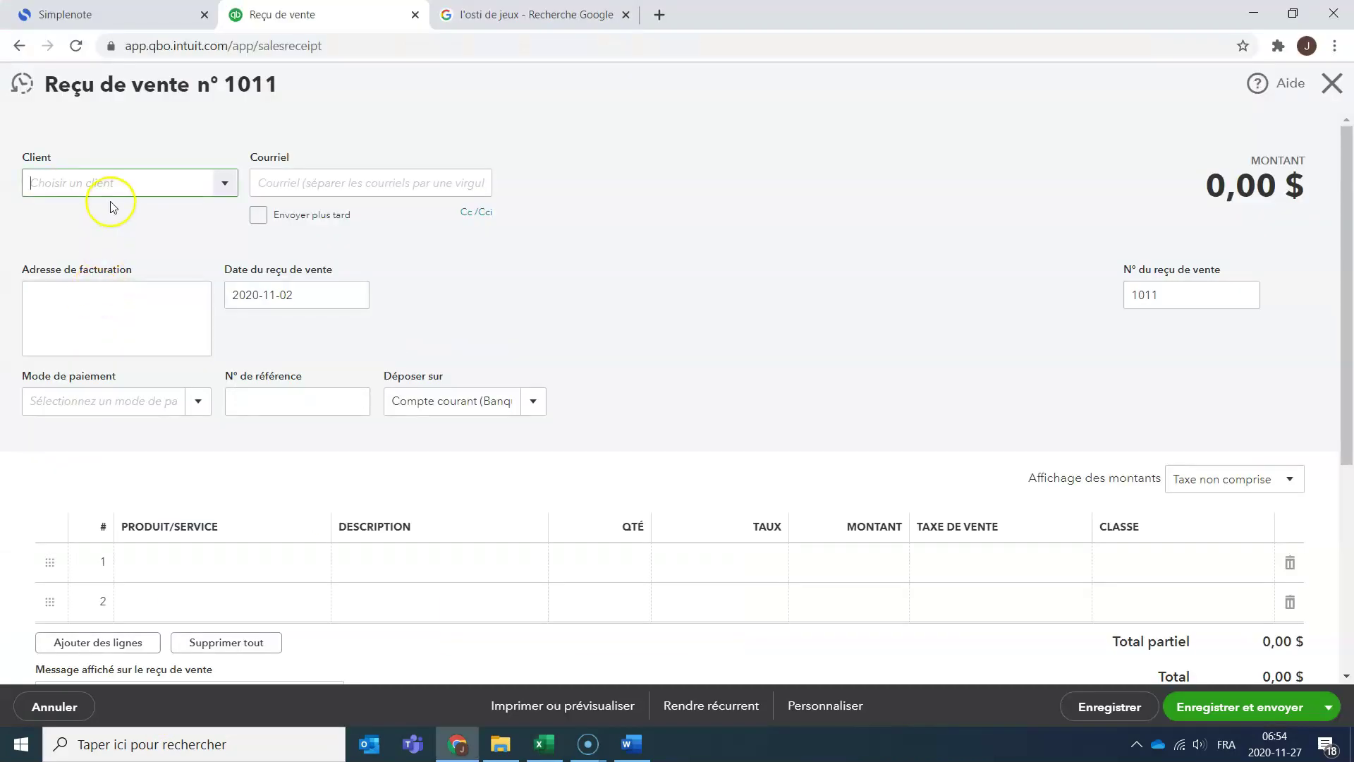
# Add a new customer to receipt 1011 and fill in the customer's e-mail.
pyautogui.click(223, 185)
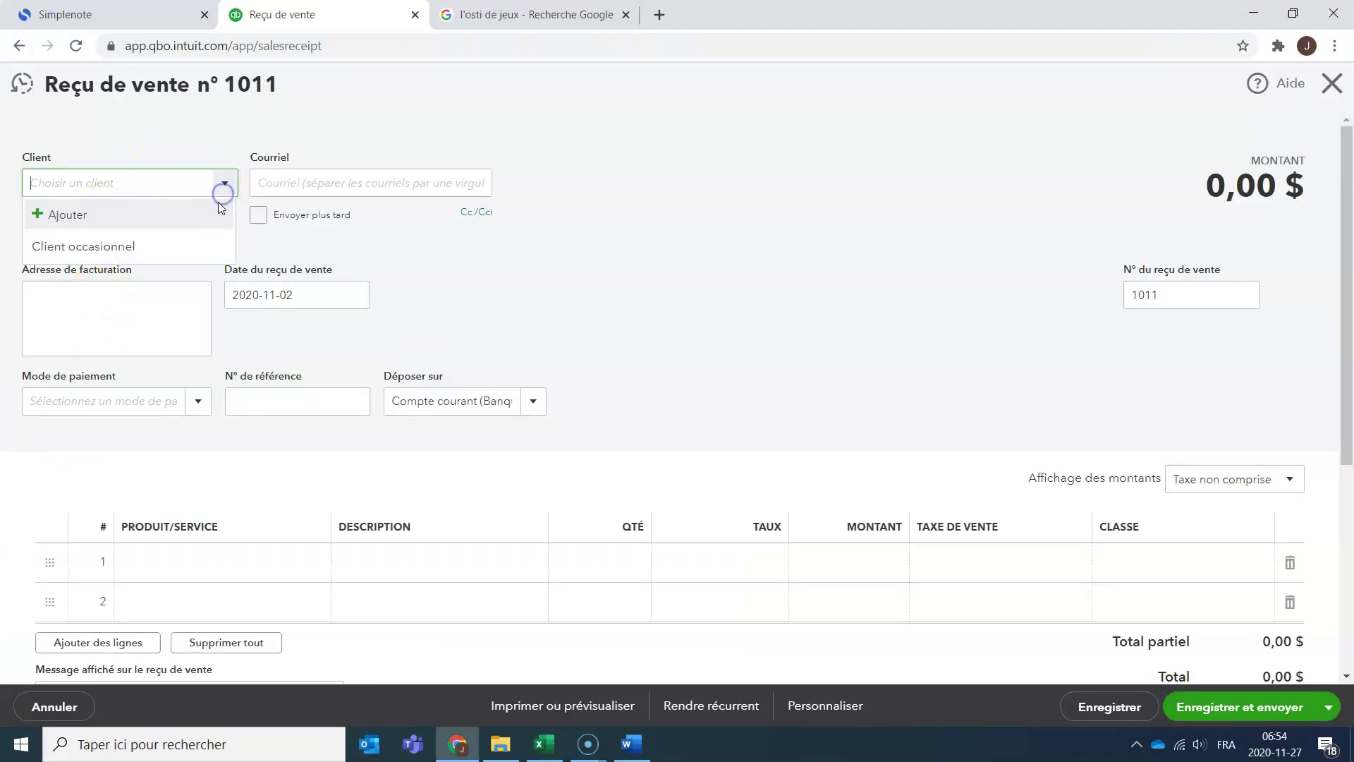
pyautogui.click(155, 215)
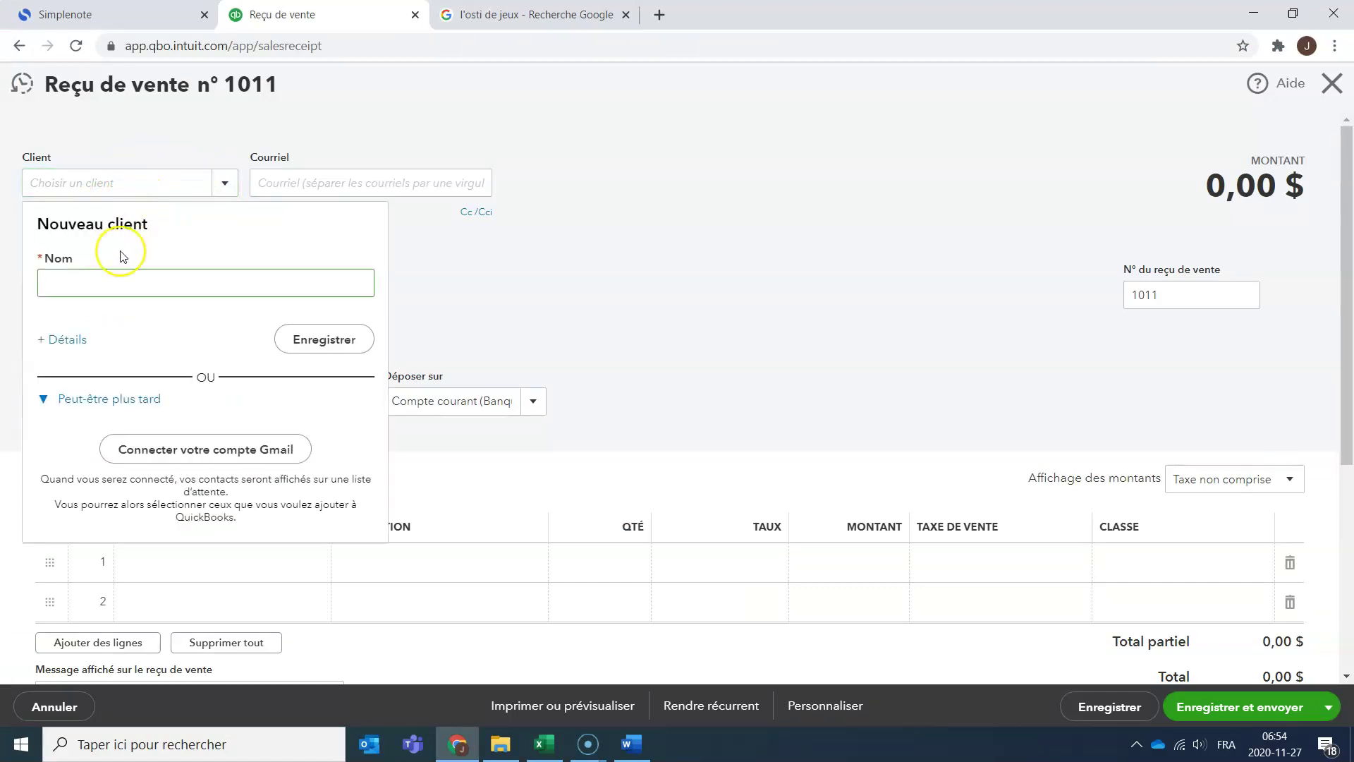
pyautogui.write('Matiu')
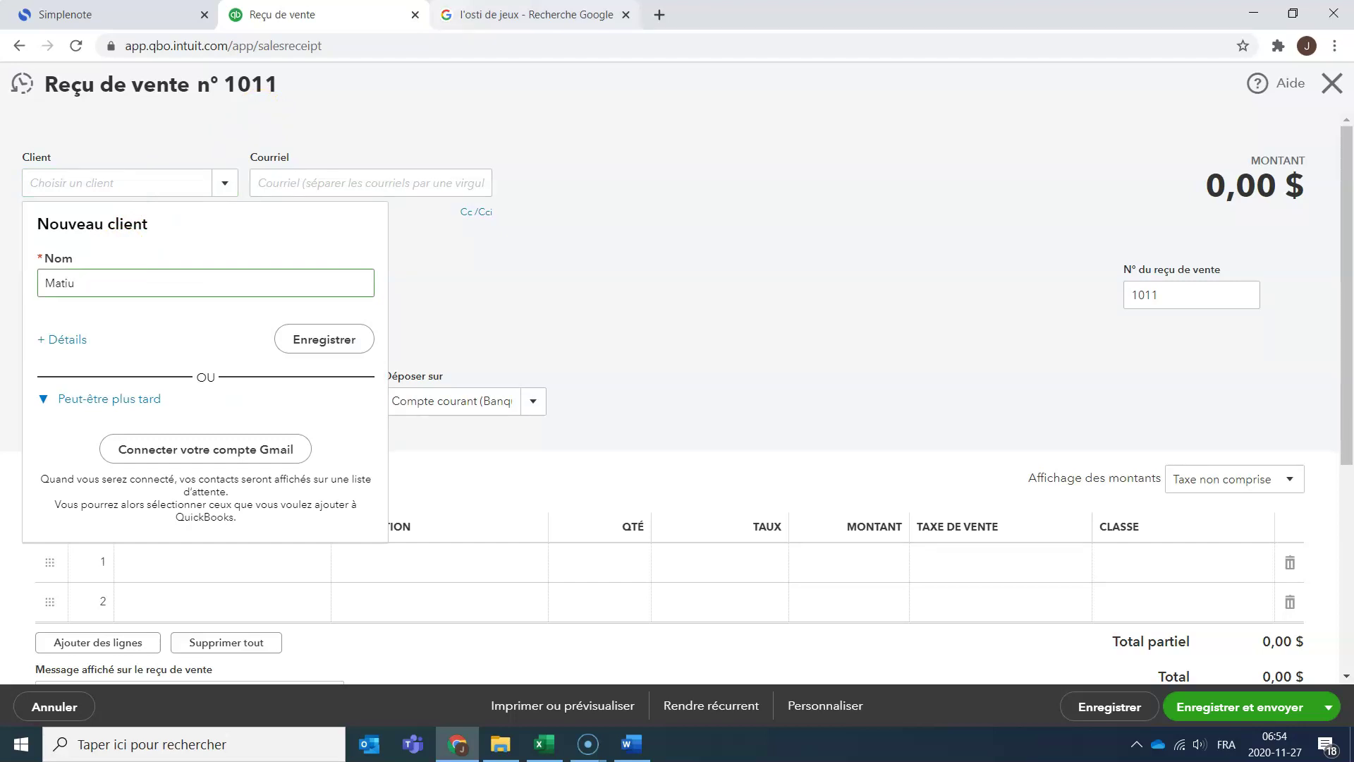
pyautogui.click(365, 339)
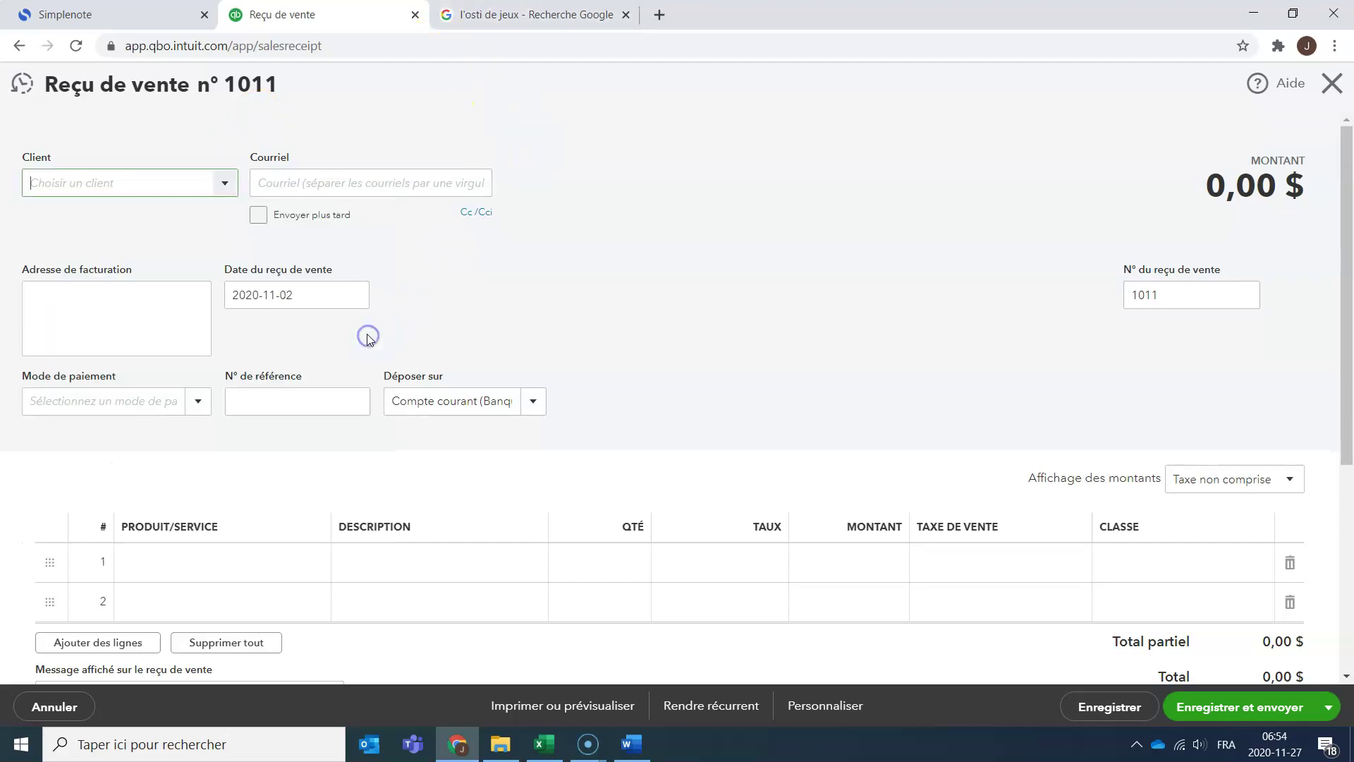
pyautogui.click(332, 185)
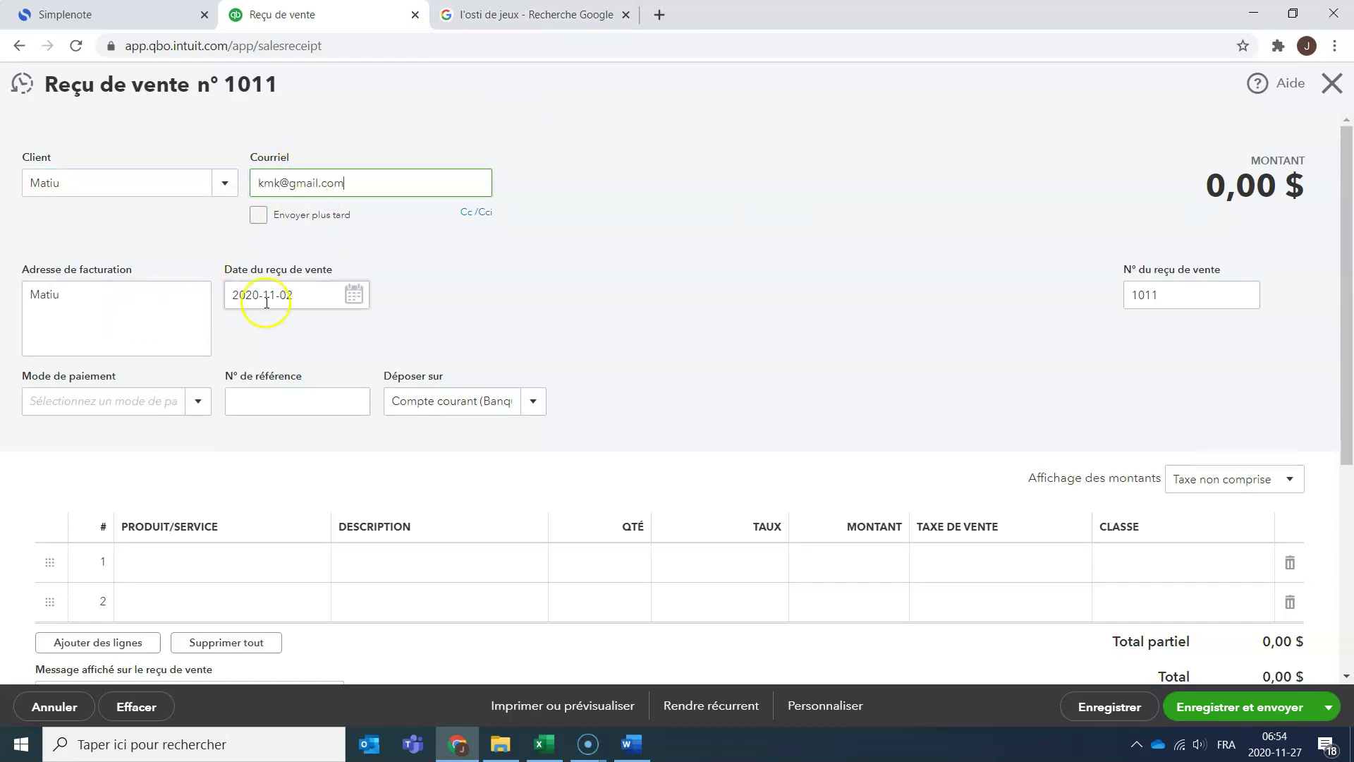
pyautogui.click(354, 295)
pyautogui.hotkey('alt', 'Tab')
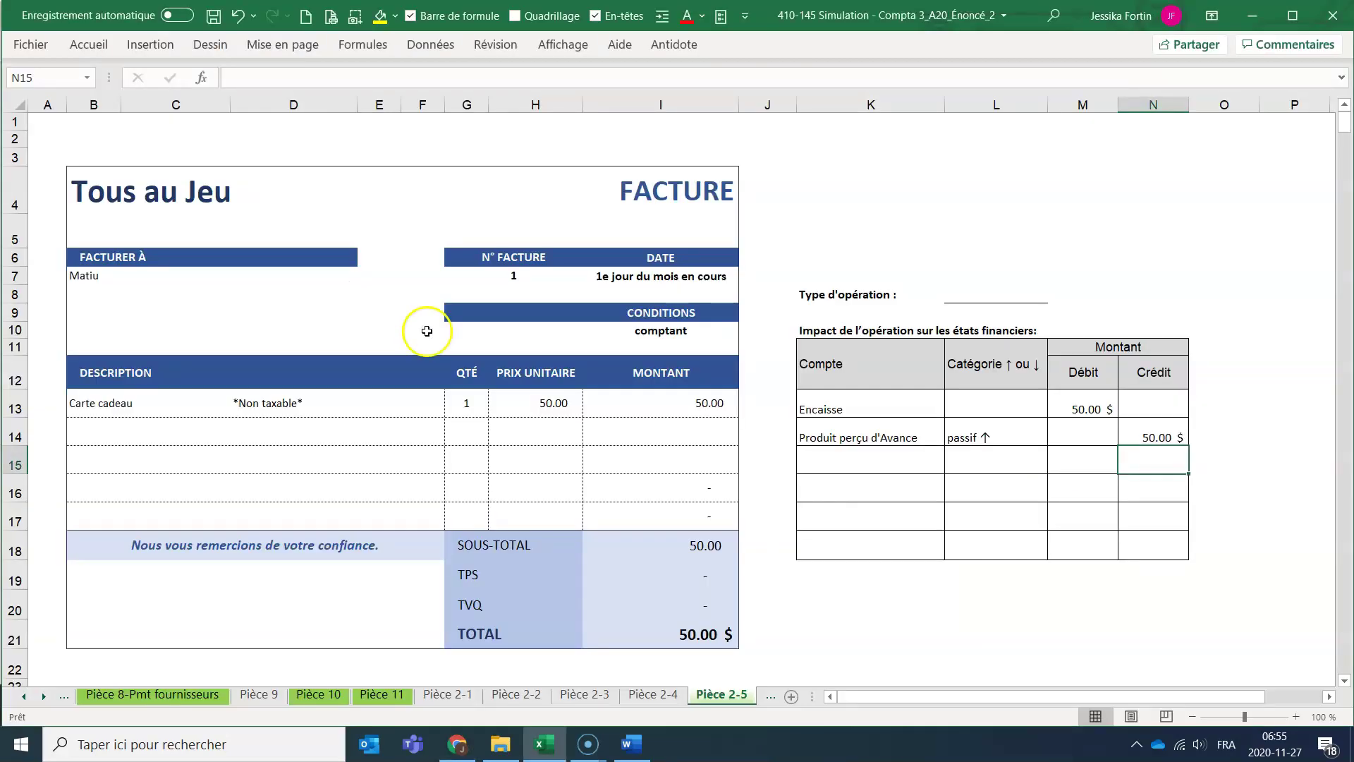
# Date the invoice 5 nov. 2020 in I7 and fill that cell yellow.
pyautogui.click(677, 277)
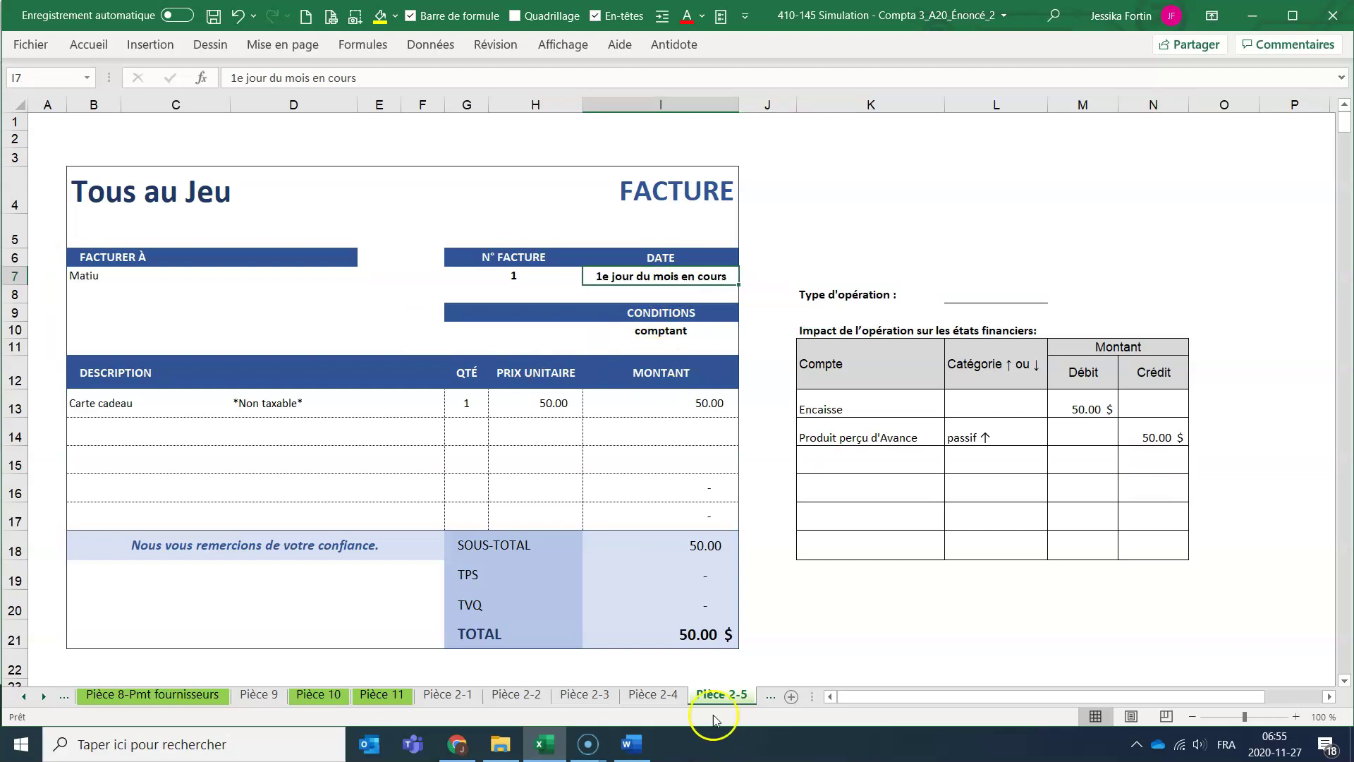
pyautogui.write('5nov')
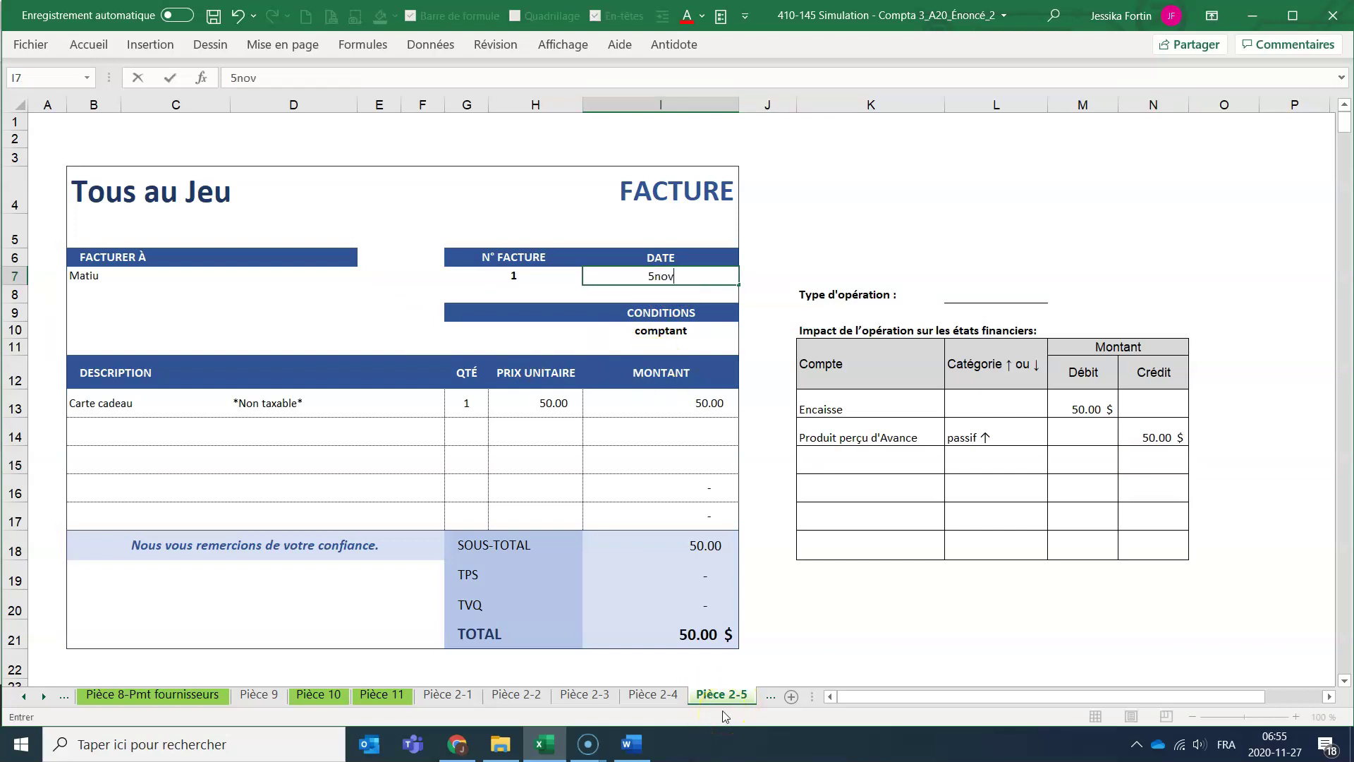
pyautogui.press('Return')
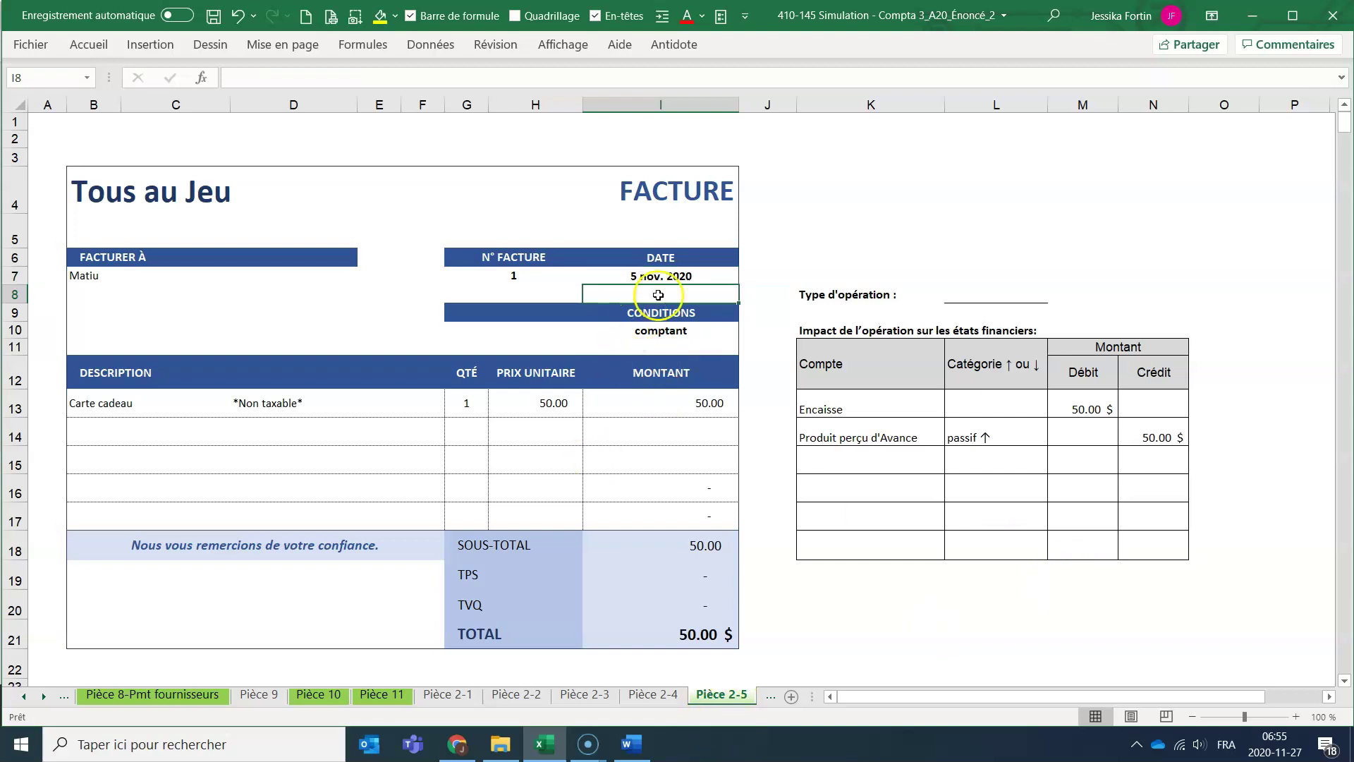
pyautogui.click(687, 272)
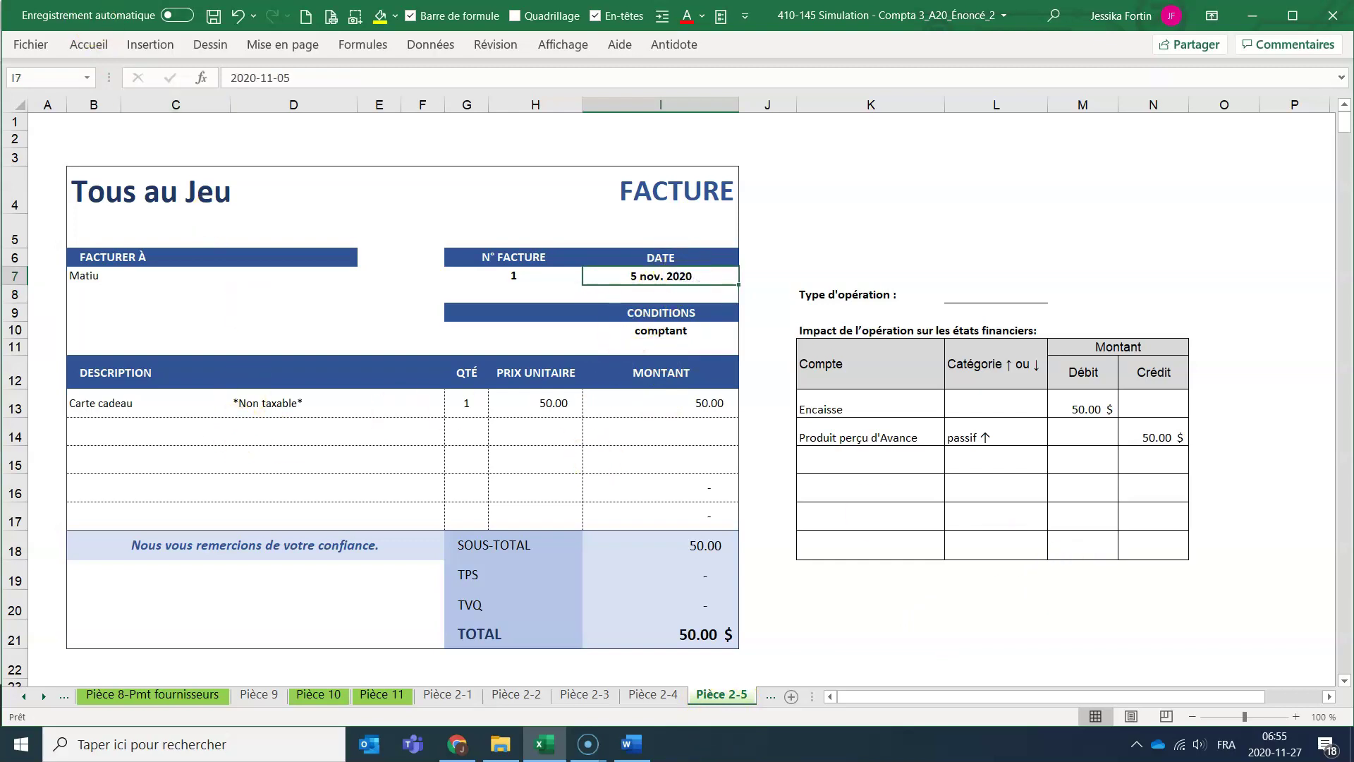
pyautogui.click(377, 19)
# Fill the emptied invoice row B14:I14 yellow.
pyautogui.moveTo(296, 432); pyautogui.dragTo(619, 418)
pyautogui.moveTo(99, 427)
pyautogui.mouseDown()
pyautogui.moveTo(659, 414)
pyautogui.moveTo(328, 443)
pyautogui.moveTo(103, 438)
pyautogui.mouseUp()
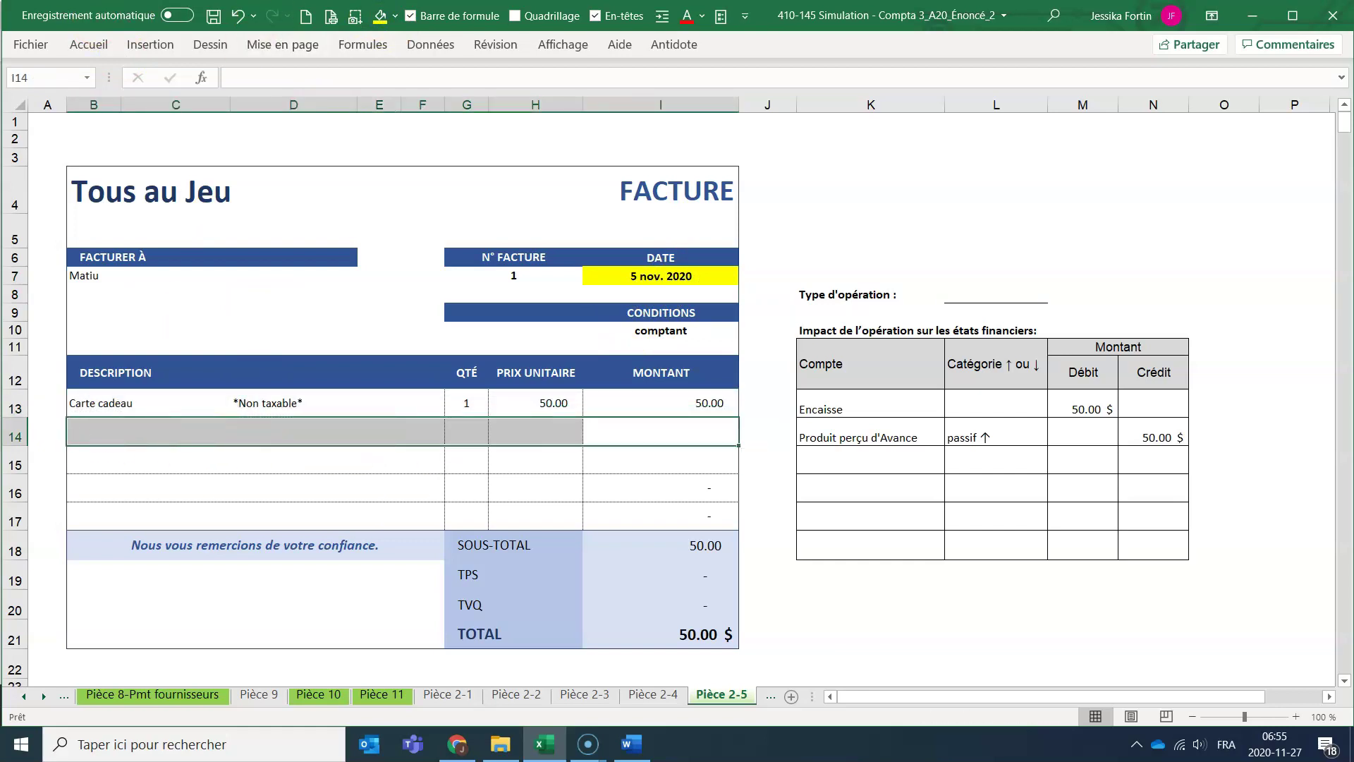
pyautogui.click(379, 19)
pyautogui.click(572, 370)
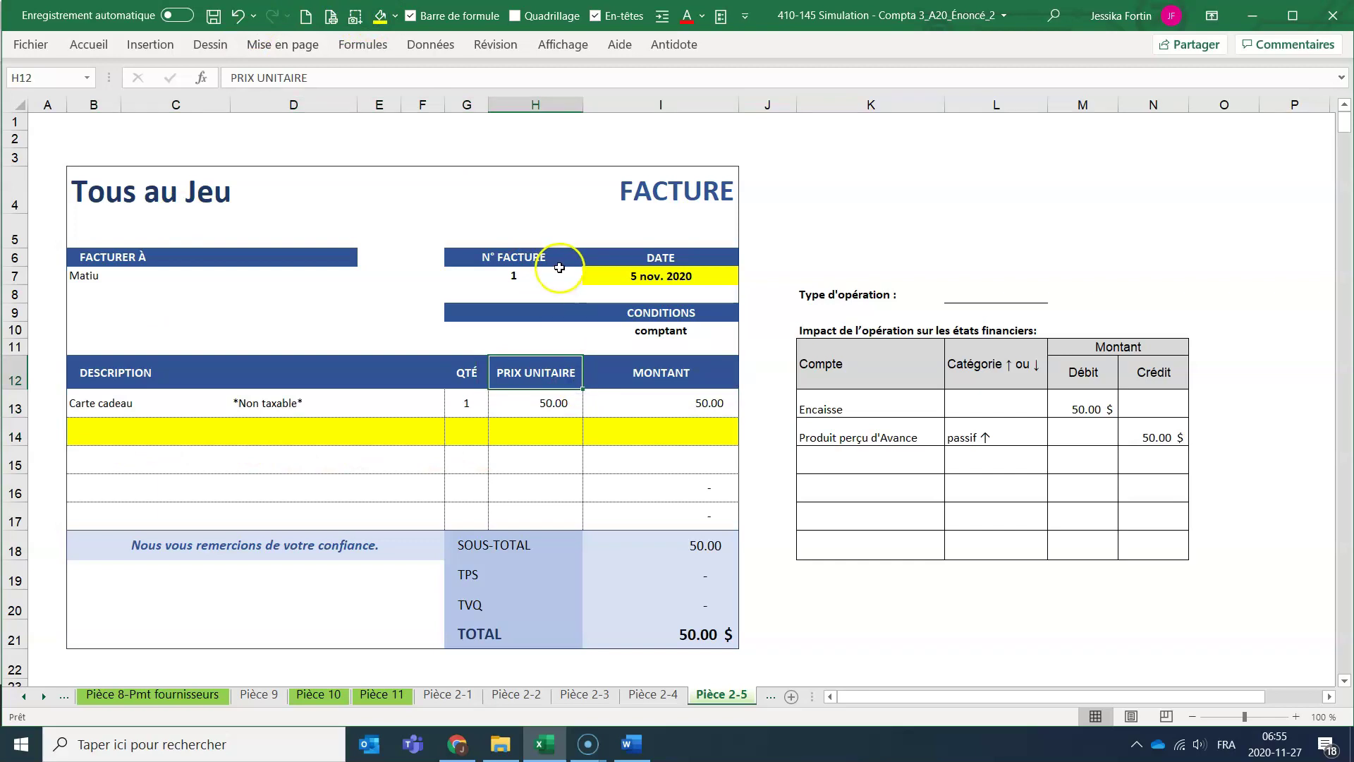
# Enter invoice number 5 in G7 and fill it yellow.
pyautogui.click(530, 278)
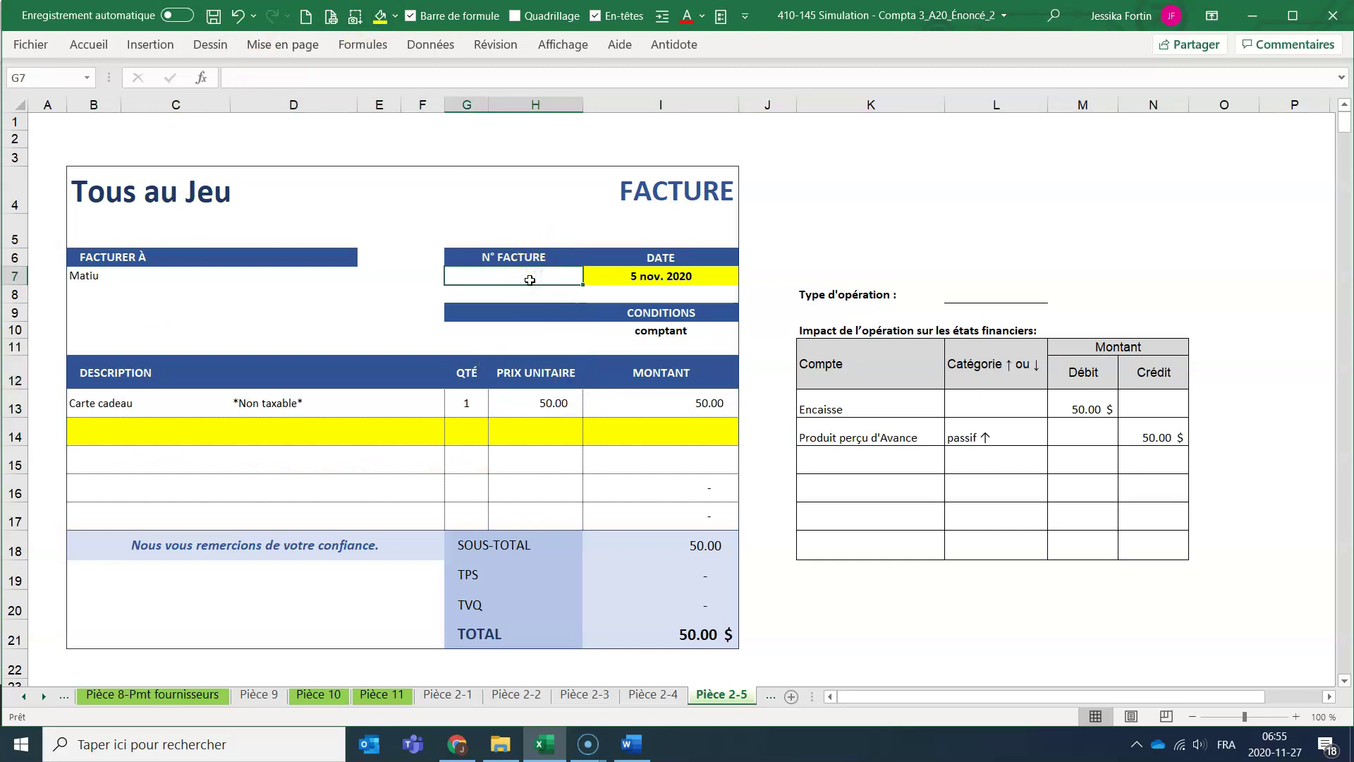
pyautogui.write('5')
pyautogui.press('Return')
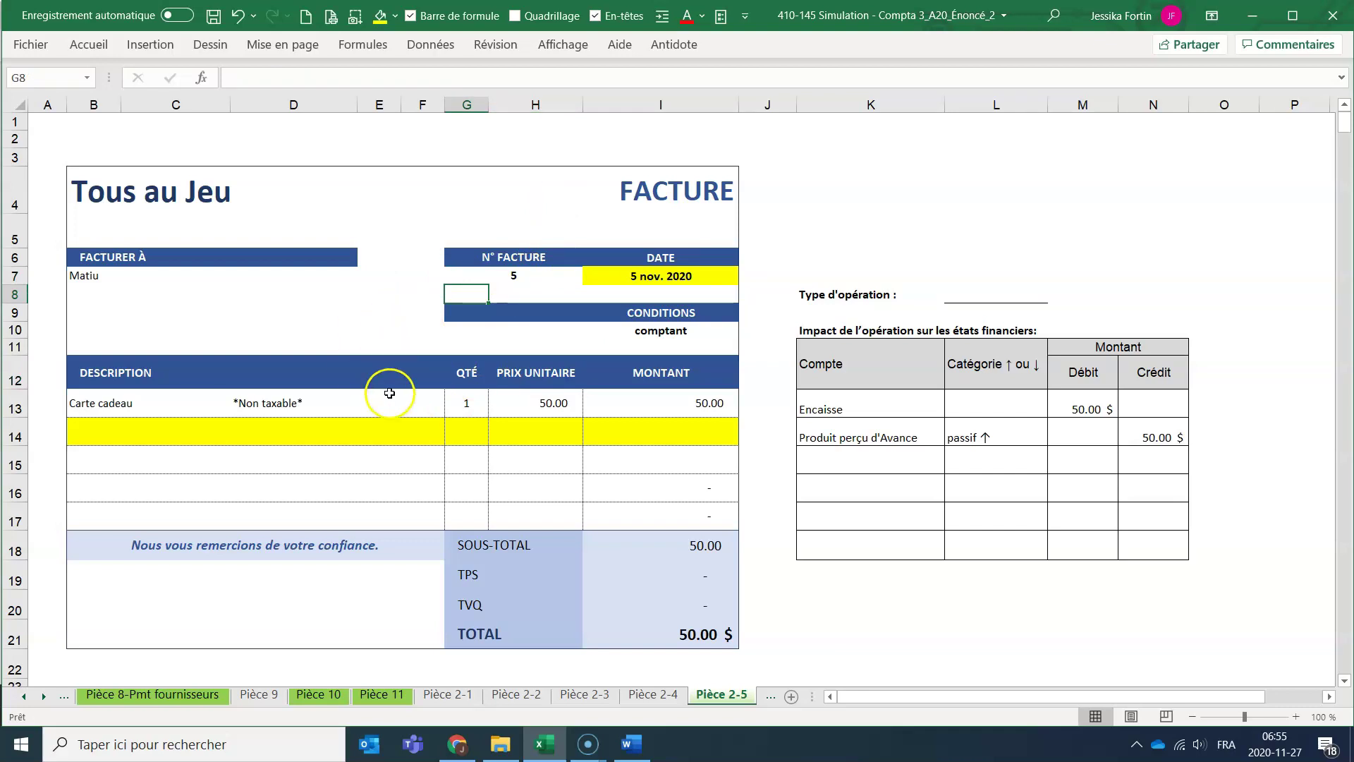
pyautogui.click(459, 276)
pyautogui.click(379, 15)
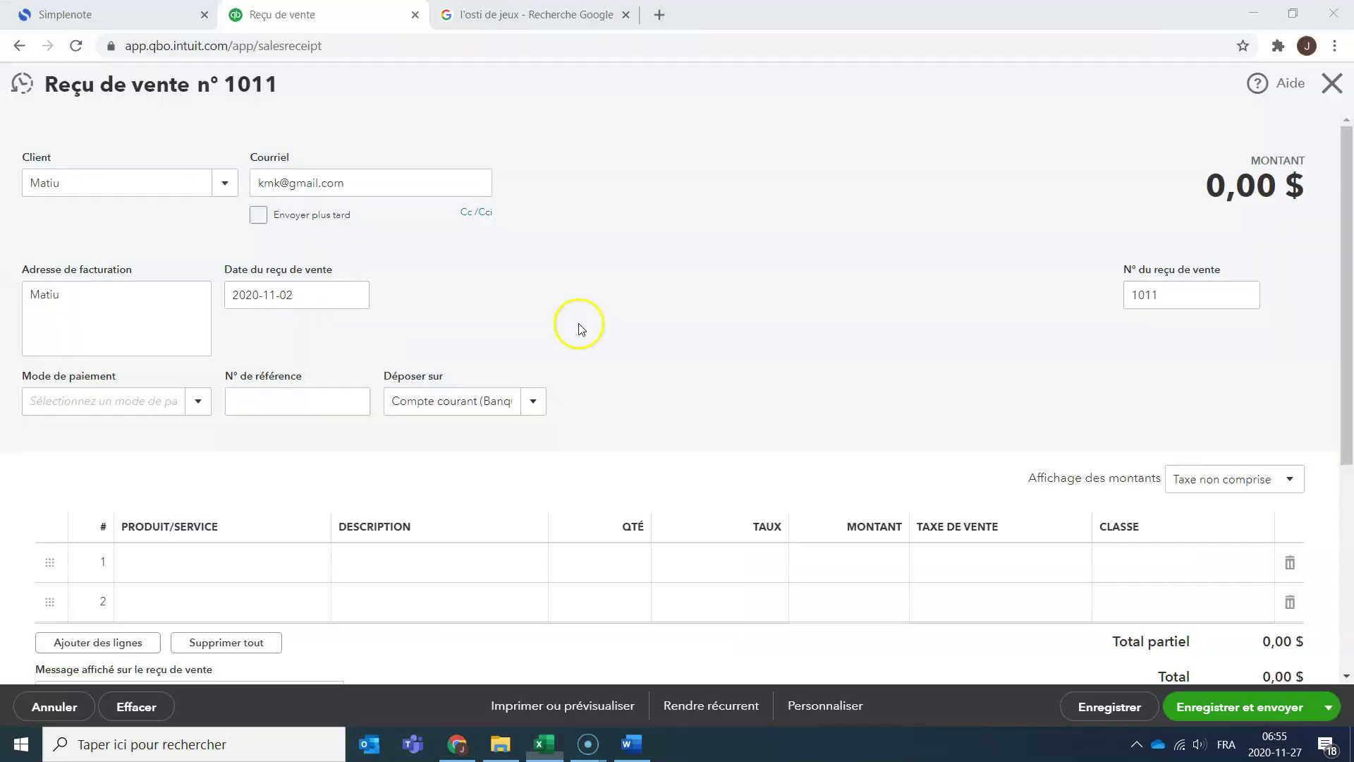
# Date sales receipt 1011 to 2020-11-05 and set payment method to Espèces.
pyautogui.hotkey('alt', 'Tab')
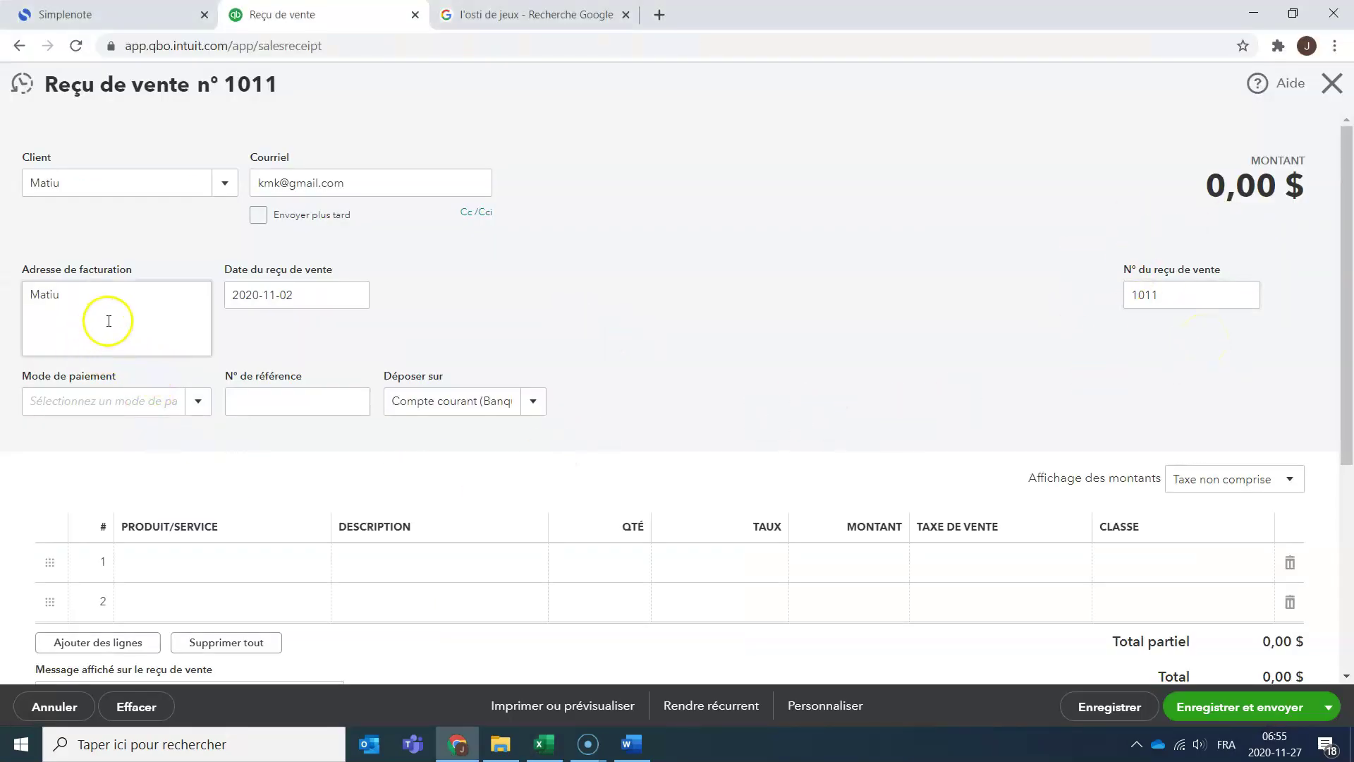
pyautogui.hotkey('alt', 'Tab')
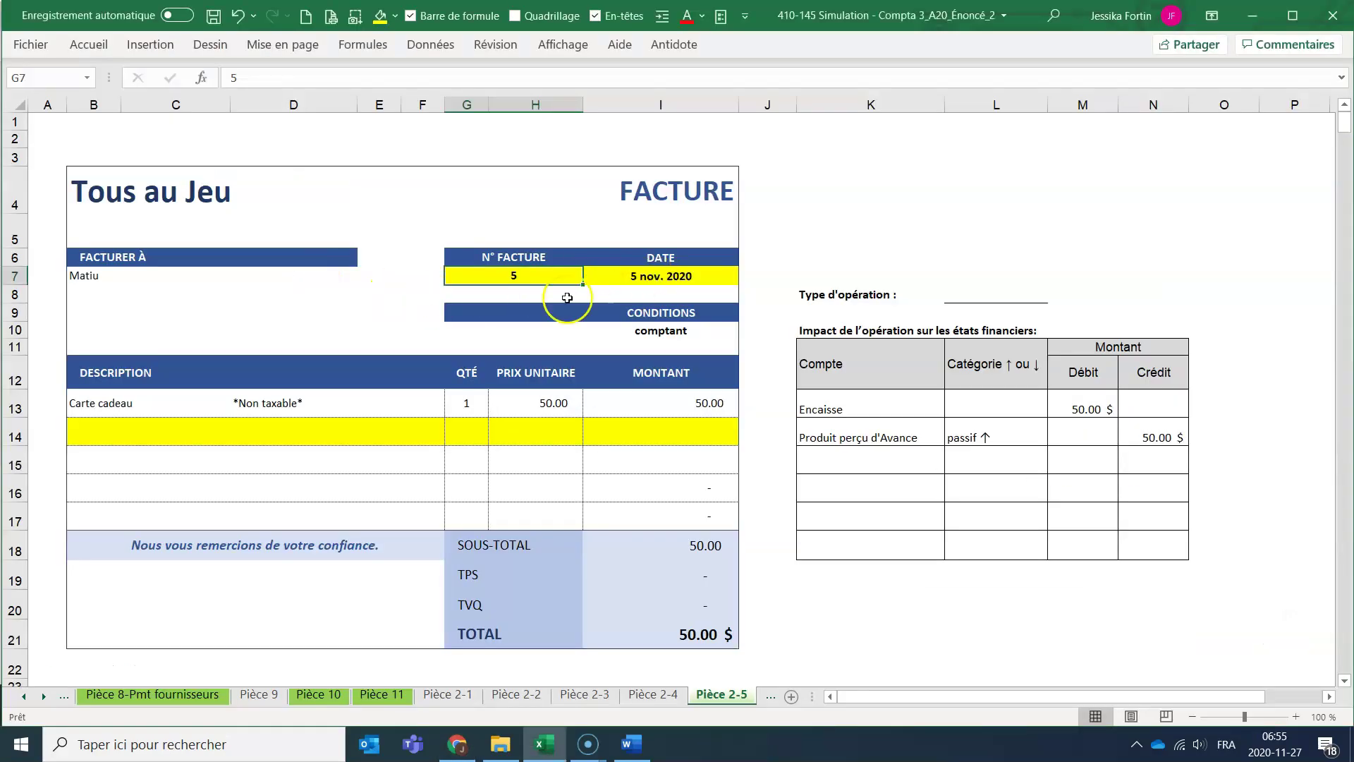
pyautogui.hotkey('alt', 'Tab')
pyautogui.click(354, 294)
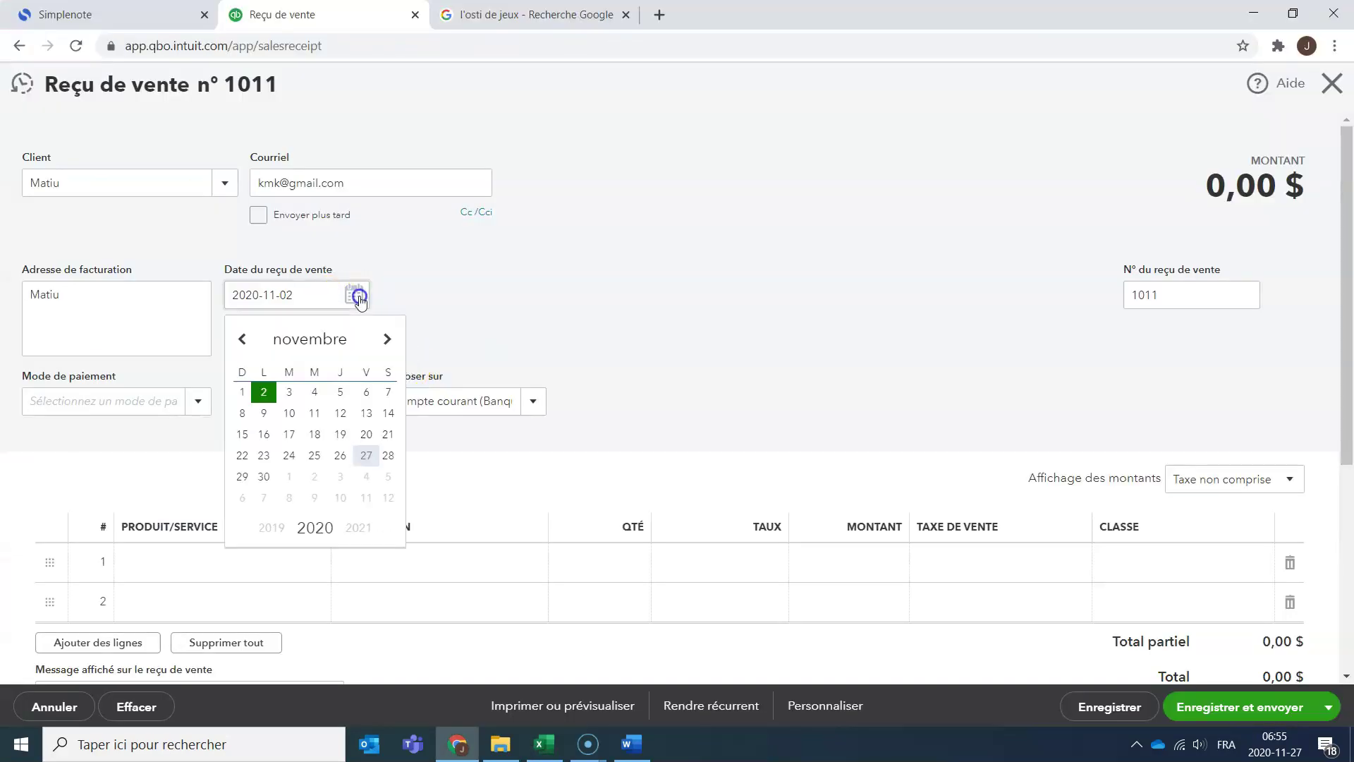
pyautogui.click(341, 393)
pyautogui.click(195, 404)
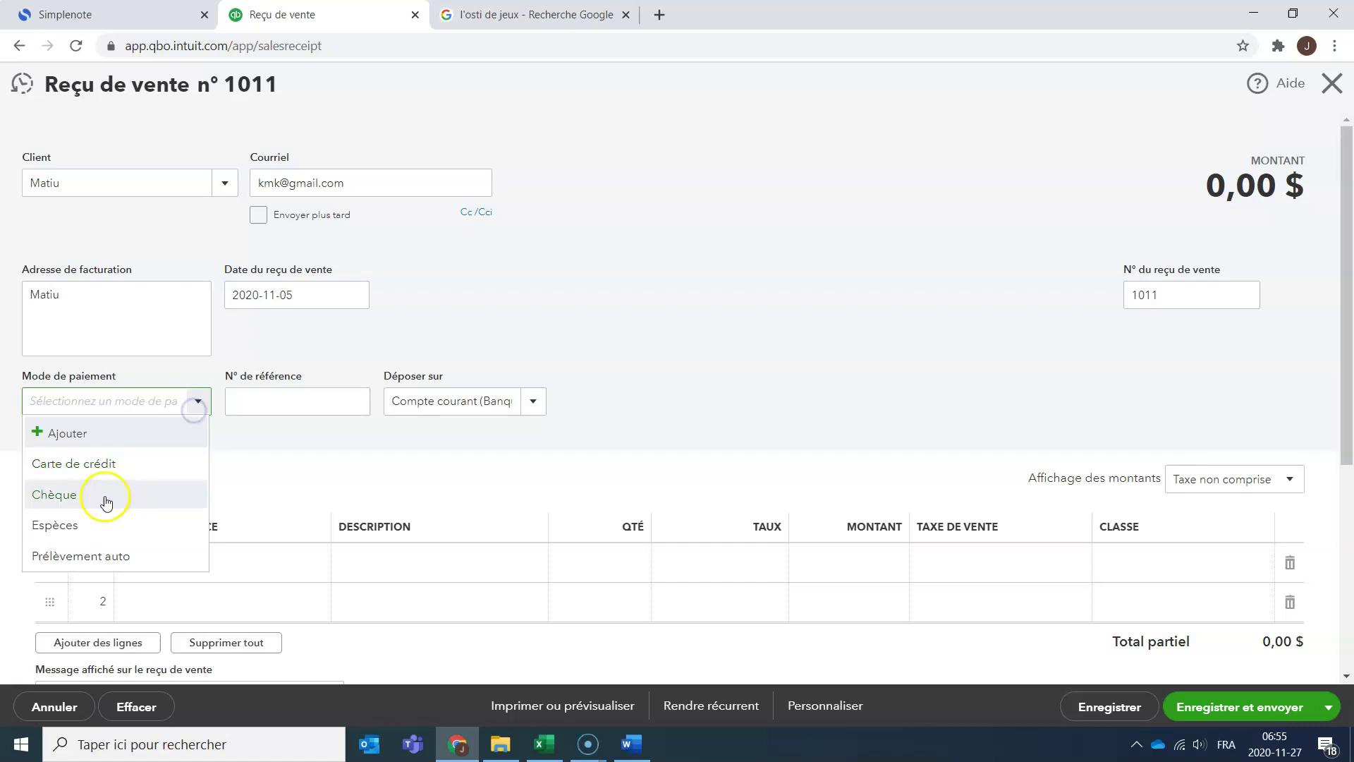
pyautogui.click(105, 518)
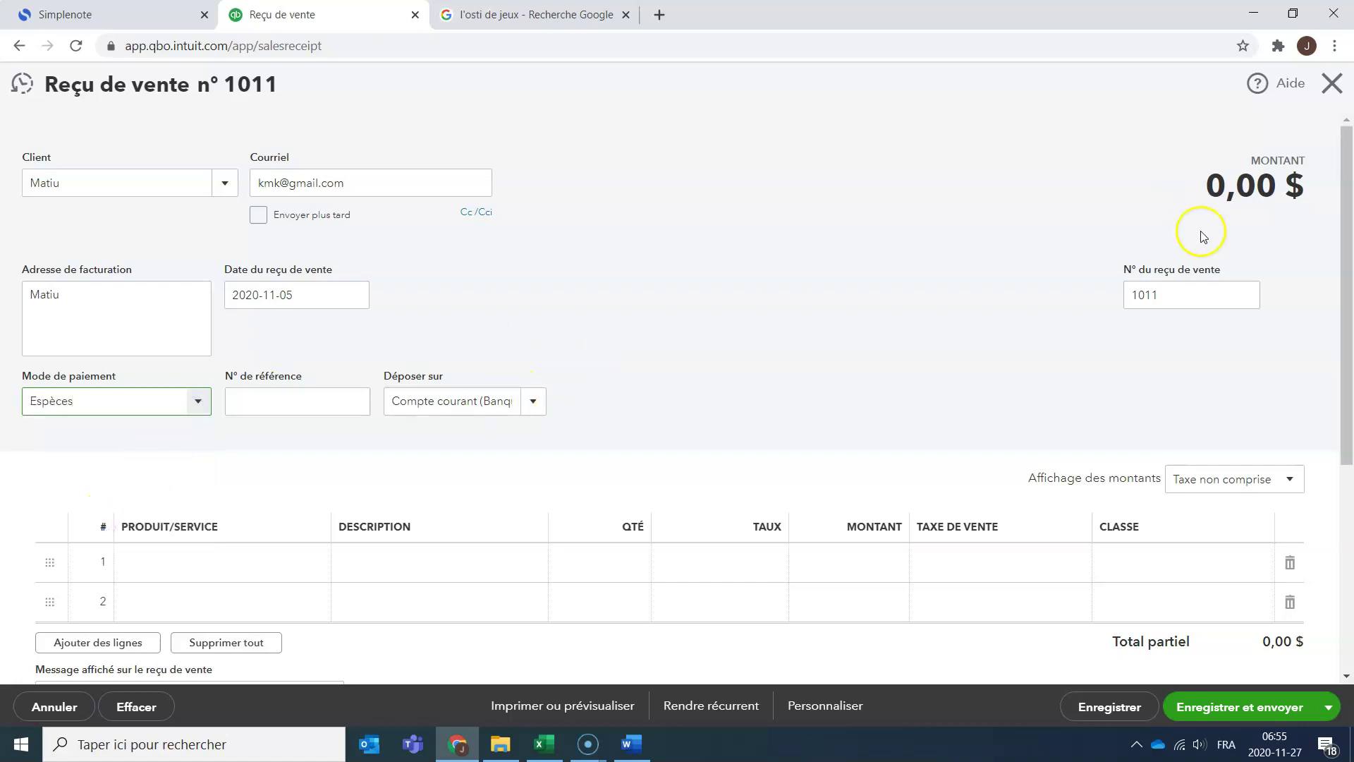
# Start creating a new product/service from the first line item's Produit/Service list.
pyautogui.scroll(-5, 942, 304)
pyautogui.click(278, 222)
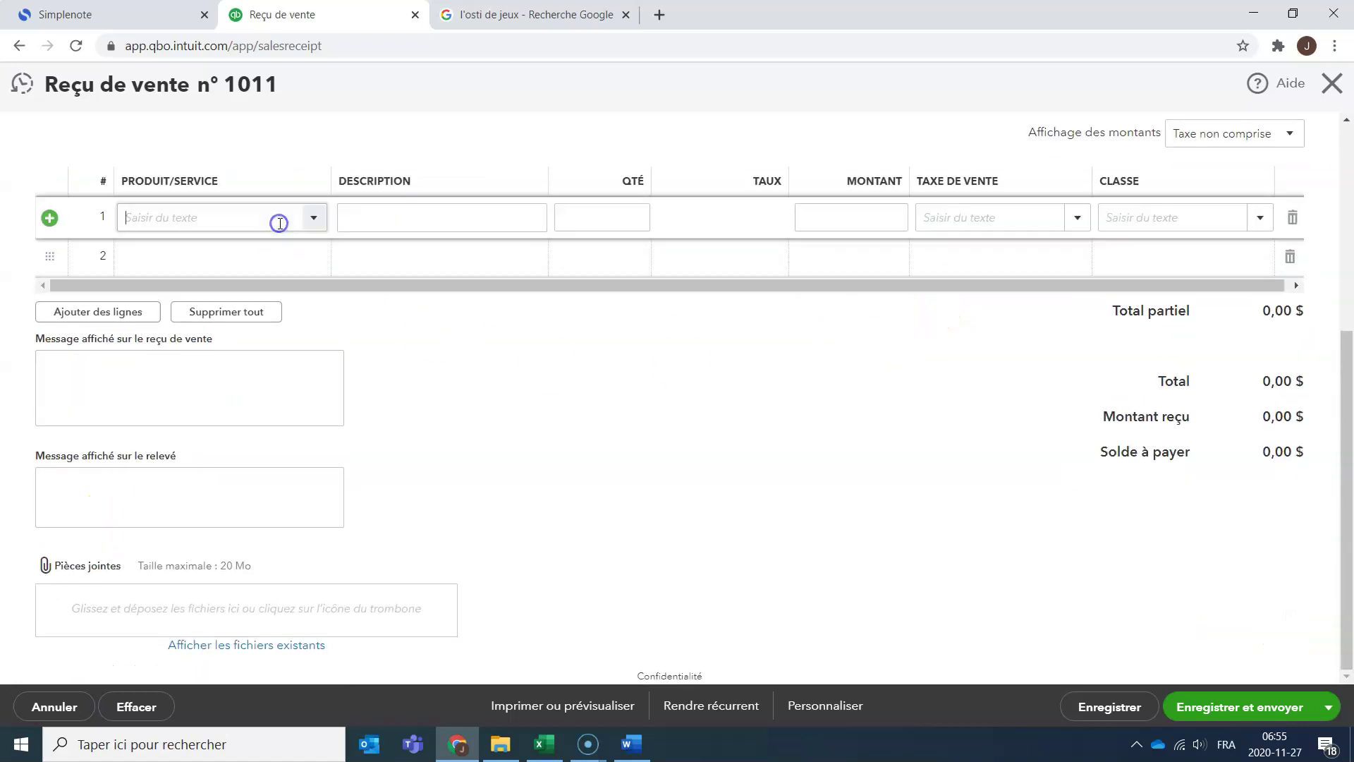
pyautogui.click(319, 221)
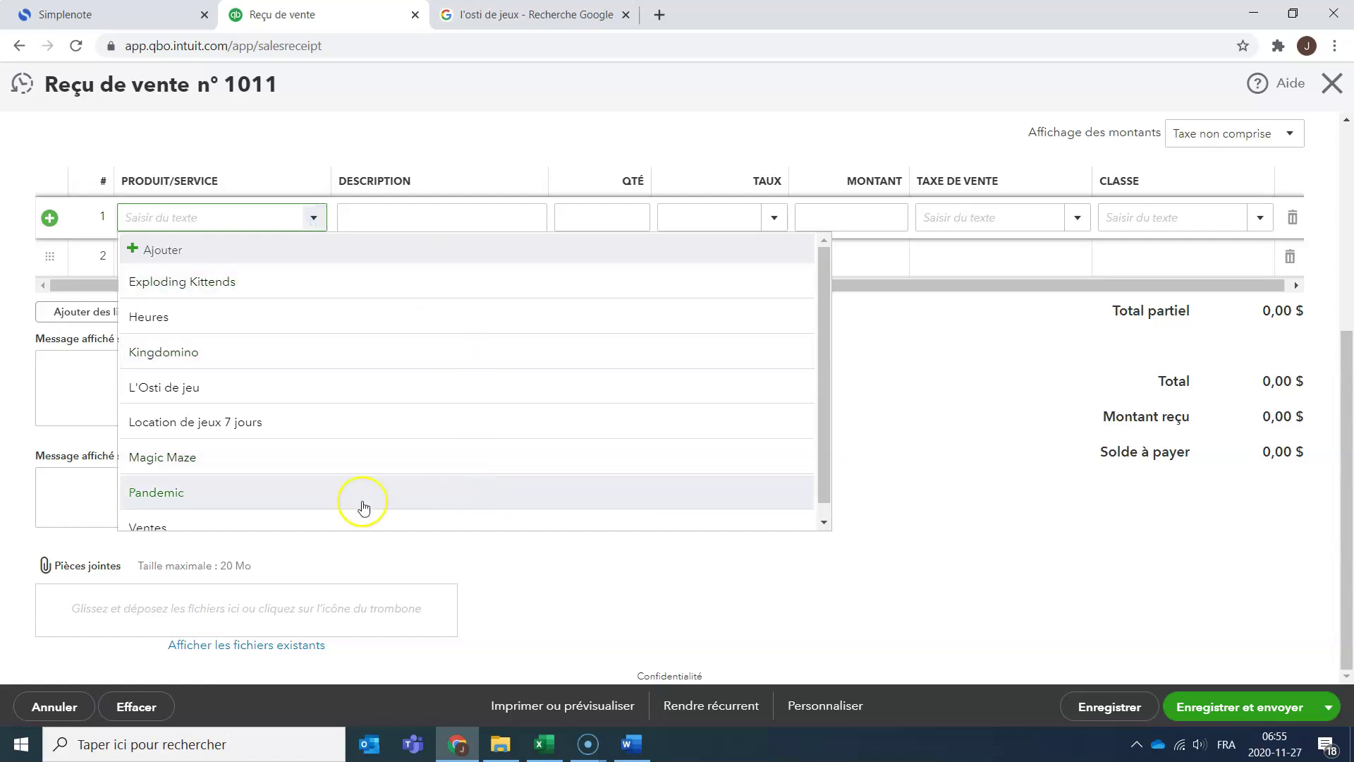
pyautogui.scroll(-1, 472, 444)
pyautogui.scroll(1, 472, 444)
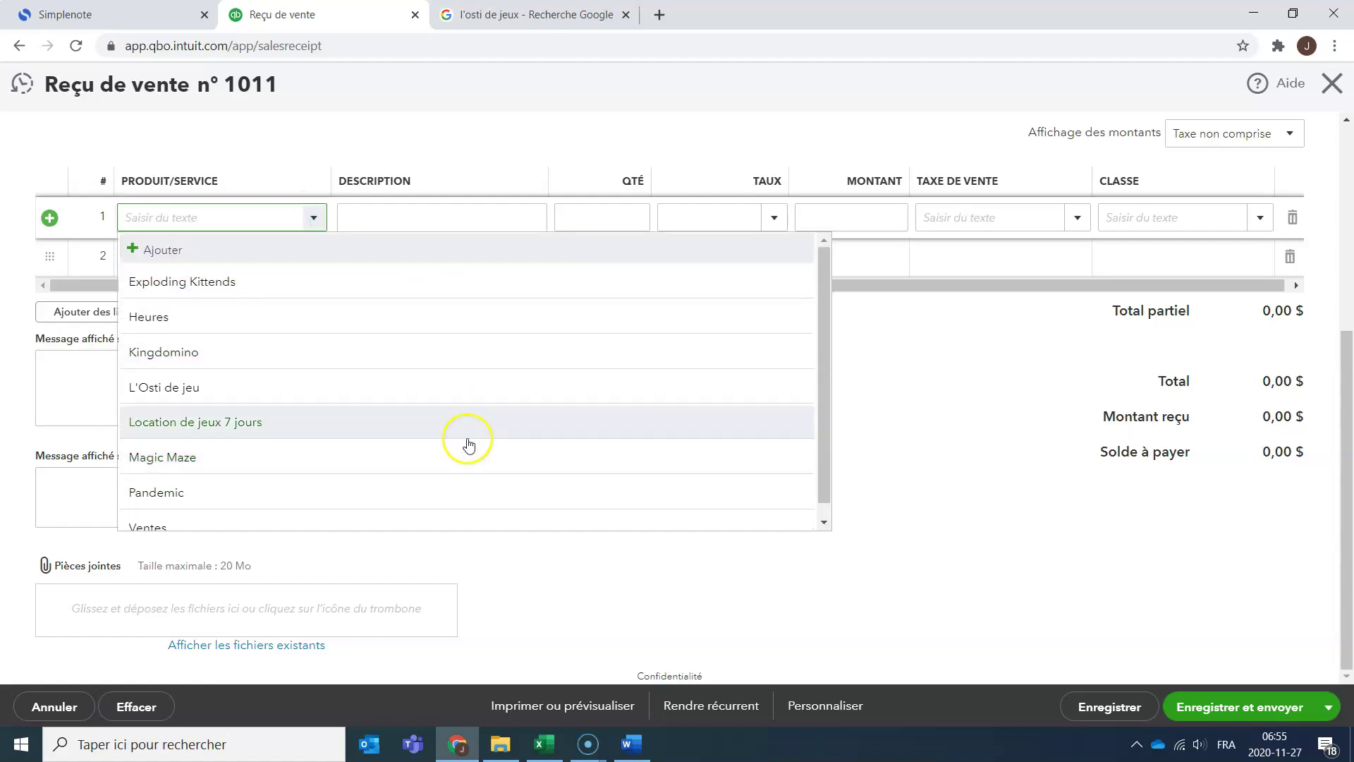
pyautogui.click(269, 251)
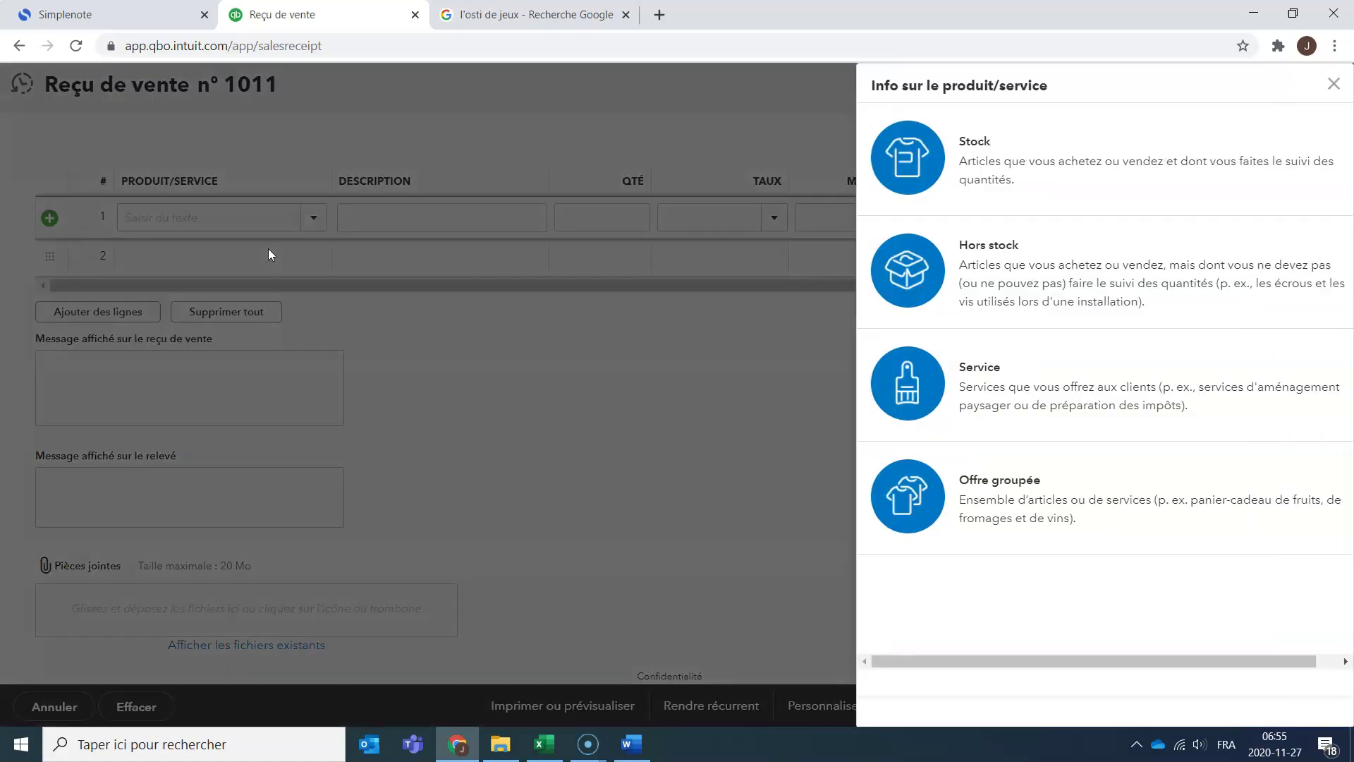
# Make the new item a Service named Carte cadeau, leaving Classe unset.
pyautogui.click(998, 363)
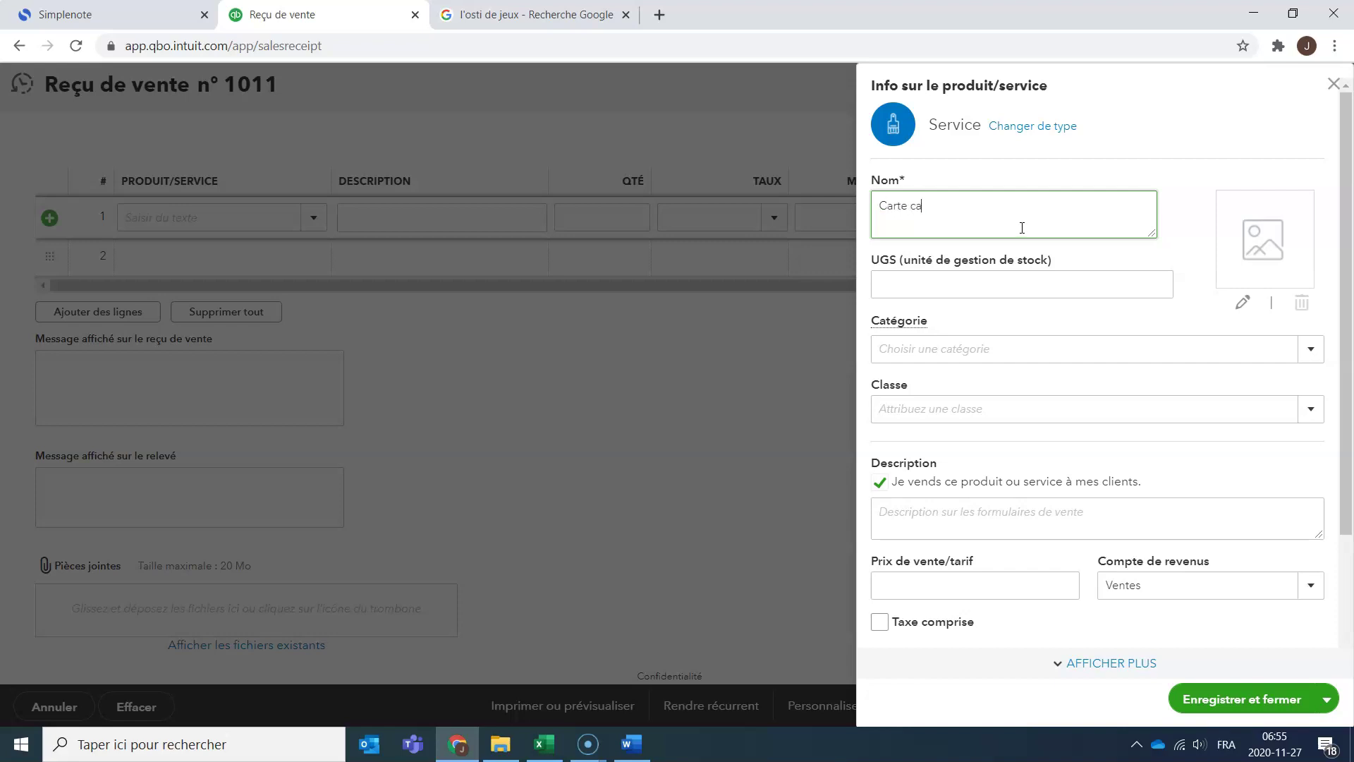
pyautogui.write('Carte caDE')
pyautogui.press('capslock')
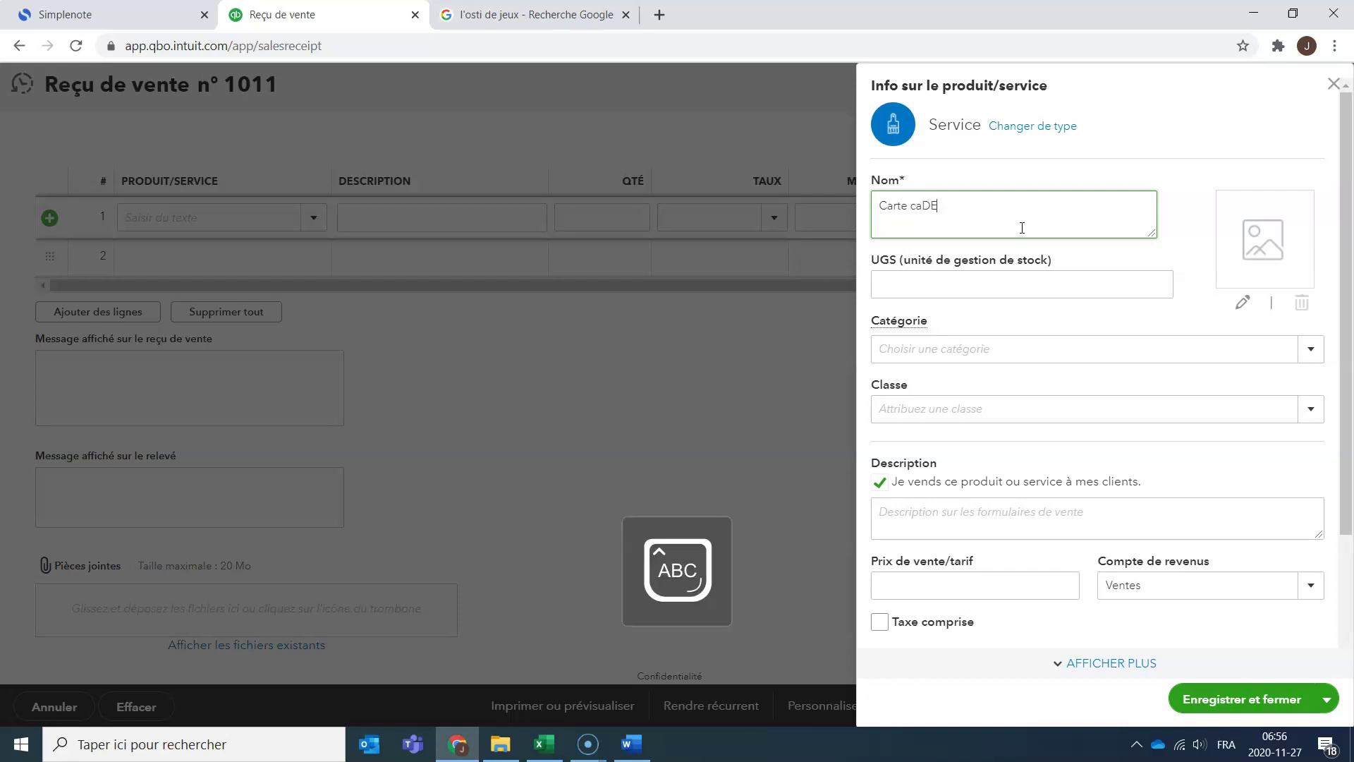
pyautogui.press('capslock')
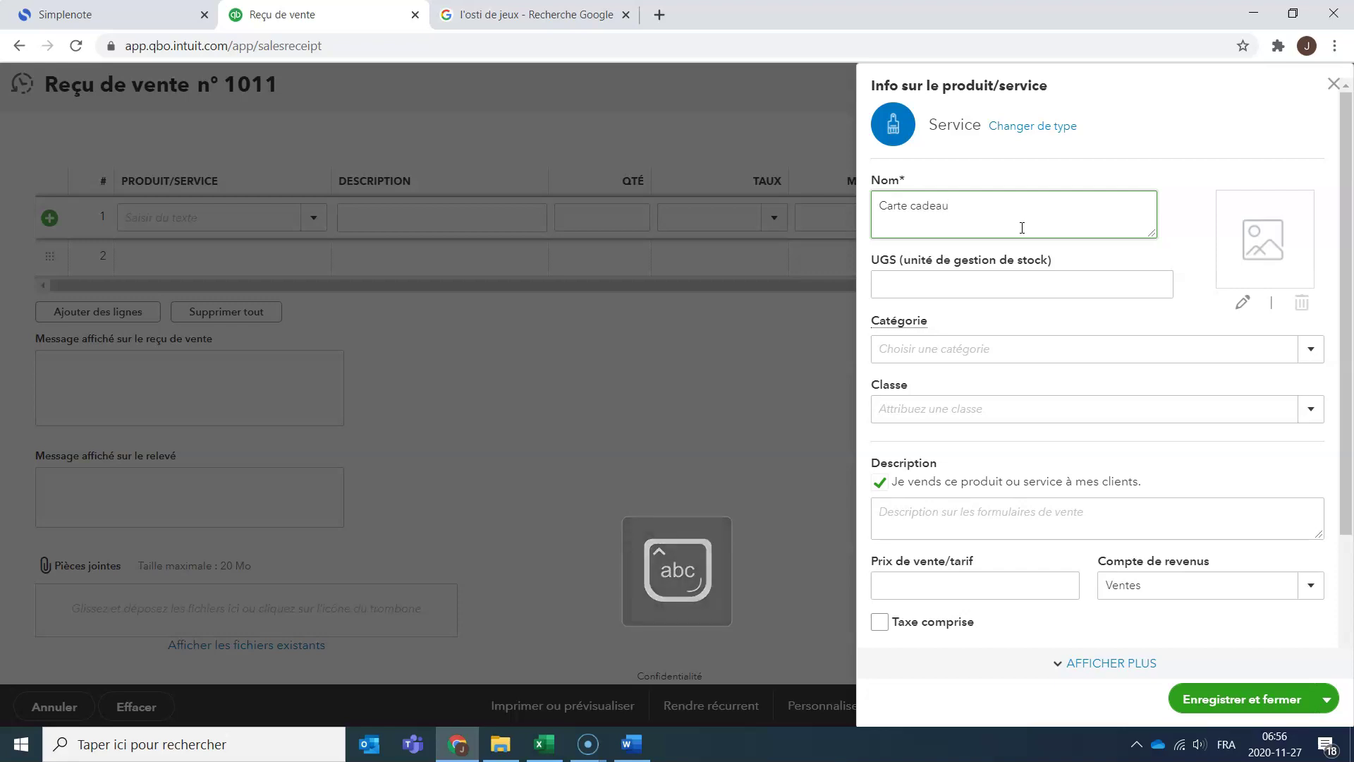
pyautogui.click(1310, 418)
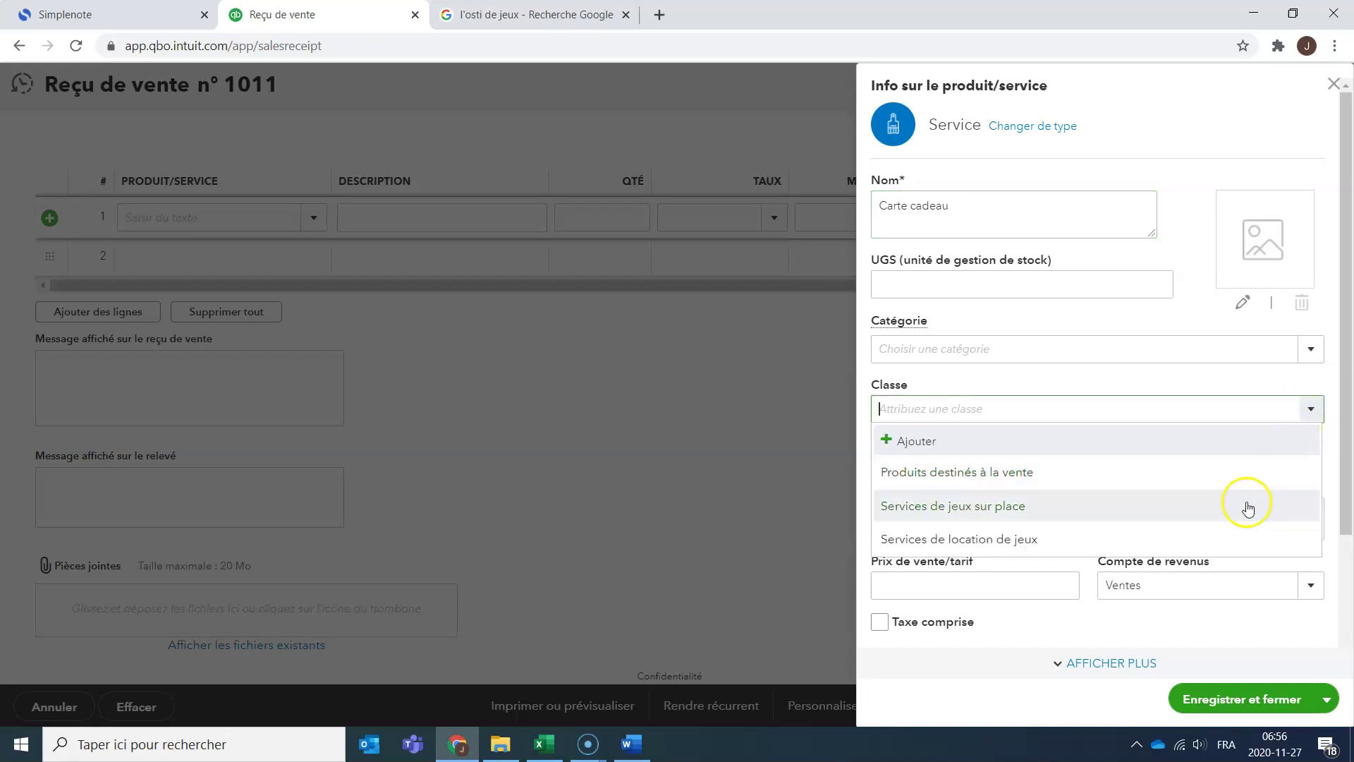
pyautogui.click(1011, 374)
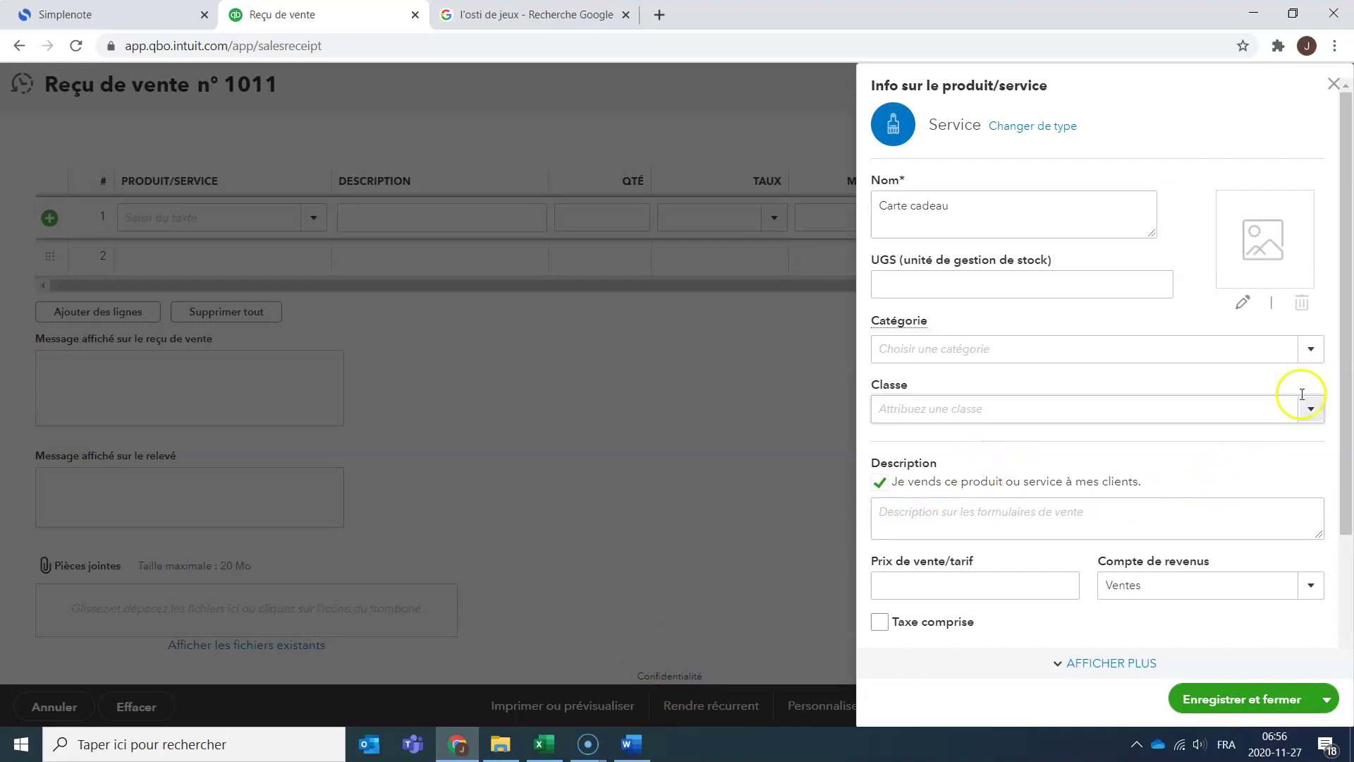
pyautogui.moveTo(1342, 332); pyautogui.dragTo(1332, 431)
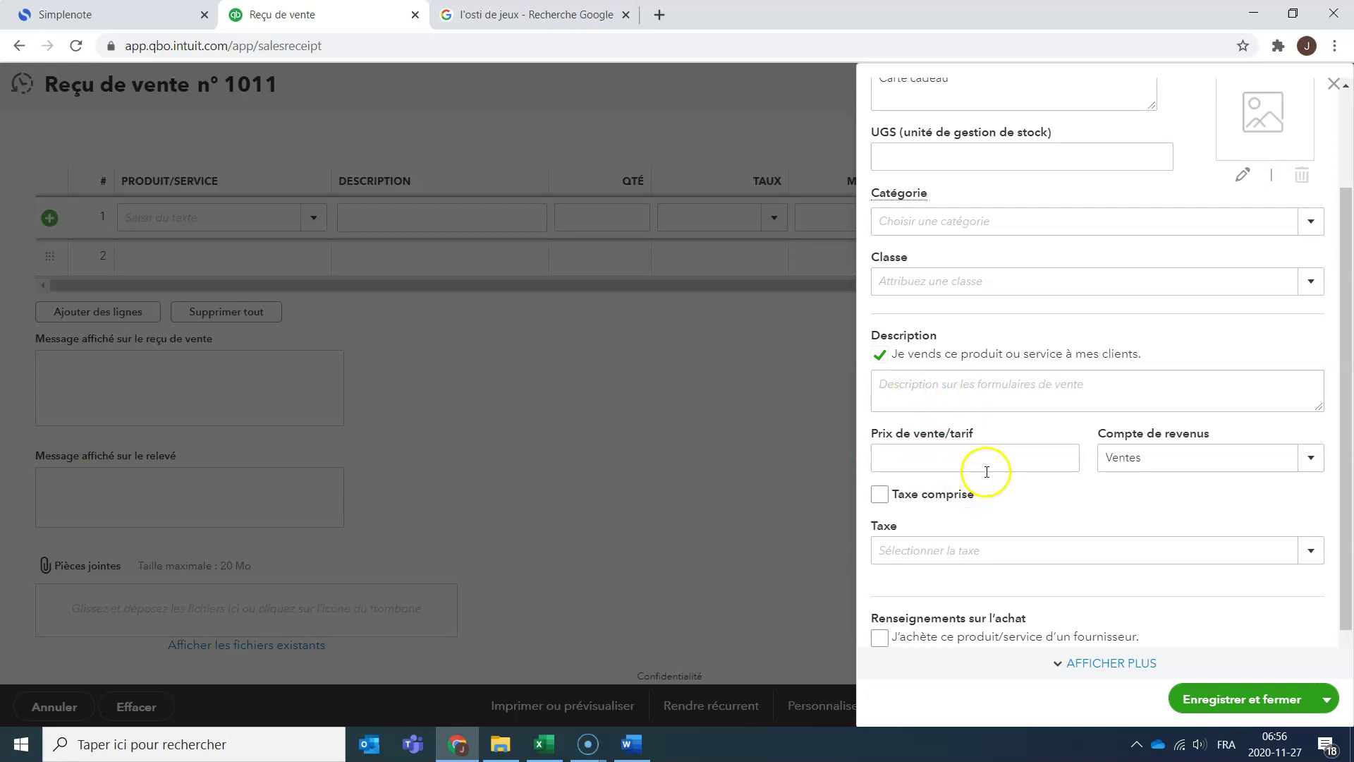
# Browse Carte cadeau's income account list, then create a new account and open its Type de compte list.
pyautogui.click(1312, 470)
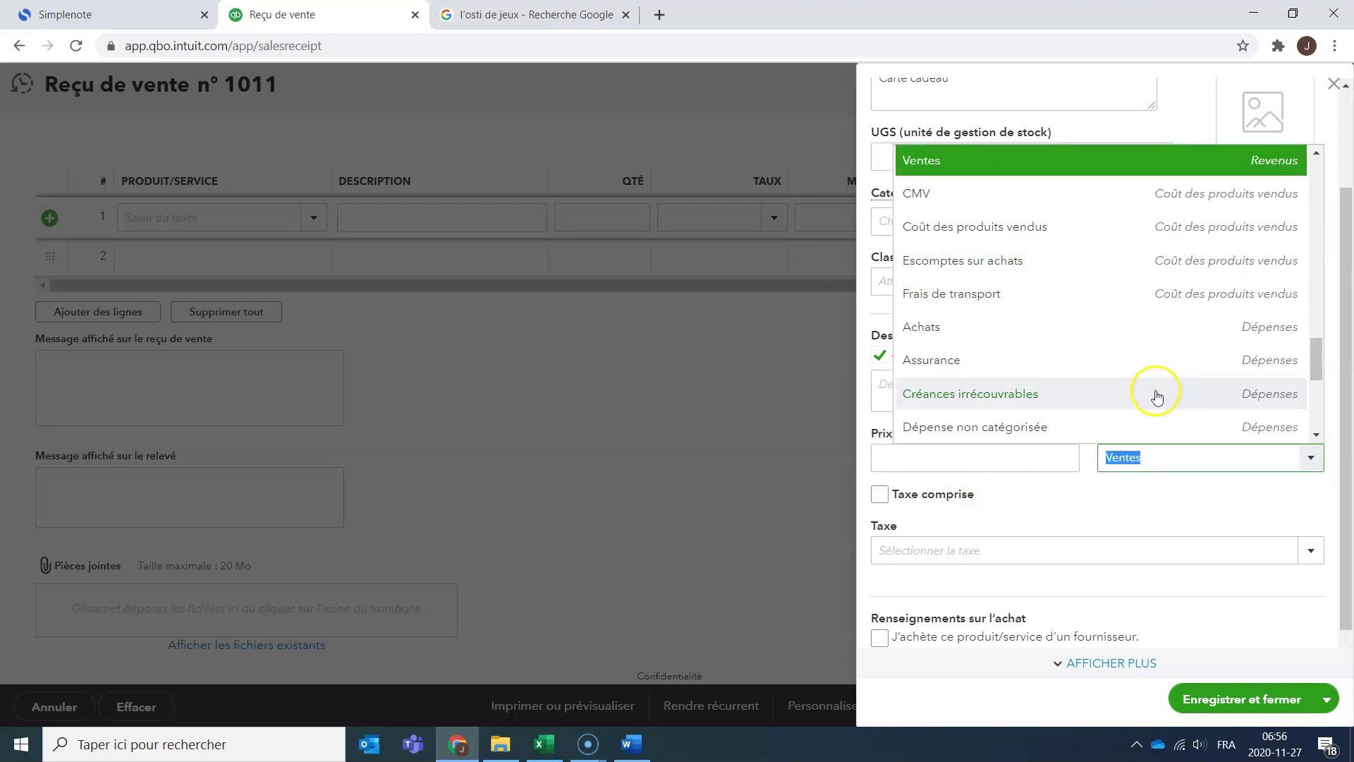
pyautogui.scroll(10, 1157, 392)
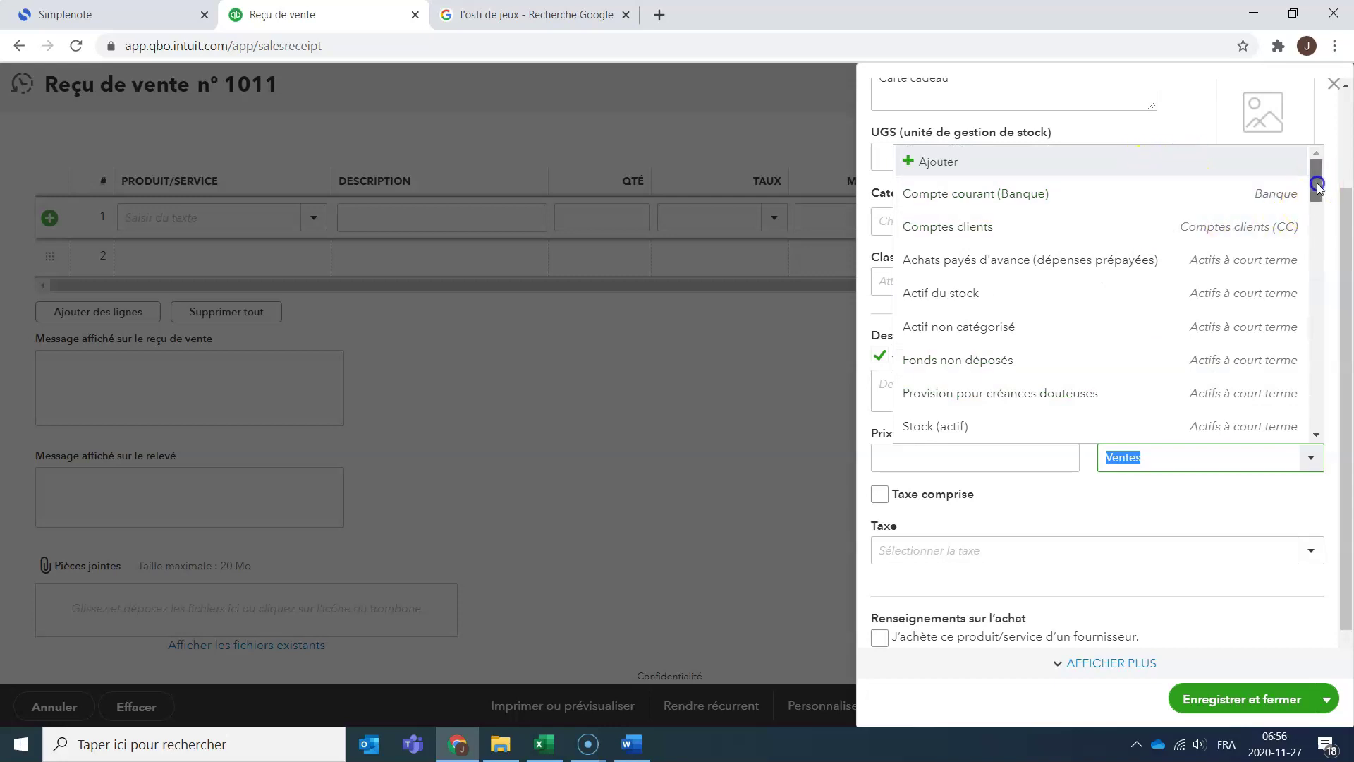
pyautogui.moveTo(1318, 185); pyautogui.dragTo(1321, 203)
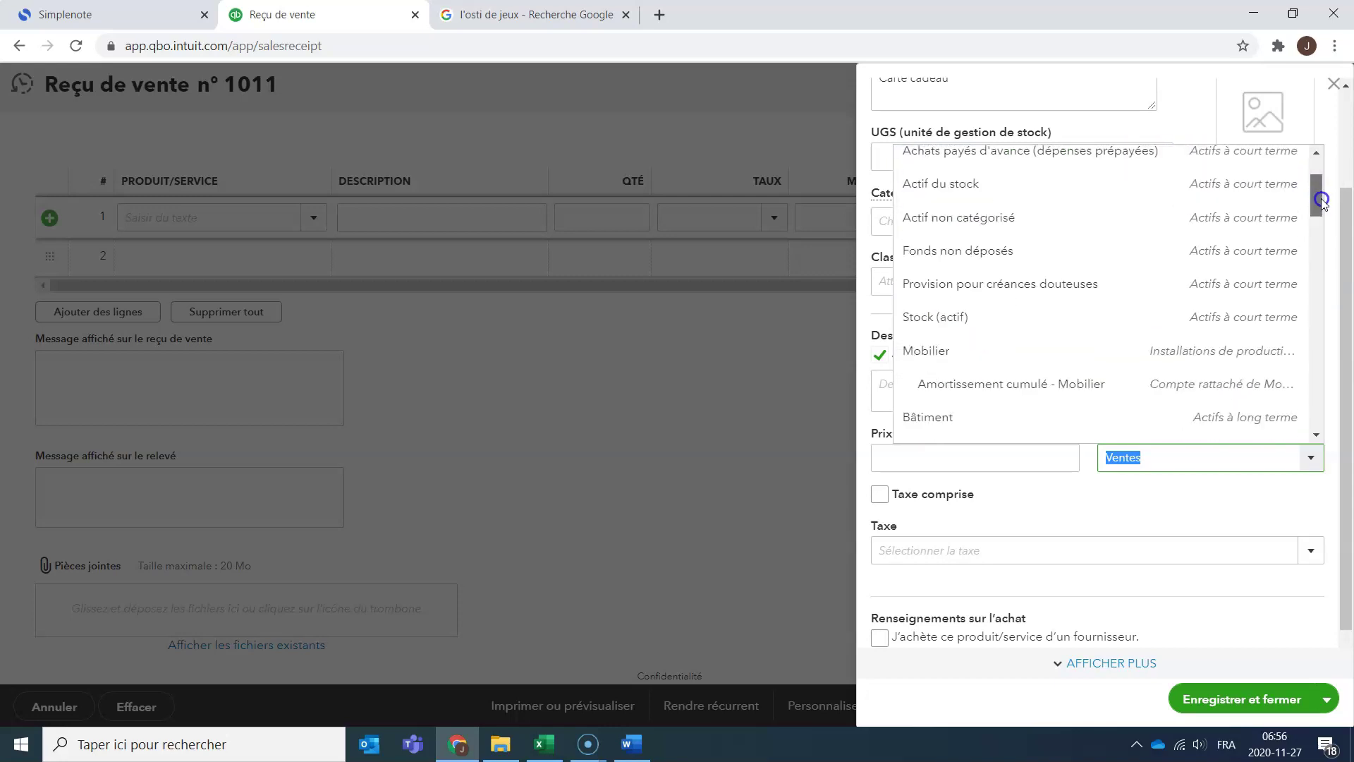
pyautogui.moveTo(1321, 203); pyautogui.dragTo(1327, 235)
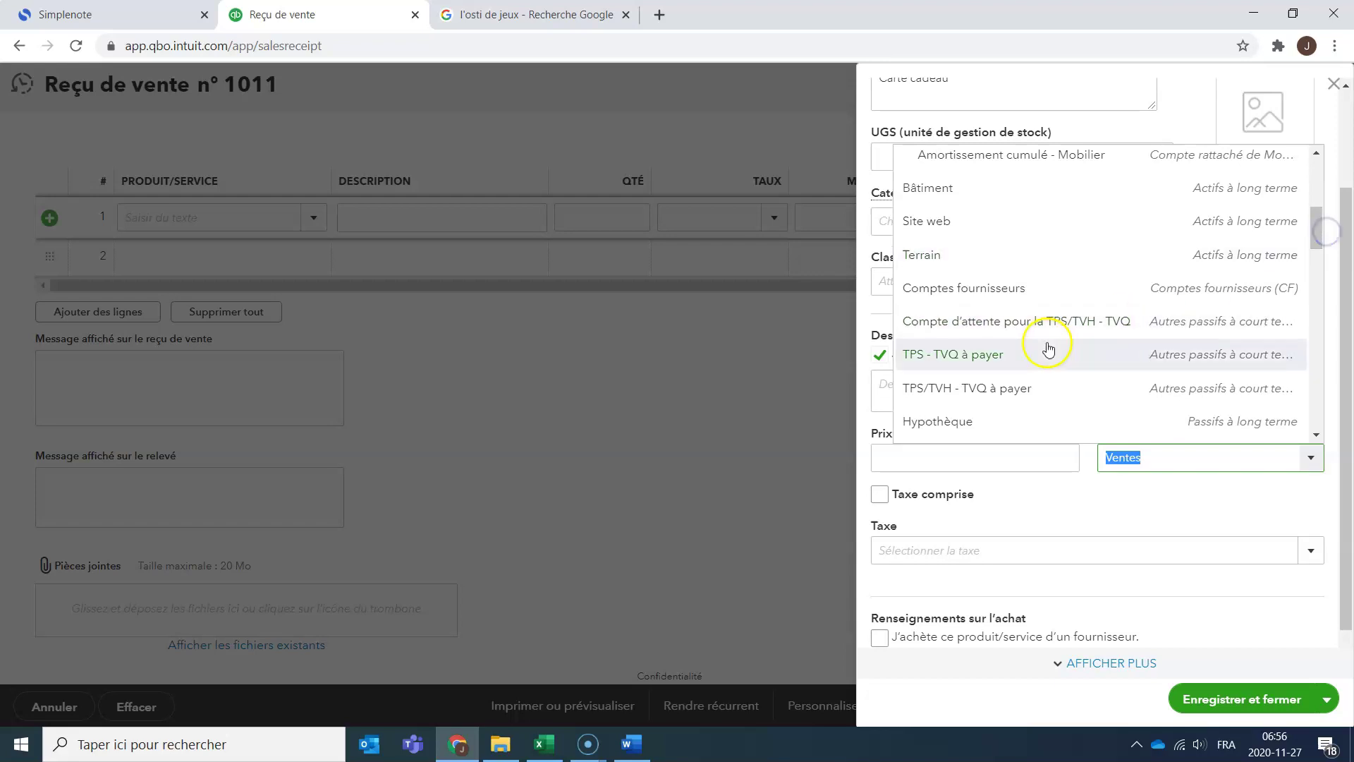
pyautogui.click(1317, 434)
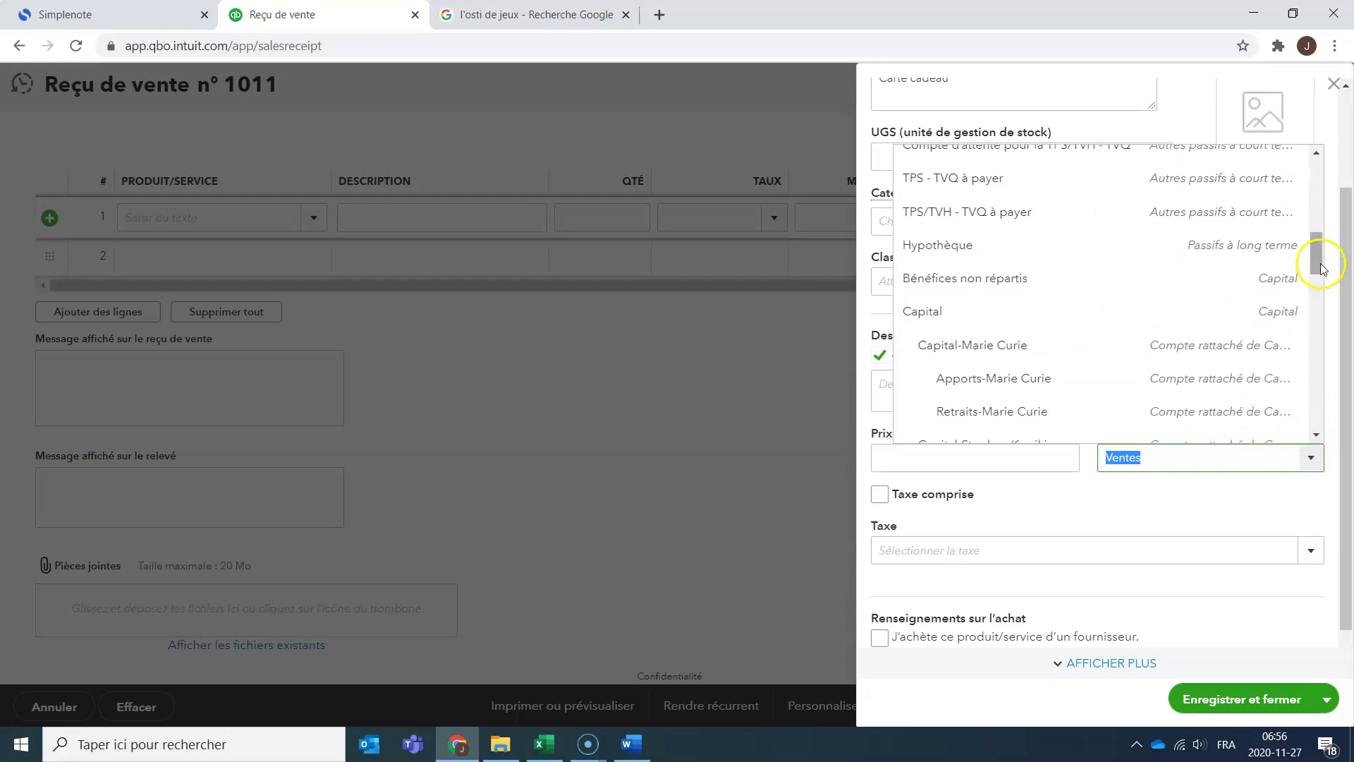
pyautogui.moveTo(1316, 258); pyautogui.dragTo(1332, 134)
pyautogui.click(939, 164)
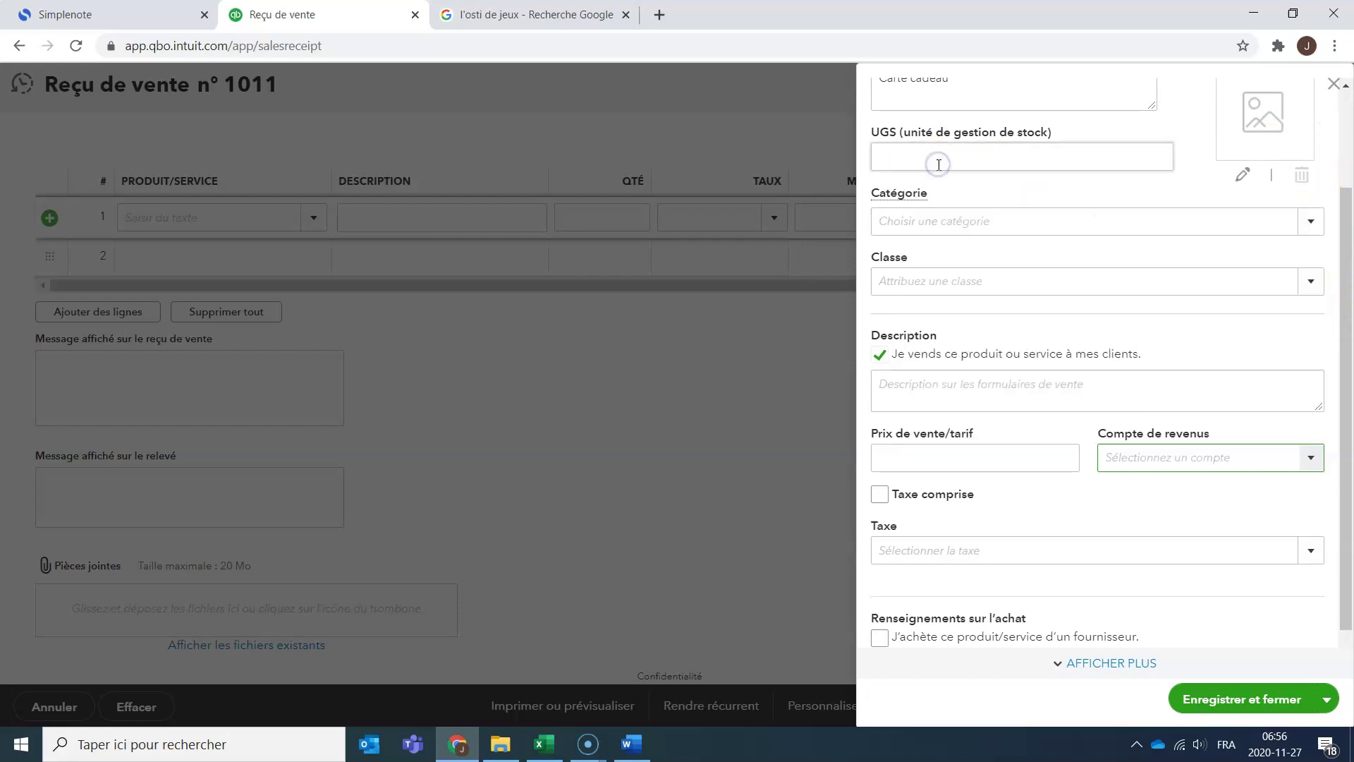
pyautogui.click(598, 209)
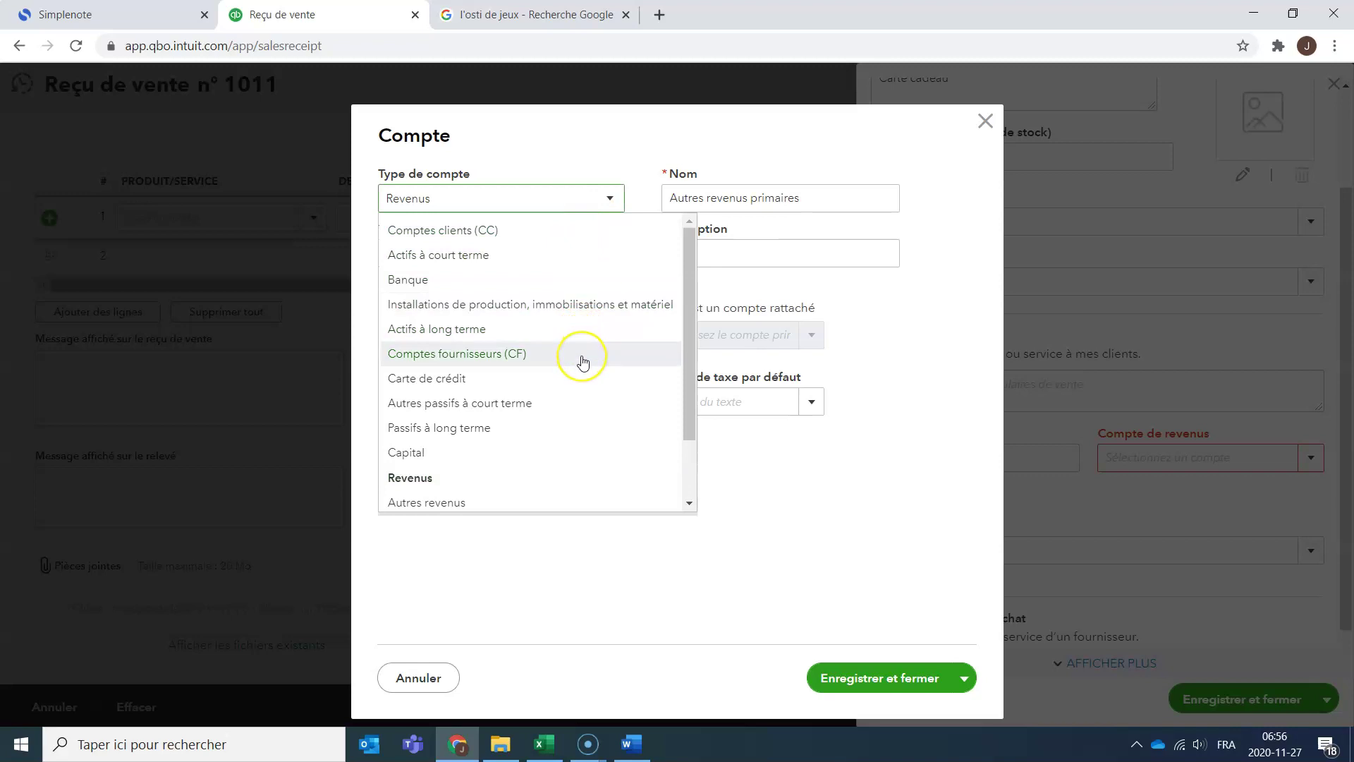
# Create the 'Produit perçu d'avance' account as Autres passifs à court terme, subtype Passif à court terme.
pyautogui.click(591, 403)
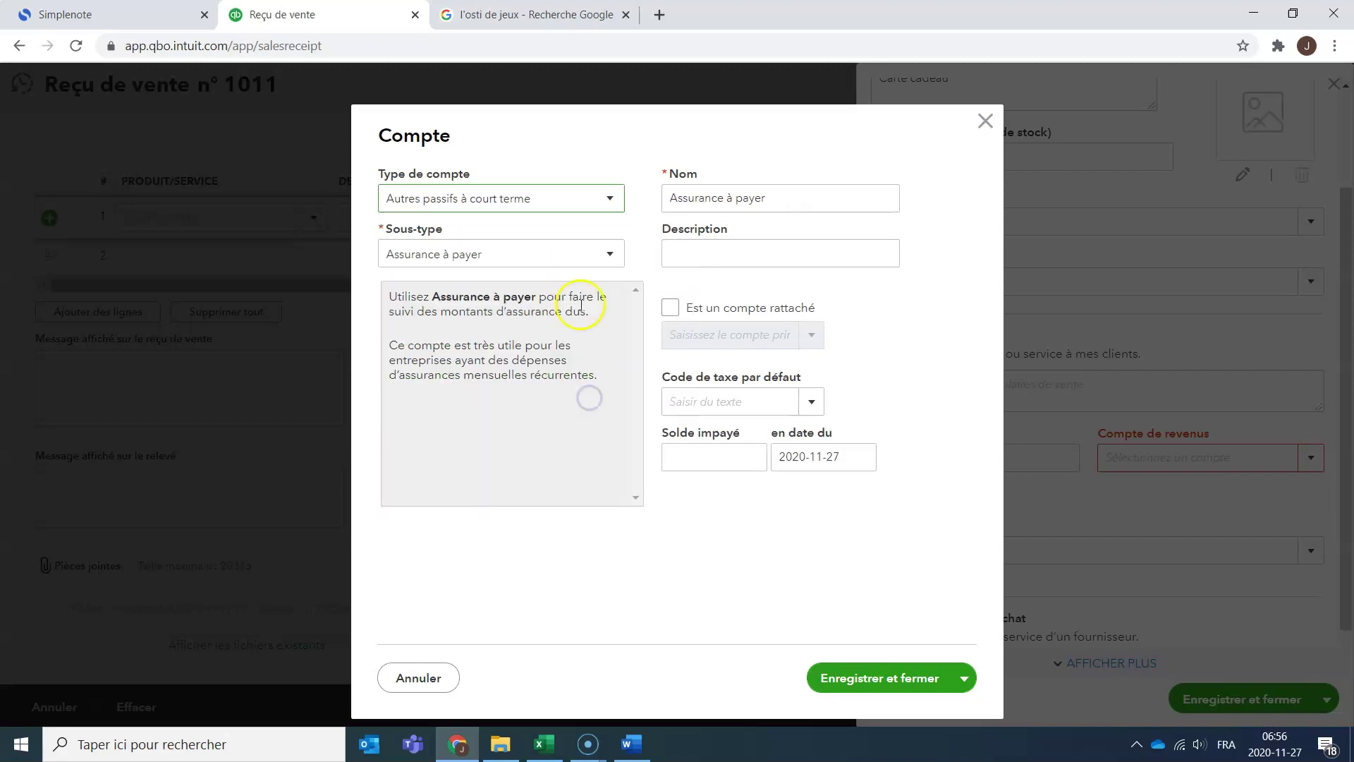
pyautogui.click(611, 261)
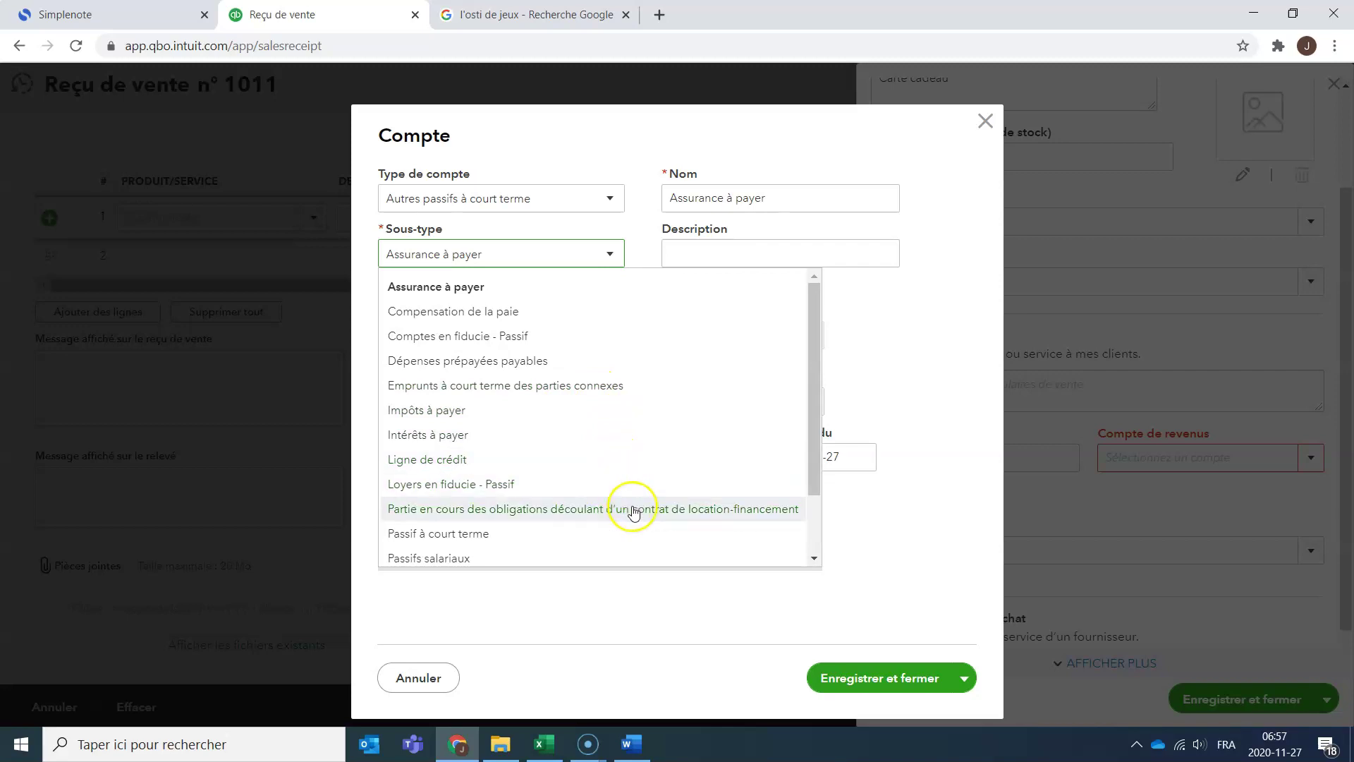
pyautogui.moveTo(818, 477); pyautogui.dragTo(811, 562)
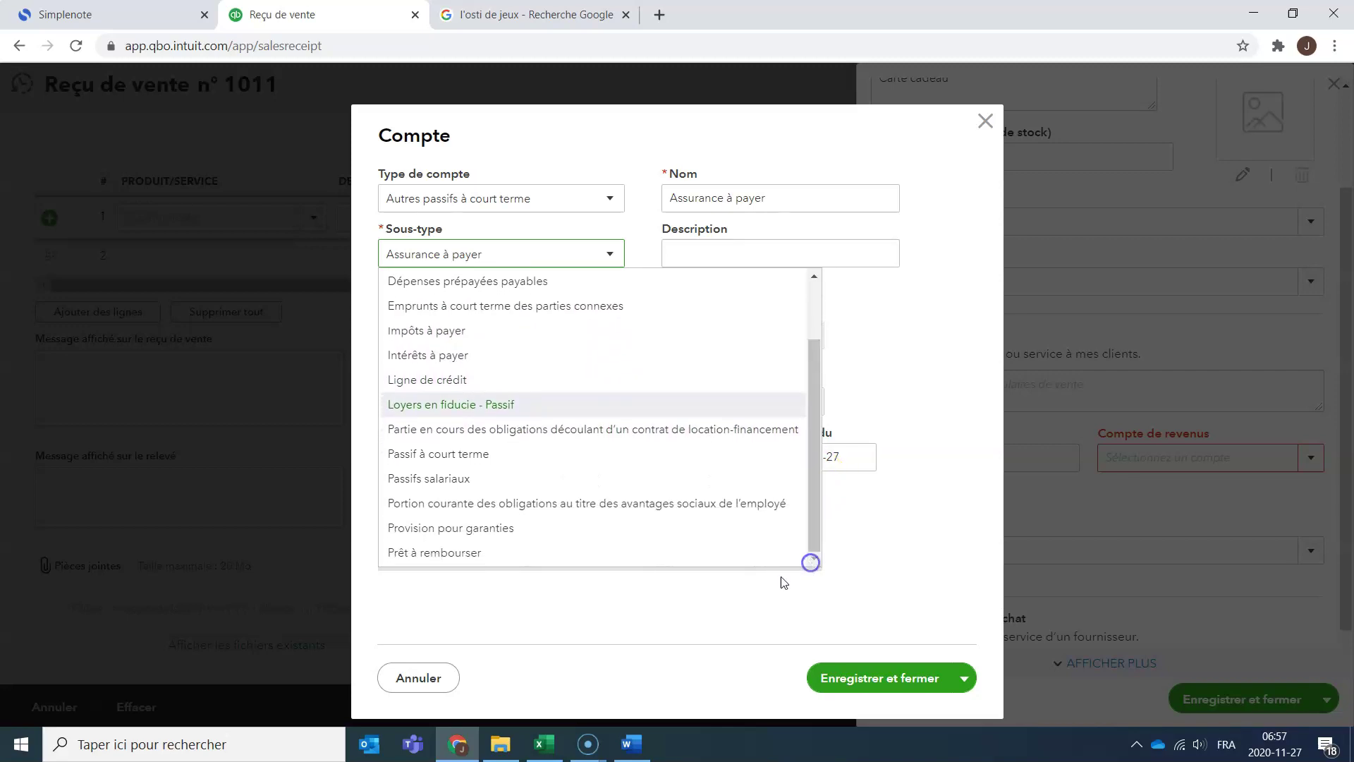
pyautogui.click(475, 458)
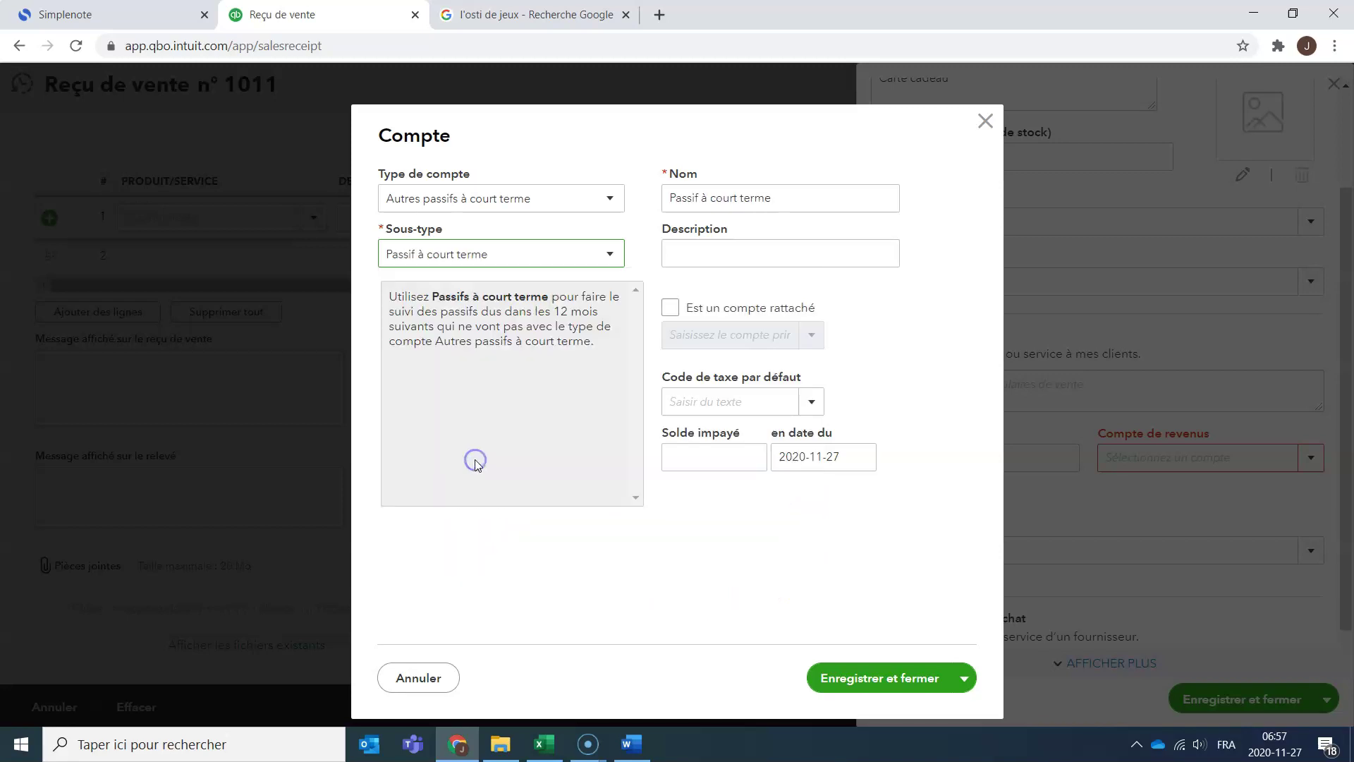
pyautogui.moveTo(813, 199); pyautogui.dragTo(580, 190)
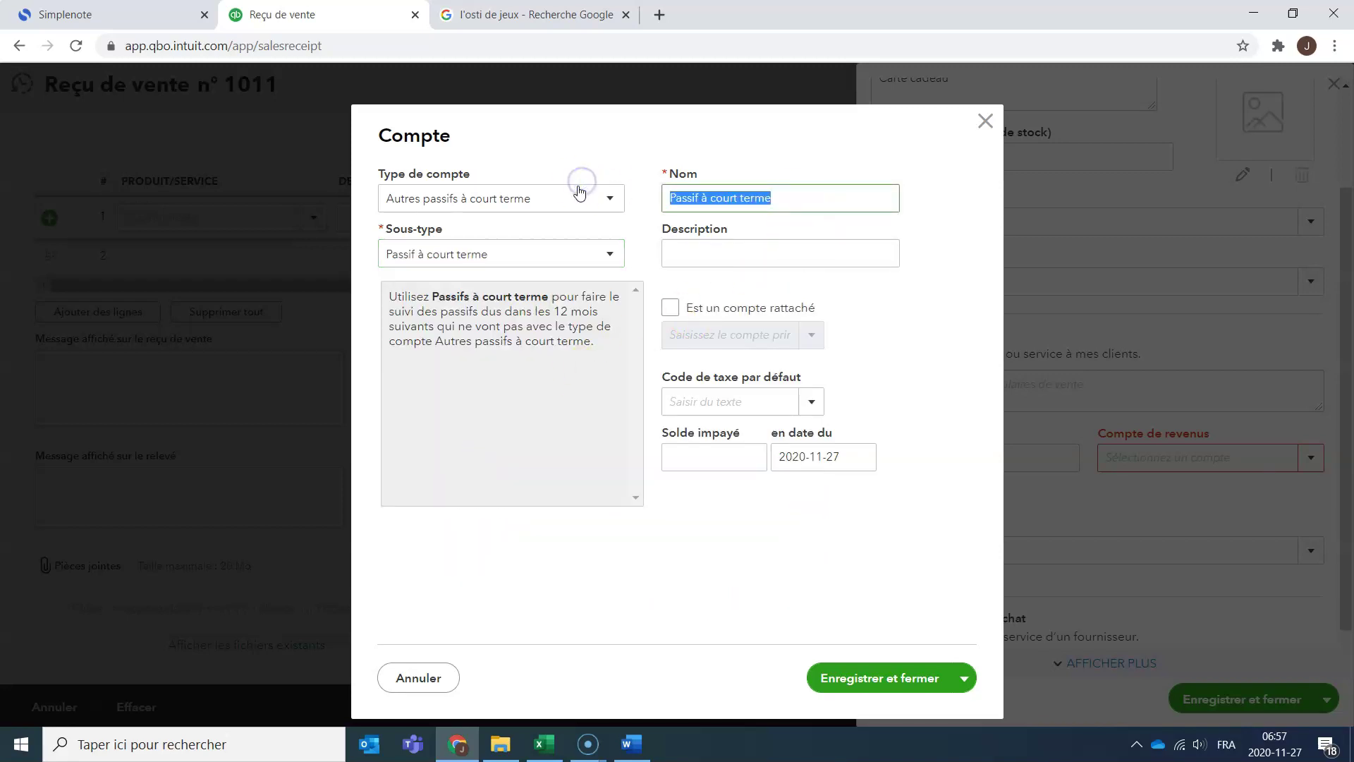
pyautogui.write("Produit perçu d'avance")
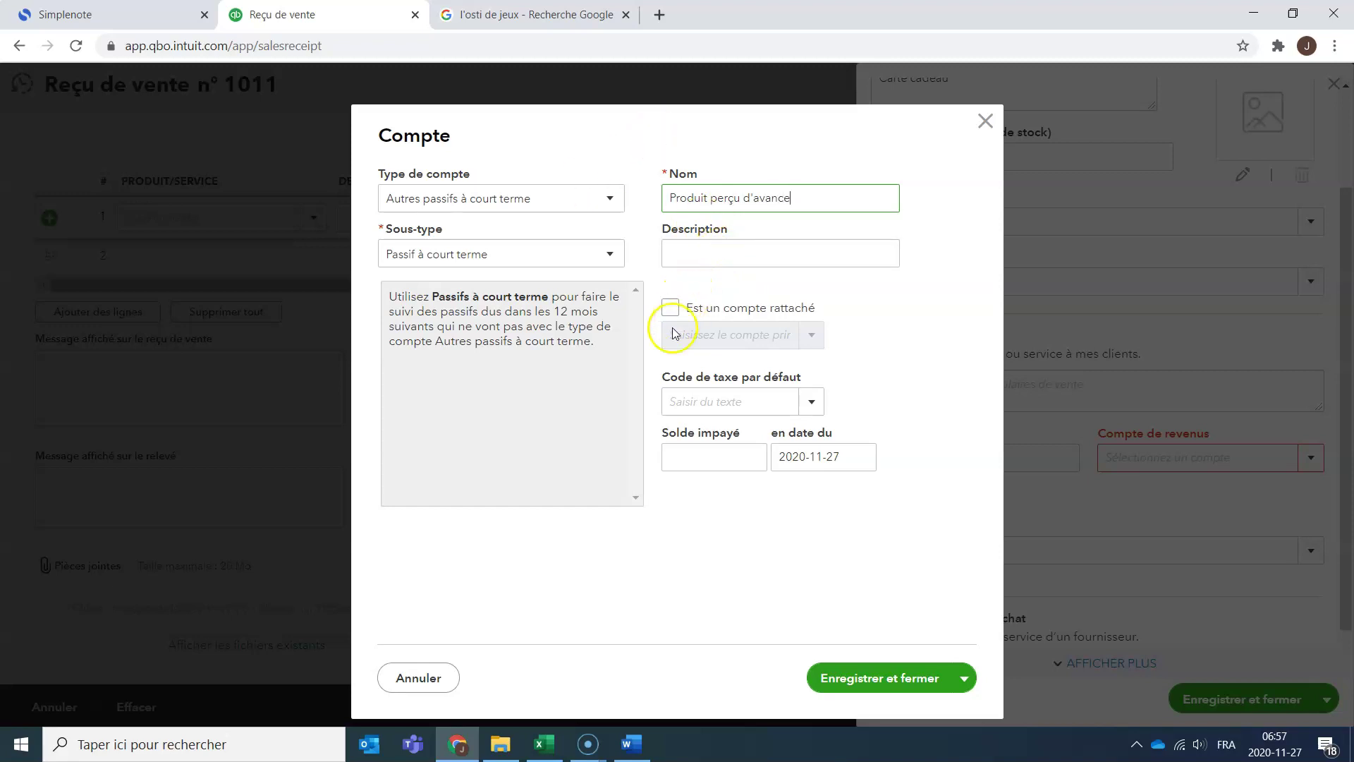
pyautogui.click(908, 684)
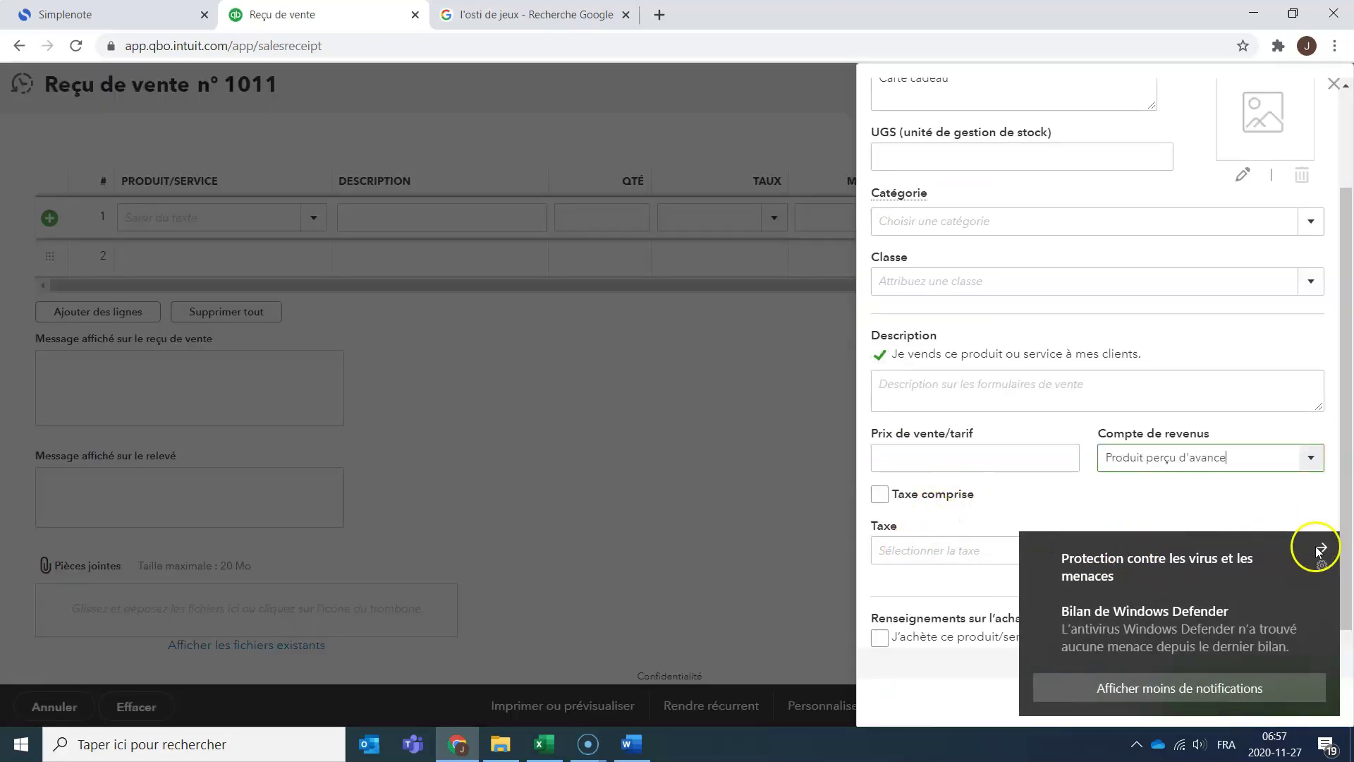
# Set the Carte cadeau service's tax to Hors champ (0 %) and save the service.
pyautogui.click(1314, 547)
pyautogui.click(1312, 551)
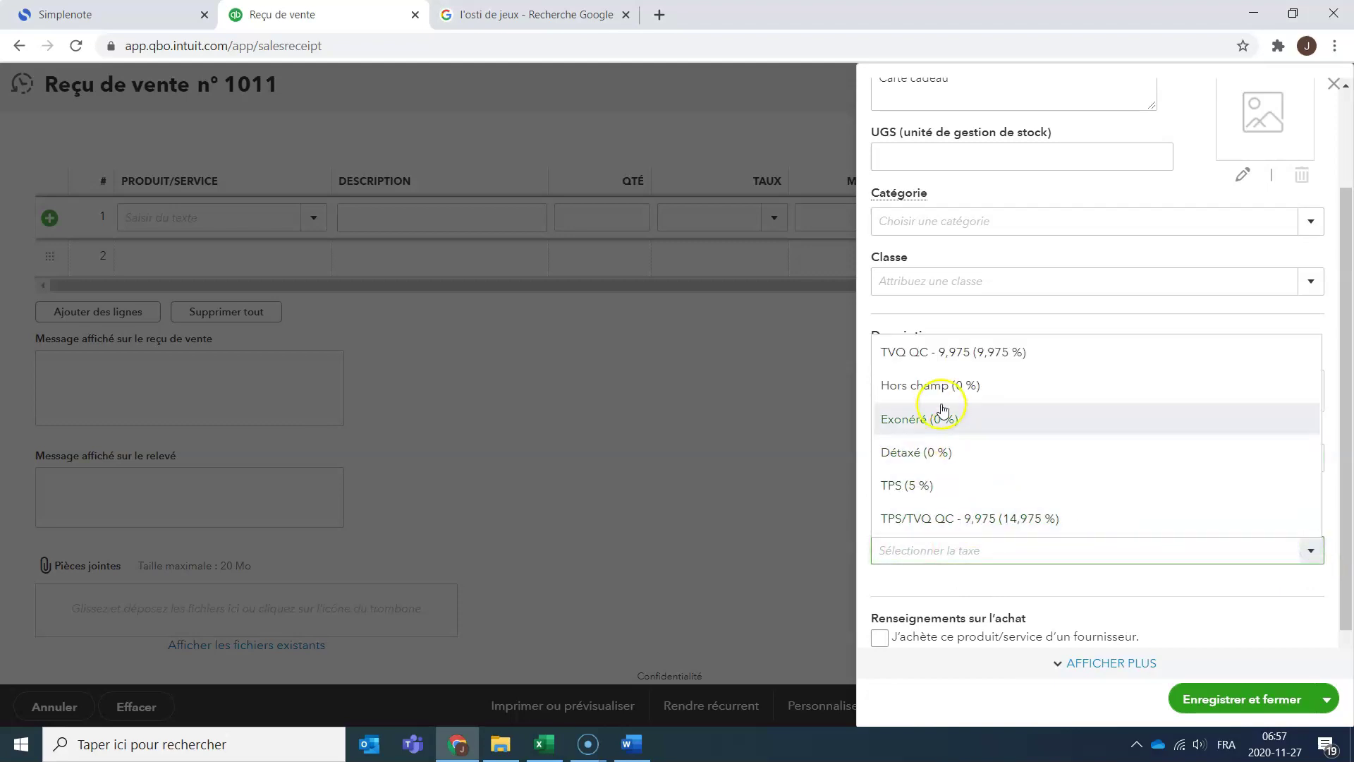
pyautogui.click(991, 386)
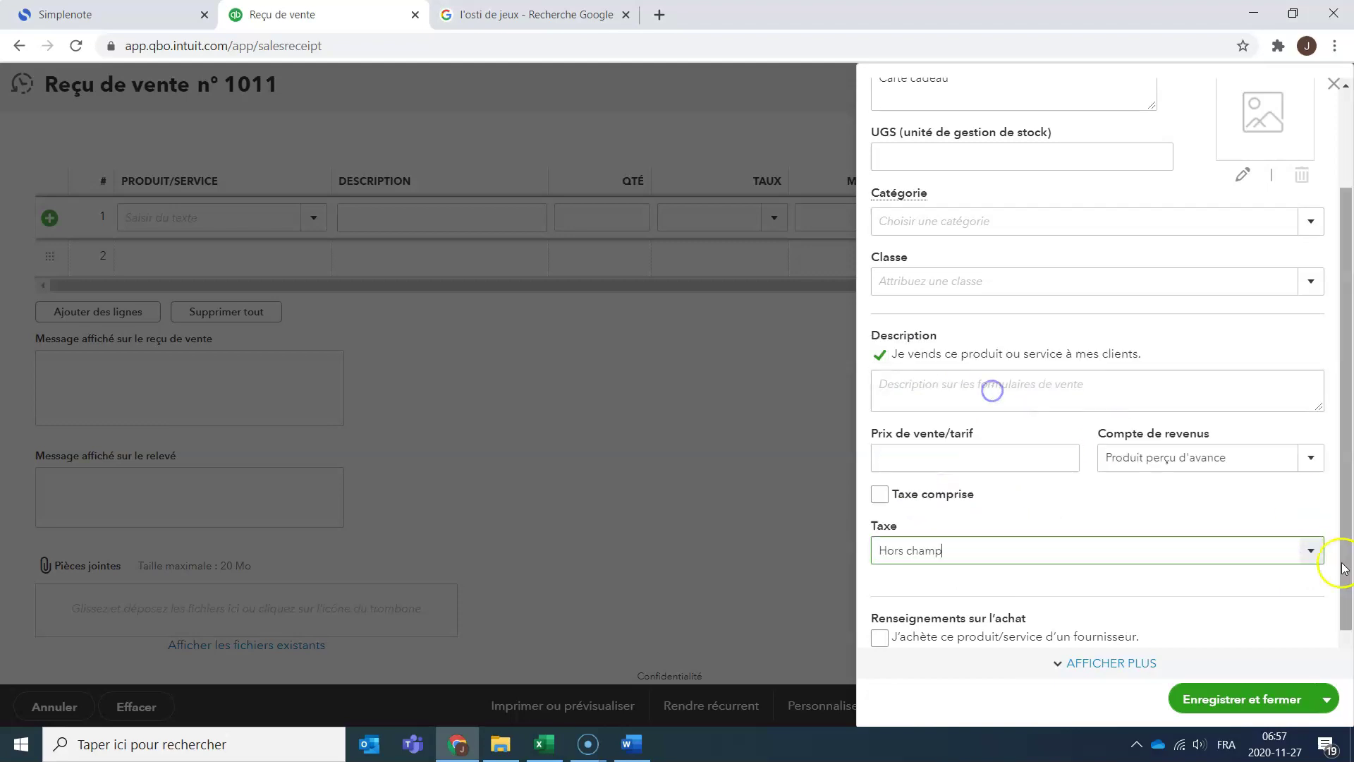
pyautogui.click(1256, 702)
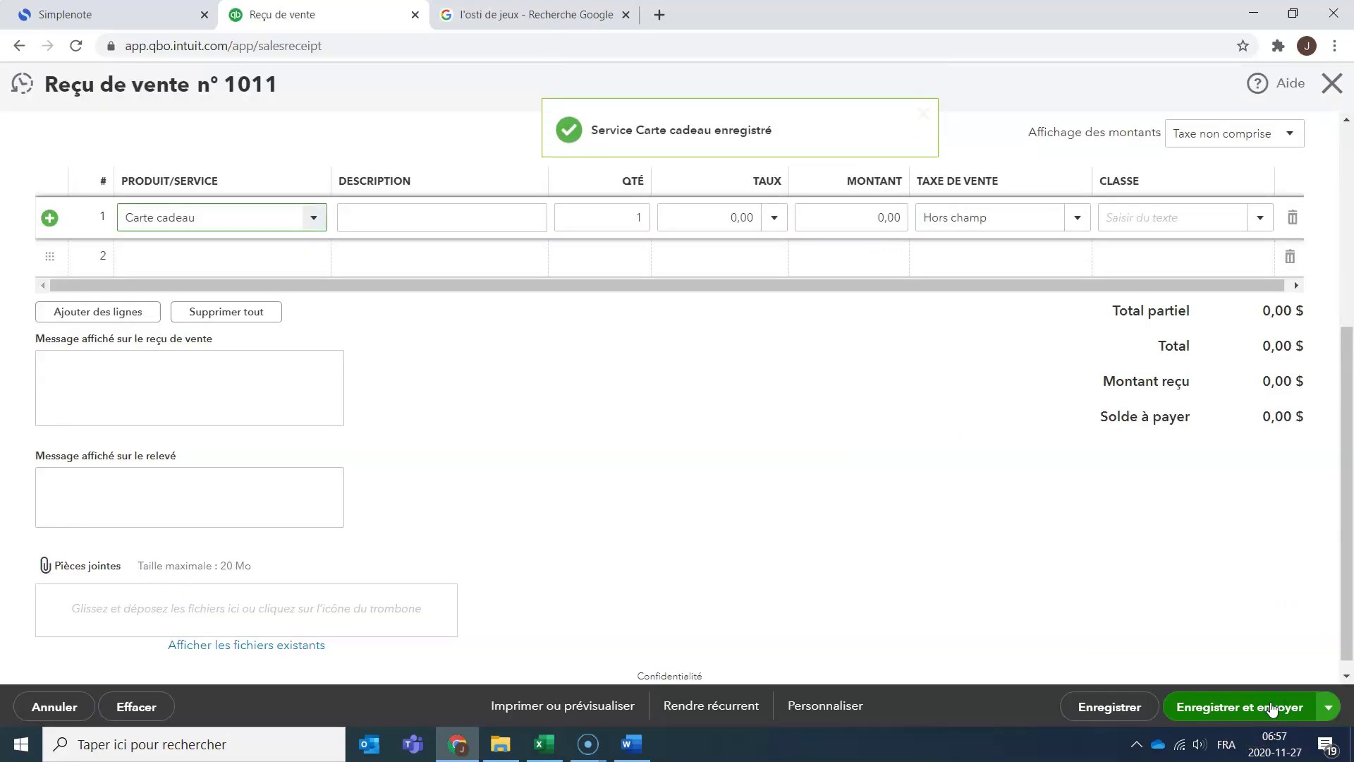
# Enter a rate of 50 on the Carte cadeau line so the amount becomes 50,00.
pyautogui.scroll(5, 501, 433)
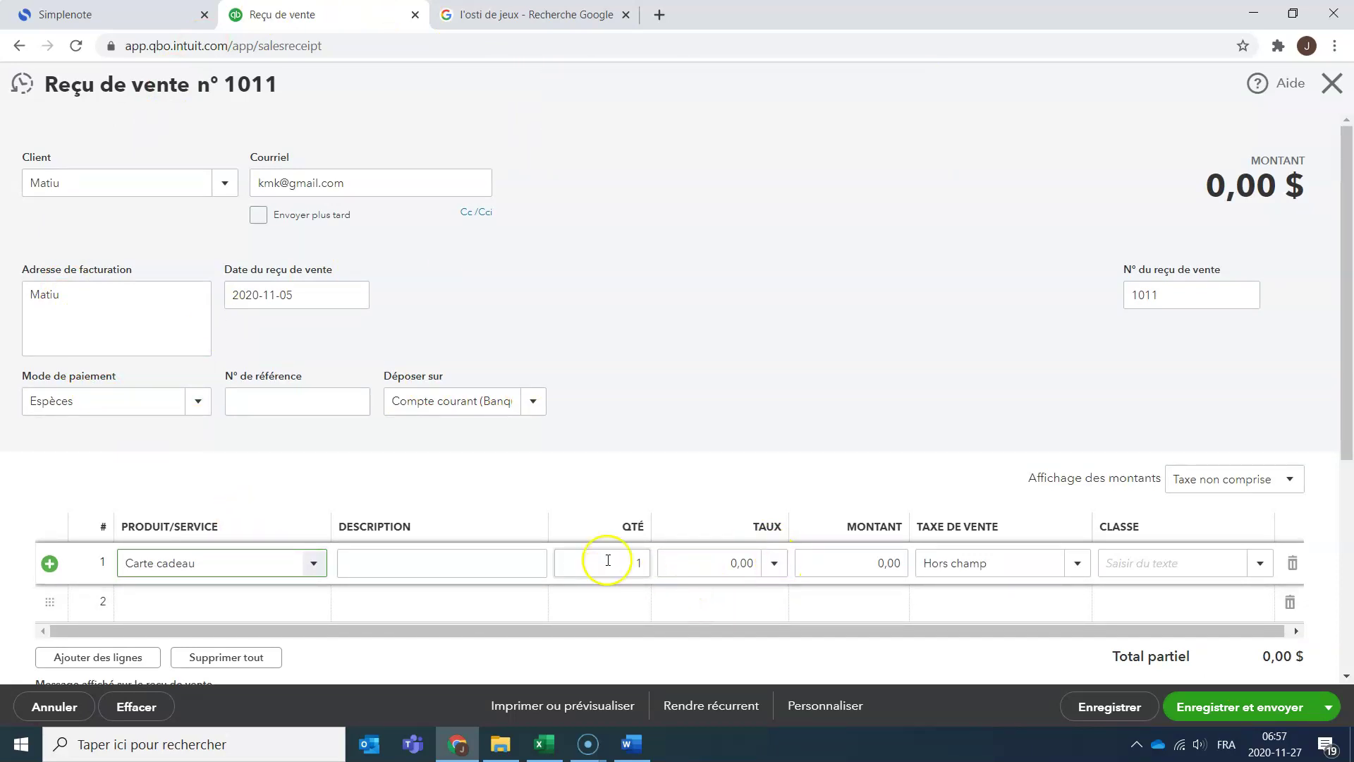
pyautogui.hotkey('alt', 'Tab')
pyautogui.hotkey('alt', 'Tab')
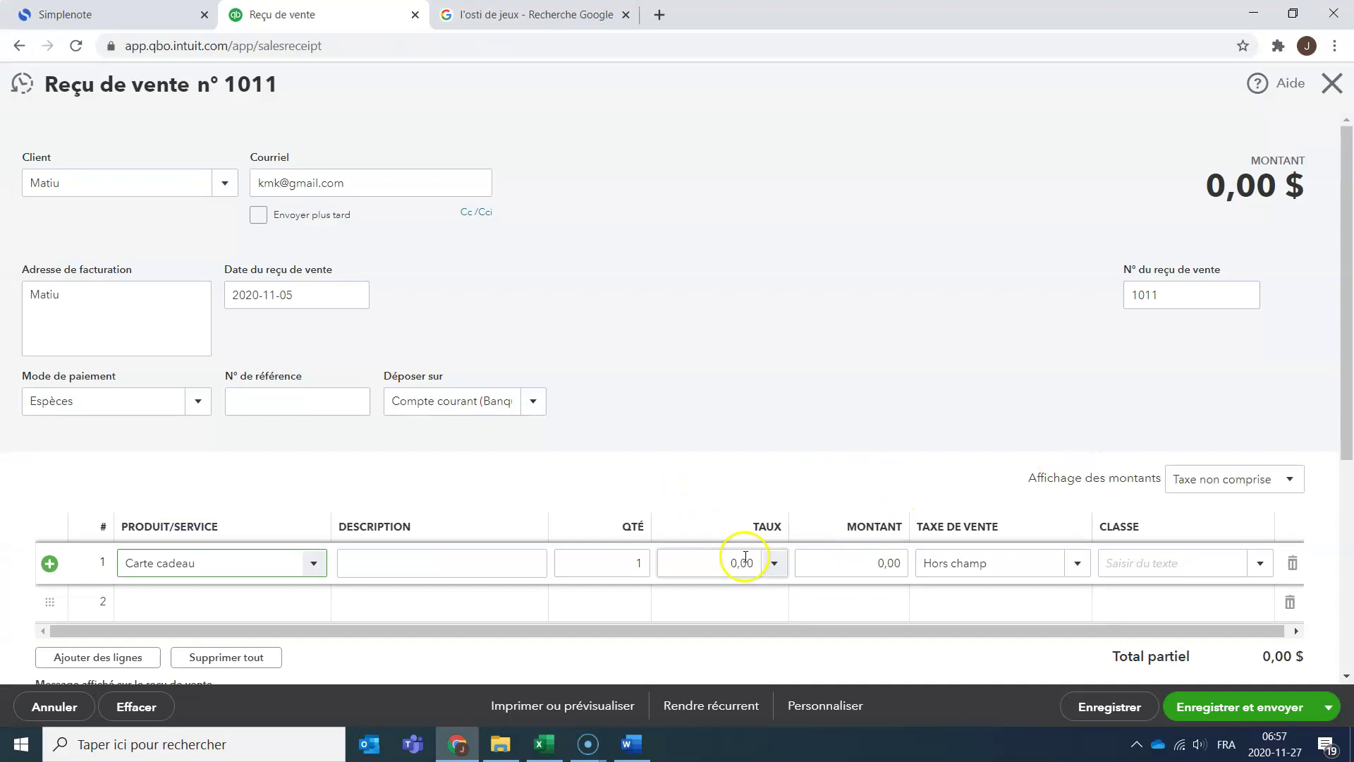
pyautogui.click(729, 563)
pyautogui.click(894, 563)
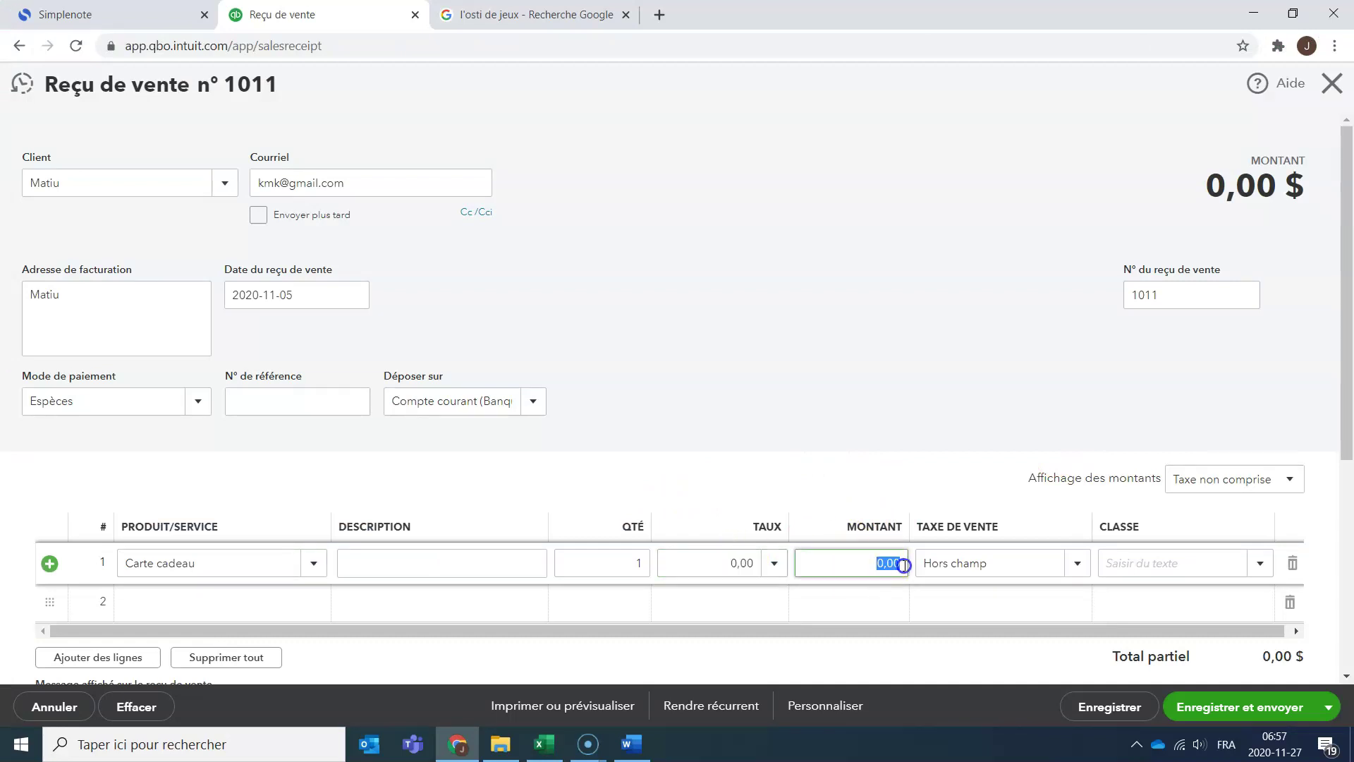
pyautogui.click(776, 563)
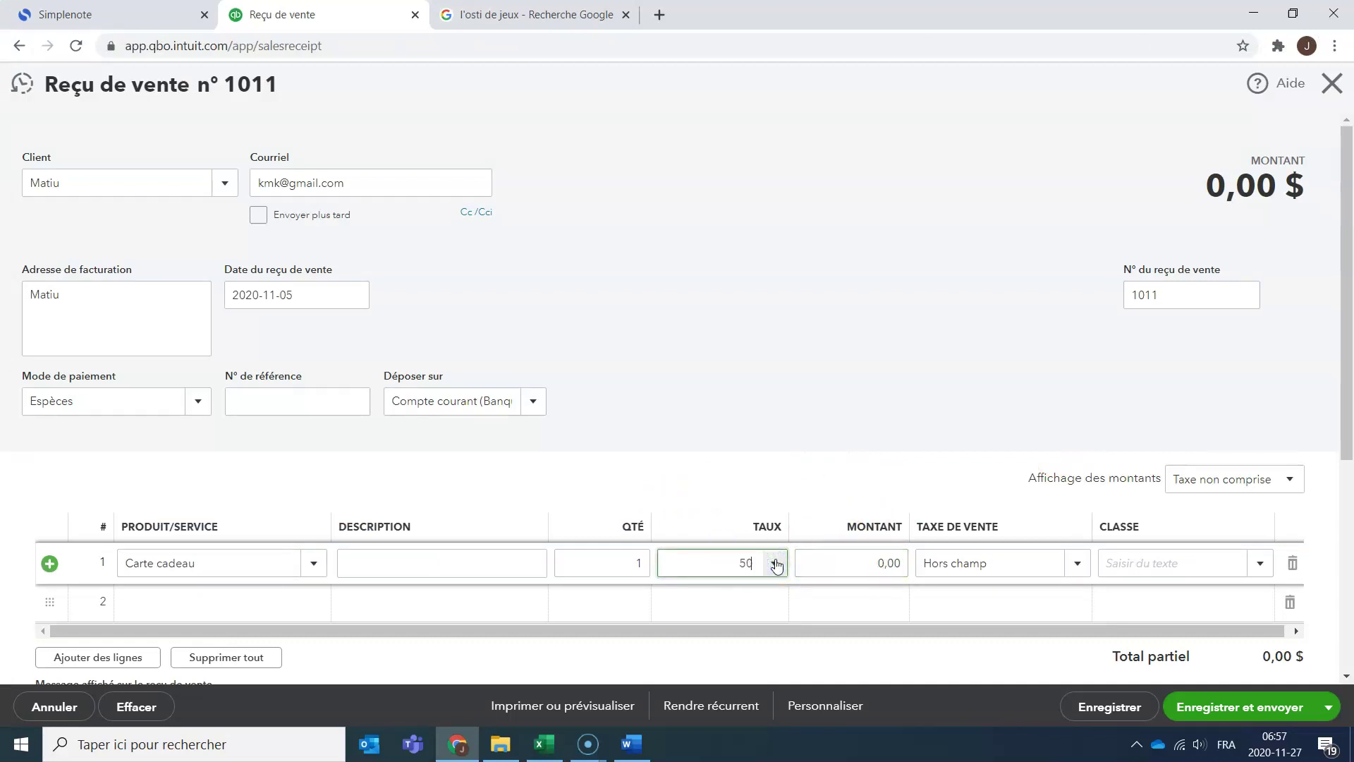
pyautogui.click(854, 562)
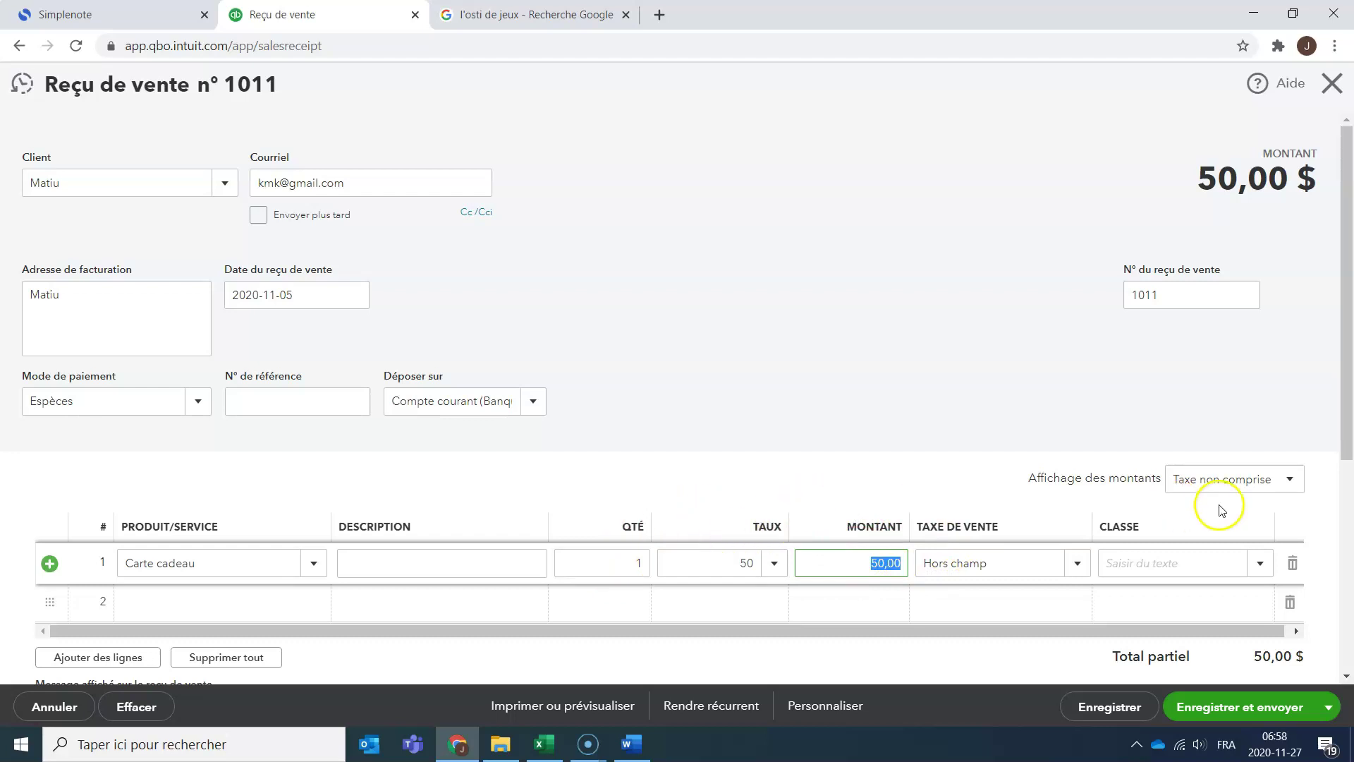
pyautogui.scroll(-5, 1221, 501)
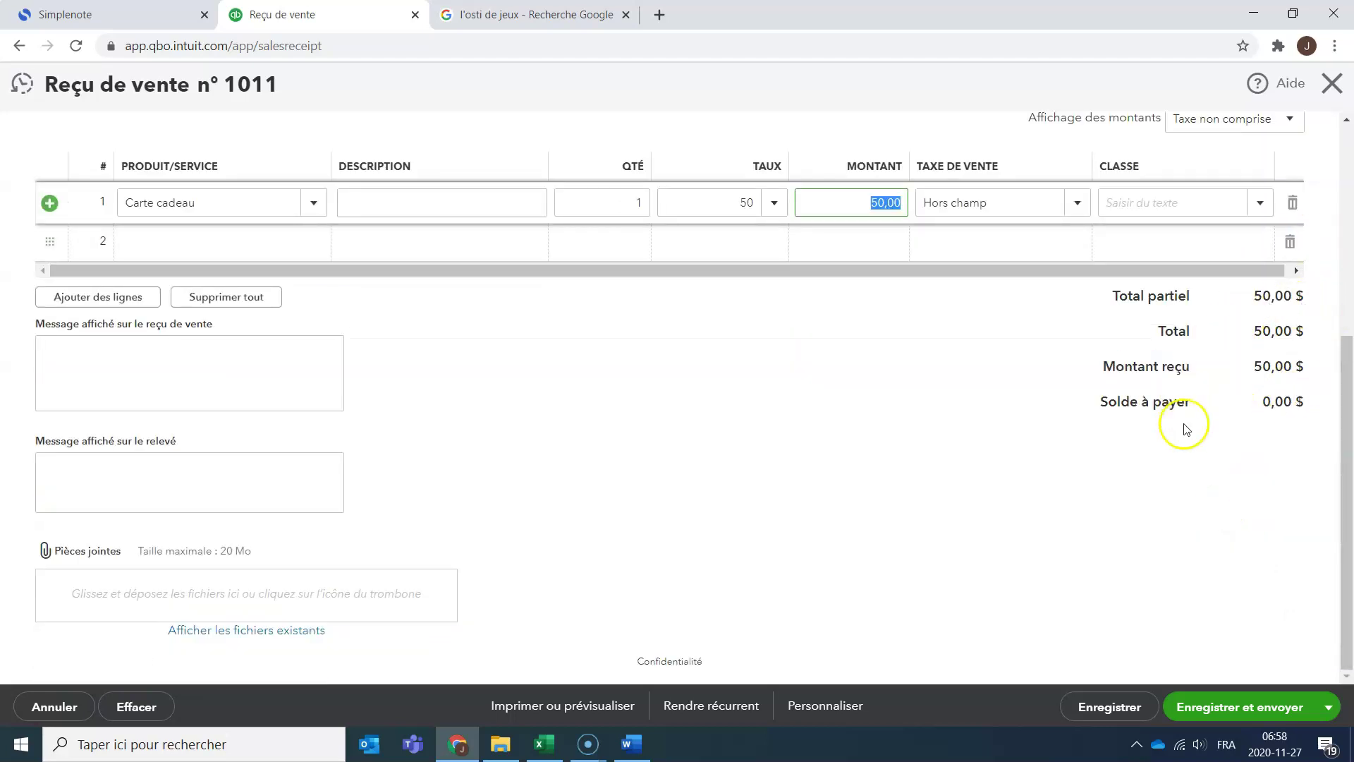
pyautogui.scroll(5, 1171, 469)
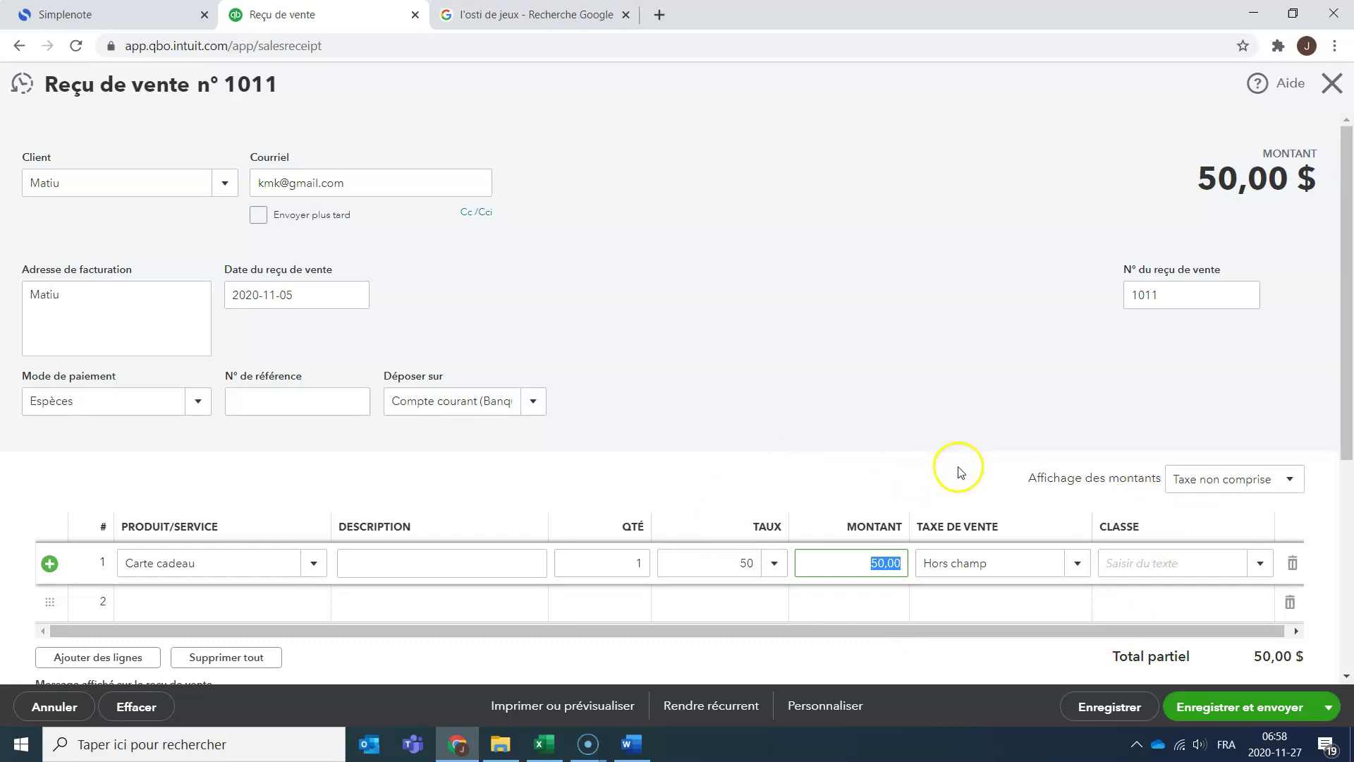
pyautogui.scroll(-5, 1023, 493)
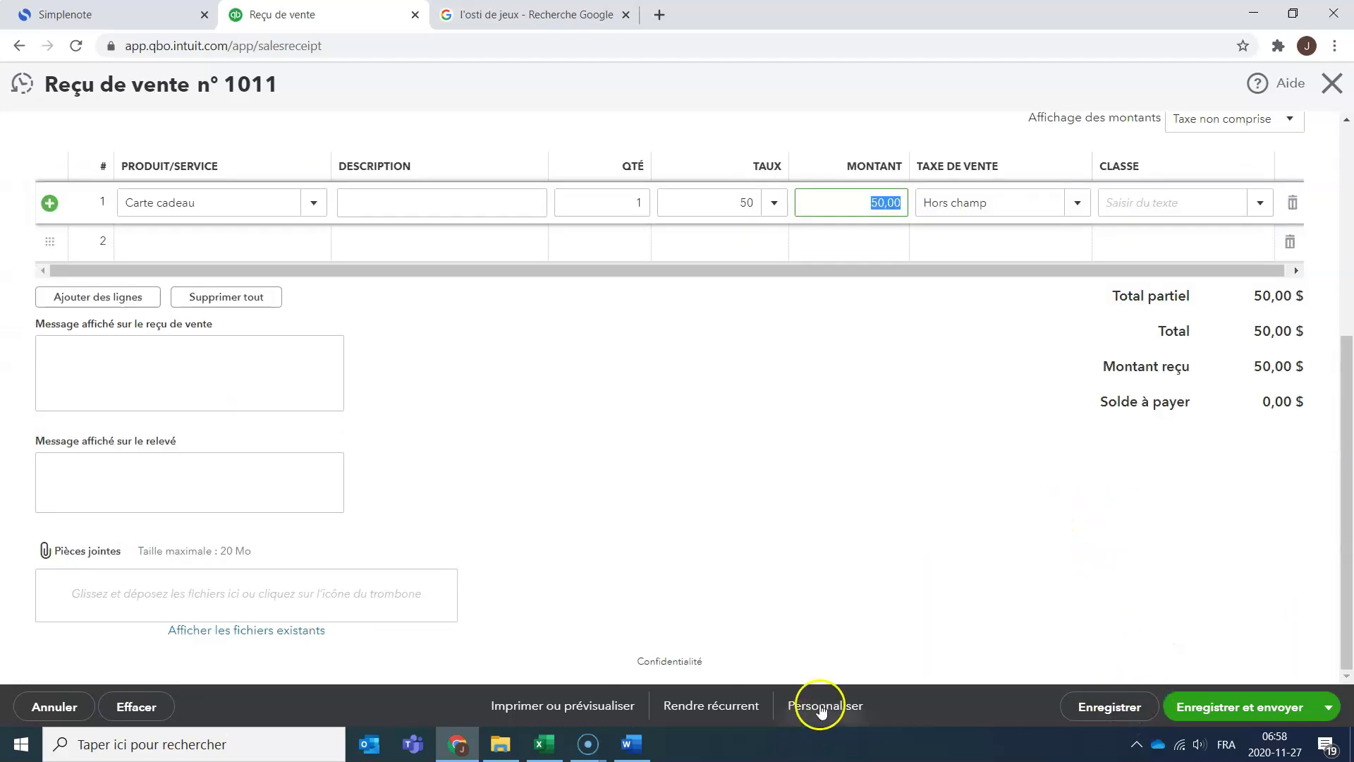
# Save receipt 1011 without a Classe and open its Journal des opérations.
pyautogui.click(1108, 709)
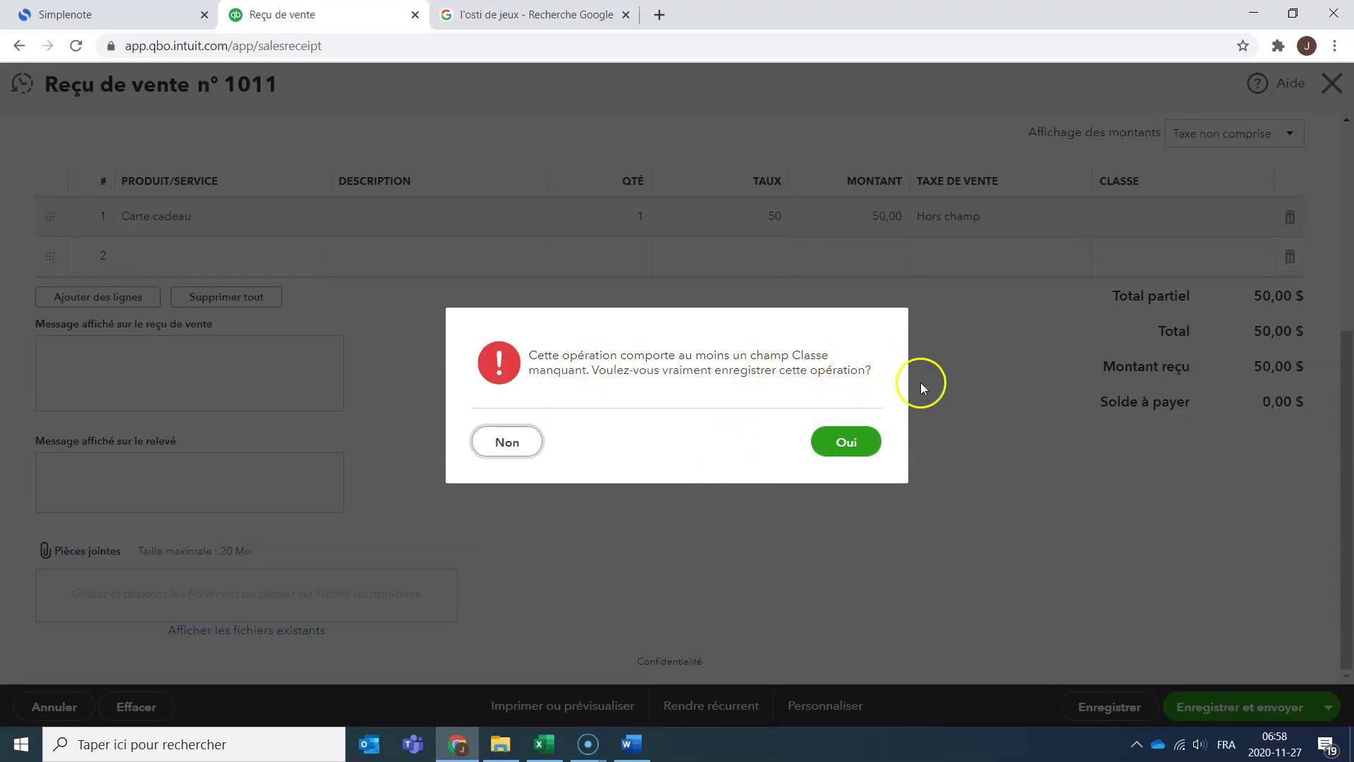
pyautogui.click(838, 450)
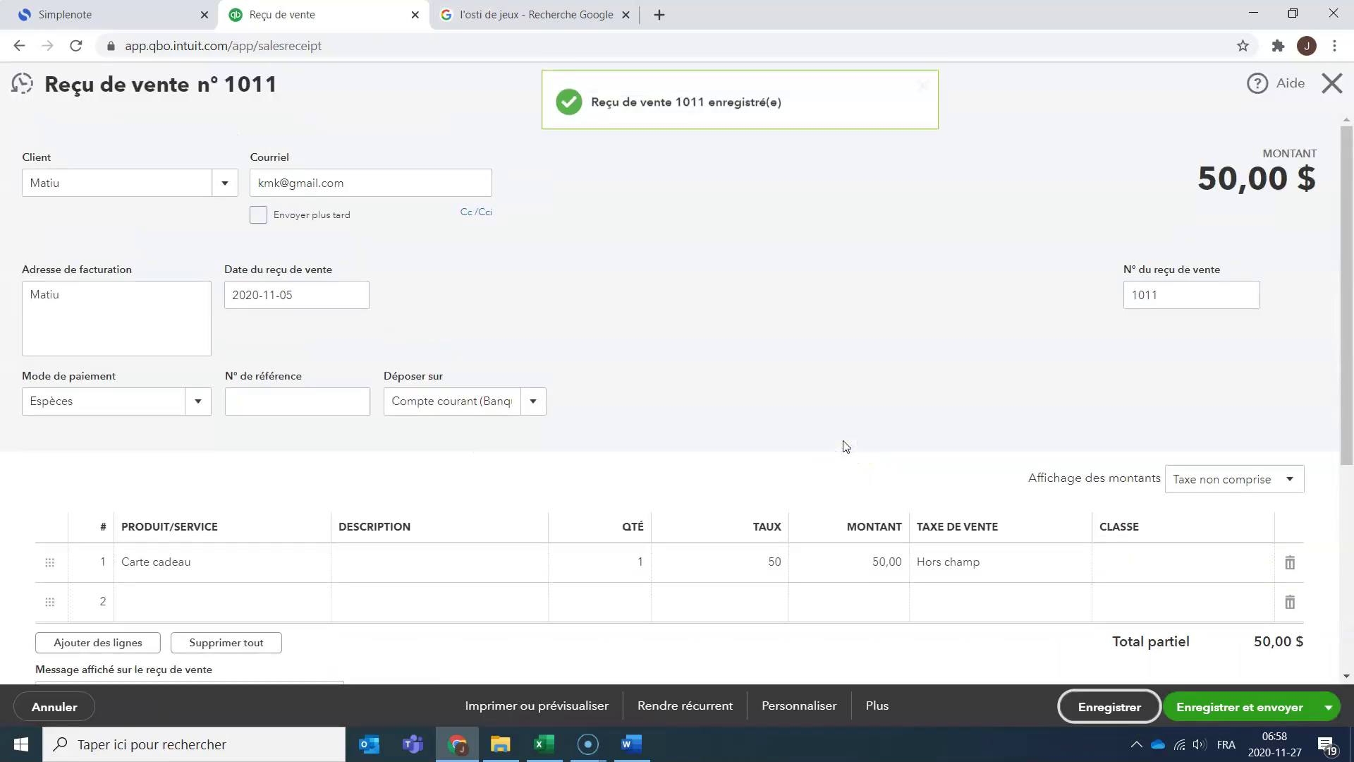
pyautogui.click(876, 705)
pyautogui.click(862, 611)
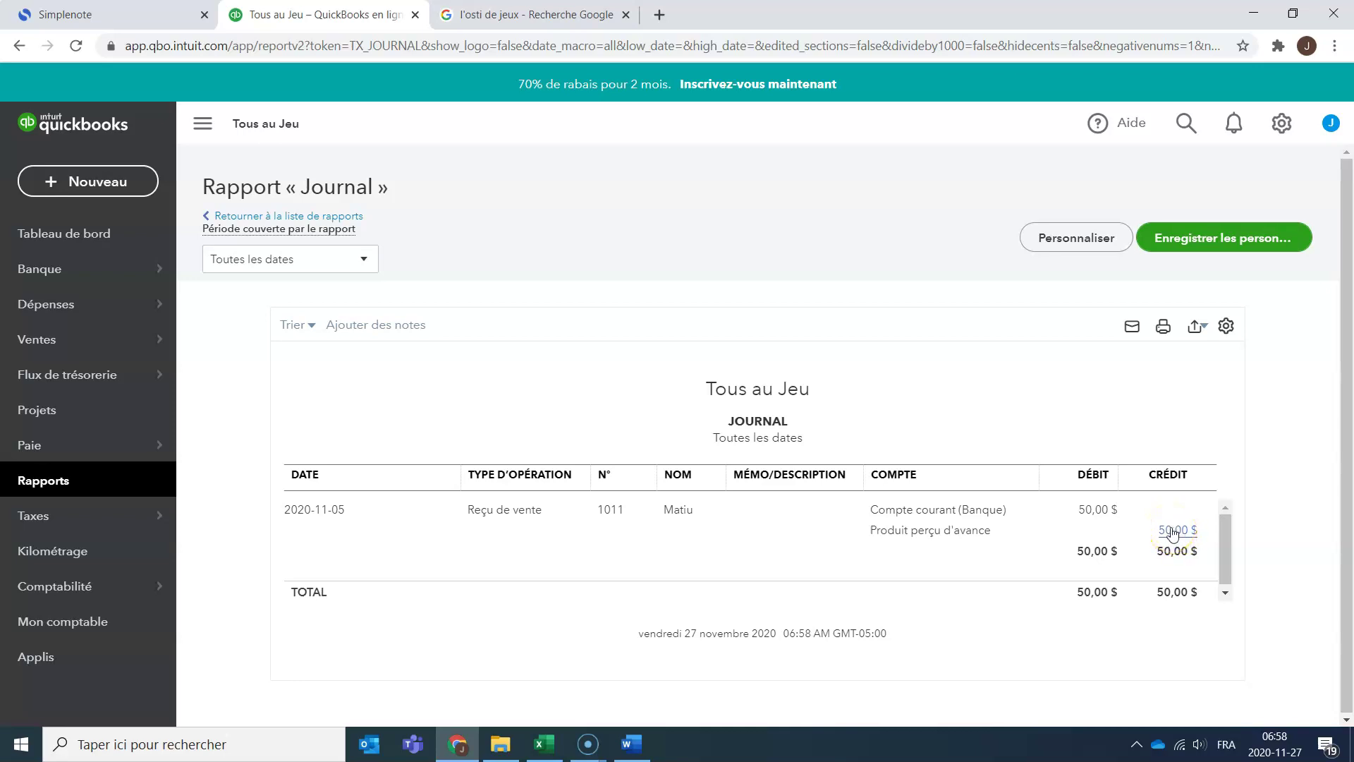
# Open the Clients list from Ventes in the sidebar.
pyautogui.click(108, 344)
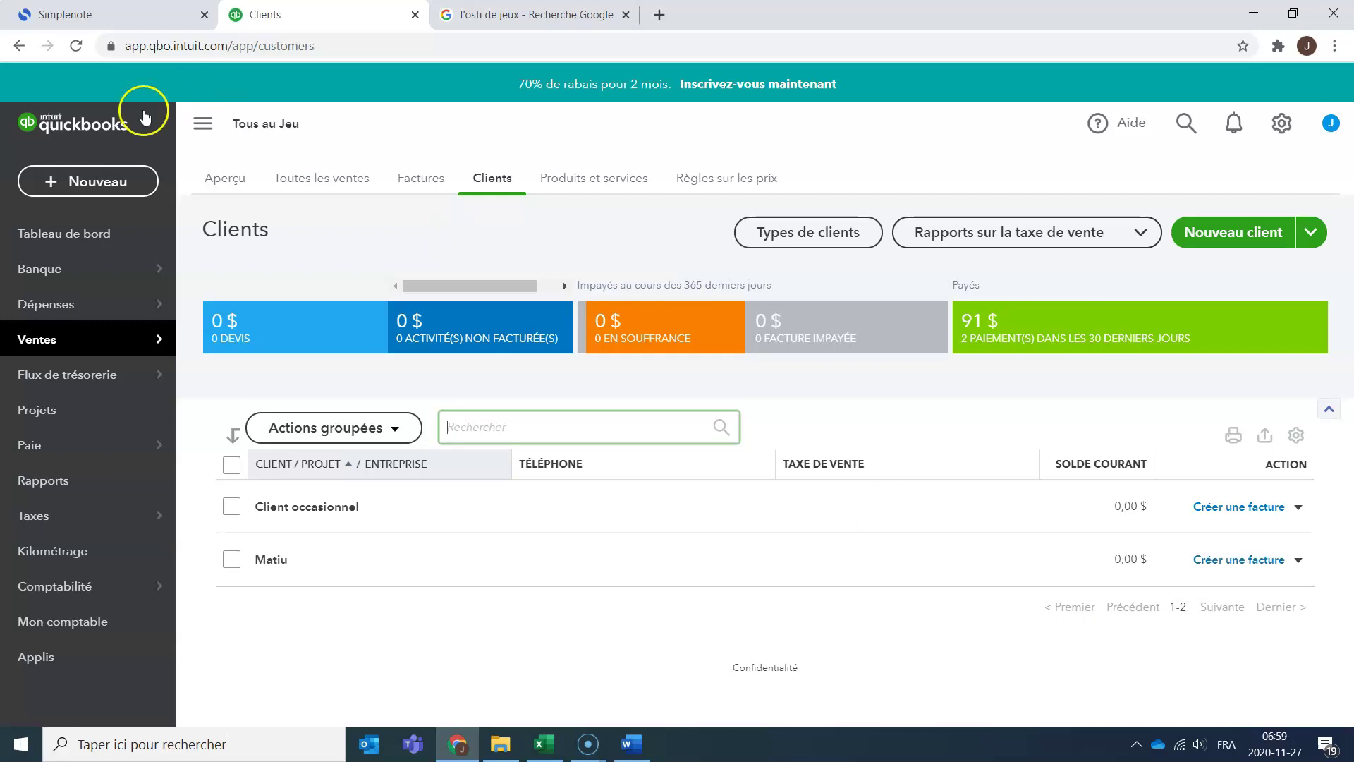
# Open the Bilan report from Rapports and scroll to the short-term liabilities section.
pyautogui.moveTo(106, 389)
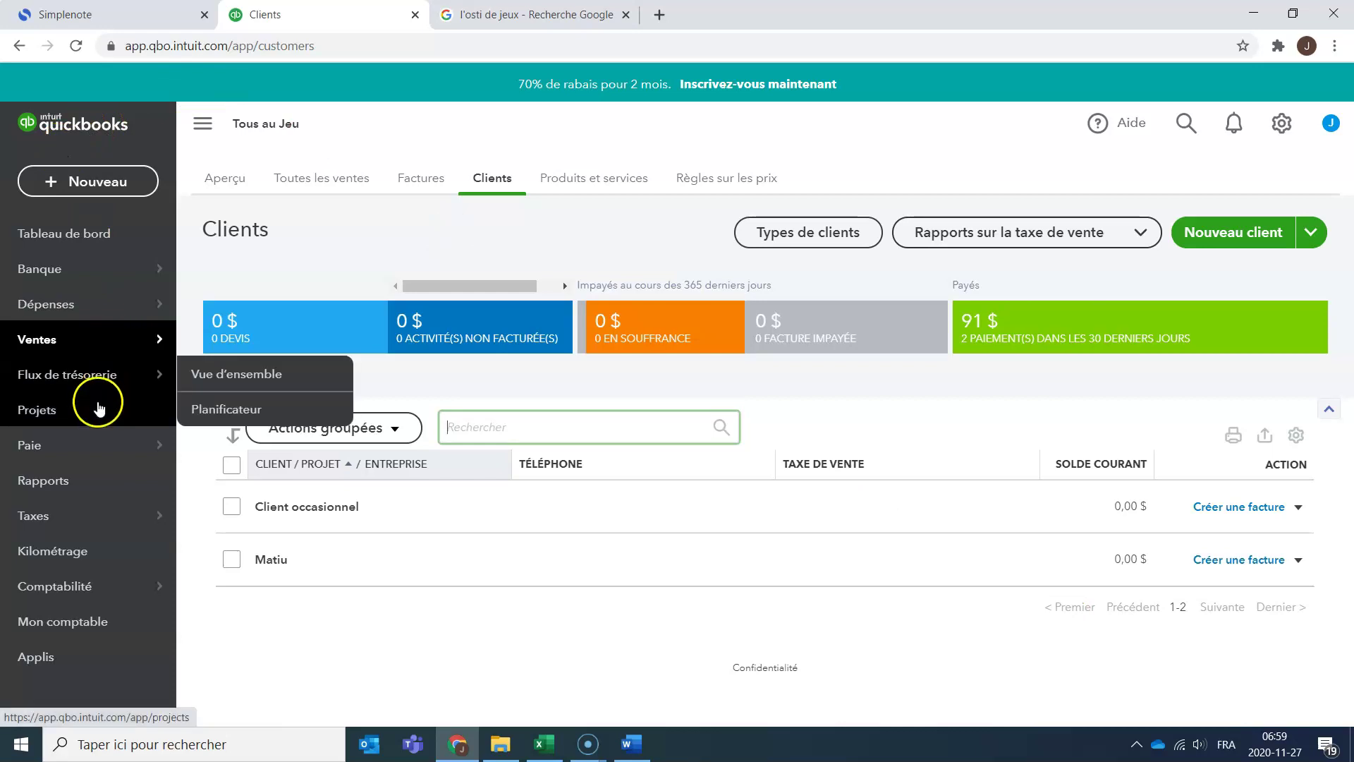
pyautogui.click(99, 483)
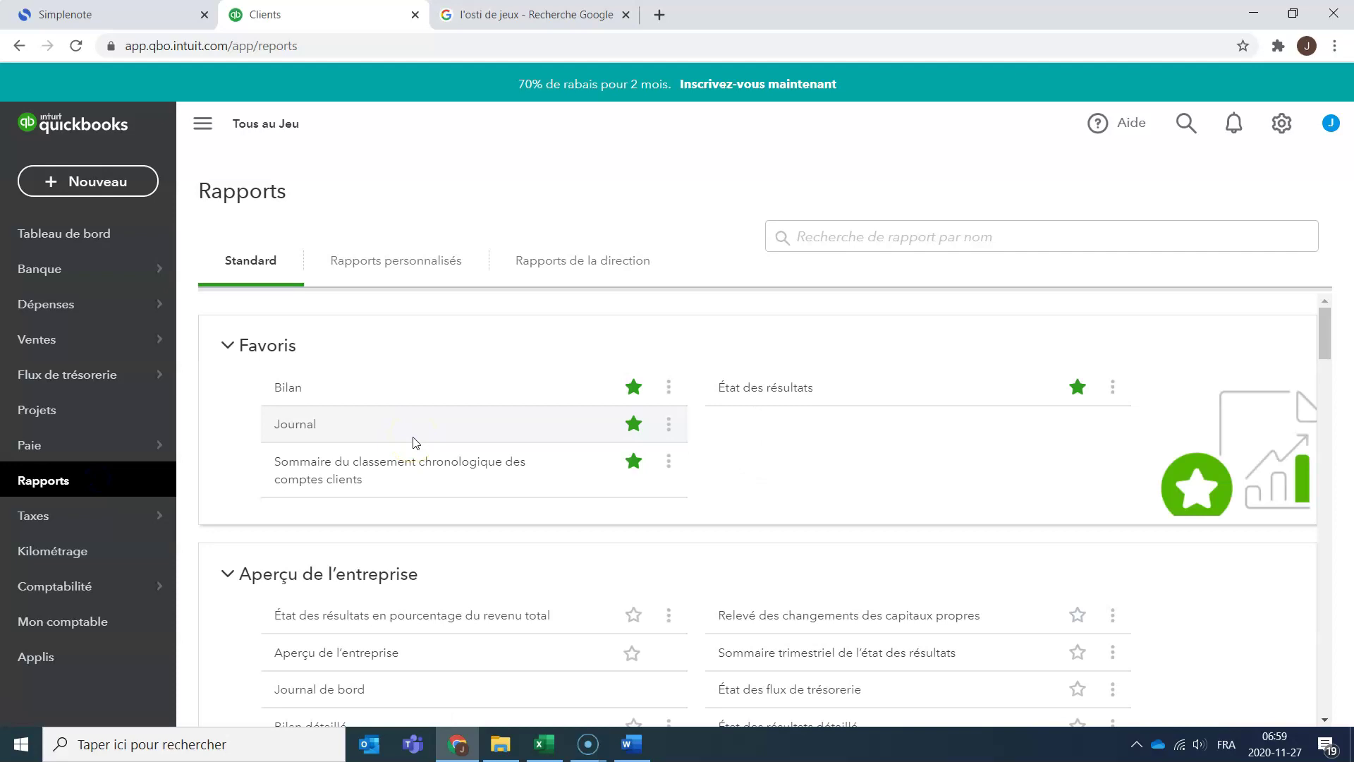
pyautogui.click(285, 392)
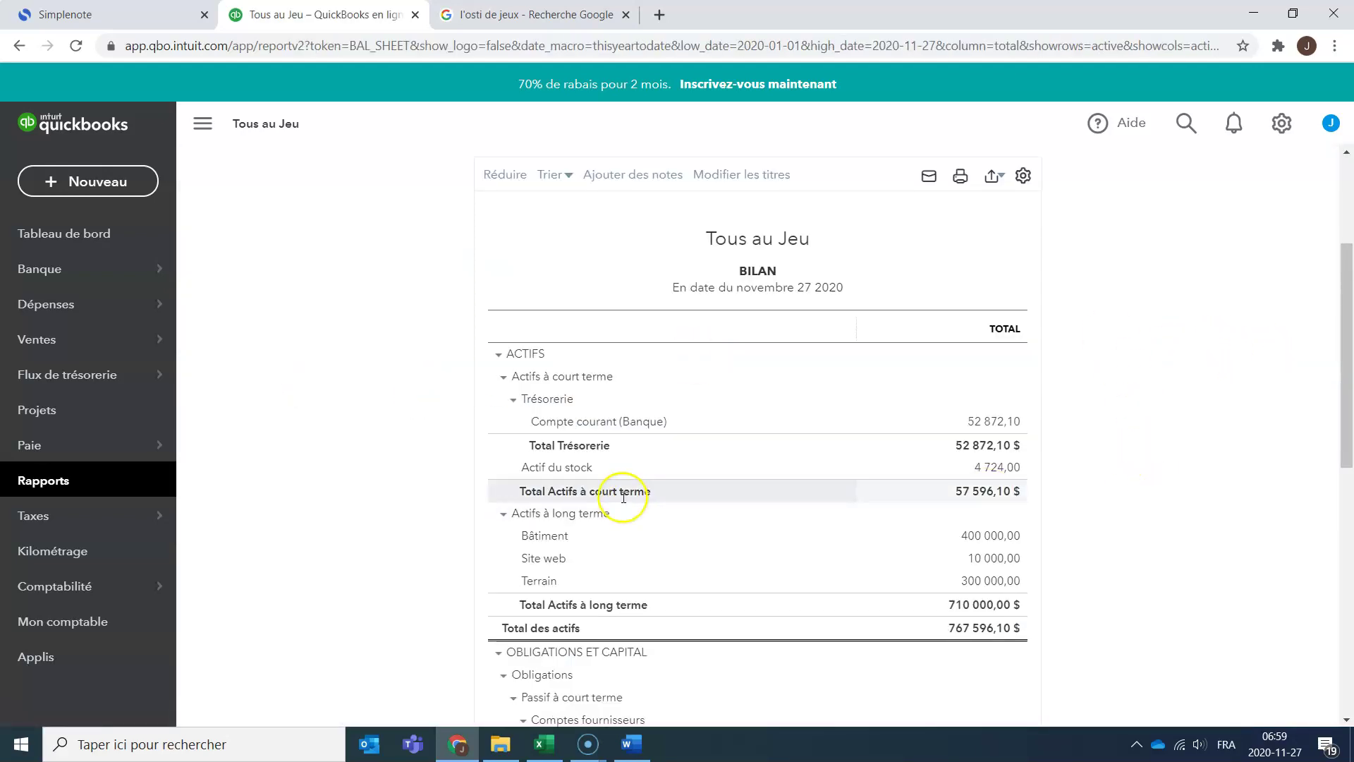
pyautogui.scroll(-6, 803, 499)
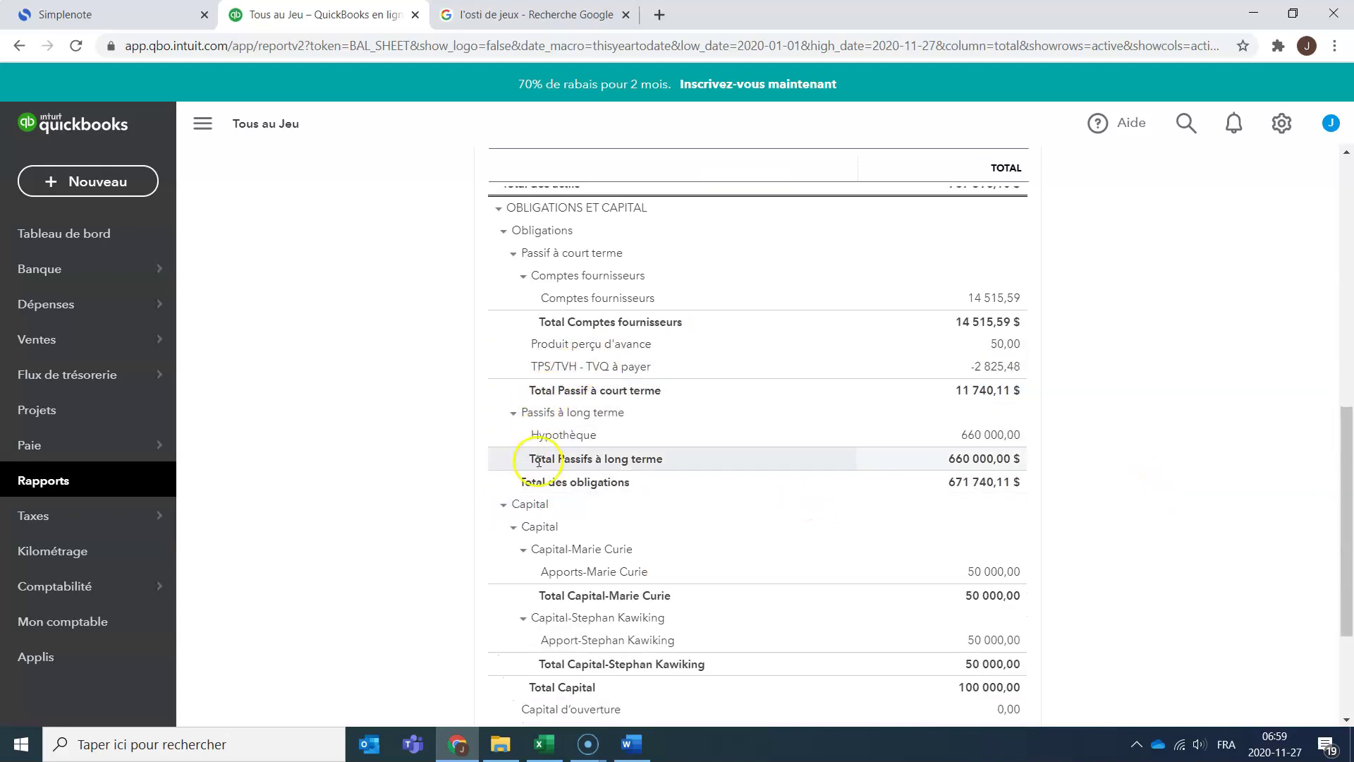